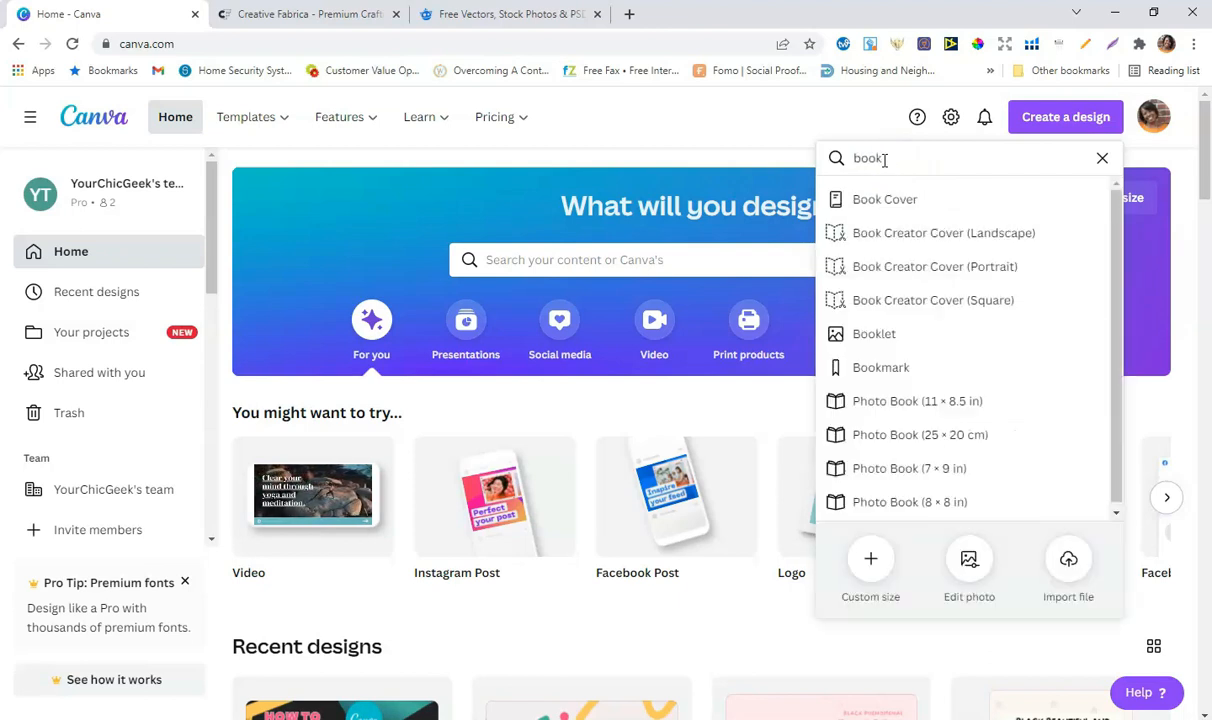
Create a new blank design from the 1410 × 2250 px Book Cover format.
left_click(891, 200)
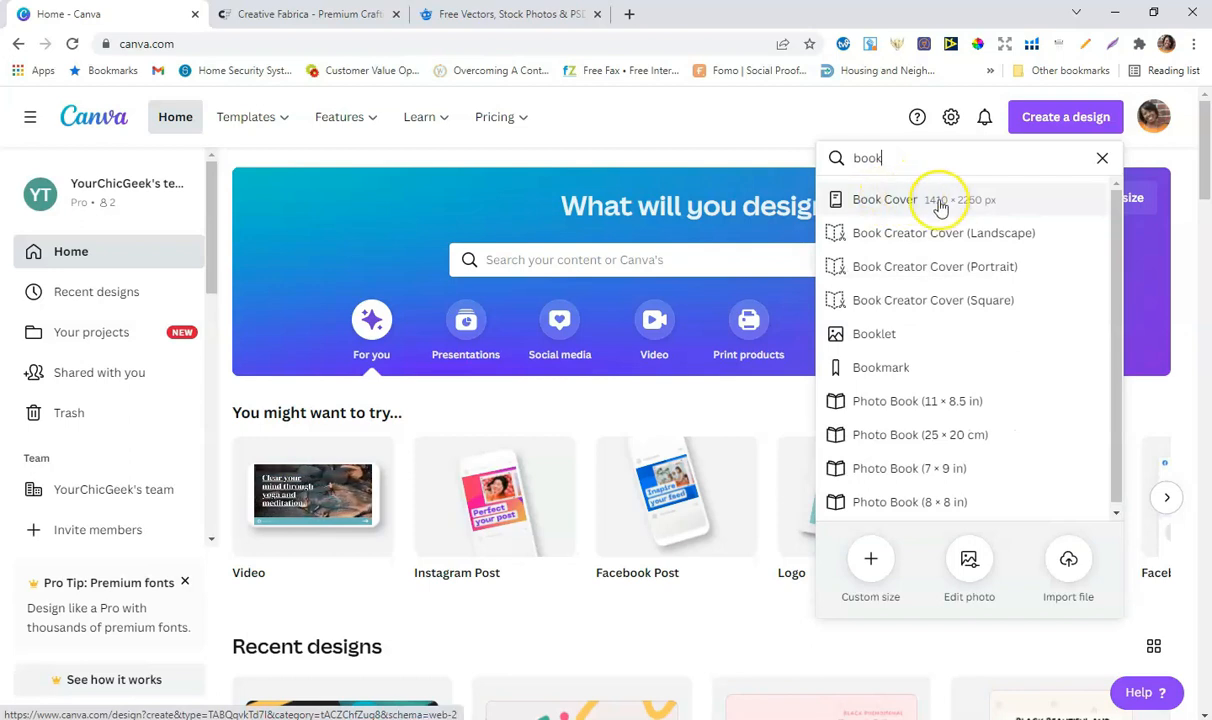
left_click(860, 203)
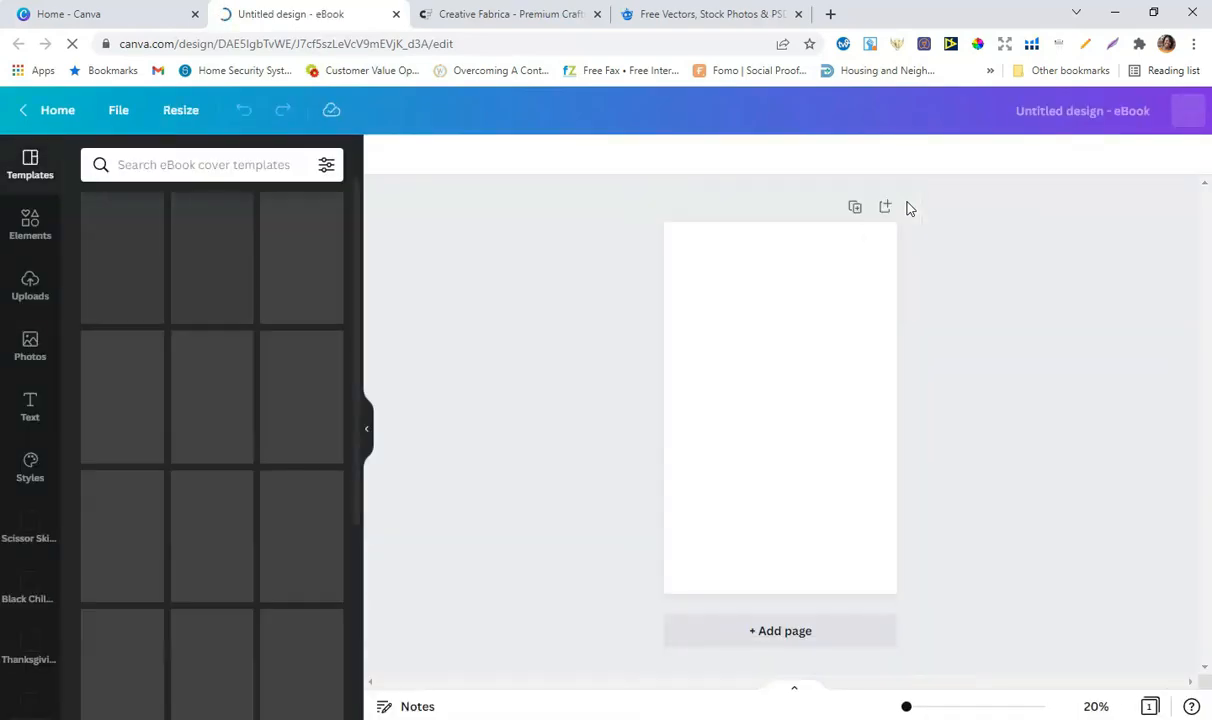
left_click(895, 188)
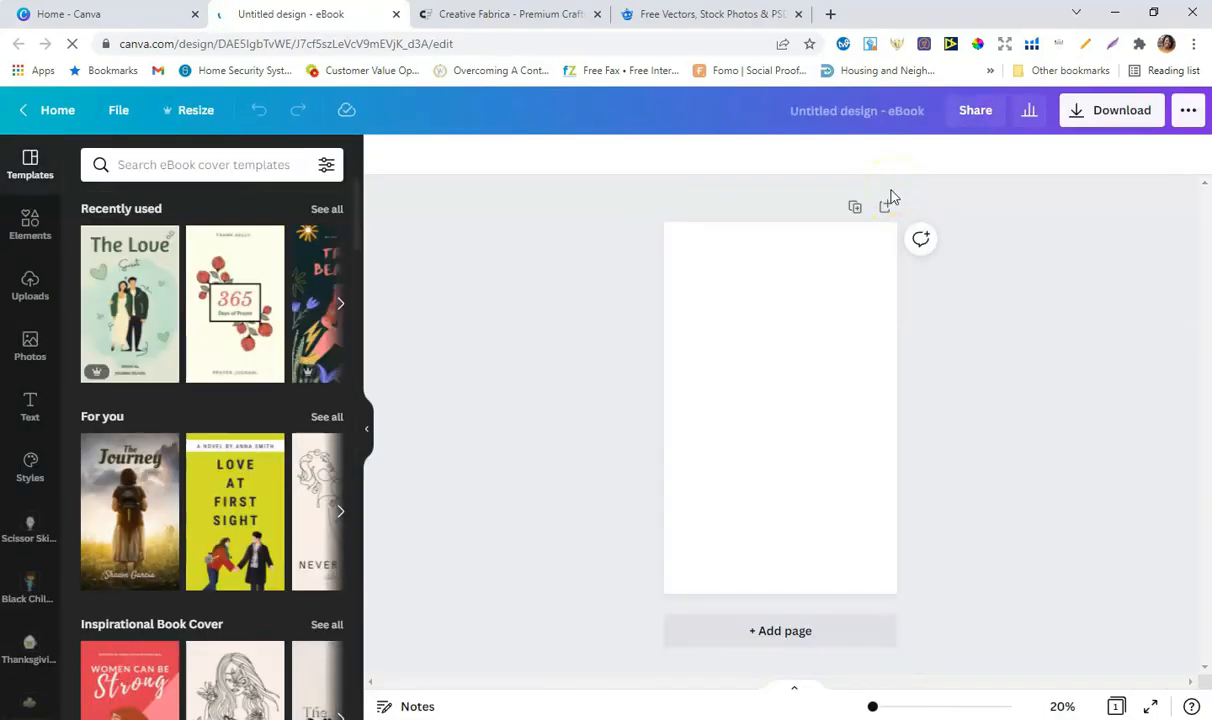
Title the design "How to Create an eBook Cover that Sells with Canva".
left_click(867, 112)
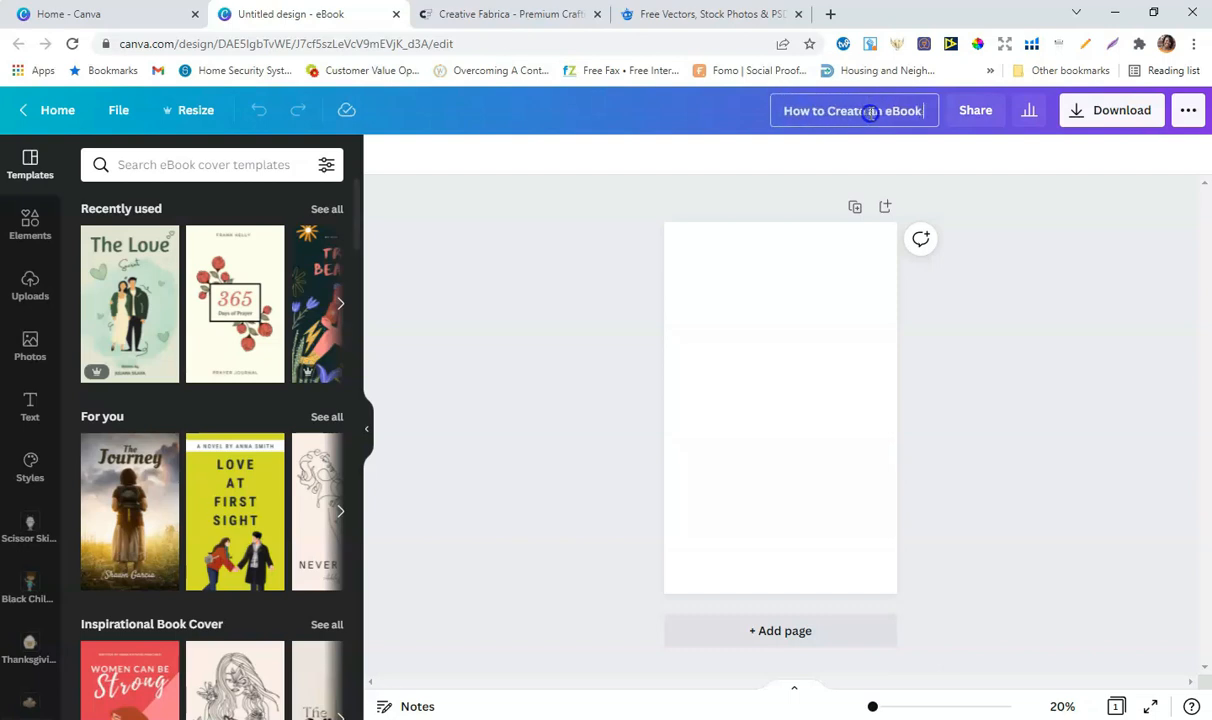
type("Cover t")
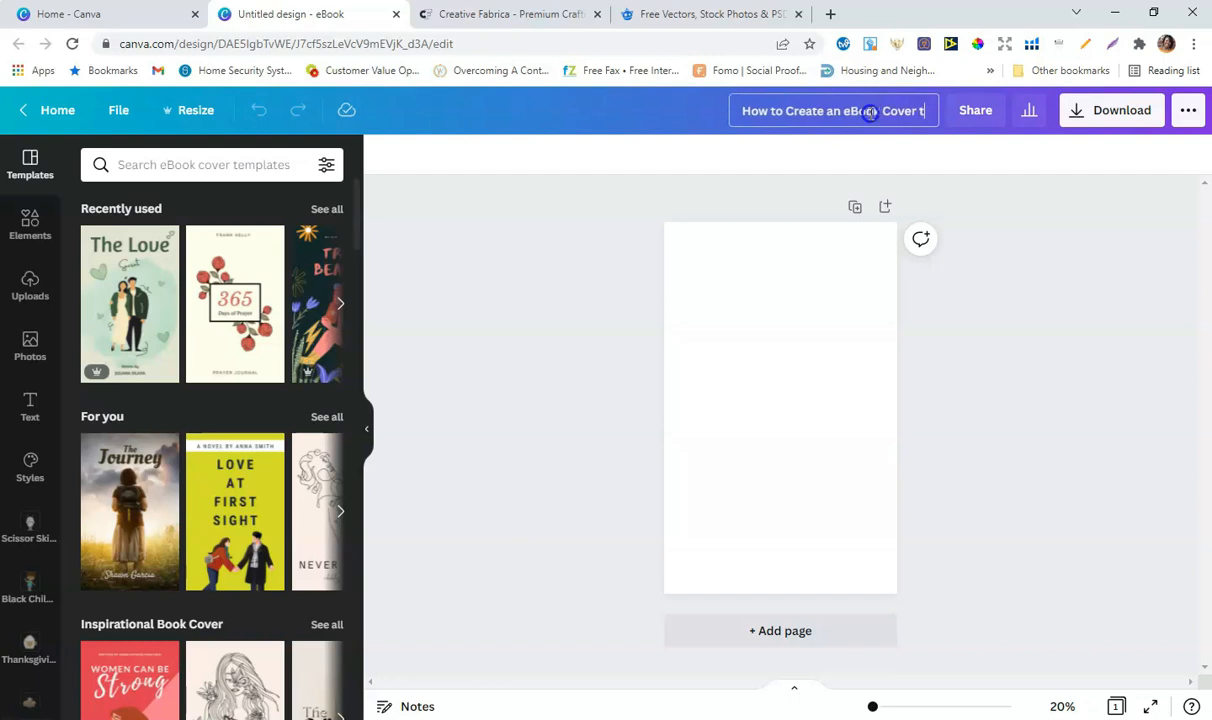
type("hat Sells with Canva")
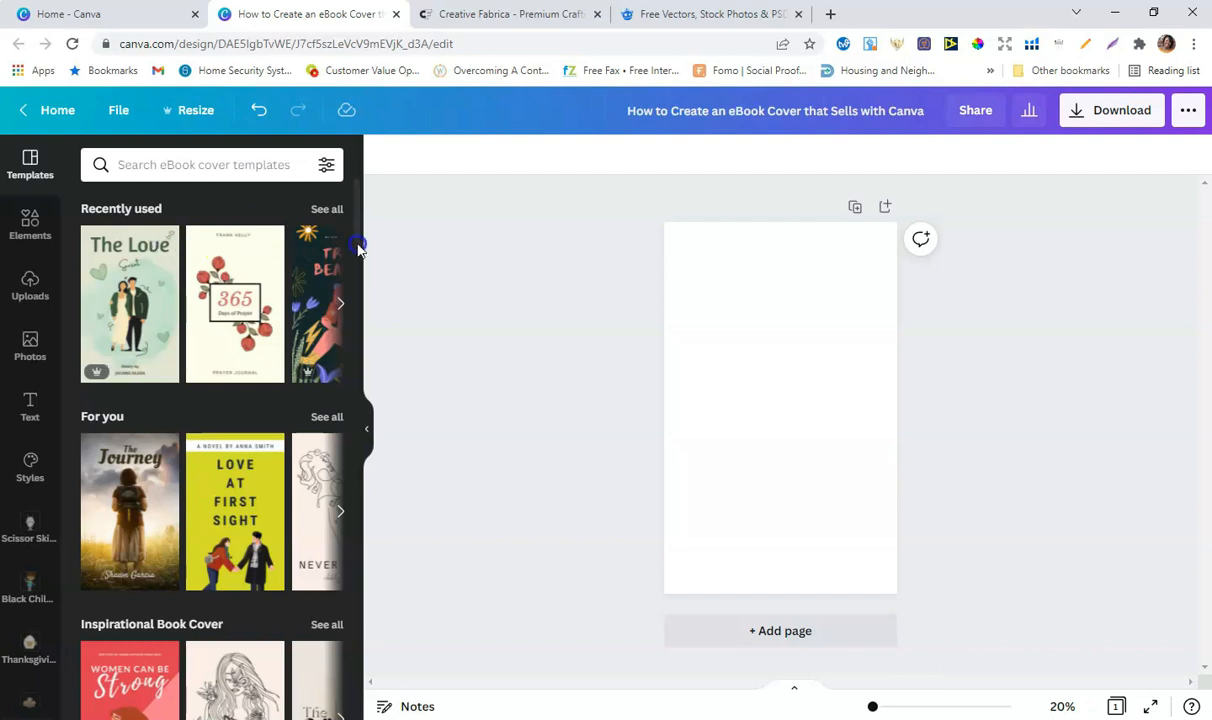
Browse the Inspirational and Creative Book Cover templates and apply the "passion or love" template to the blank page.
left_click_drag(360, 254, 361, 283)
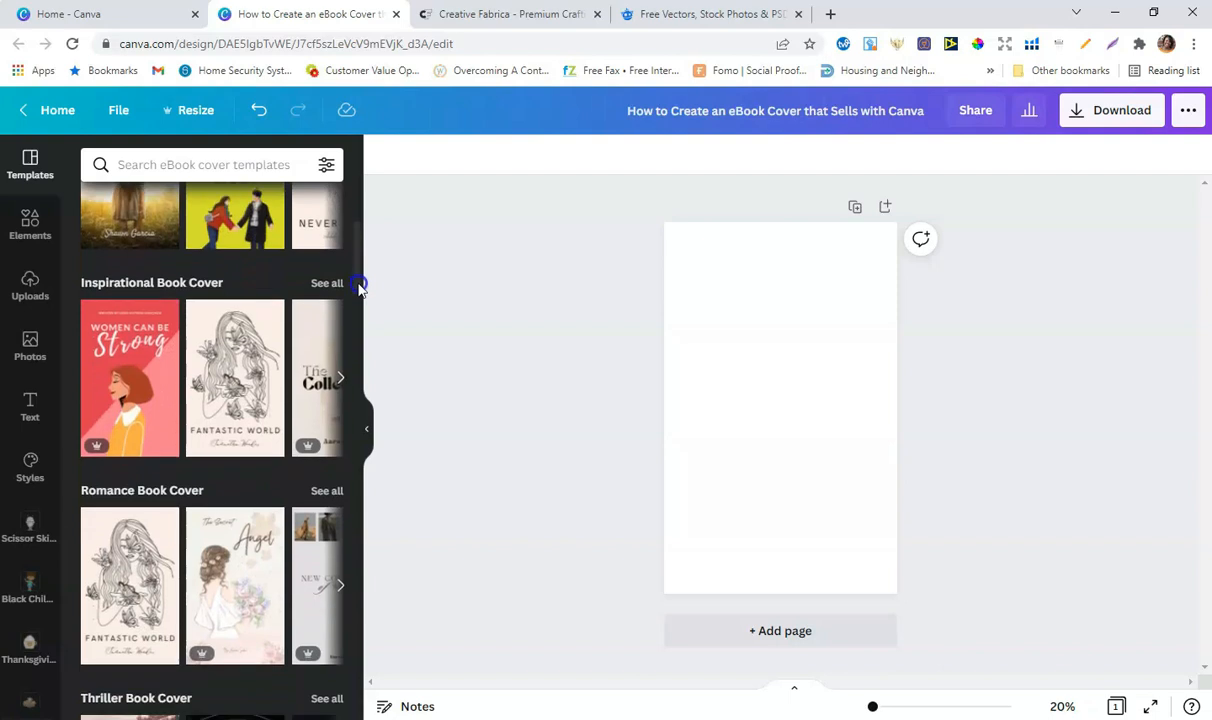
left_click(327, 284)
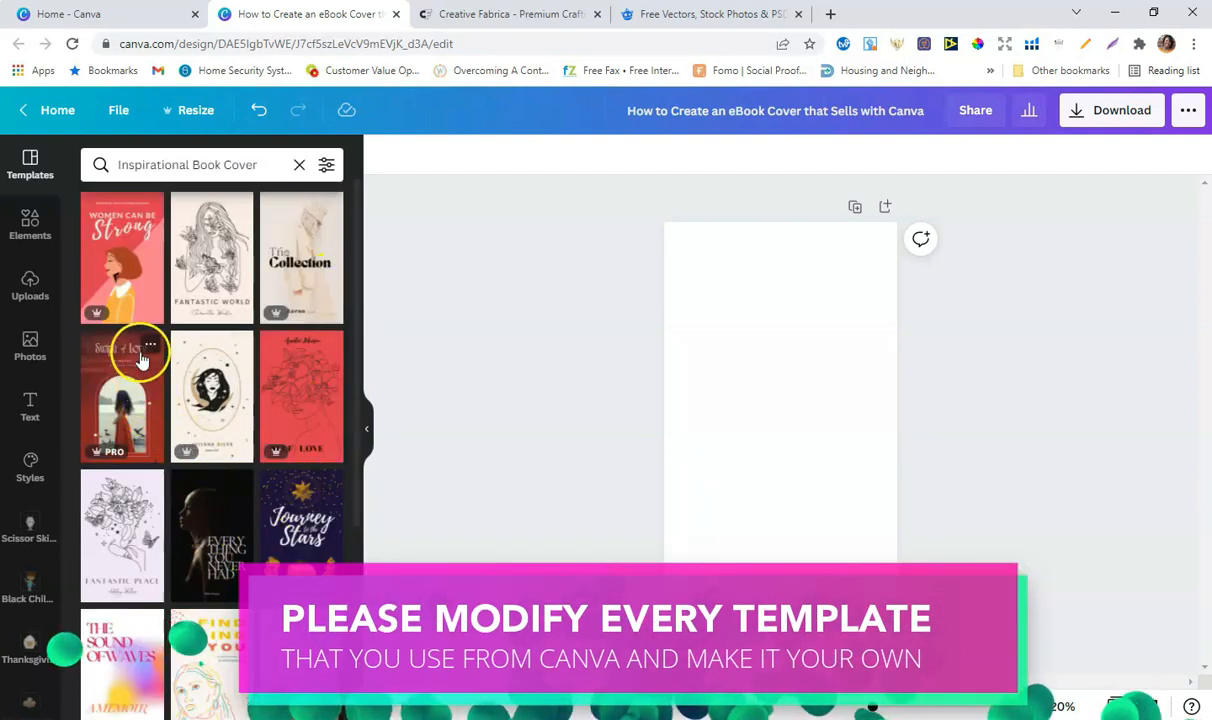
scroll(209, 416, "down", 8)
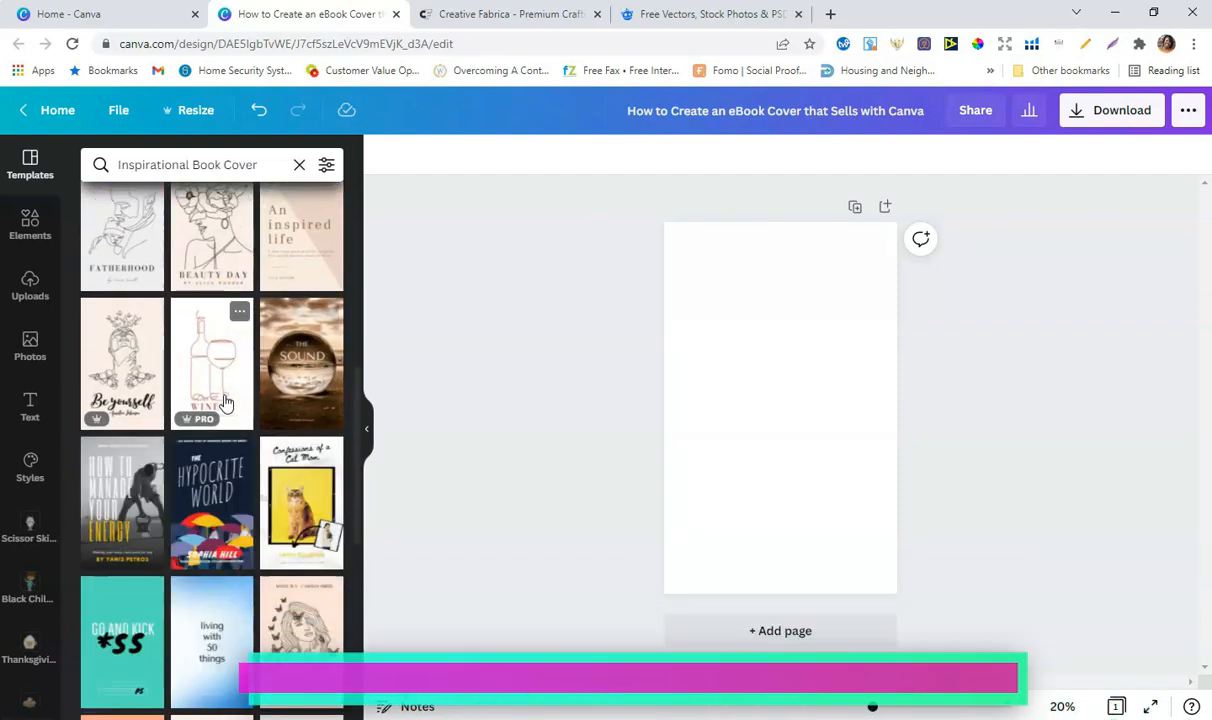
scroll(225, 402, "down", 3)
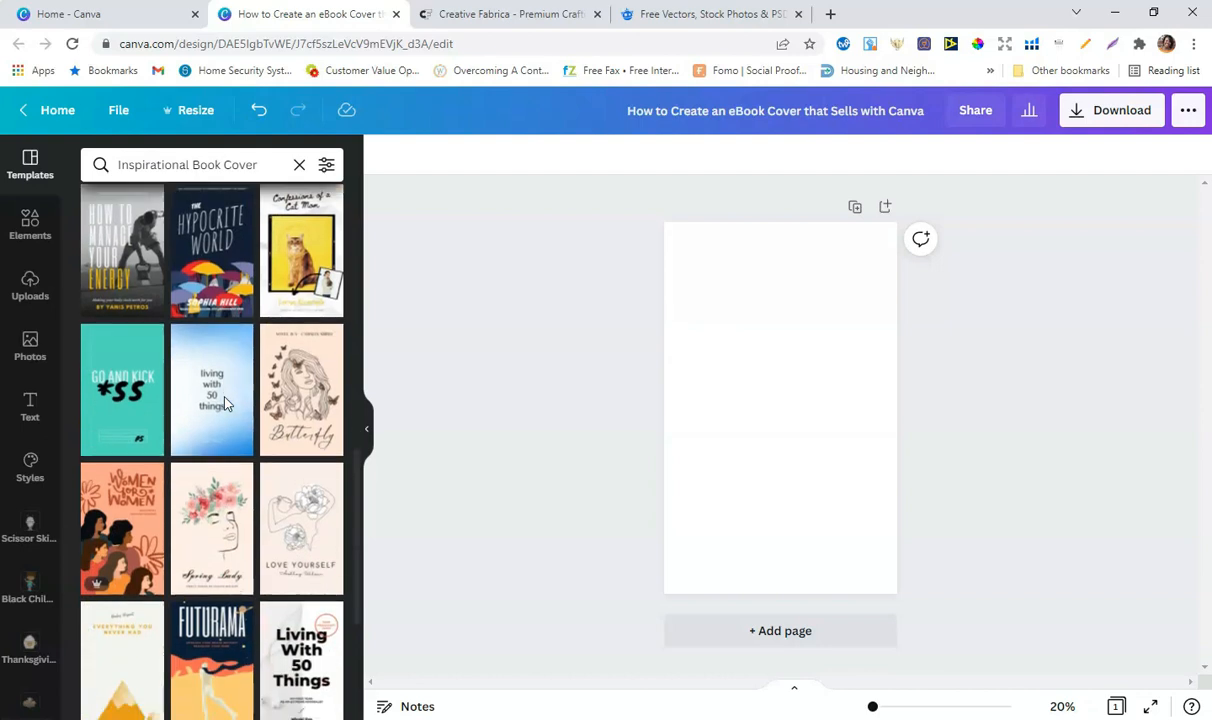
scroll(225, 402, "down", 2)
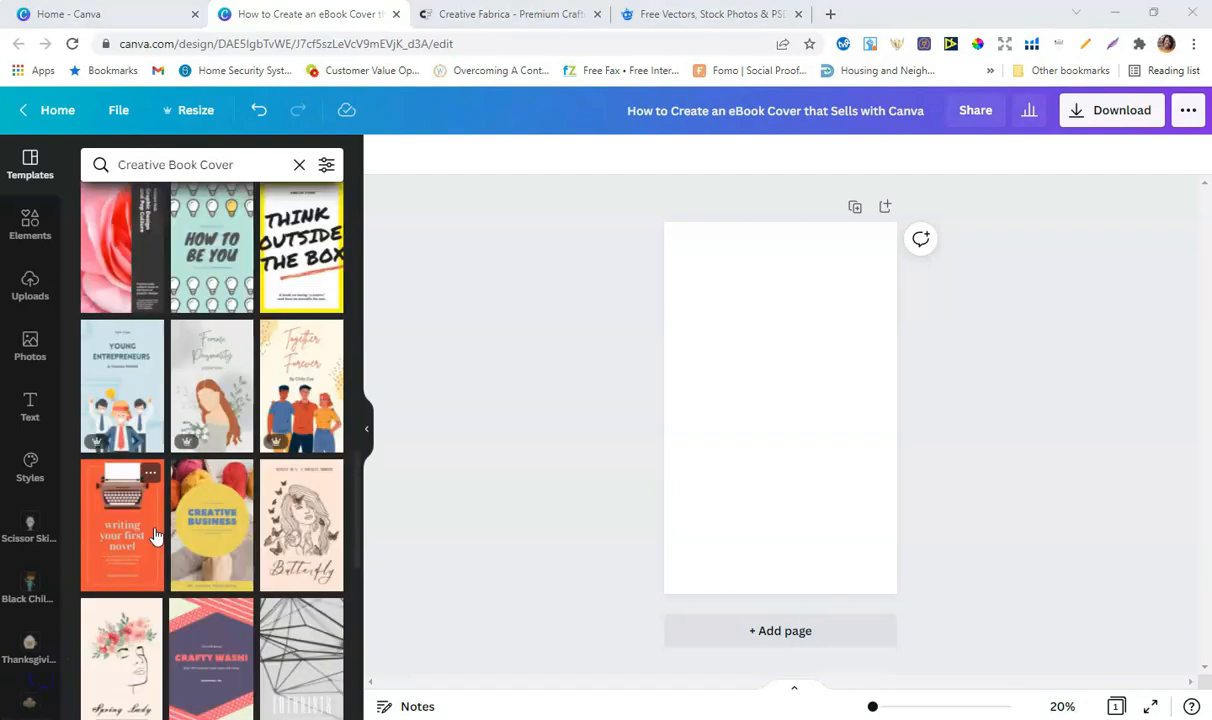
scroll(137, 398, "down", 2)
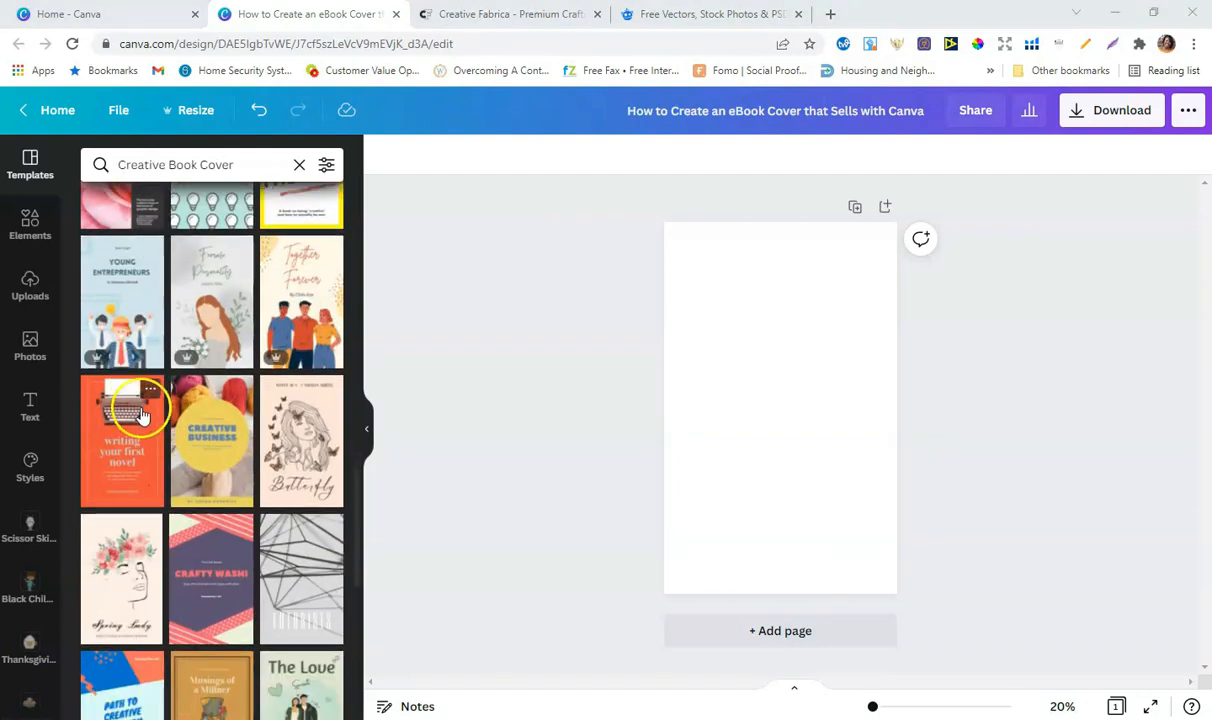
scroll(140, 405, "down", 4)
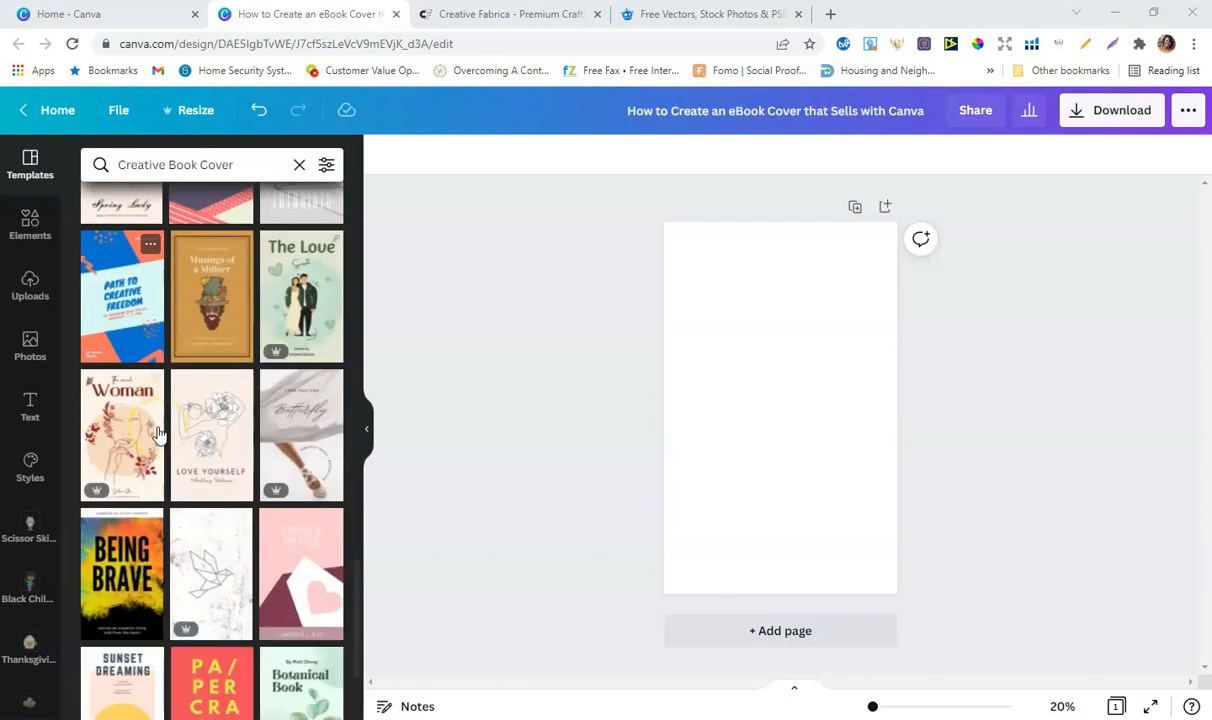
scroll(158, 432, "down", 3)
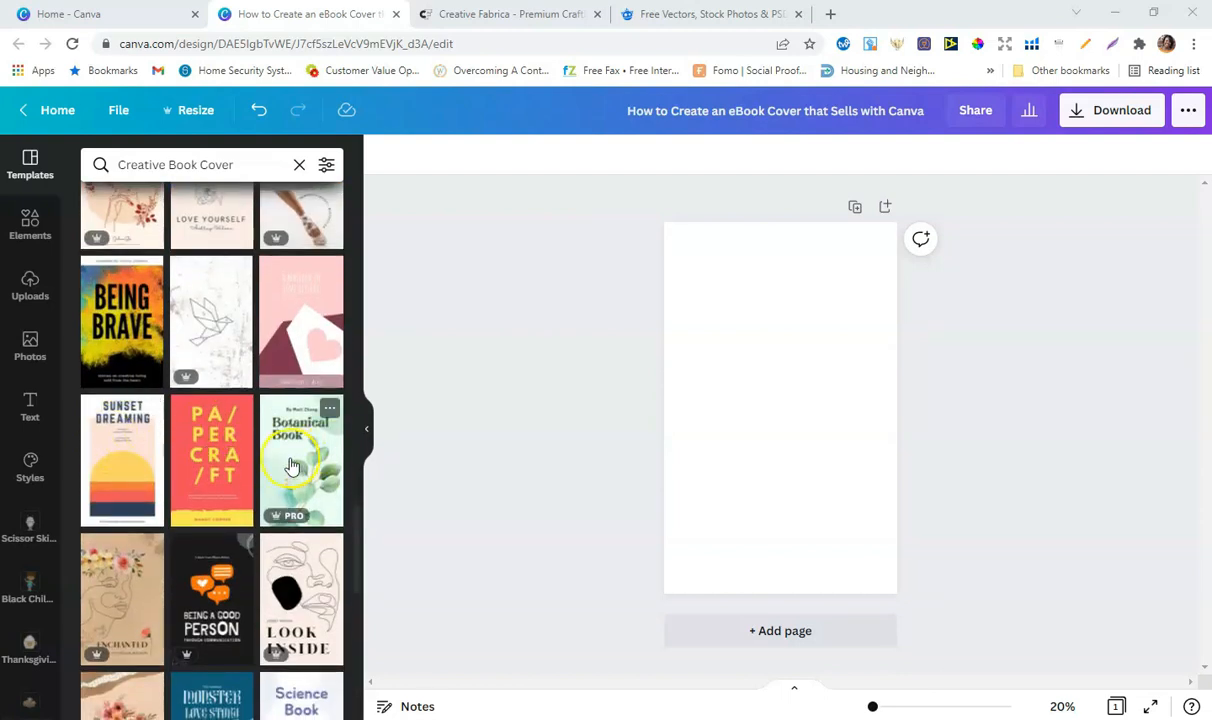
scroll(270, 460, "down", 5)
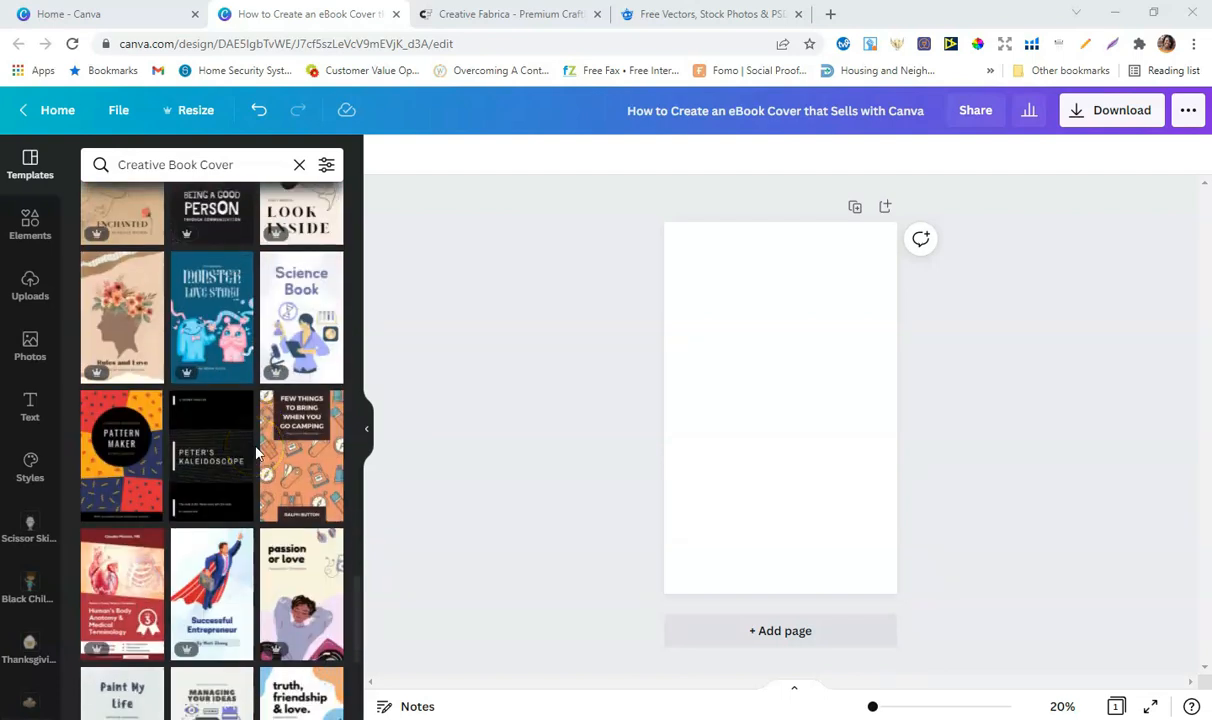
left_click(278, 585)
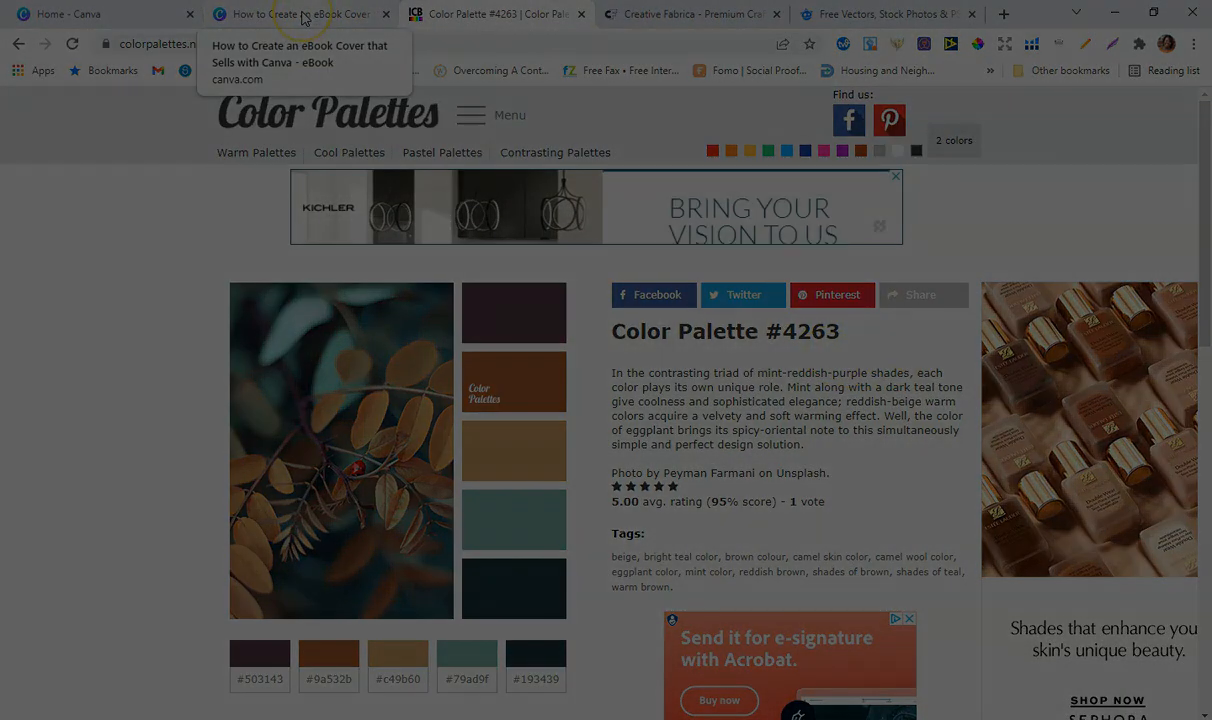
Return to the eBook cover design and delete the headphones and music player graphics from the upper part of the cover.
left_click(305, 16)
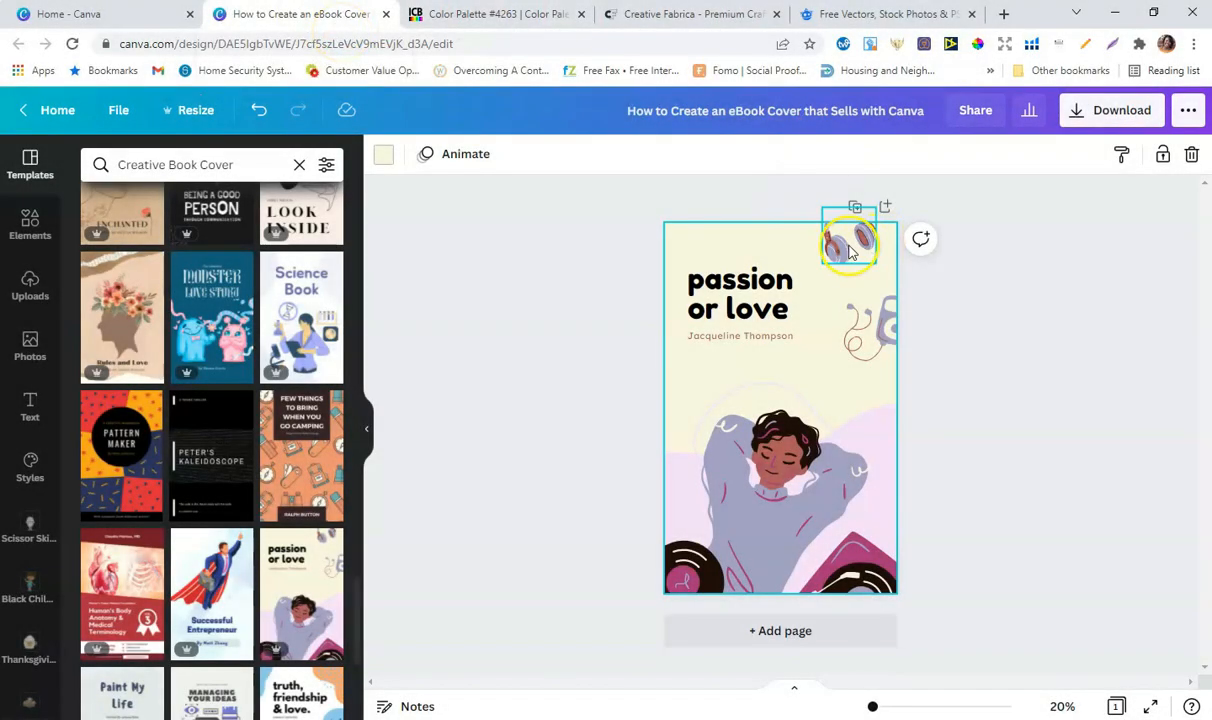
left_click(845, 225)
left_click(1190, 154)
left_click(852, 340)
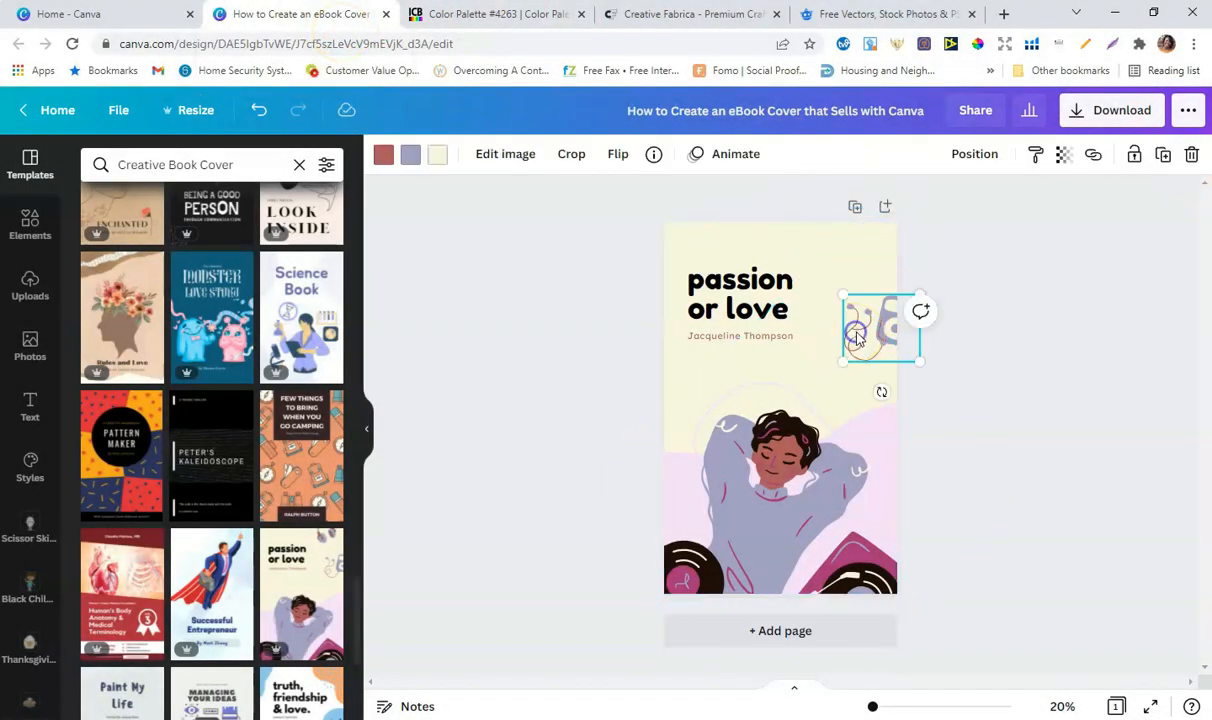
left_click(1190, 154)
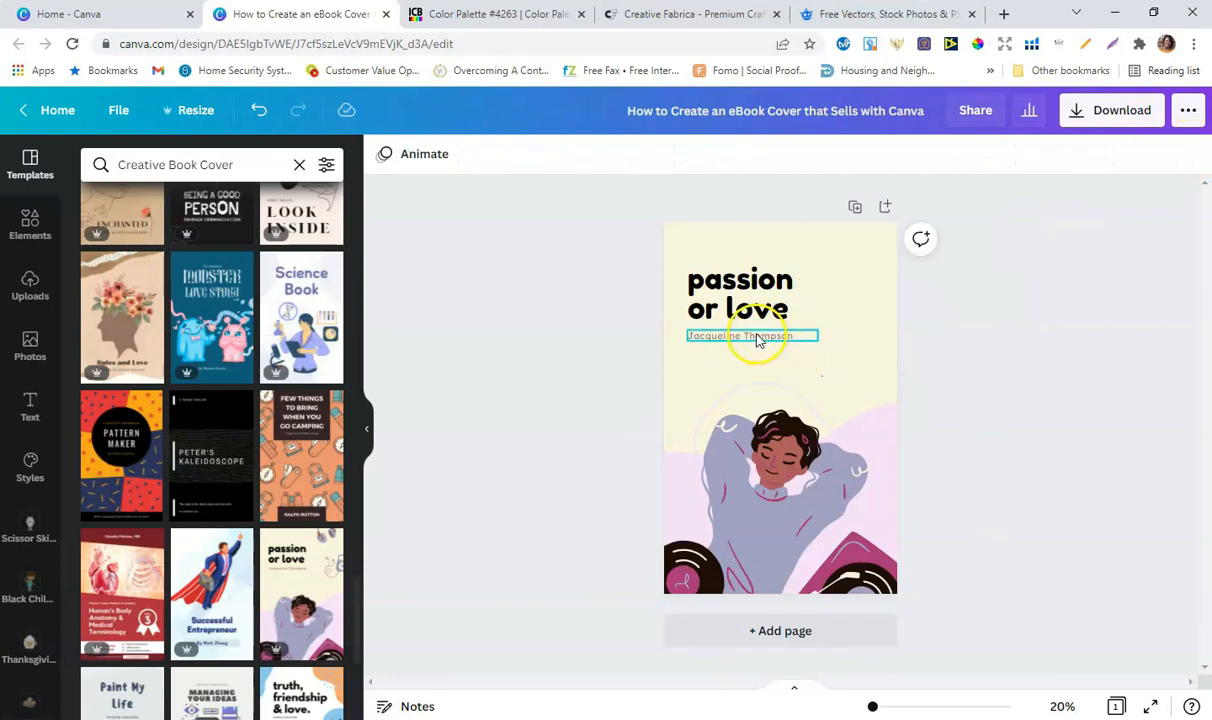
Center-align the "passion or love" title text and position it in the horizontal middle of the cover.
left_click(760, 280)
left_click(757, 275)
left_click(1050, 293)
left_click_drag(778, 297, 729, 275)
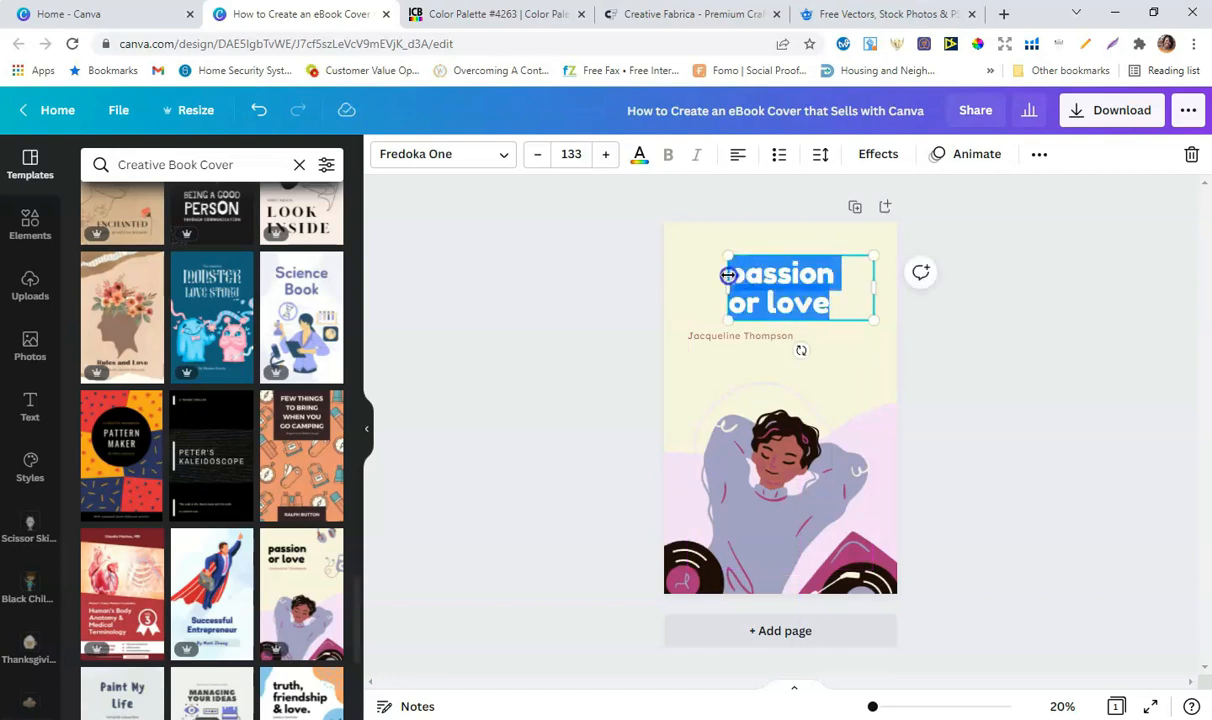
left_click(738, 154)
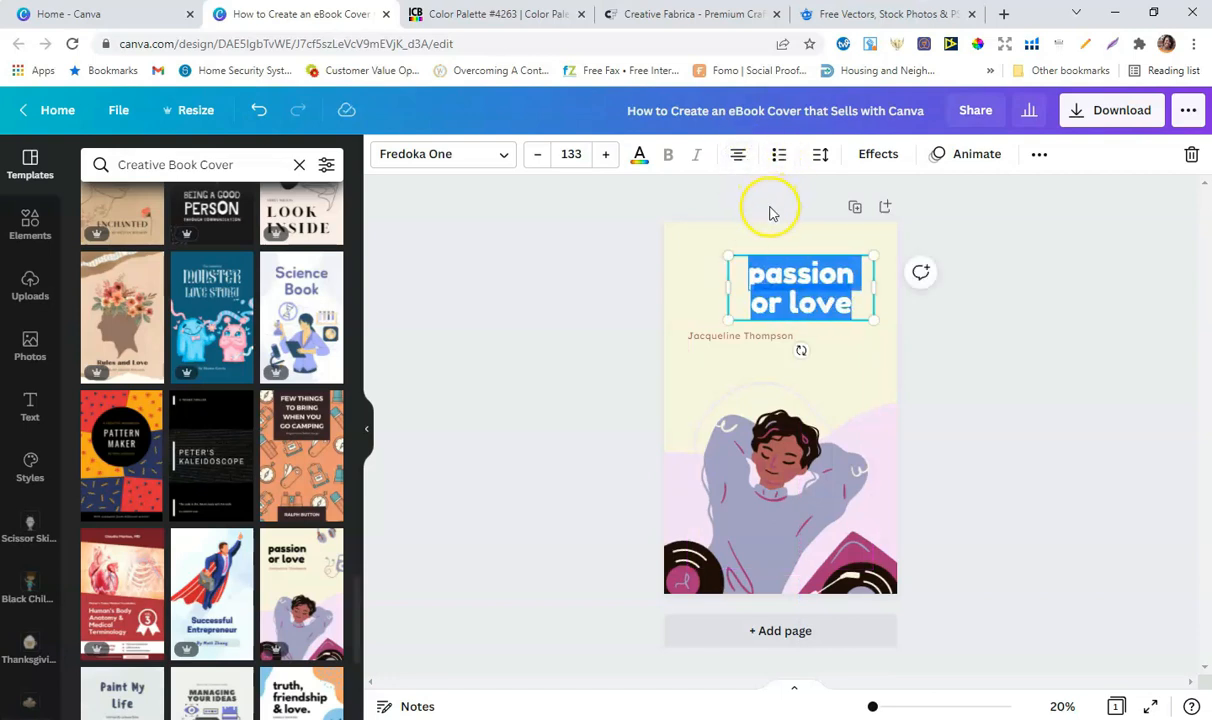
left_click(942, 316)
left_click_drag(828, 288, 796, 295)
Move the author name line so it sits centered just below the title.
left_click_drag(733, 341, 776, 344)
left_click(784, 306)
double_click(837, 316)
left_click(792, 342)
left_click_drag(792, 343, 787, 343)
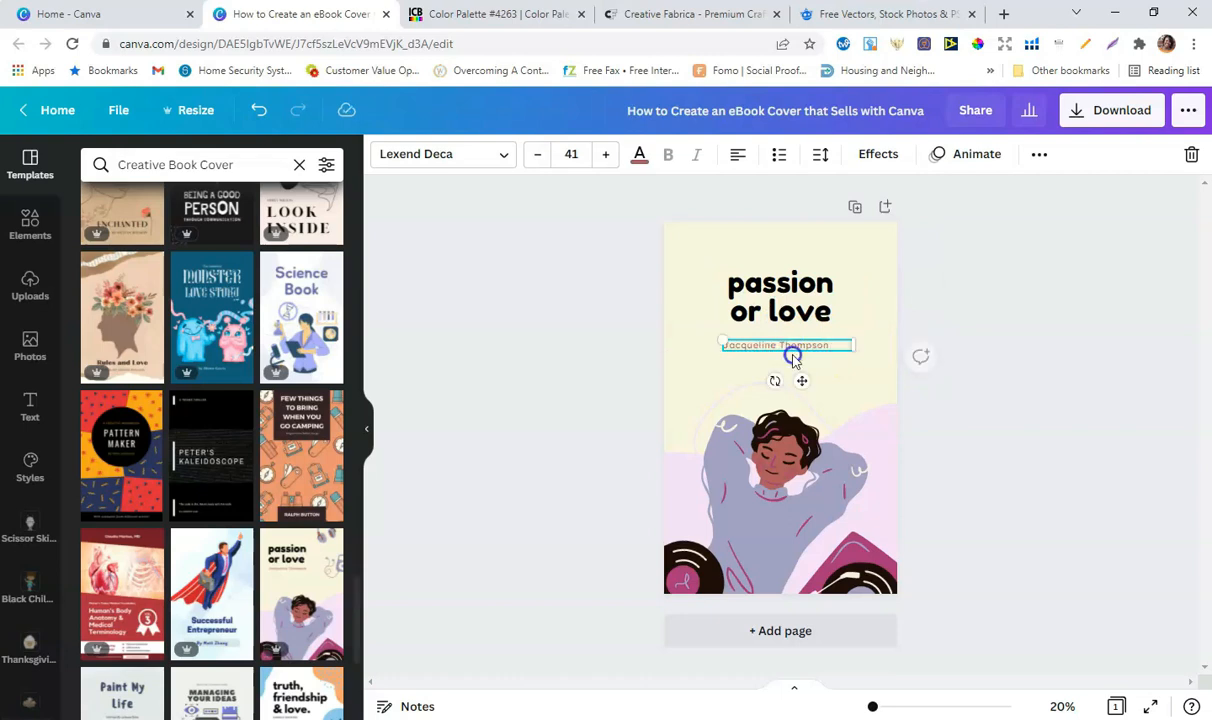
Delete the person illustration, the large pink shape and the faint outlined shape, leaving only the text on the cream background.
left_click(752, 455)
left_click(1189, 155)
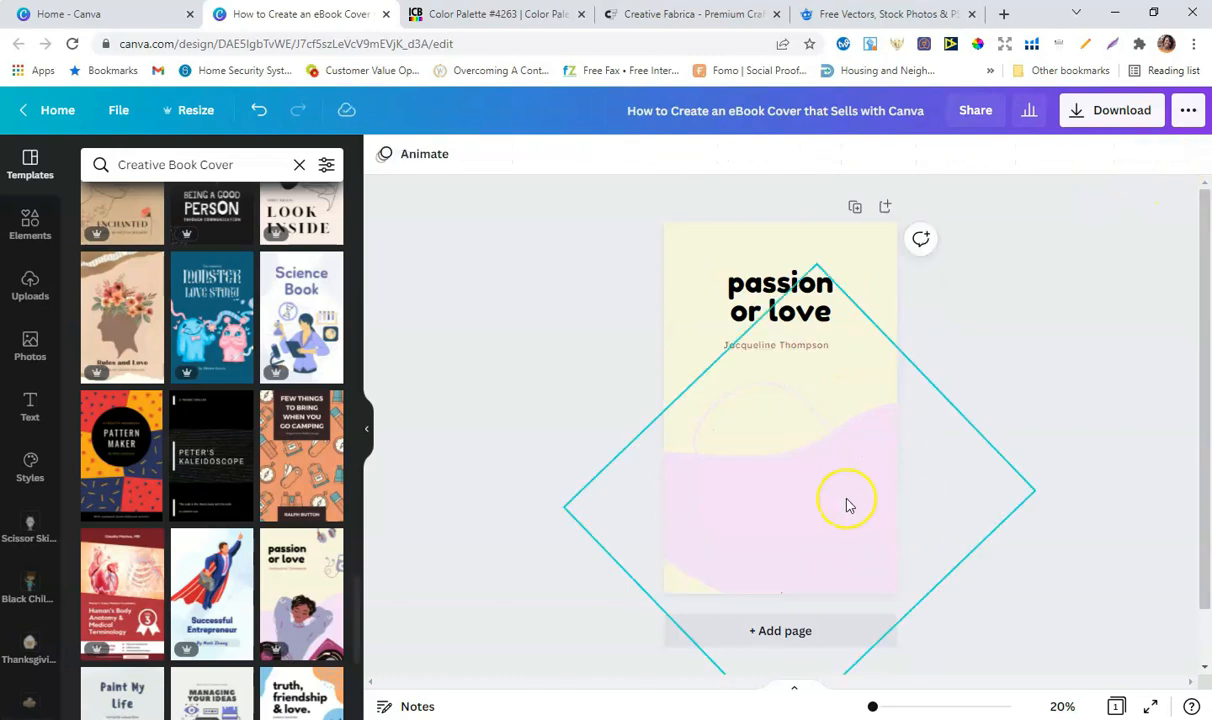
left_click(852, 502)
left_click(1189, 155)
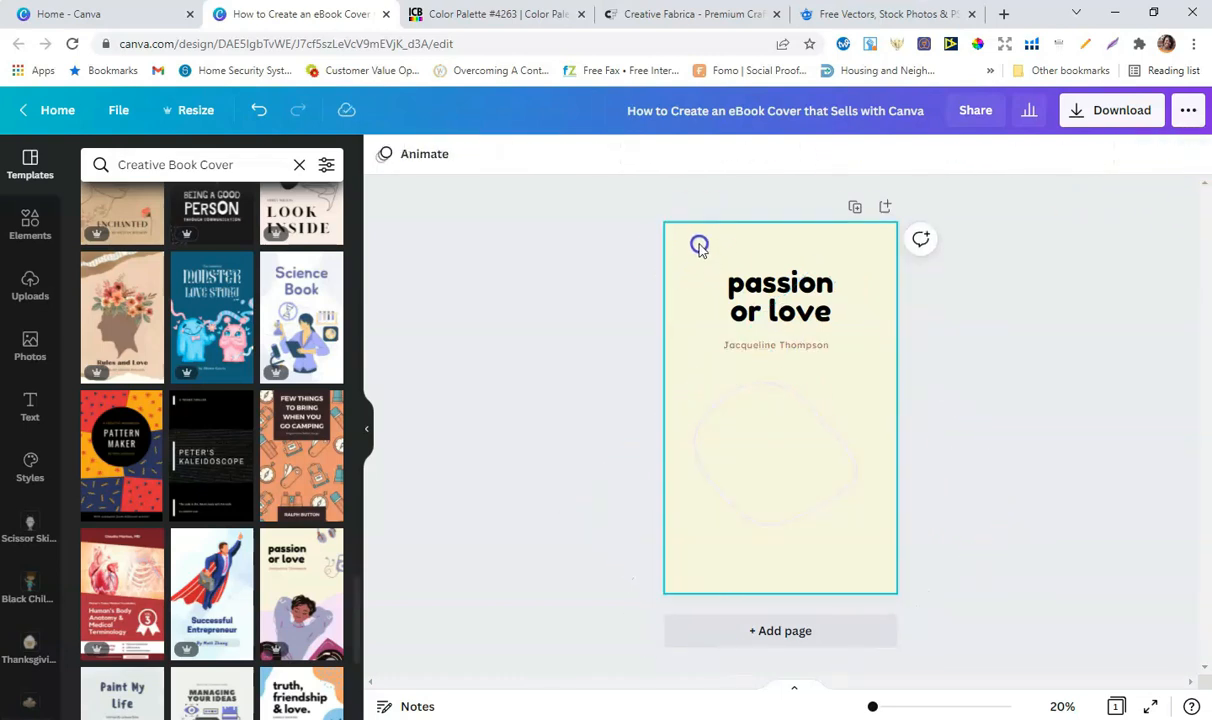
left_click(774, 460)
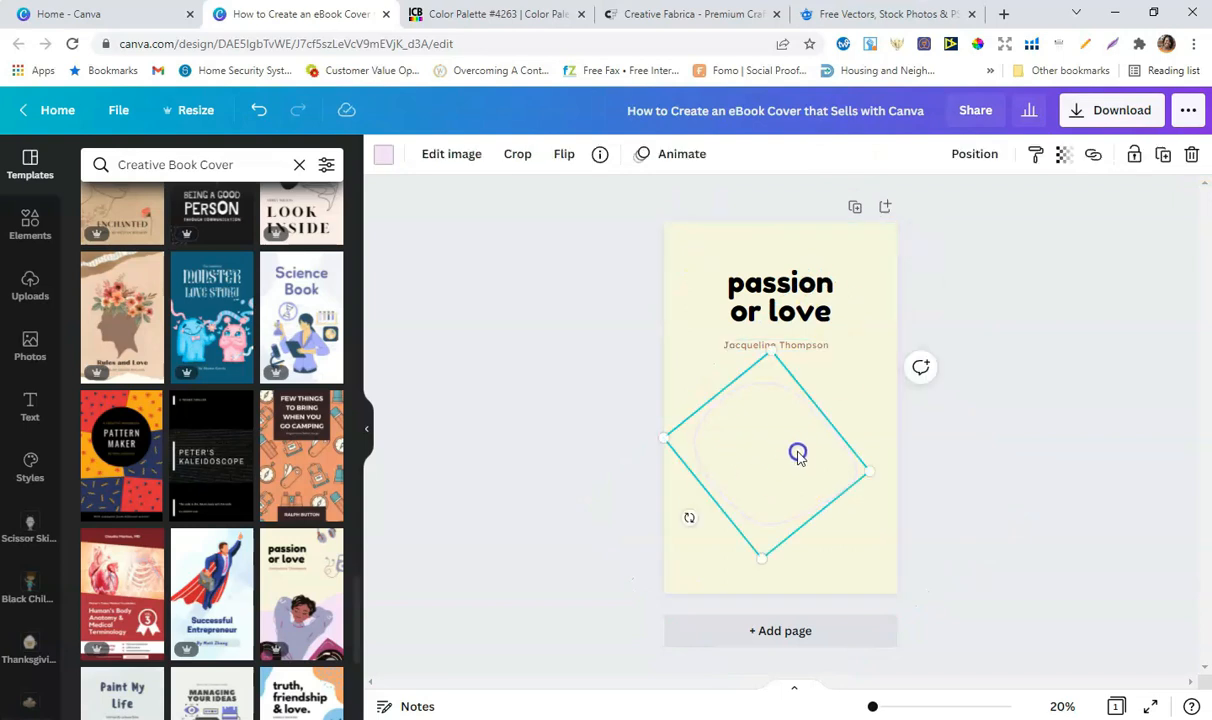
left_click(1189, 157)
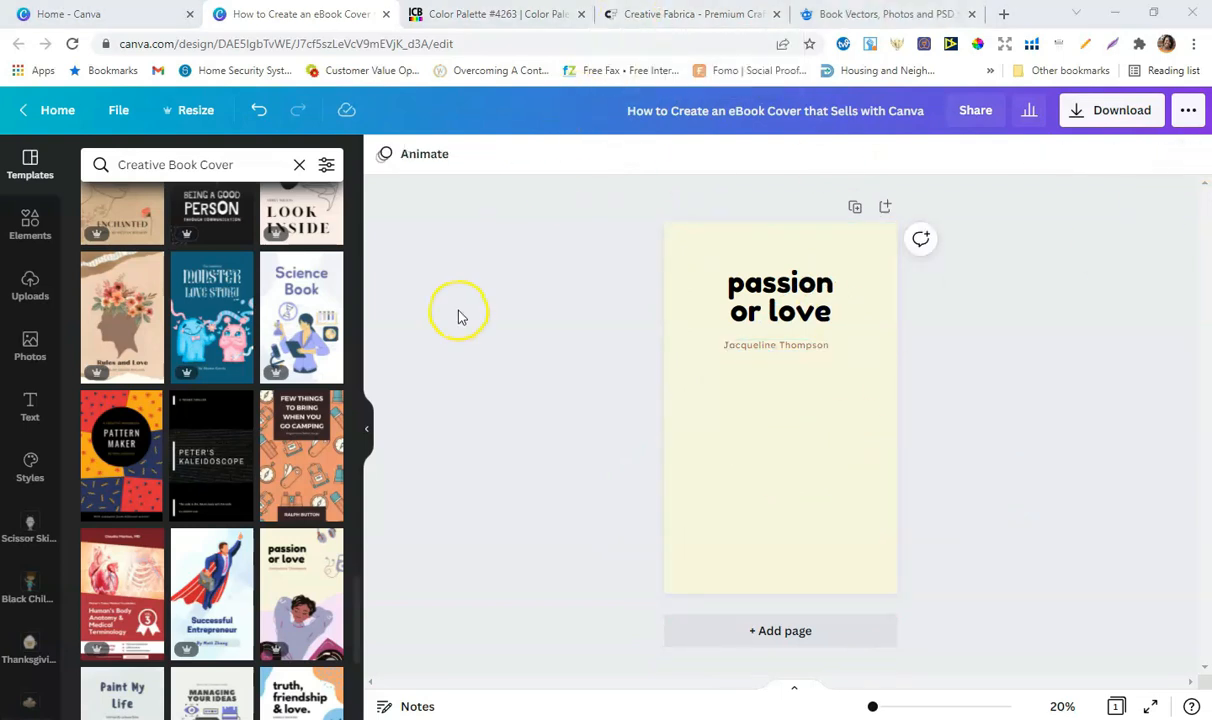
Search the elements for "watercolor book" and add the open book with blue leaves to the cover.
left_click(30, 230)
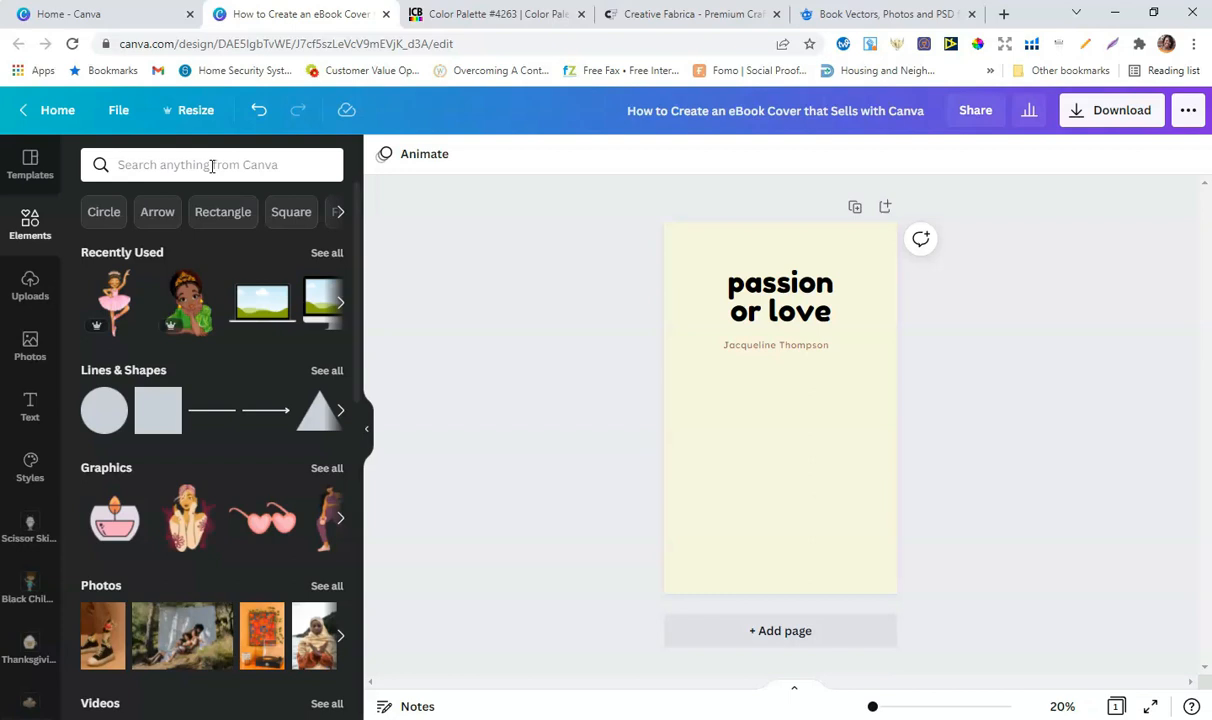
left_click(211, 166)
type("water")
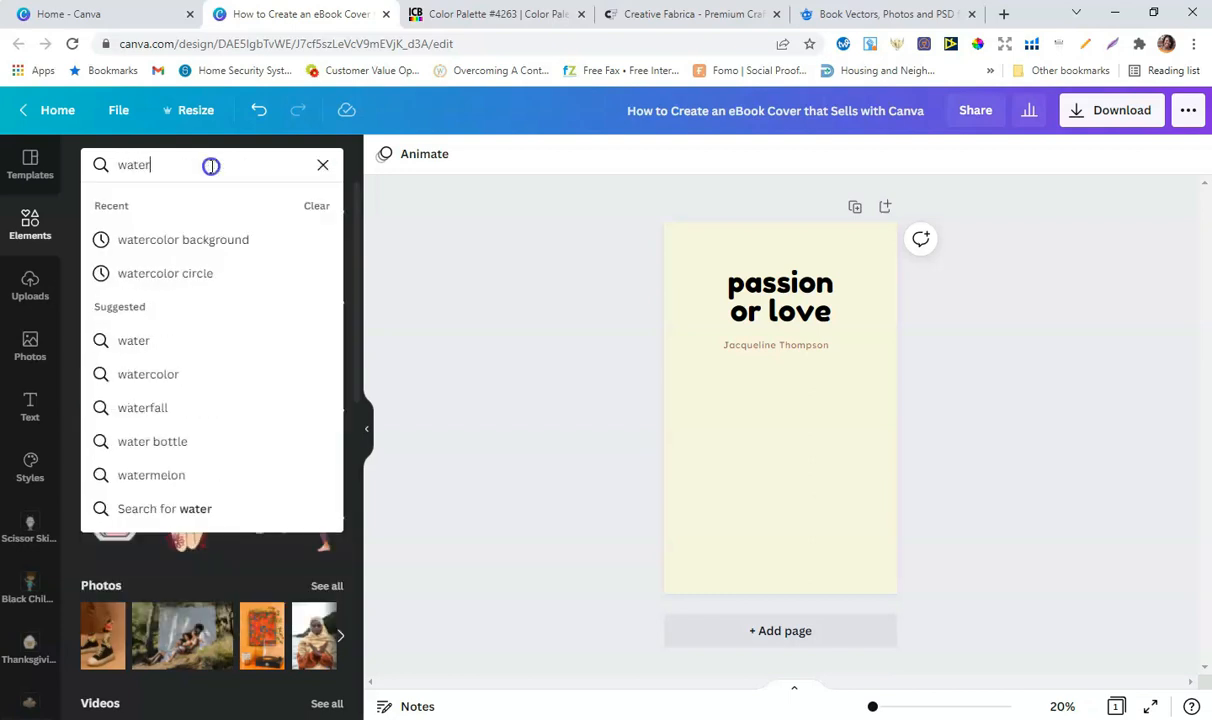
type("color book")
key("Return")
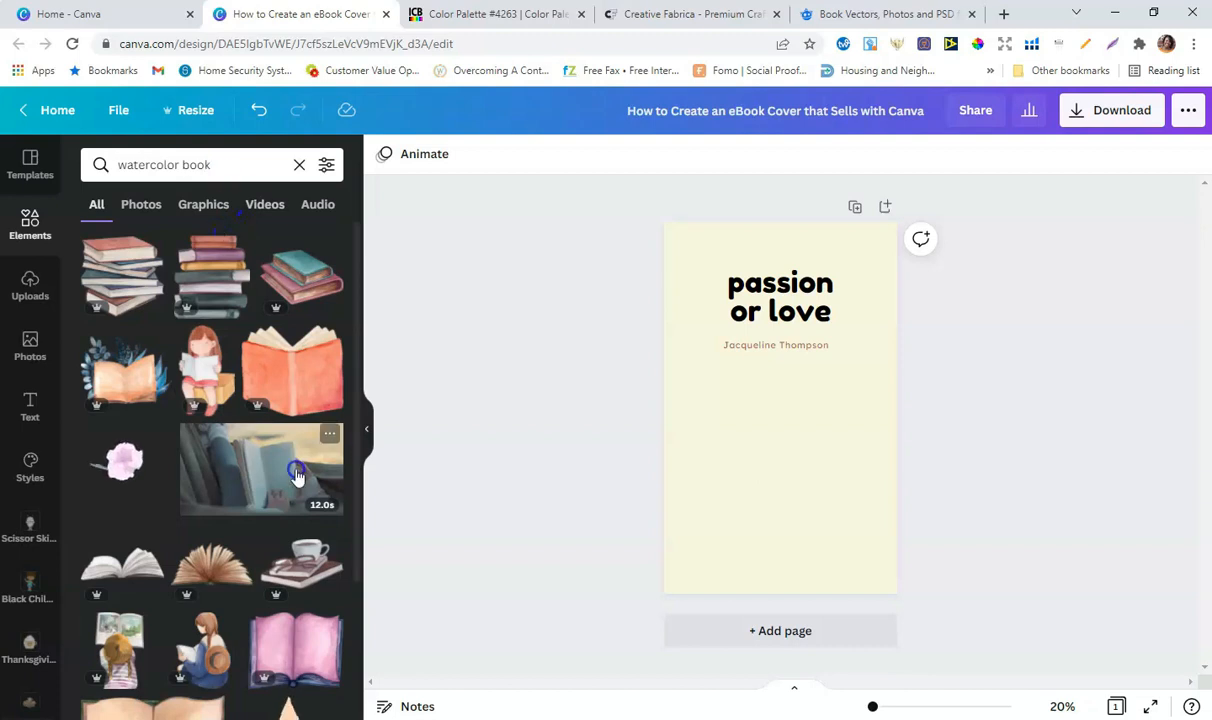
left_click(122, 374)
Enlarge the book illustration to nearly the cover's width and center it below the author name.
left_click_drag(762, 469, 800, 484)
left_click(735, 400)
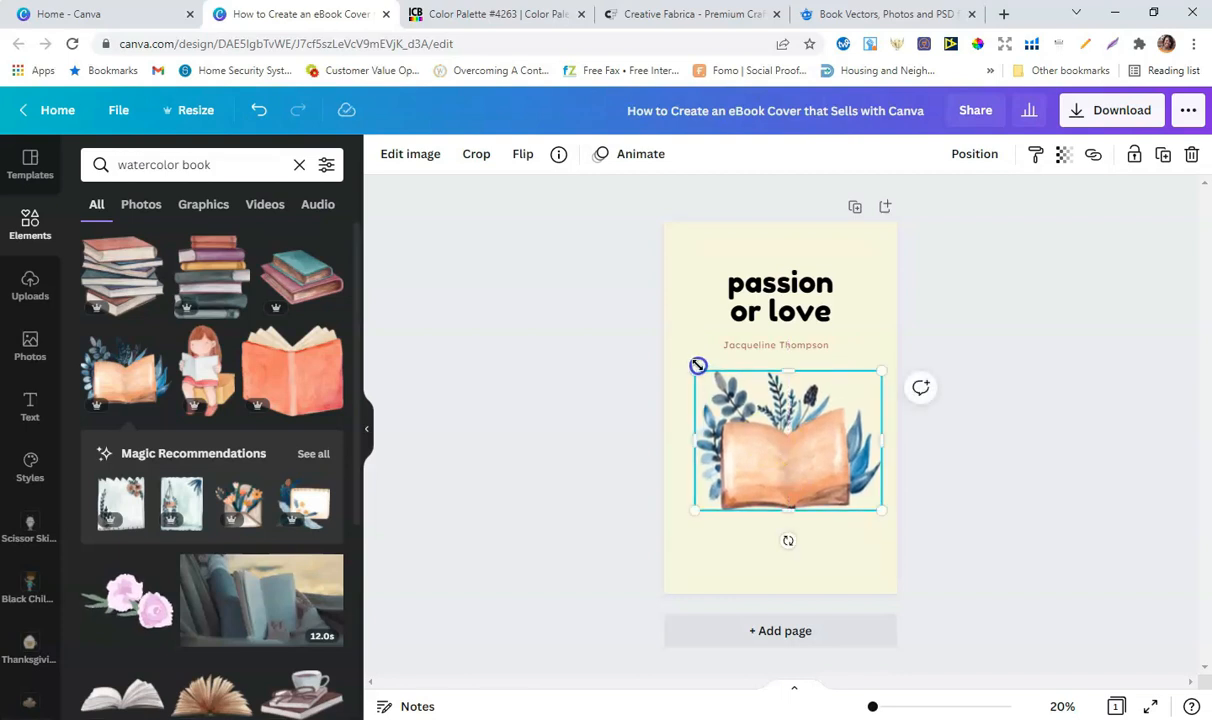
left_click_drag(880, 373, 874, 381)
left_click(804, 446)
left_click_drag(804, 446, 795, 440)
left_click_drag(866, 512, 866, 509)
left_click_drag(698, 503, 693, 509)
left_click(584, 421)
left_click_drag(776, 450, 776, 446)
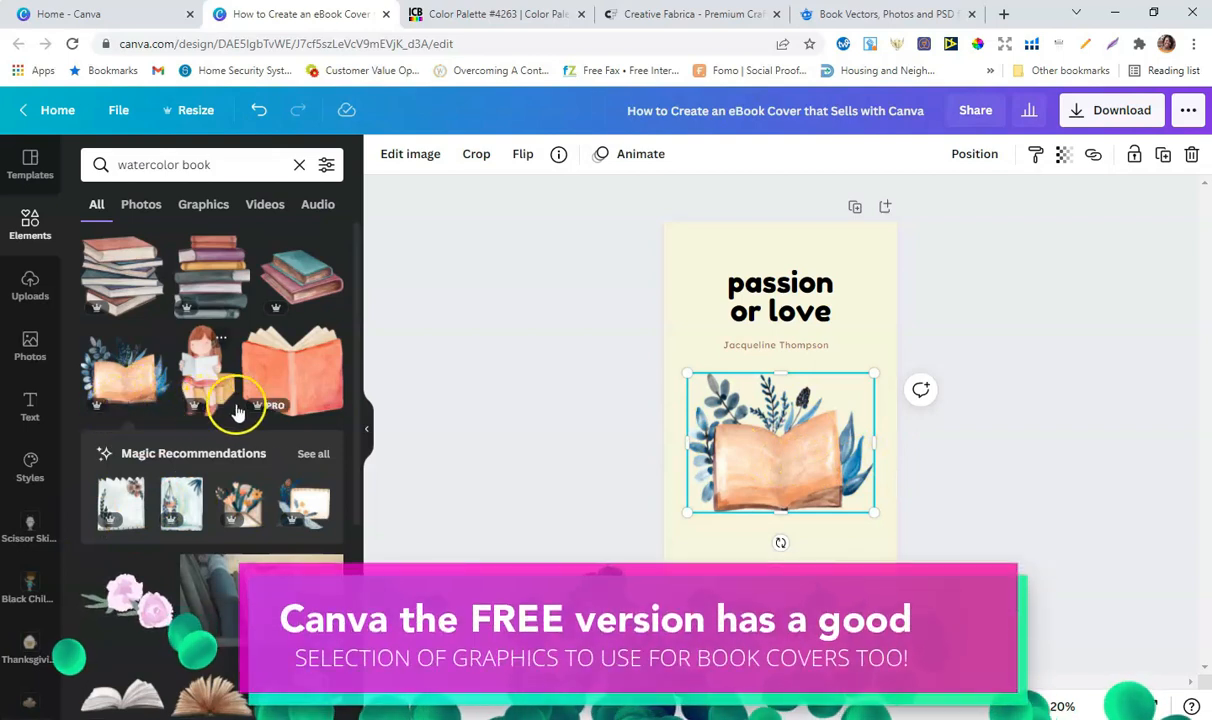
Look through the full set of Magic Recommendations for the book graphic and return to the search results.
left_click(308, 466)
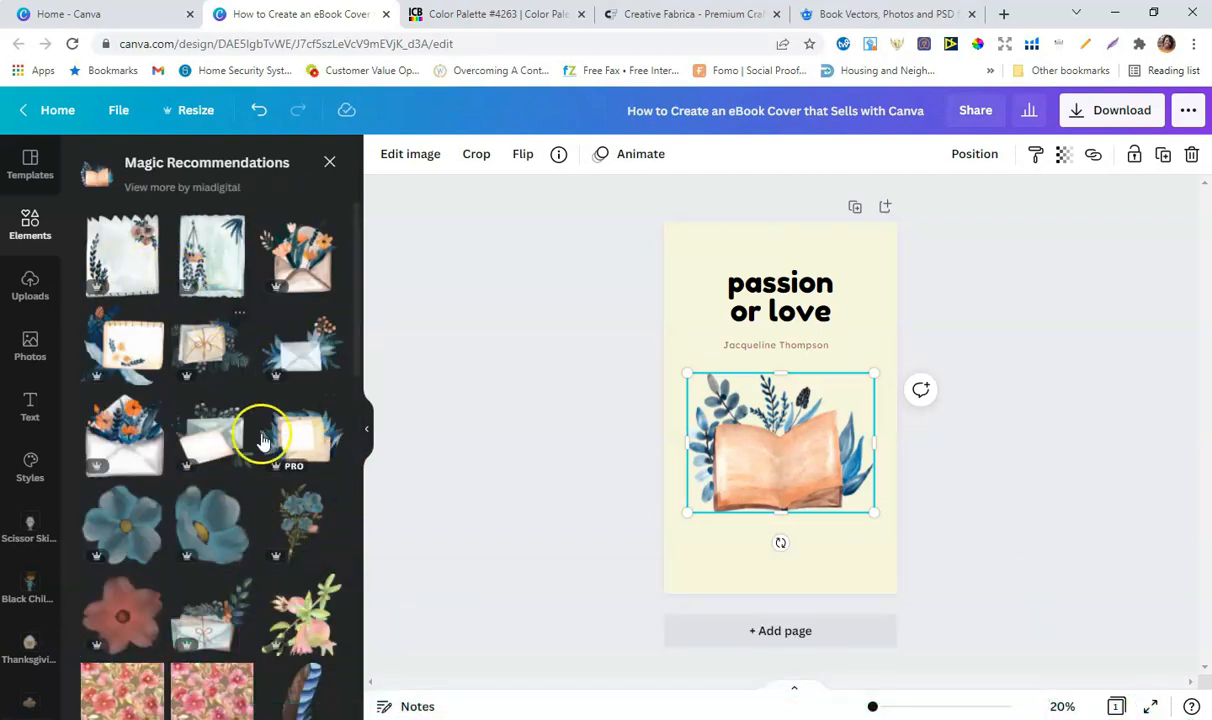
scroll(311, 433, "down", 3)
scroll(315, 432, "down", 5)
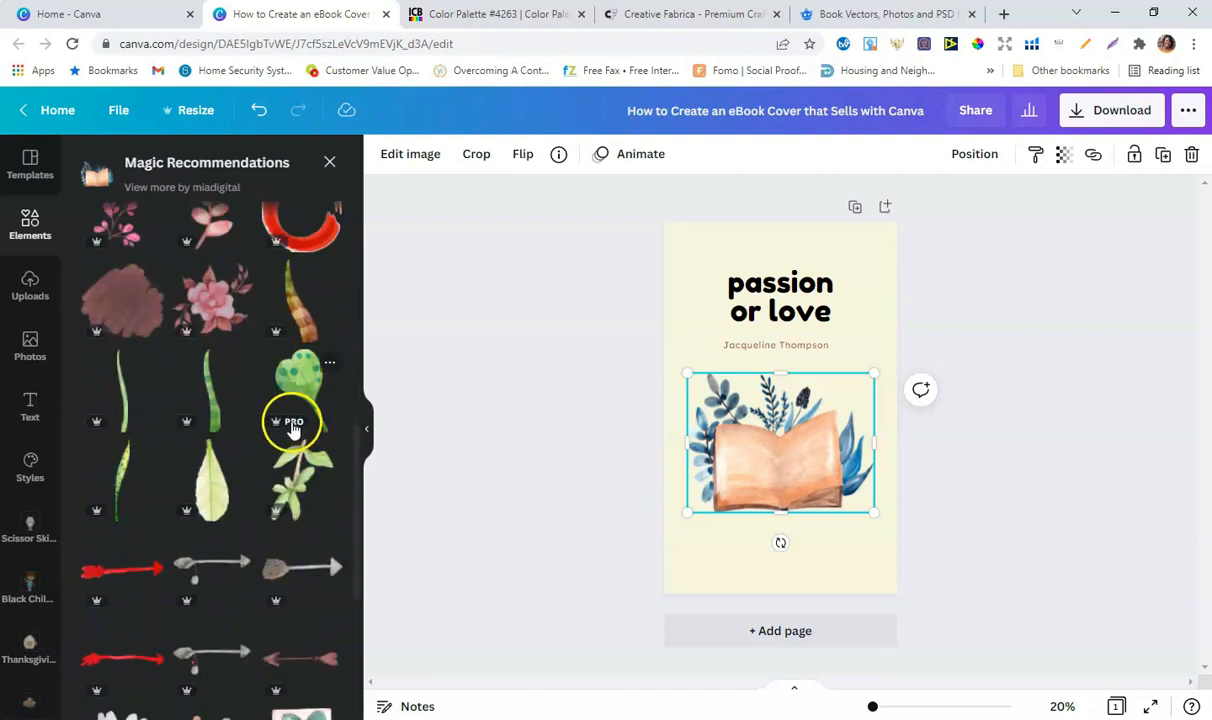
scroll(356, 412, "up", 10)
scroll(357, 413, "up", 3)
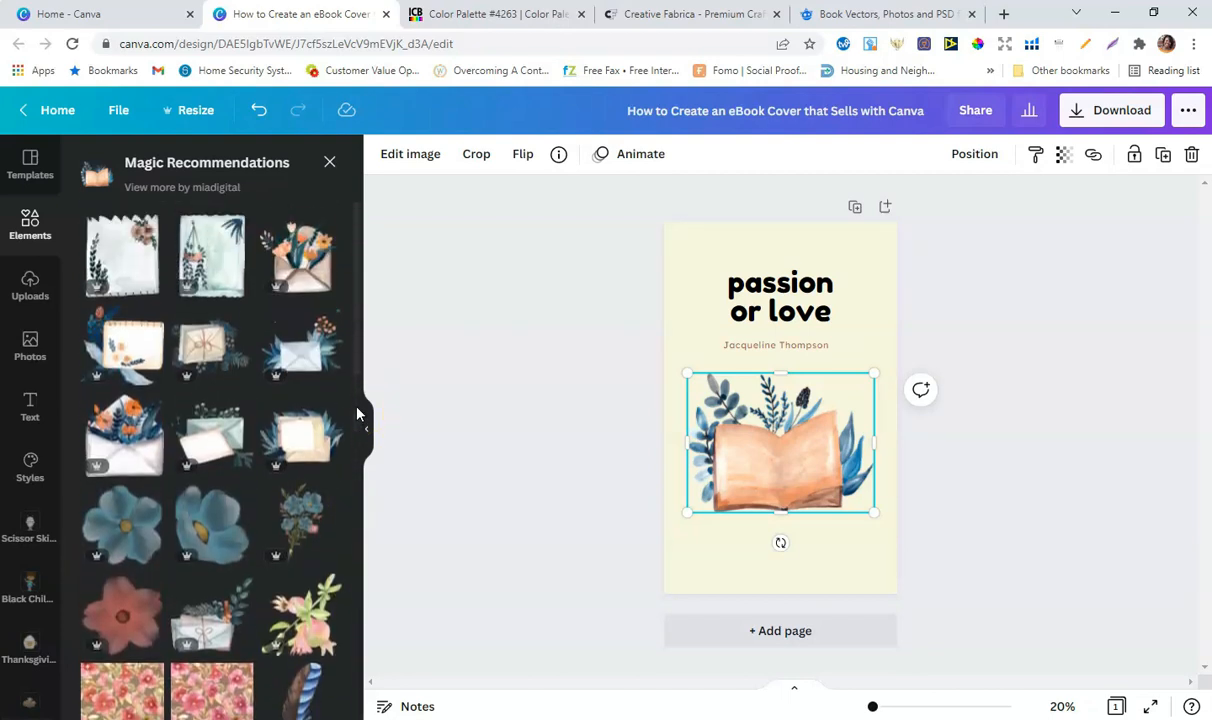
left_click(328, 164)
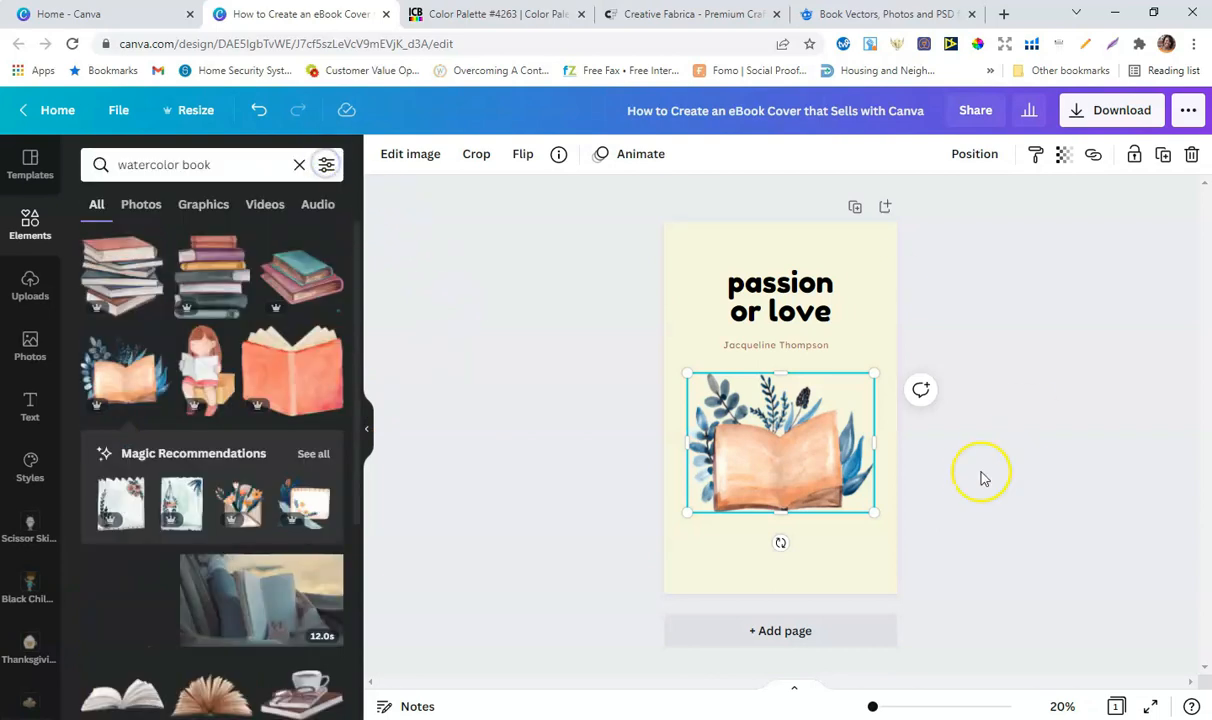
Replace the cover's title text with "How to Create an eBook Cover that Sells".
left_click(976, 472)
left_click_drag(872, 706, 879, 709)
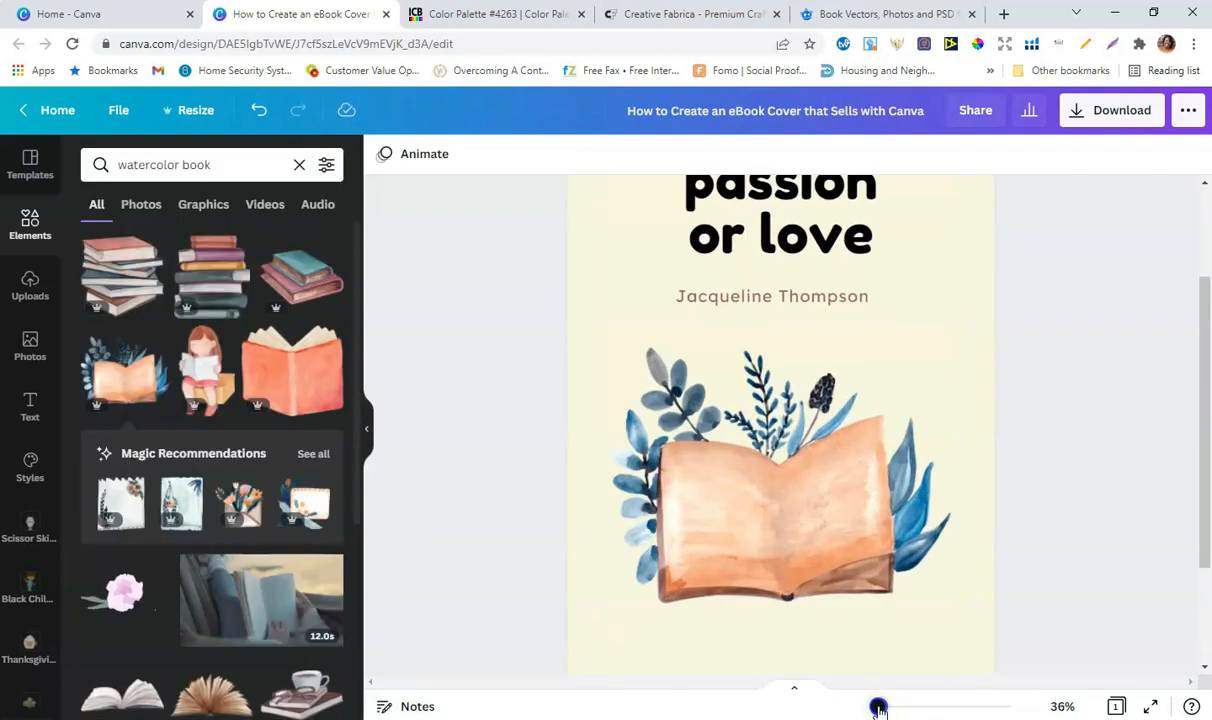
left_click(833, 481)
left_click_drag(833, 481, 832, 476)
scroll(832, 476, "up", 3)
left_click(801, 382)
double_click(866, 374)
left_click(875, 385)
left_click_drag(875, 383, 690, 338)
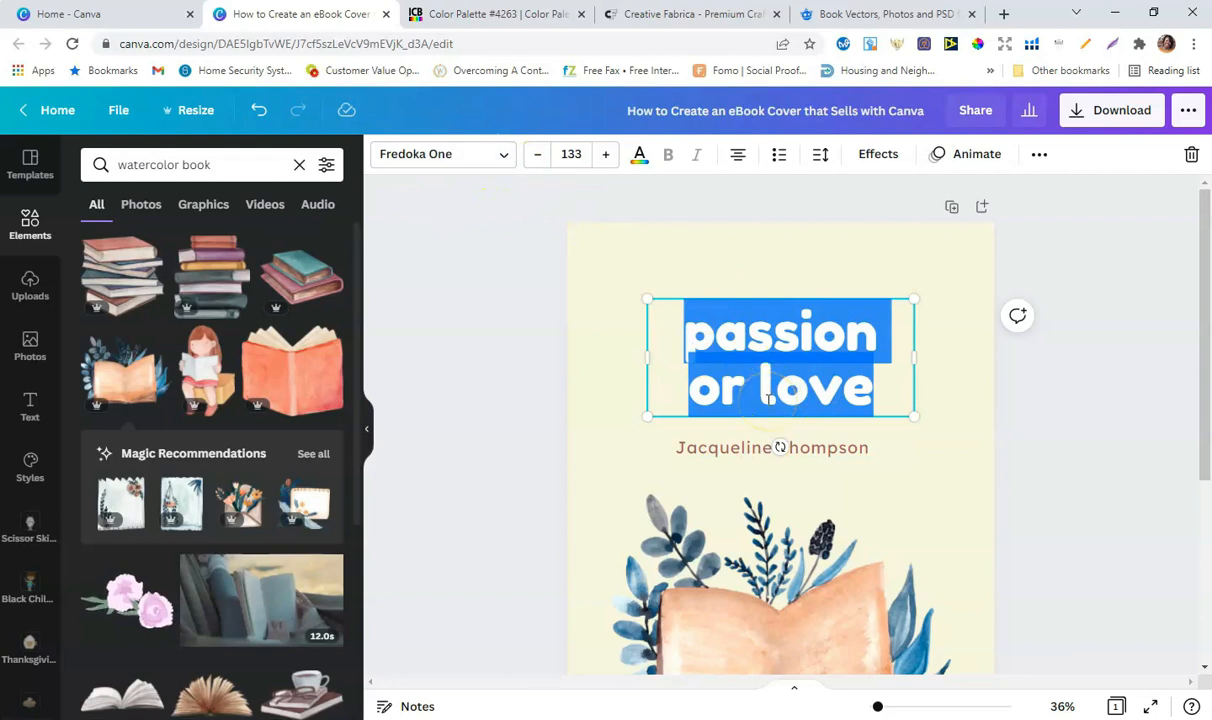
type("How")
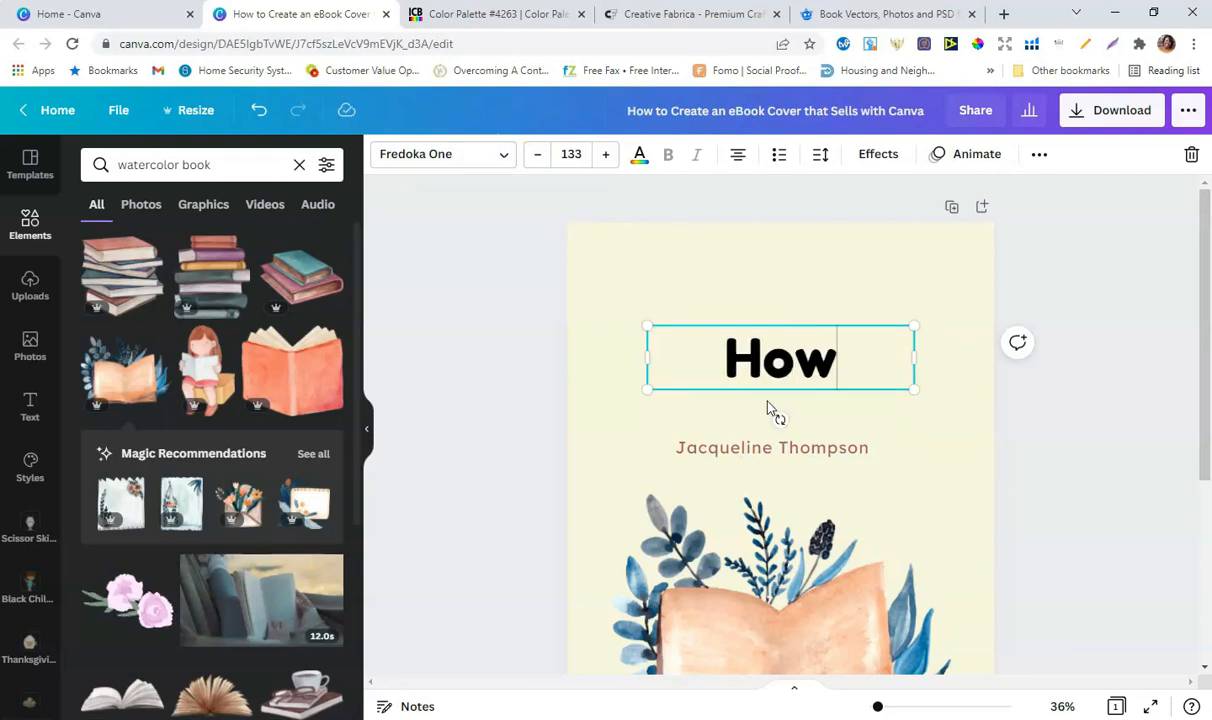
type(" to Creat")
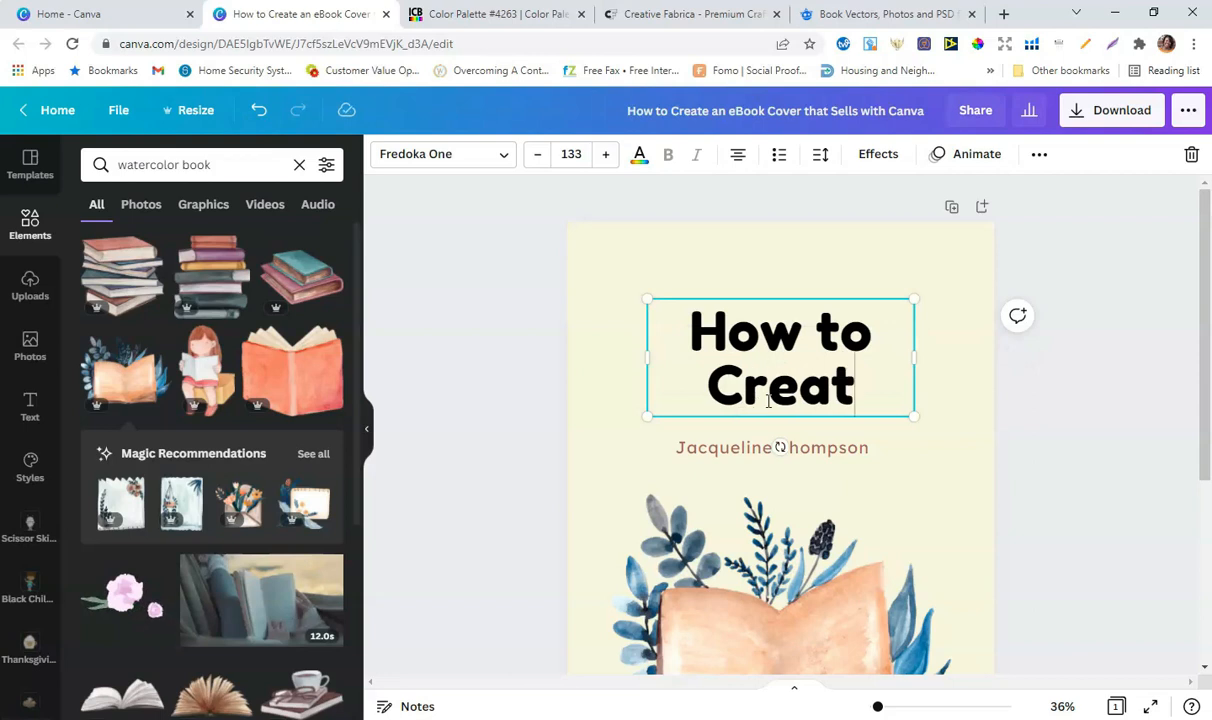
type("e an eBo")
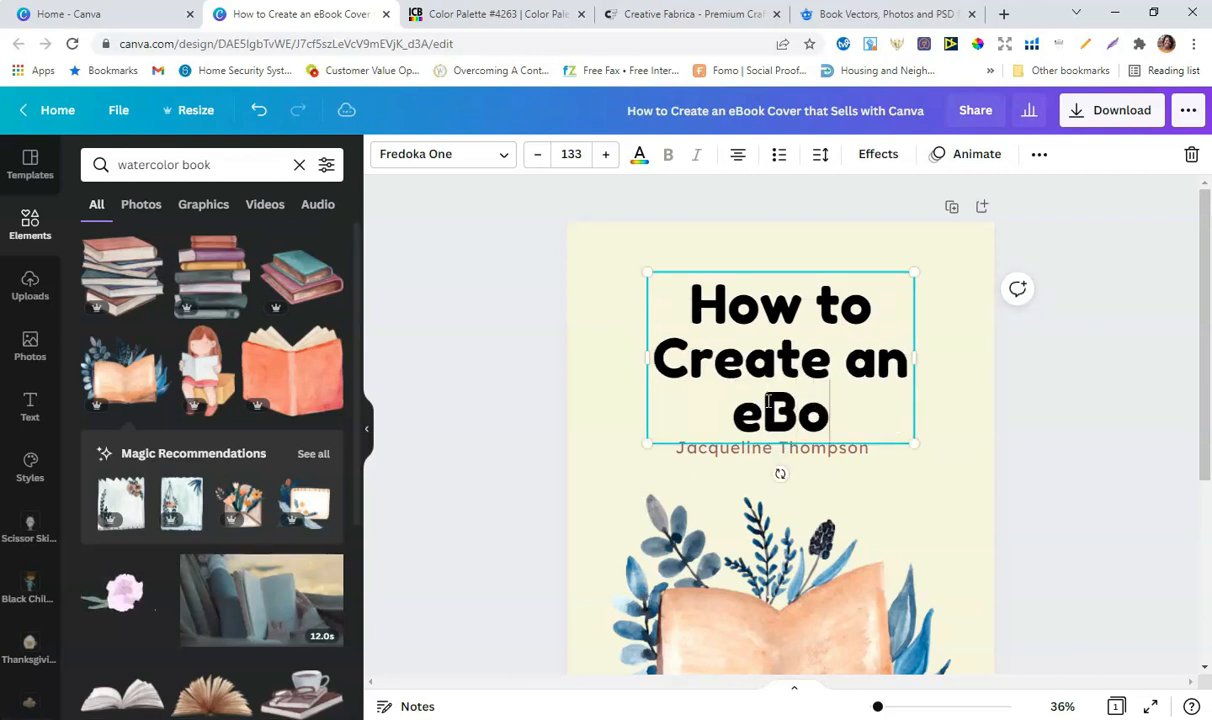
type("ok Cover")
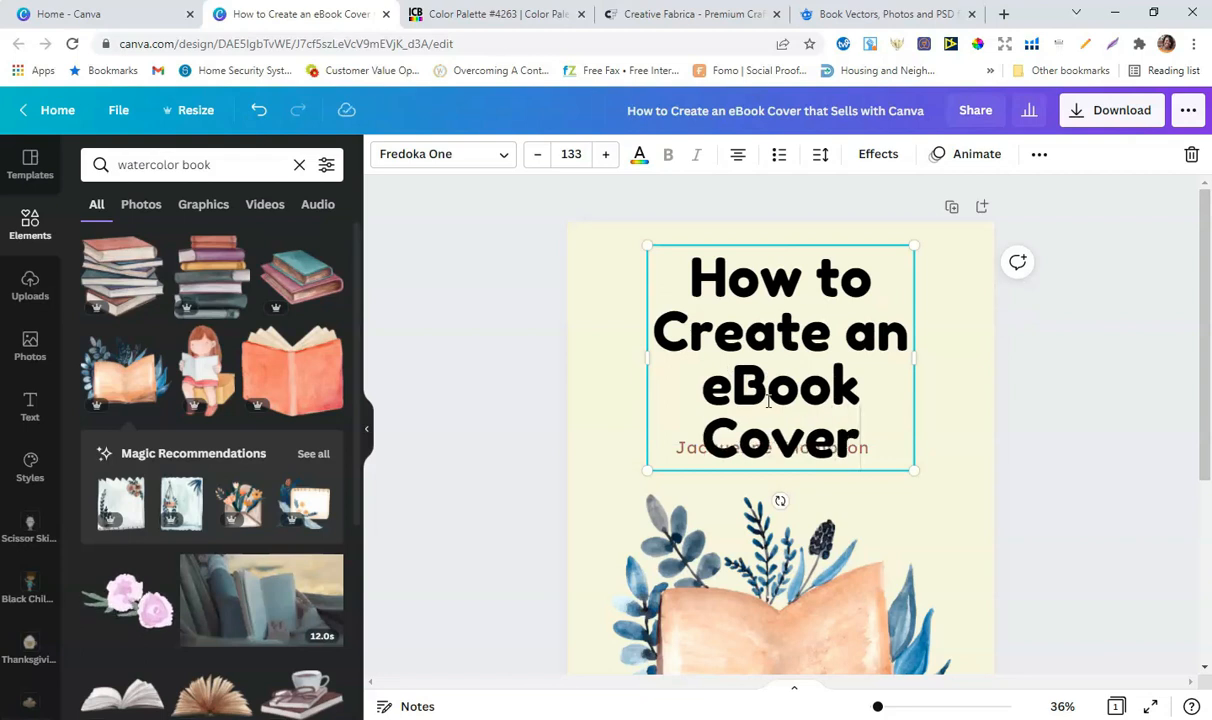
type(" that")
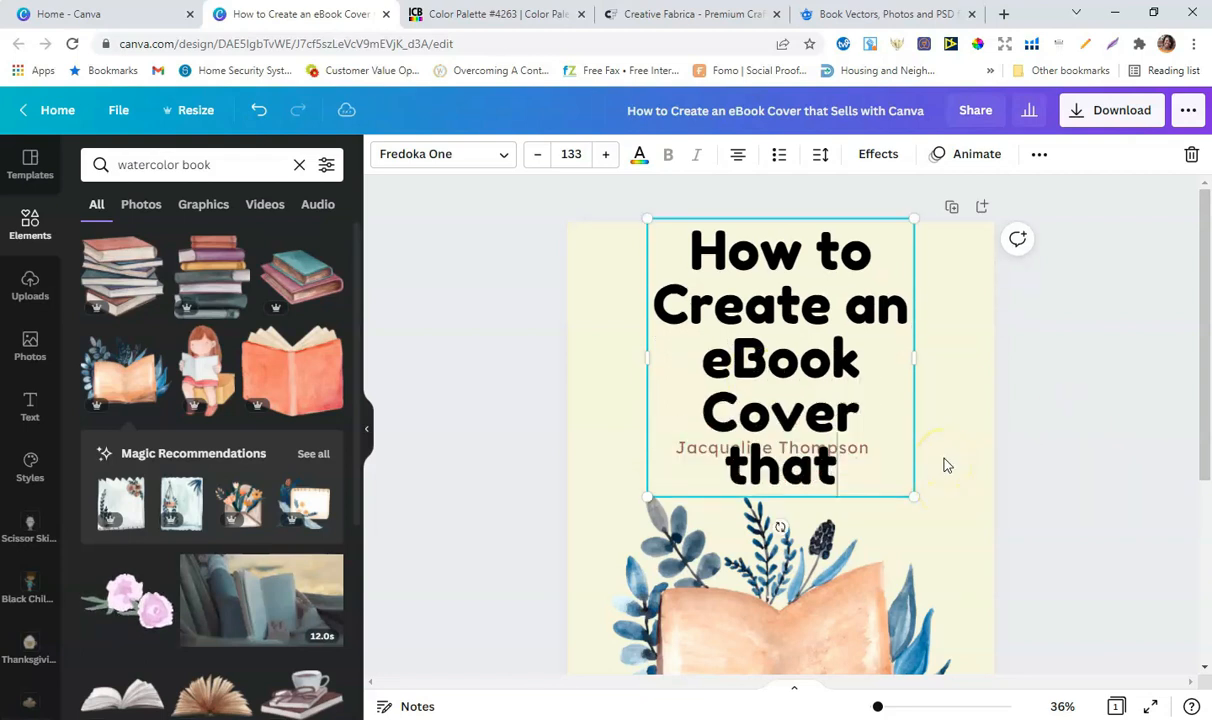
type(" Sells")
left_click(1112, 438)
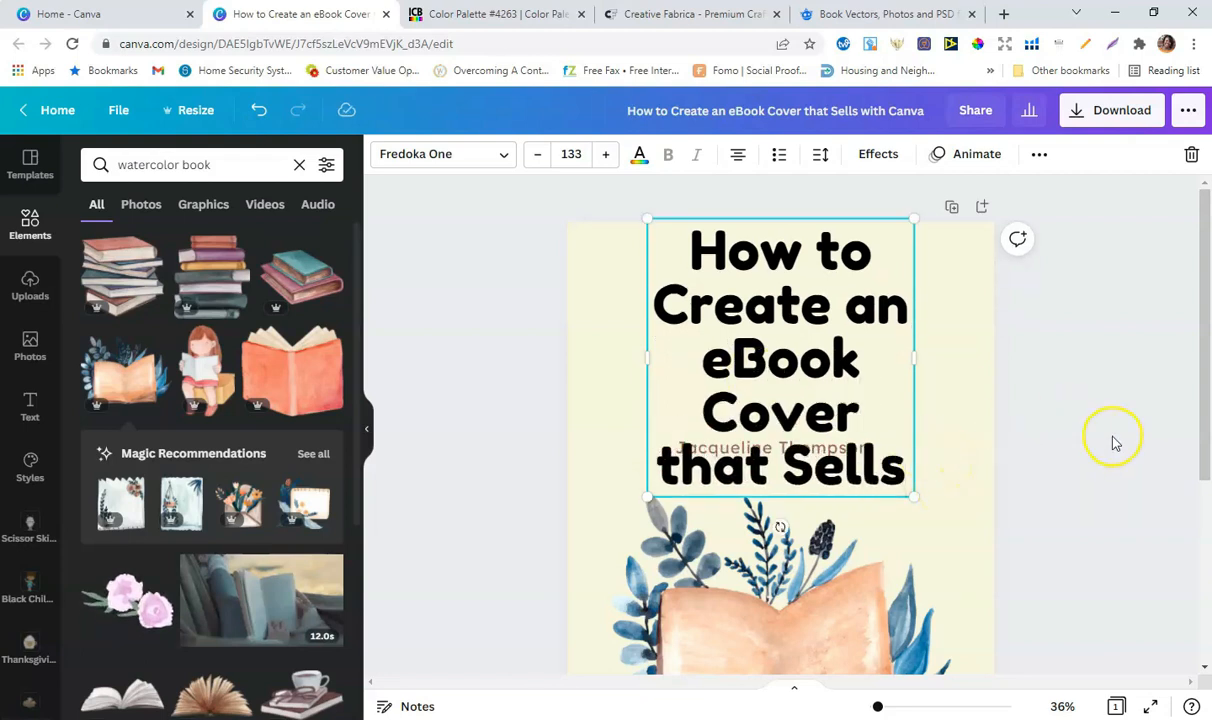
Widen the title's text box so "eBook Cover" fits on one line, and scale the title down to size 104.
left_click(876, 394)
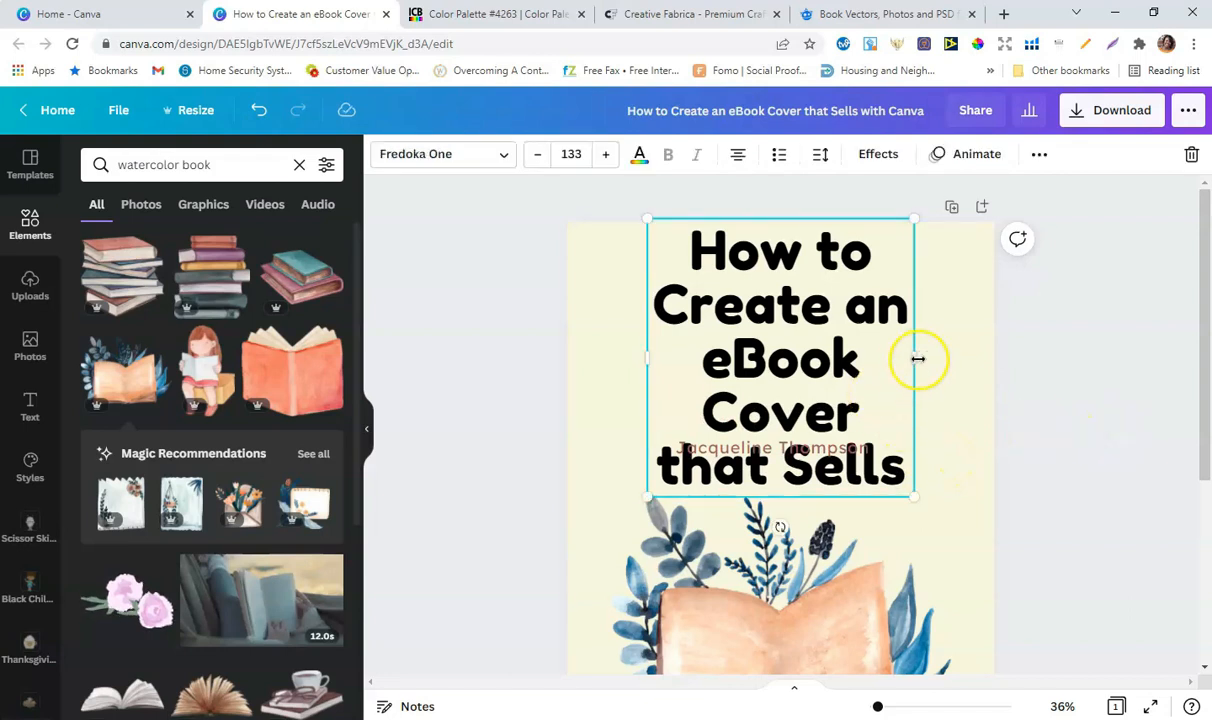
left_click_drag(921, 357, 995, 370)
left_click(975, 323)
left_click_drag(801, 348, 801, 348)
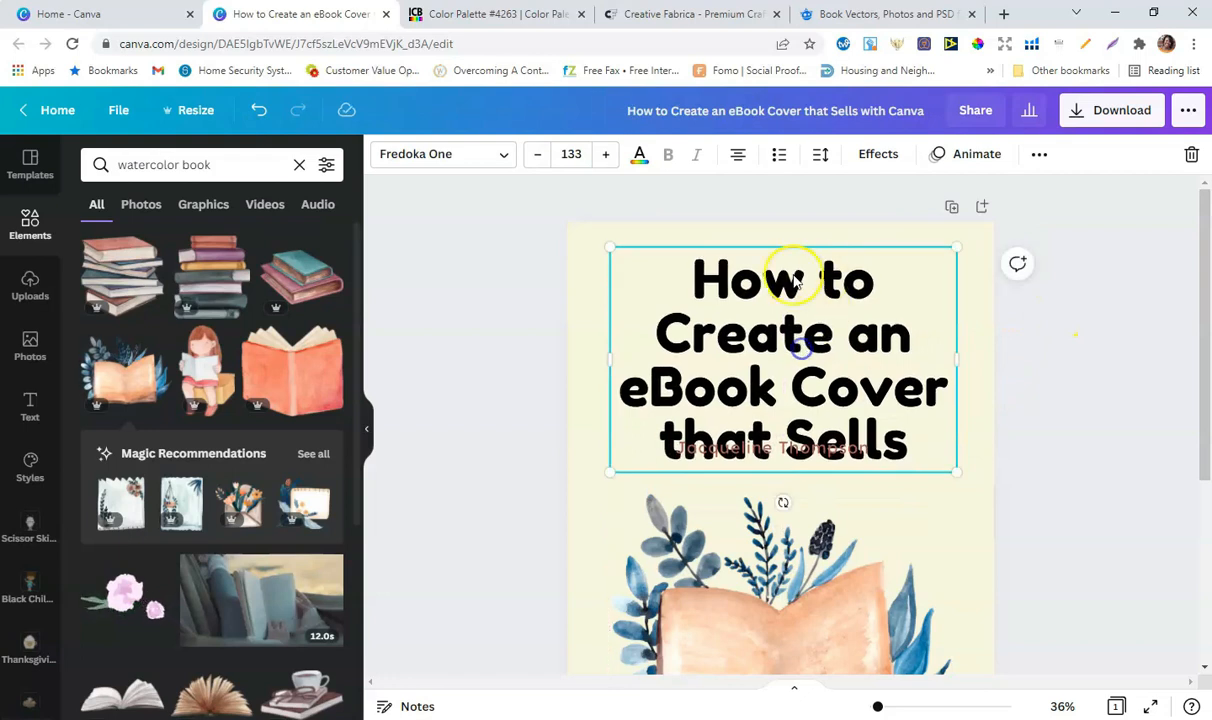
left_click_drag(610, 247, 663, 285)
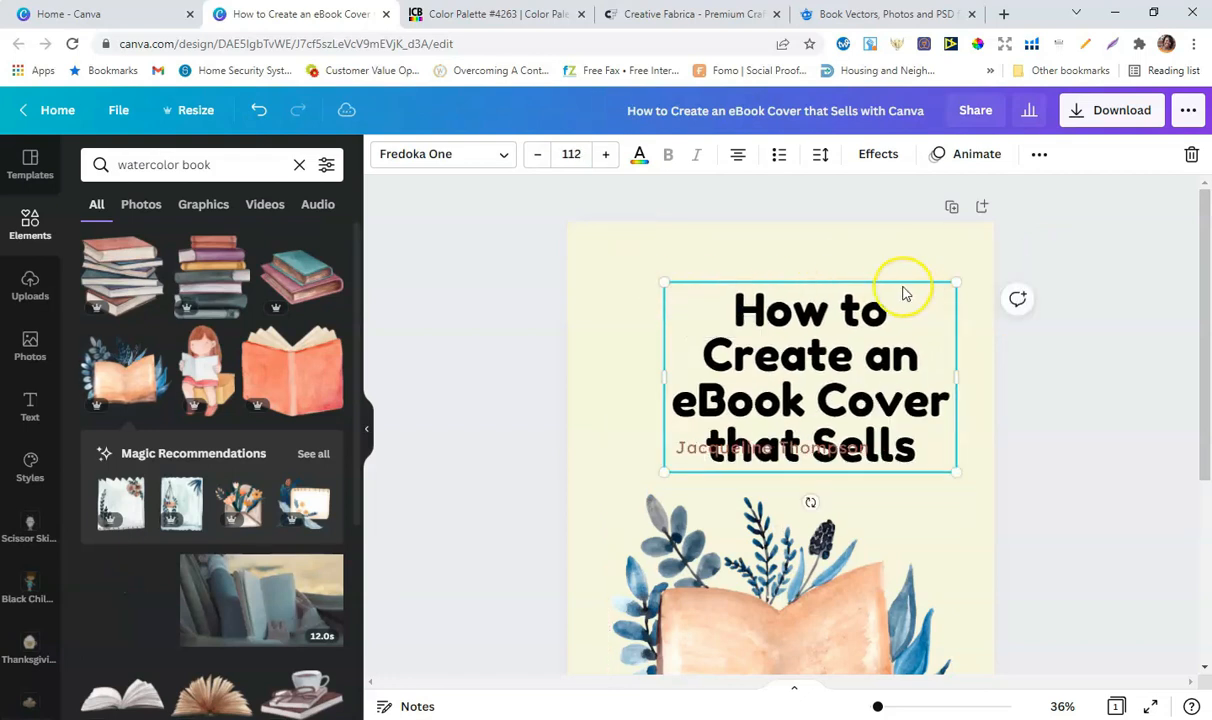
left_click_drag(957, 283, 933, 285)
left_click_drag(822, 406, 790, 375)
Lower the author name to clear the title and center the title horizontally on the cover above it.
left_click_drag(814, 447, 815, 473)
left_click(820, 392)
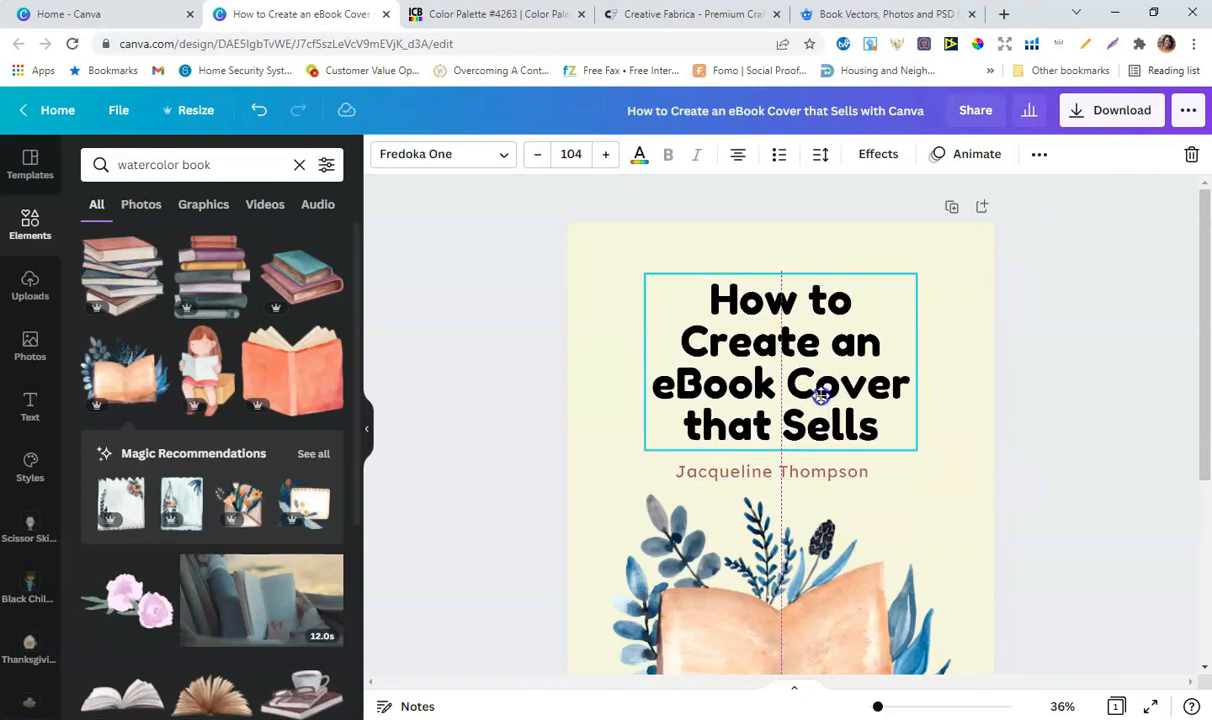
scroll(1039, 406, "down", 1)
scroll(1039, 406, "up", 1)
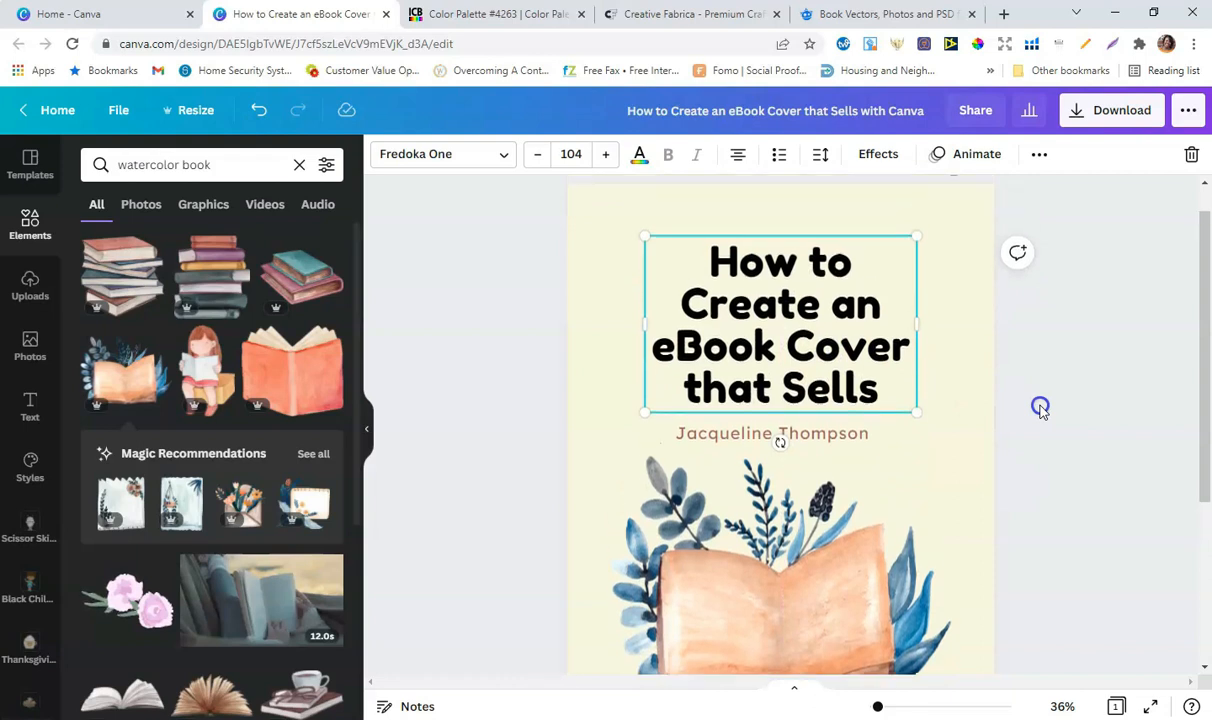
left_click(863, 382)
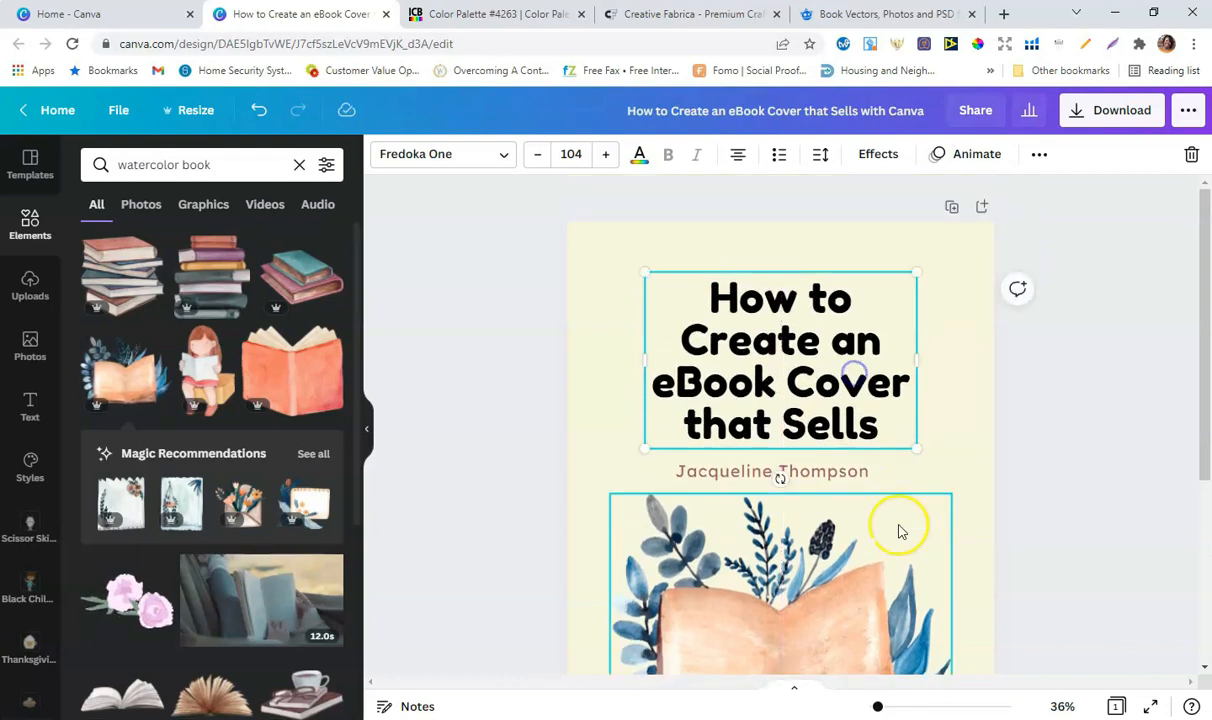
Scale the book illustration down slightly so it sits a little further below the author name.
left_click(833, 561)
left_click_drag(833, 561, 826, 558)
left_click_drag(612, 494, 617, 498)
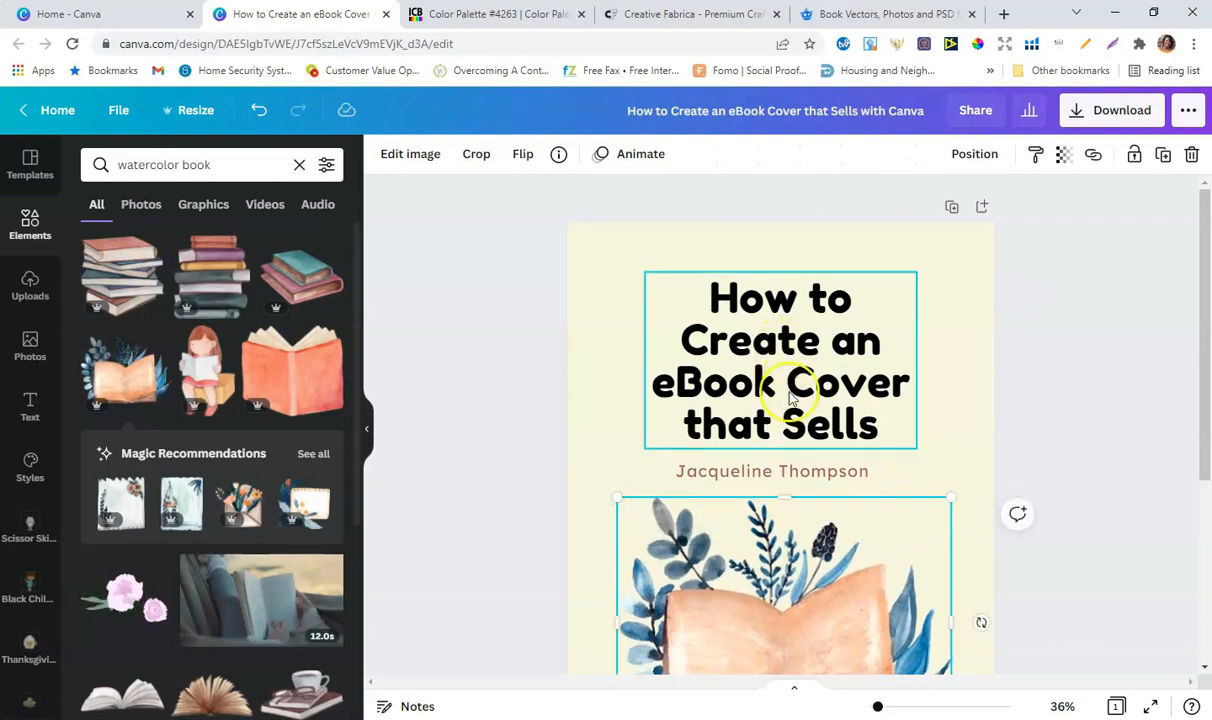
Recolor the whole title with the dark blue from the book illustration's photo colors.
left_click(711, 289)
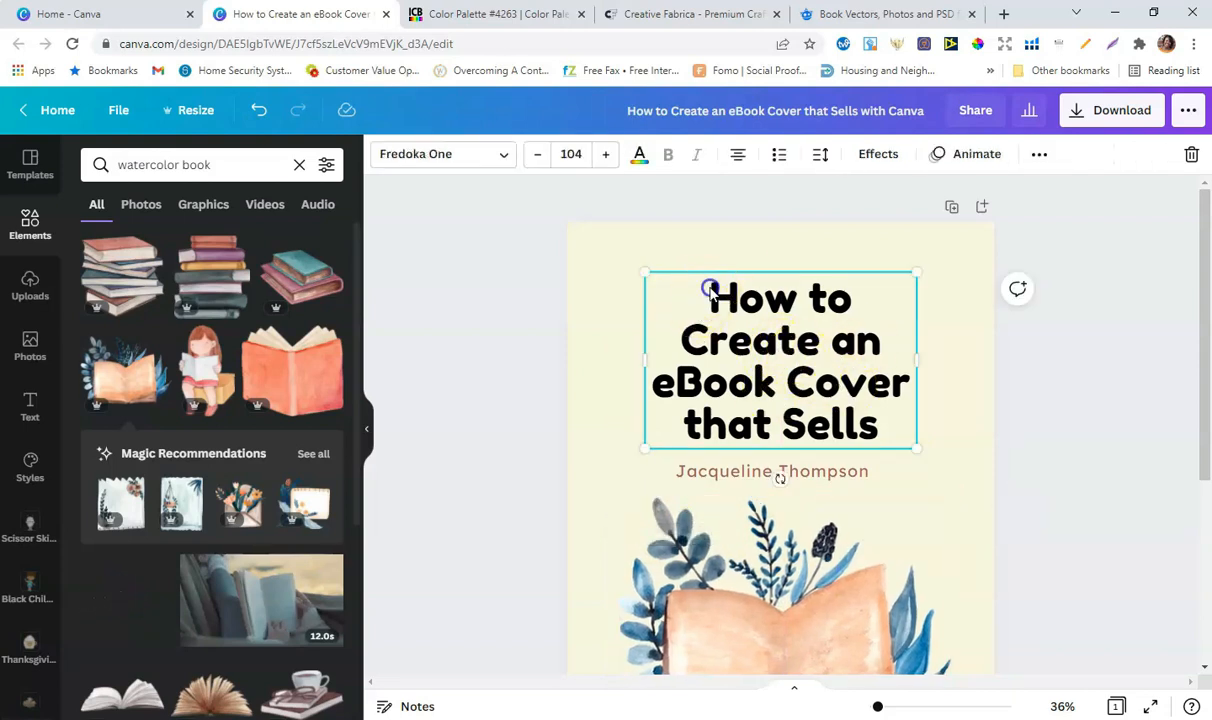
left_click_drag(735, 296, 887, 422)
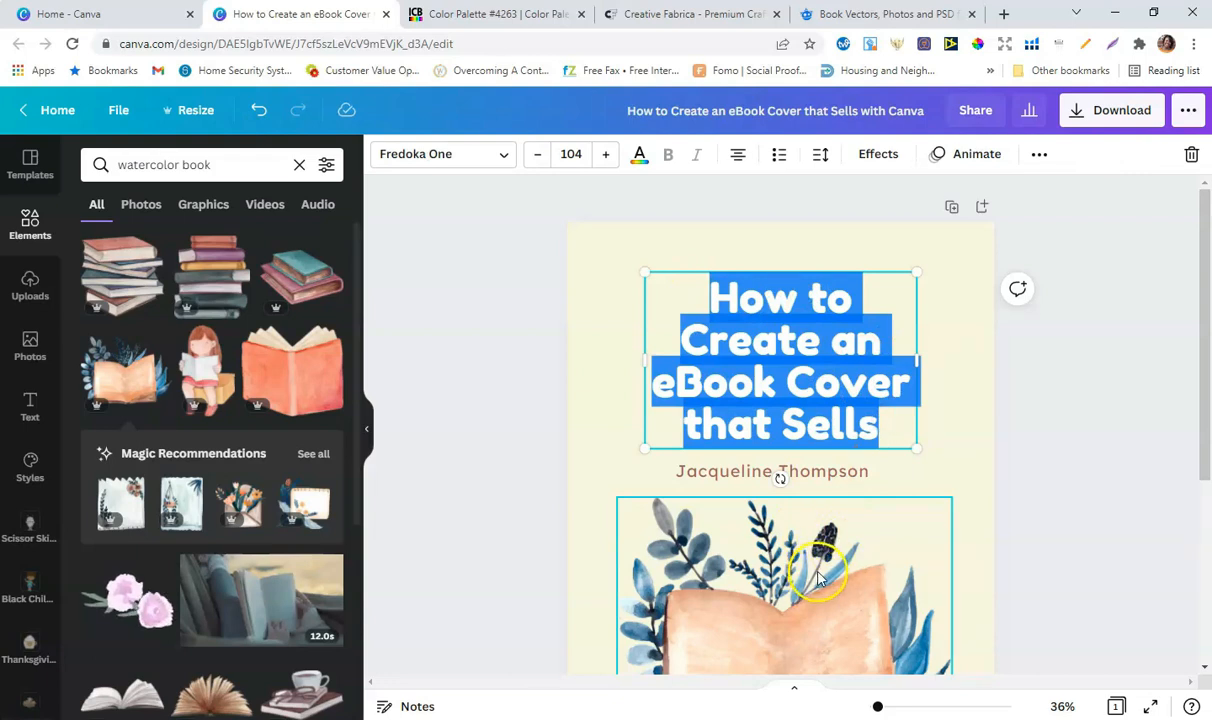
left_click(638, 156)
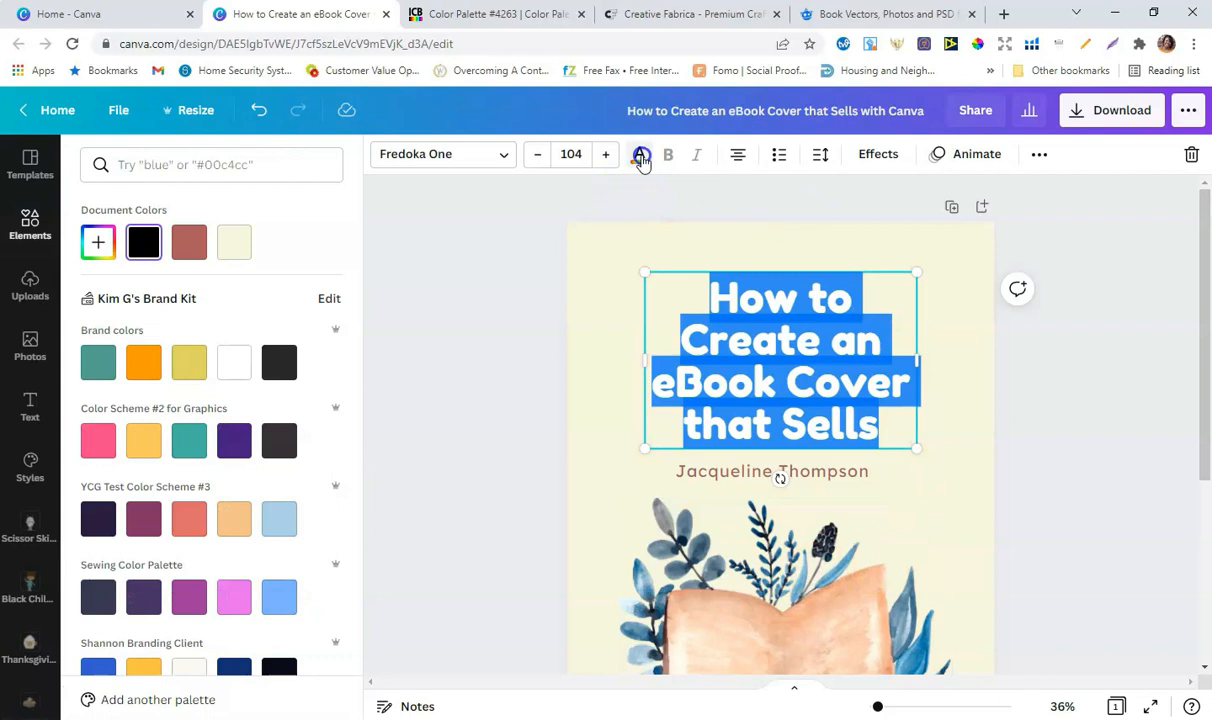
scroll(265, 380, "down", 5)
scroll(265, 378, "down", 4)
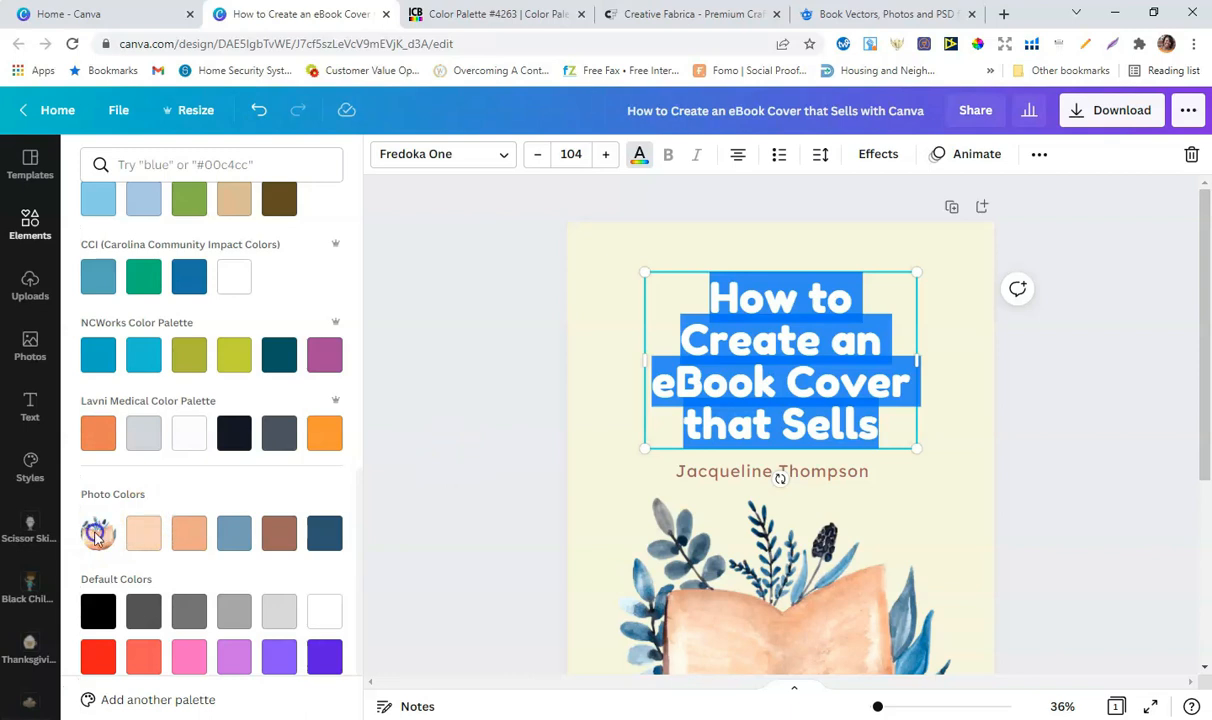
left_click(133, 524)
left_click(325, 538)
left_click(1104, 434)
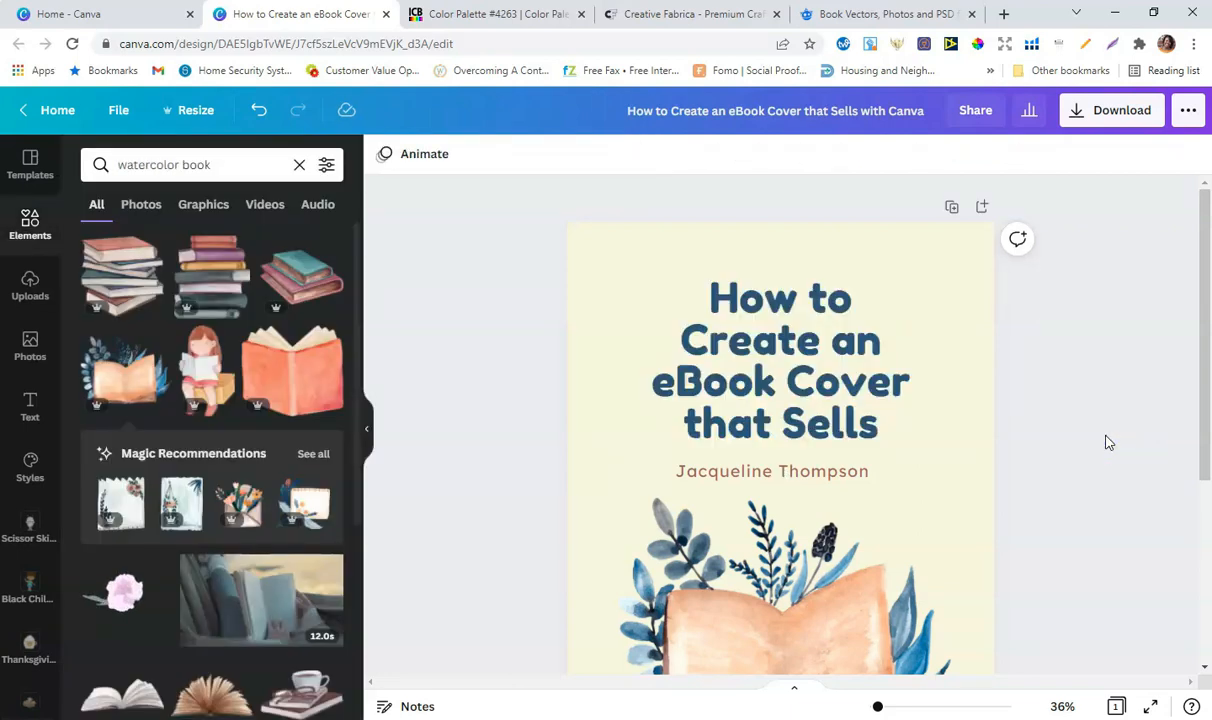
Shift the author name slightly to the right and darken the title text to the custom color #204662.
left_click(769, 475)
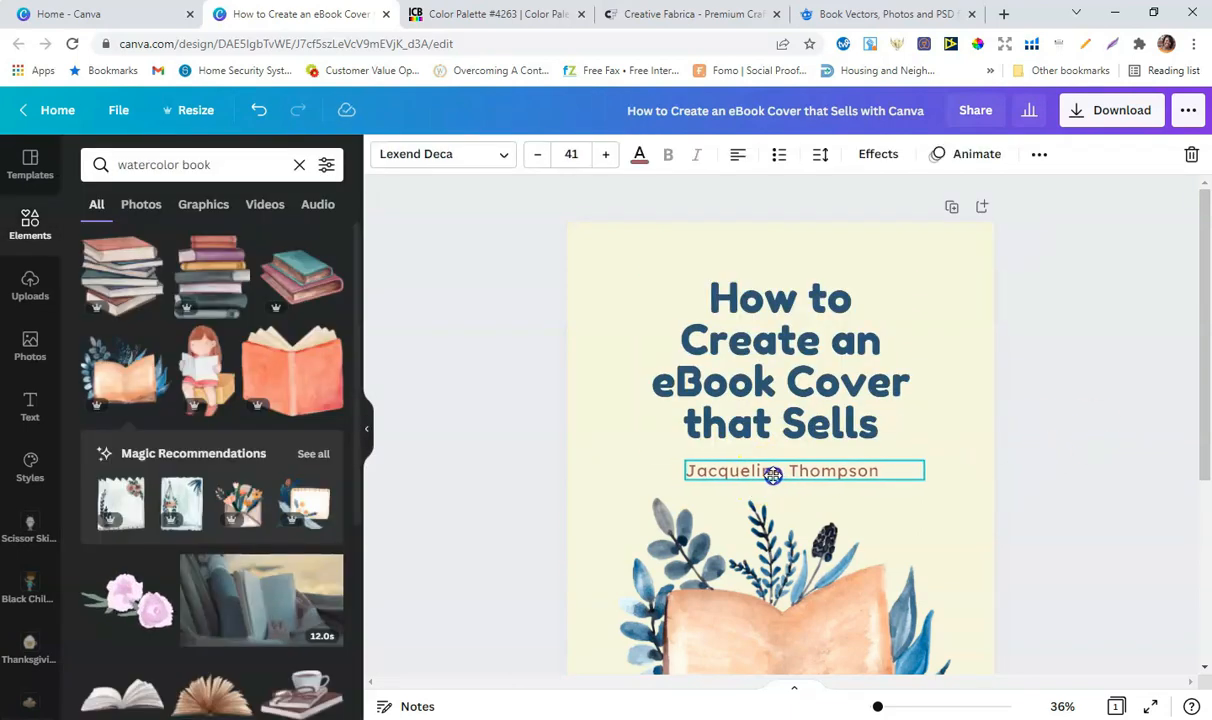
left_click(820, 411)
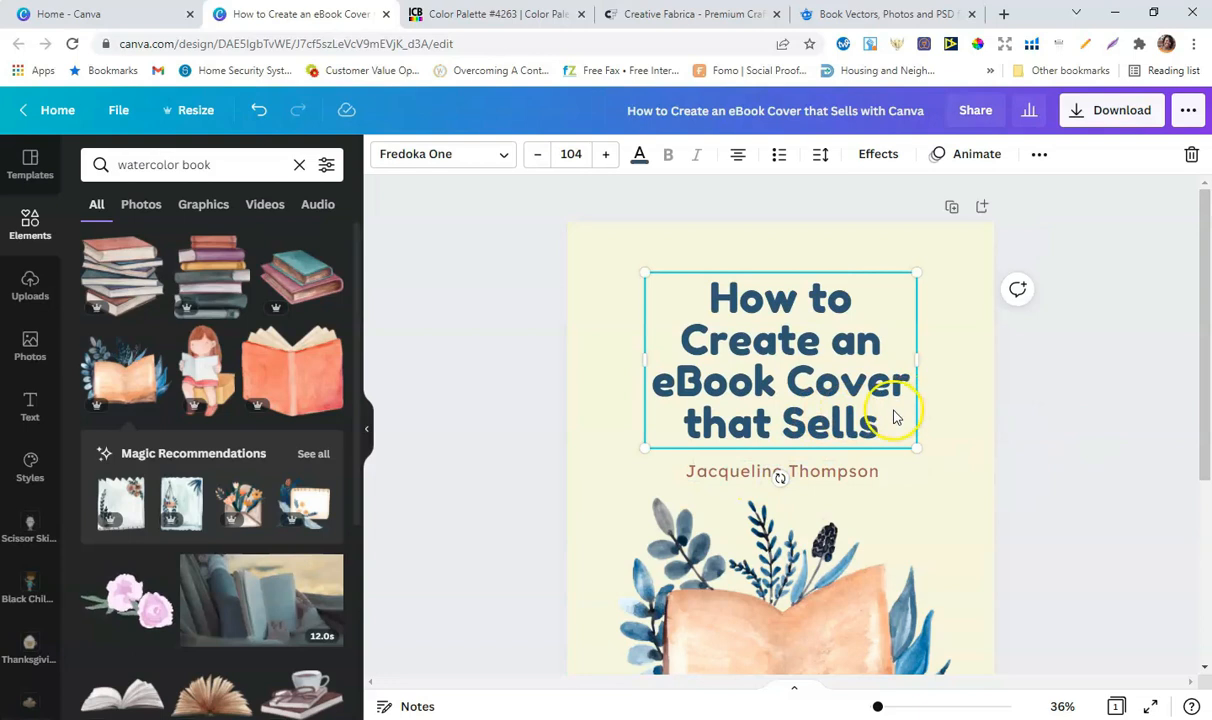
left_click_drag(871, 422, 731, 288)
left_click(643, 162)
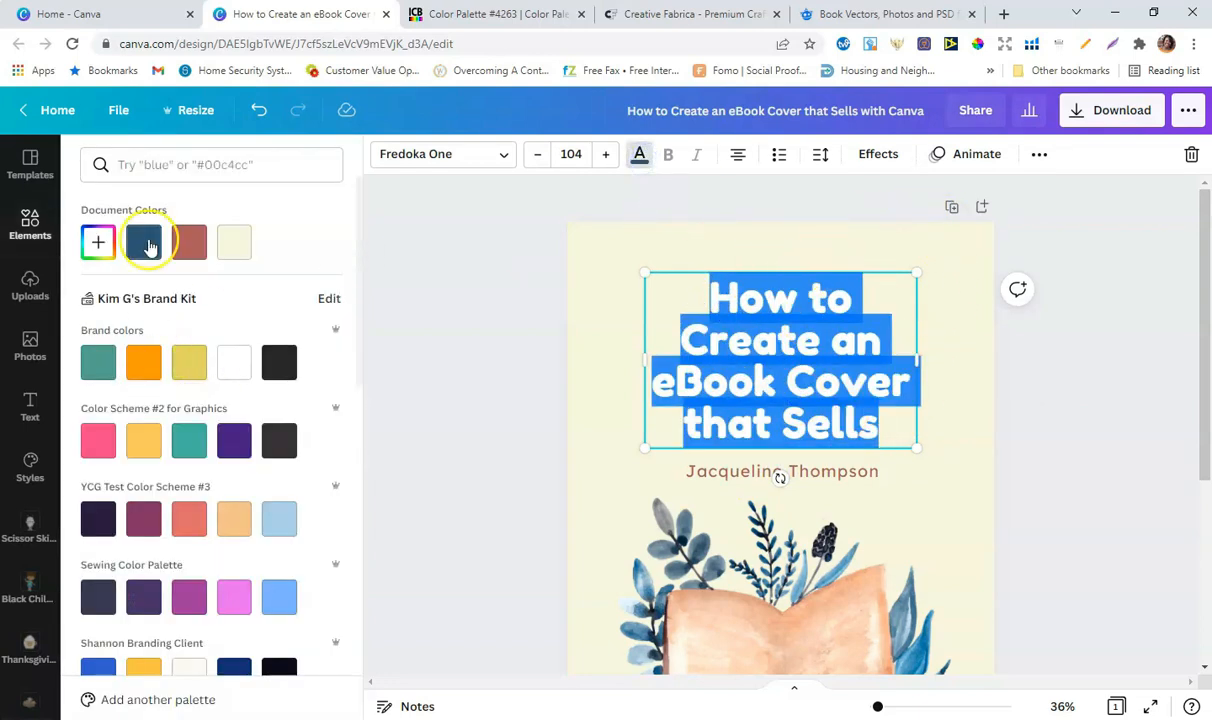
left_click(108, 249)
left_click_drag(231, 331, 246, 339)
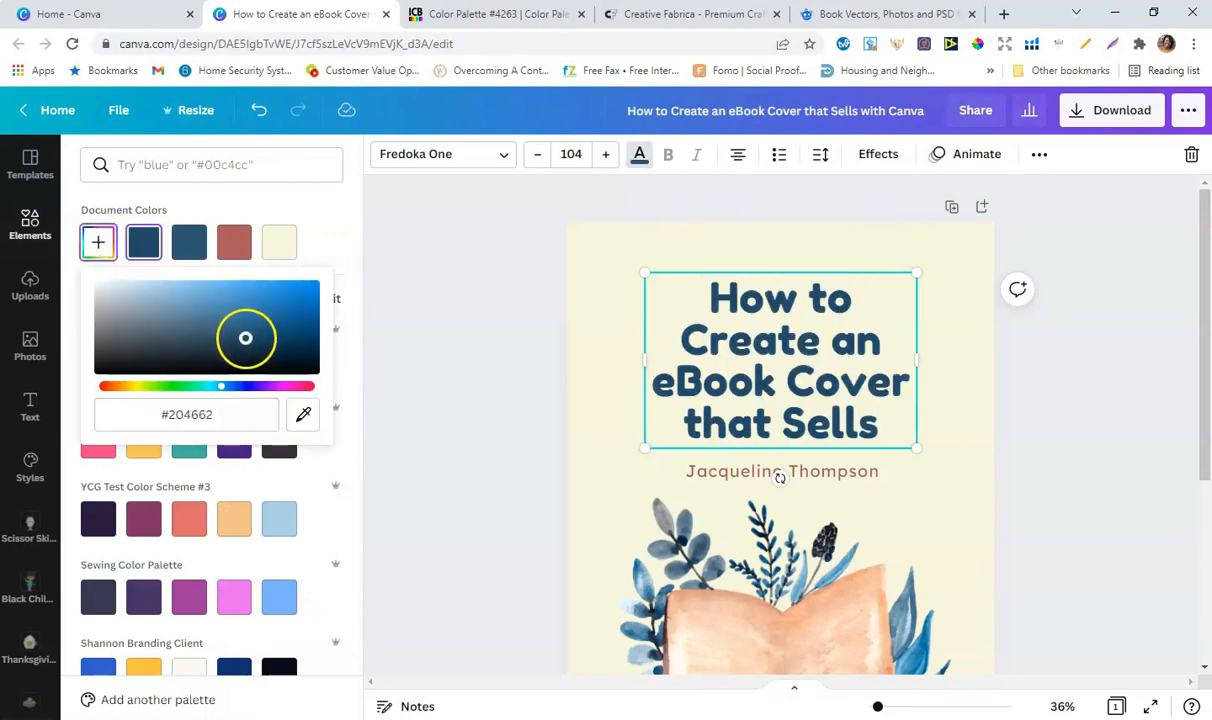
left_click(1087, 430)
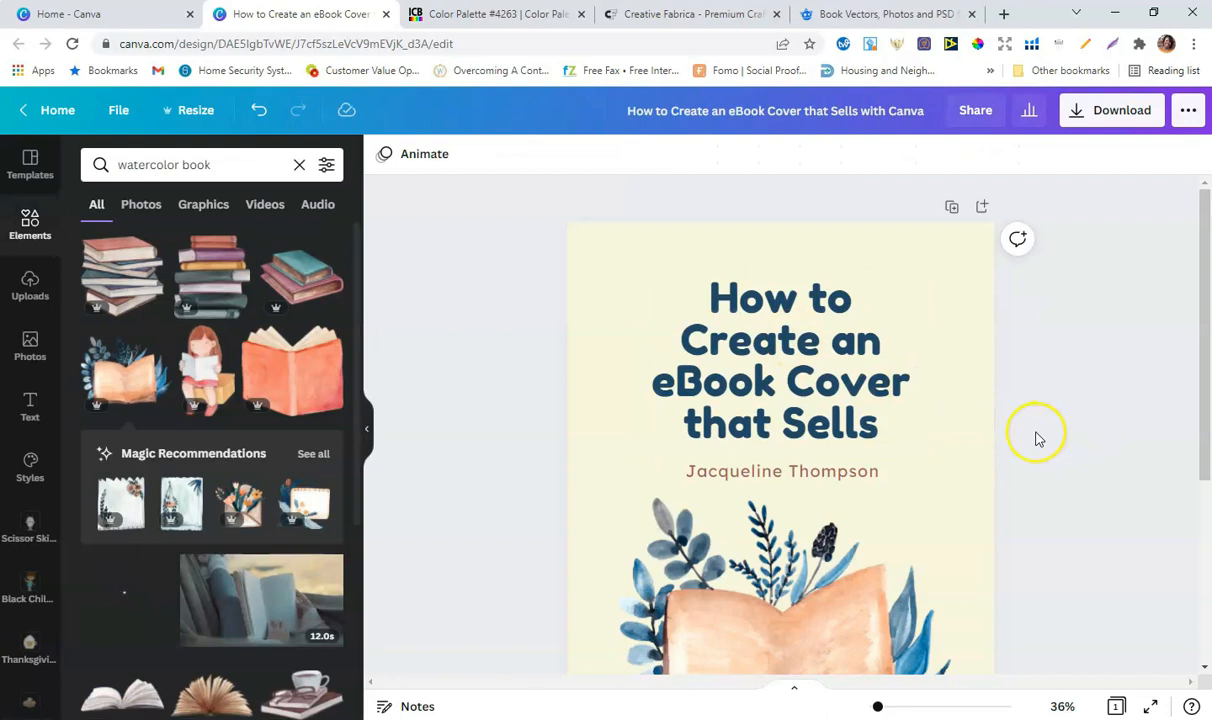
Replace the author name with the new author's name, center-align it, and line it up with the title above the book.
left_click_drag(828, 430, 831, 432)
left_click(850, 473)
left_click(852, 475)
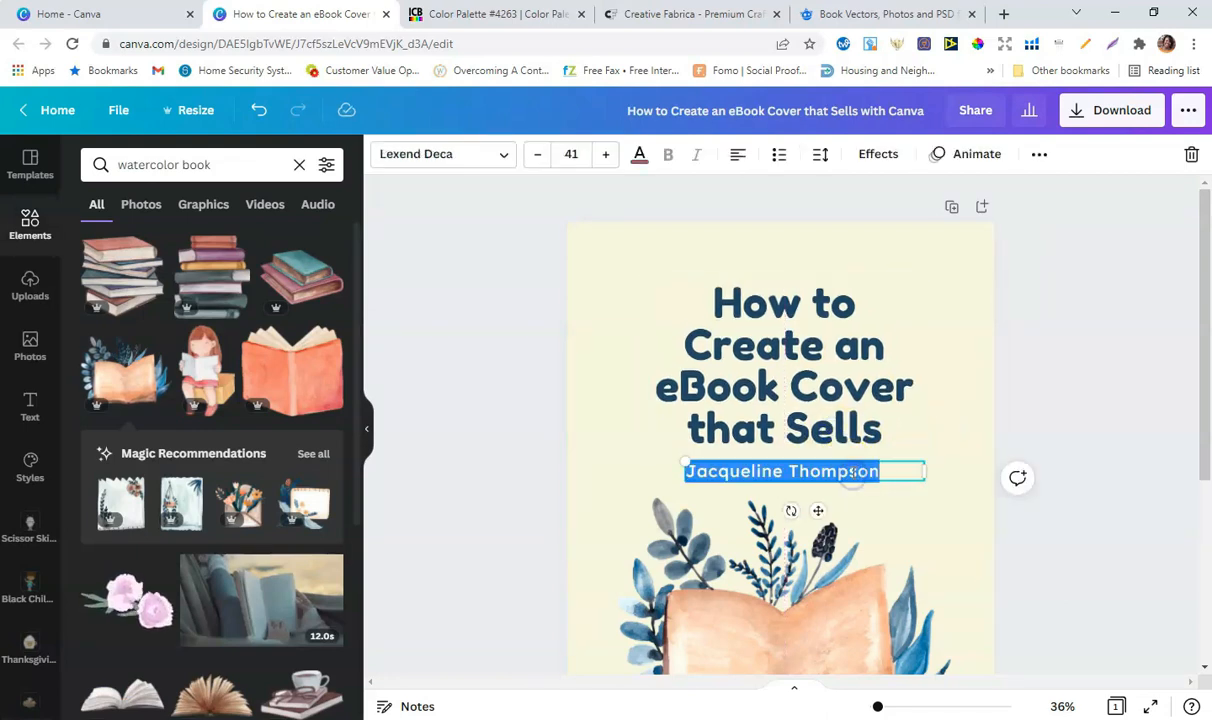
type("Kim Geor")
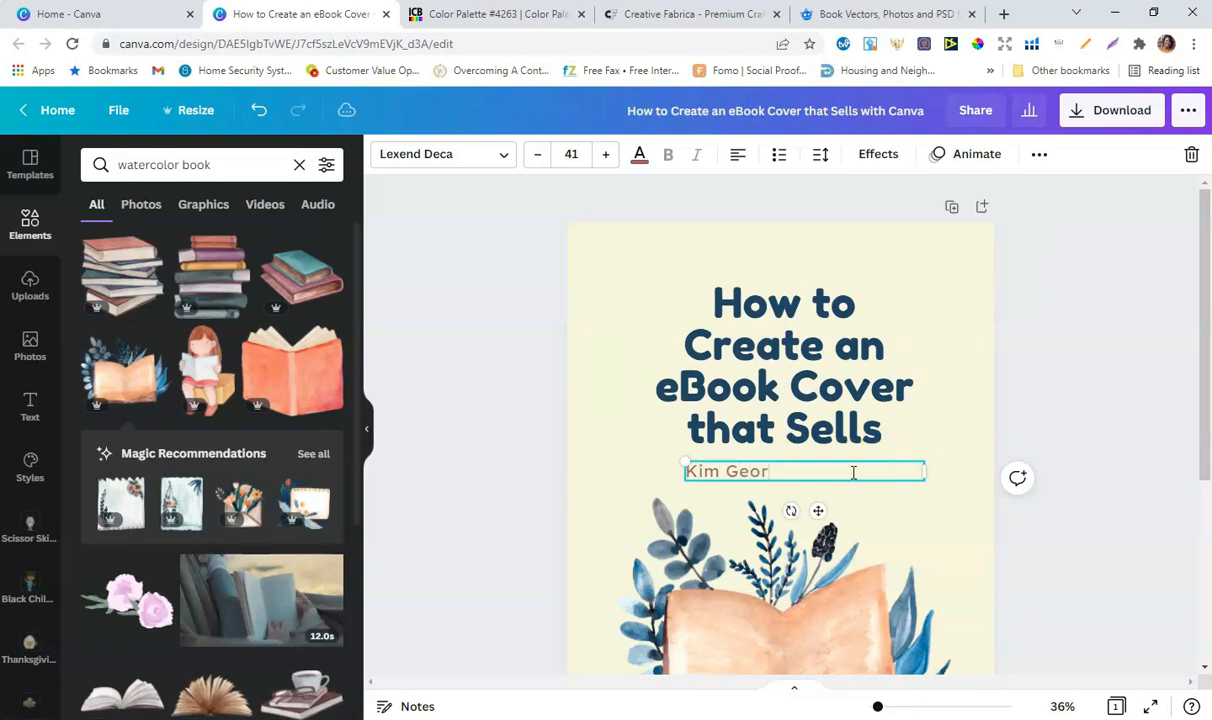
type("ge")
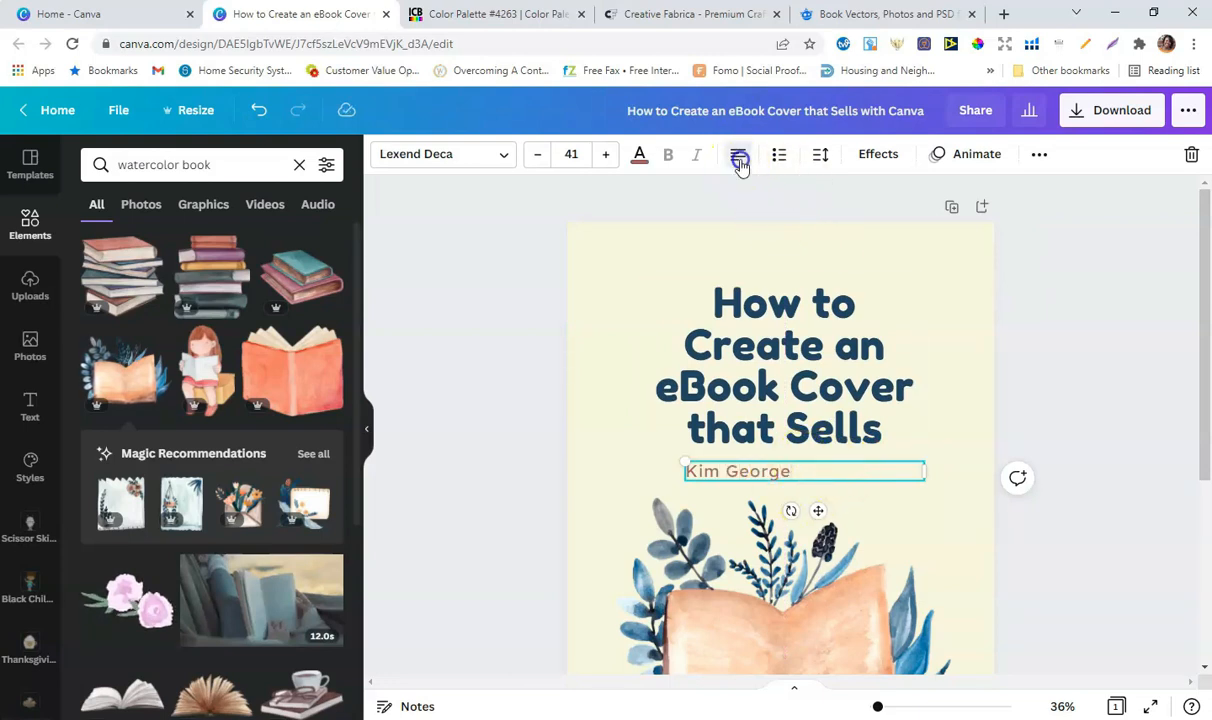
left_click(738, 153)
left_click_drag(825, 472, 806, 481)
left_click(813, 420)
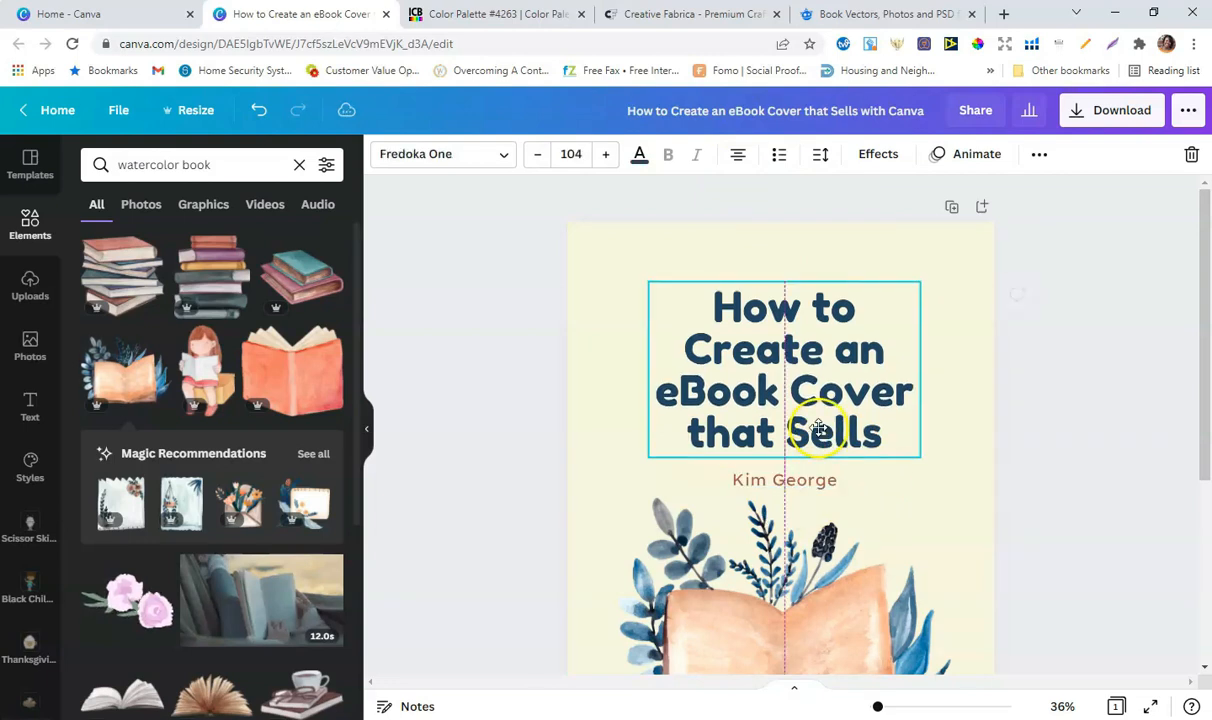
Search the fonts for "Script" and apply Baby Script to the title.
left_click(501, 160)
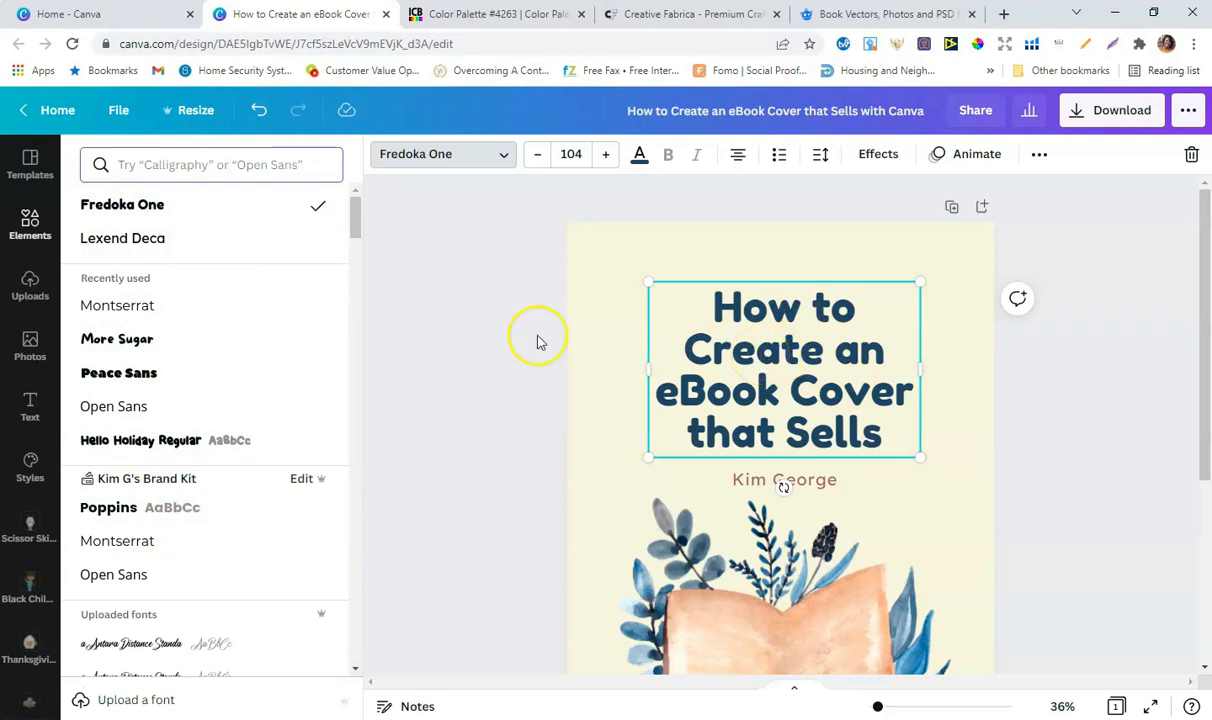
scroll(175, 392, "down", 5)
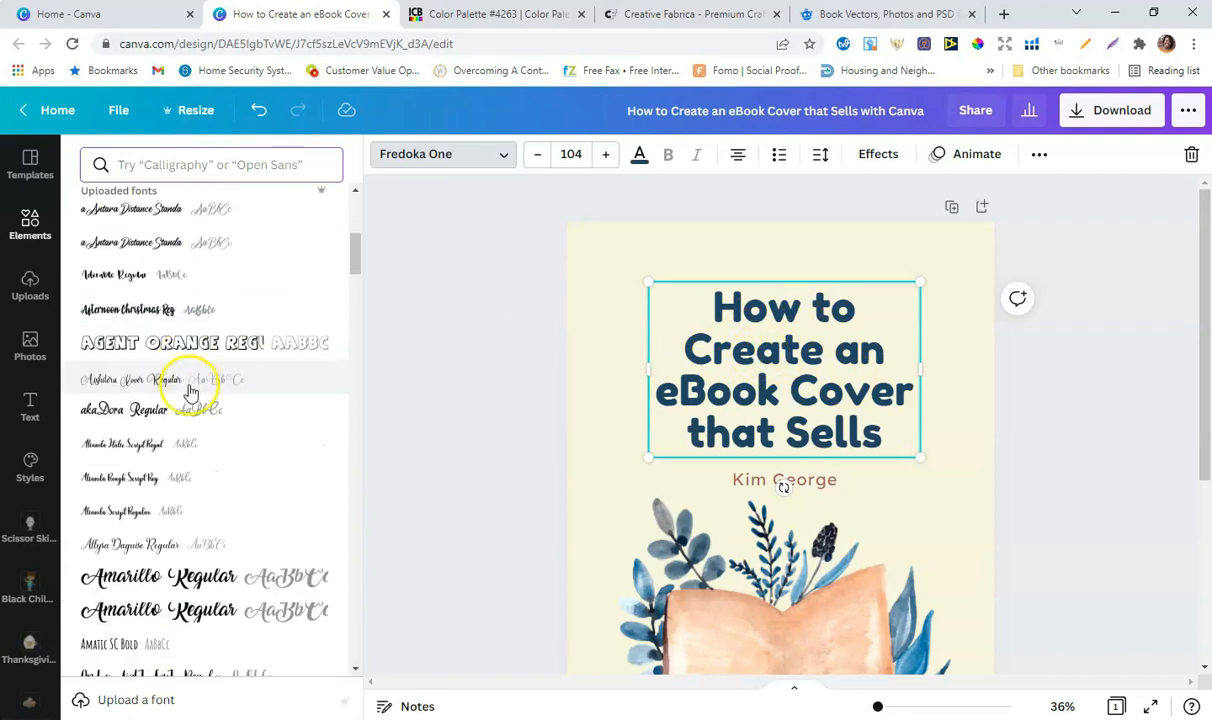
scroll(191, 392, "down", 6)
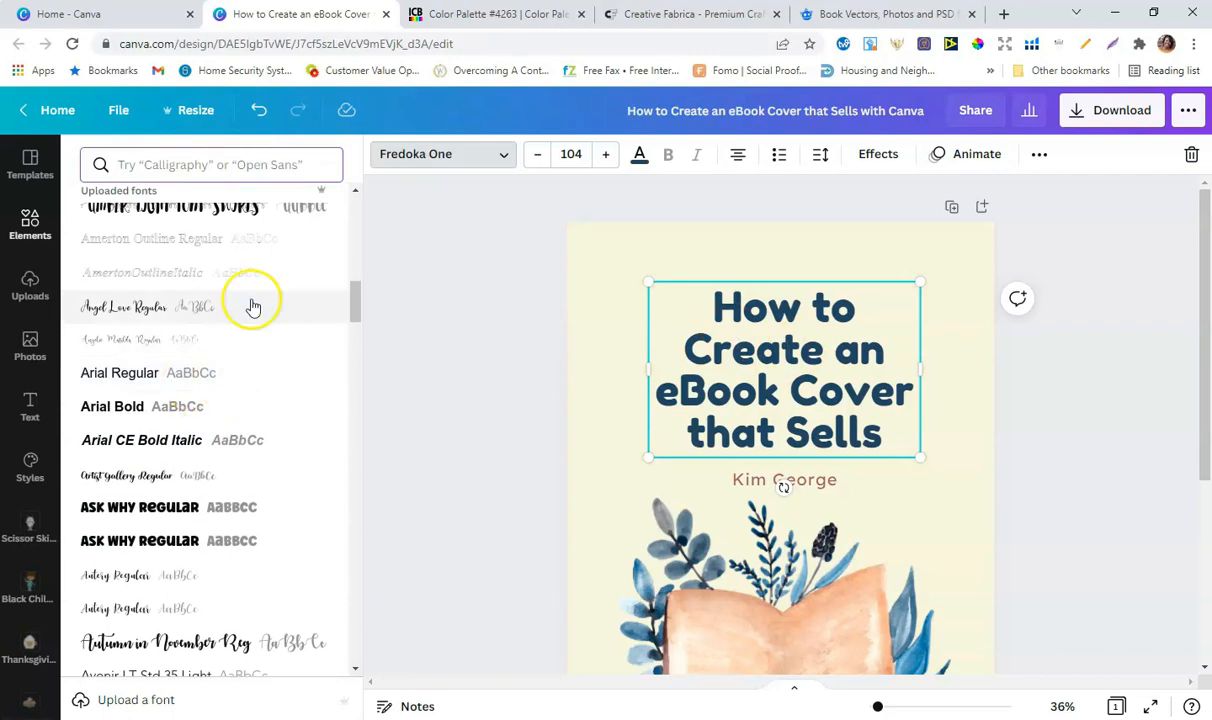
left_click(150, 166)
type("Script")
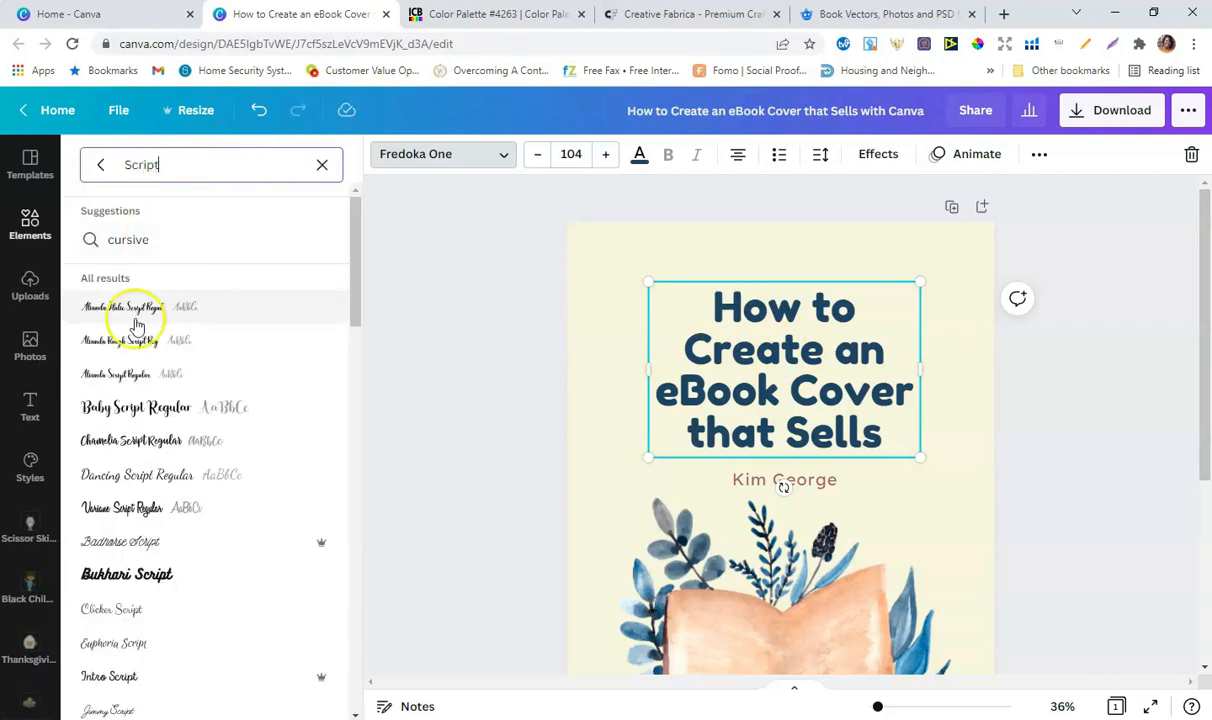
scroll(145, 422, "down", 1)
left_click(143, 326)
Try another script font on the title and undo that change.
left_click(889, 413)
left_click(122, 424)
left_click(259, 110)
Enlarge the script title to font size 114.
left_click(1038, 449)
left_click(757, 411)
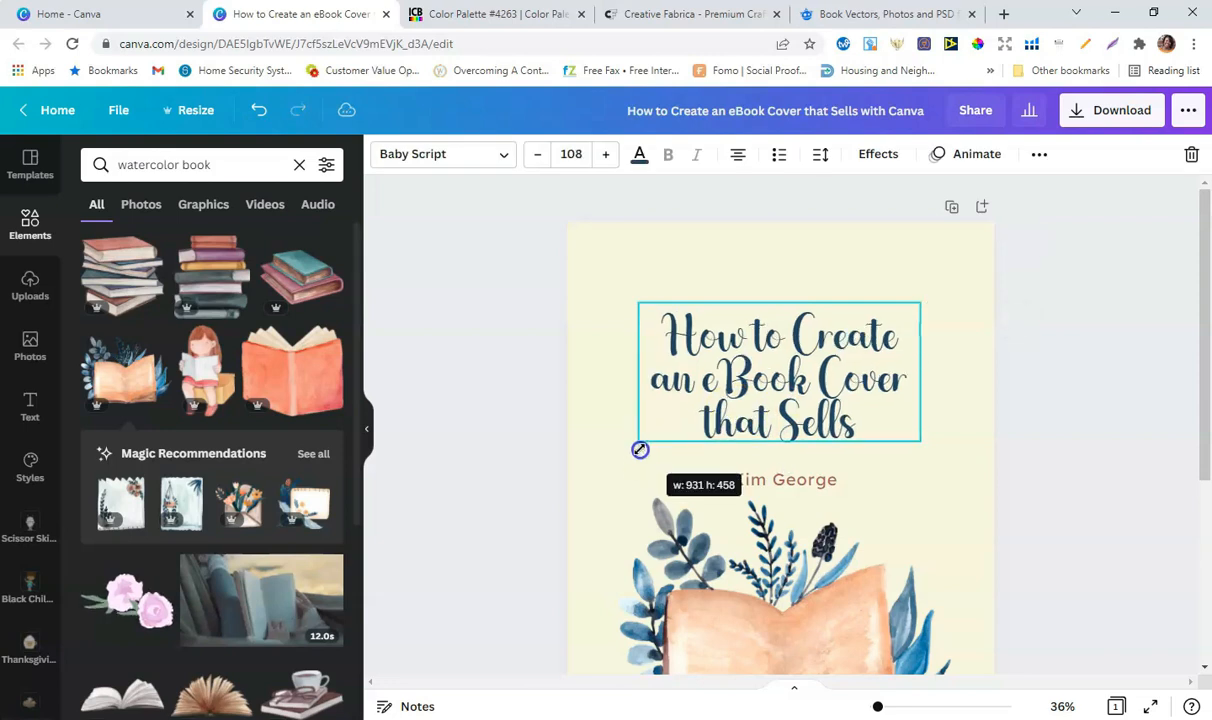
left_click_drag(921, 301, 941, 291)
left_click(1039, 391)
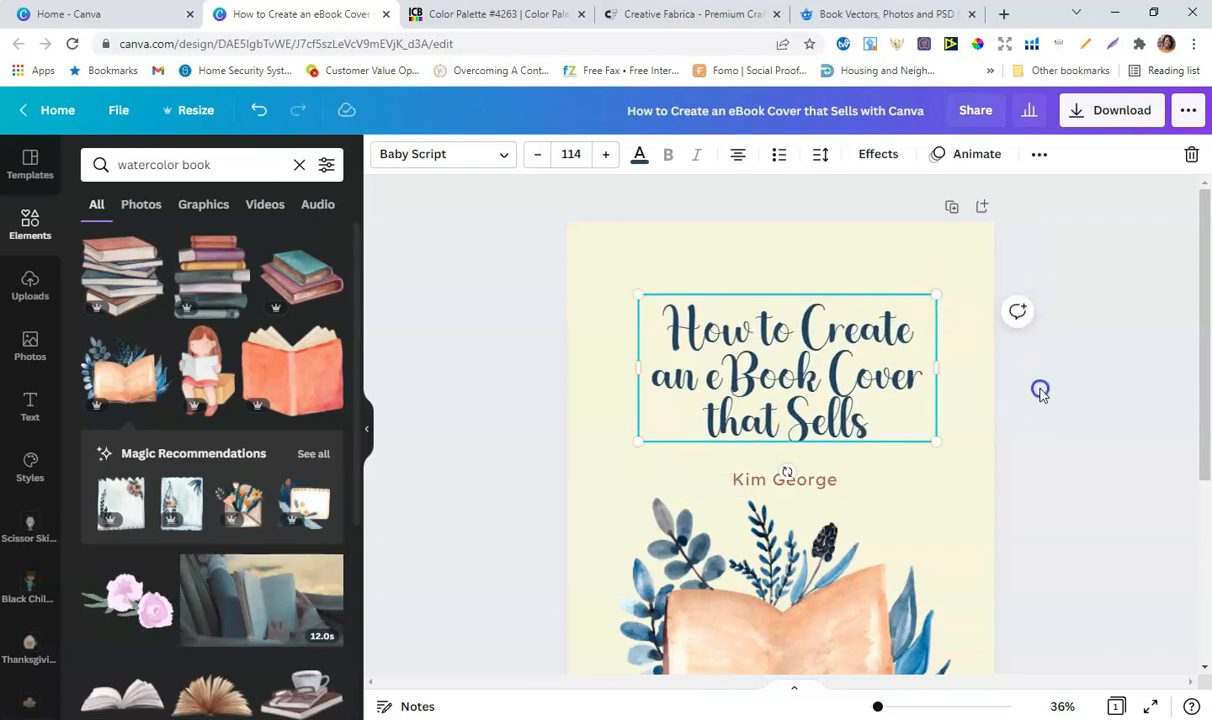
Move the title slightly down so it sits closer above the author name, centered on the page.
left_click_drag(858, 384, 849, 391)
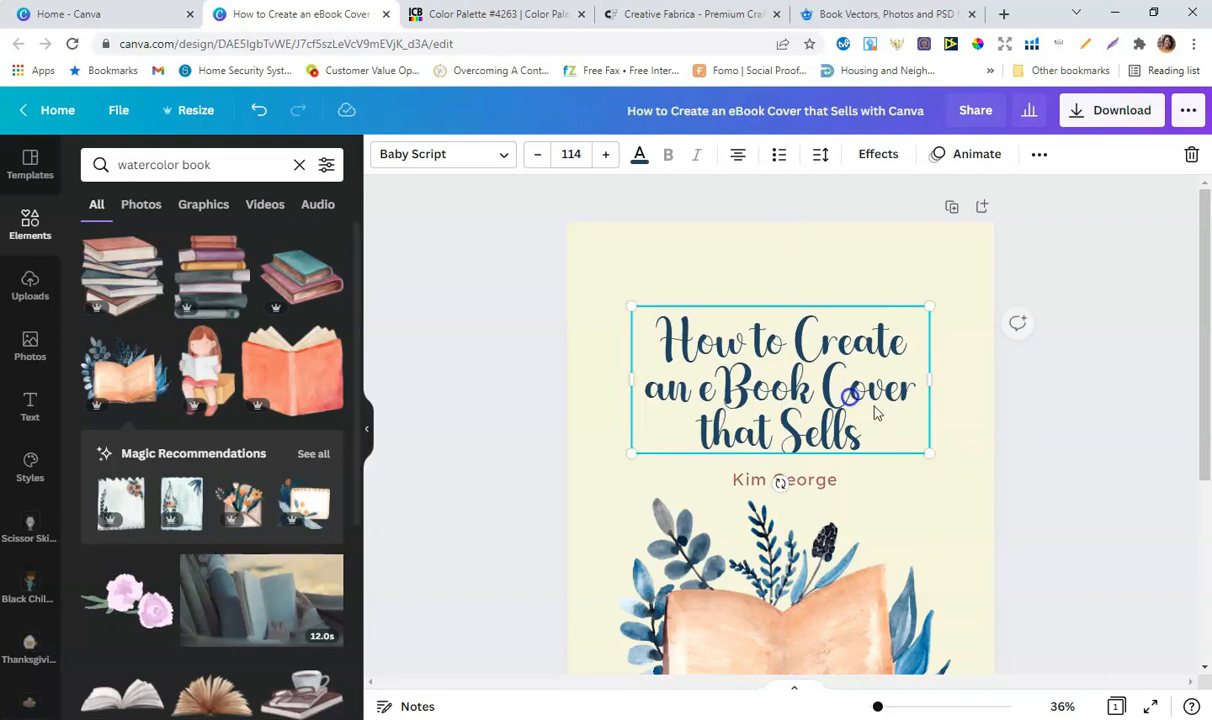
left_click(1079, 527)
scroll(1085, 520, "down", 3)
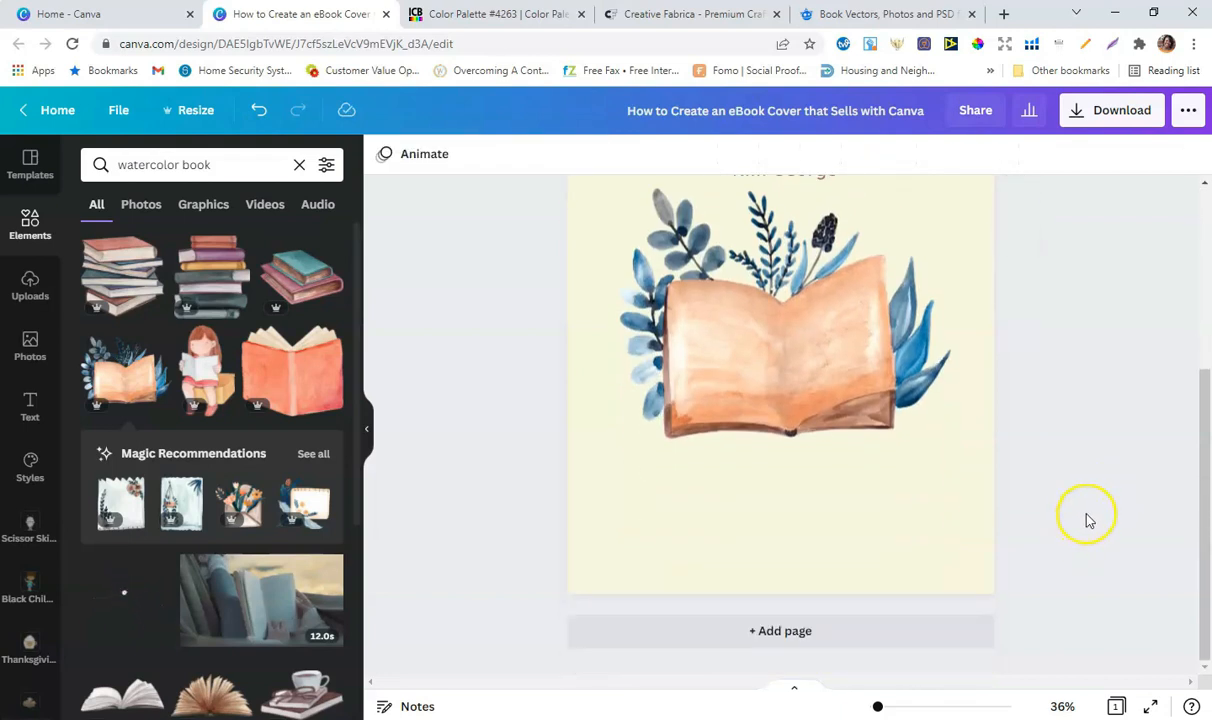
scroll(1086, 518, "up", 4)
scroll(1052, 530, "down", 3)
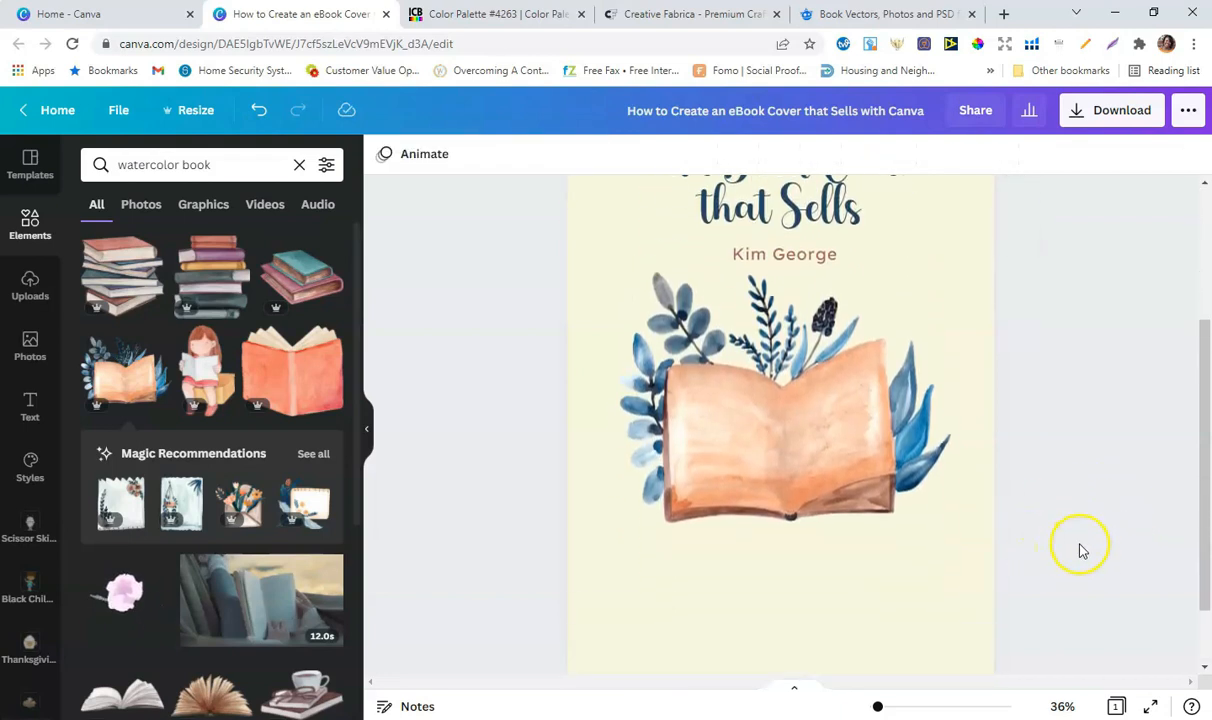
Duplicate the author name, place the copy below the book, and replace its text with yourchicgeek.com.
left_click(801, 258)
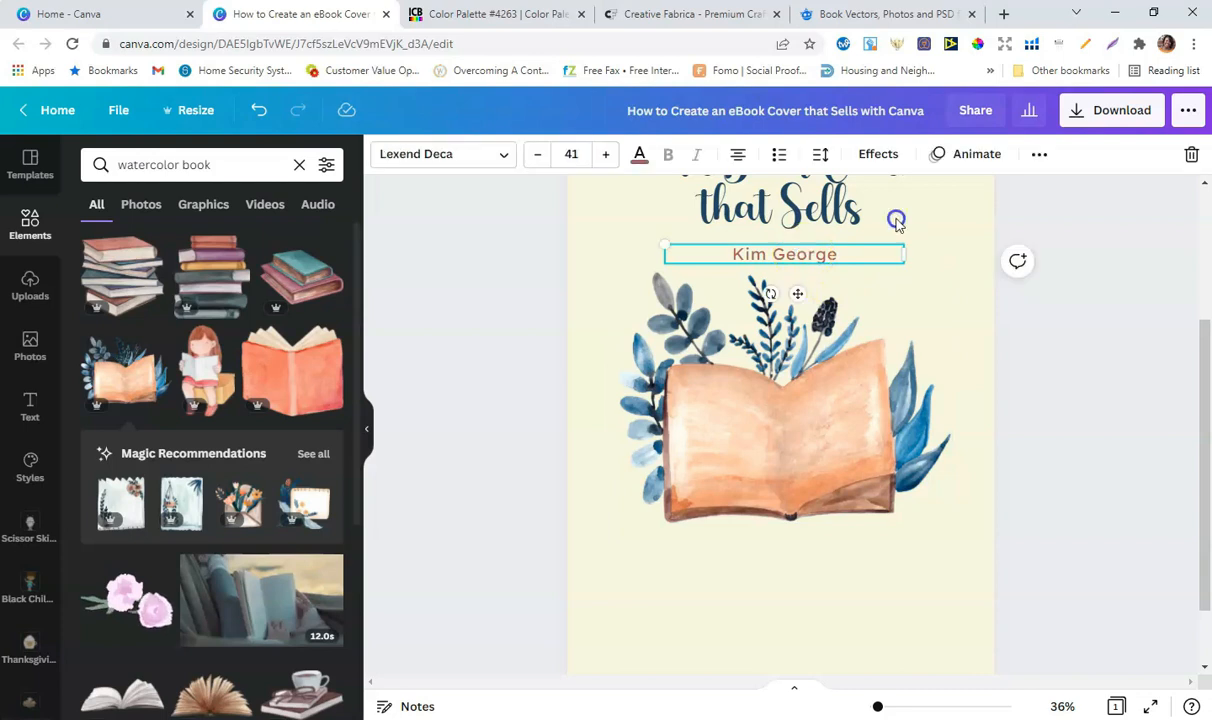
left_click(1044, 157)
left_click(1031, 197)
left_click_drag(785, 260, 786, 586)
double_click(790, 589)
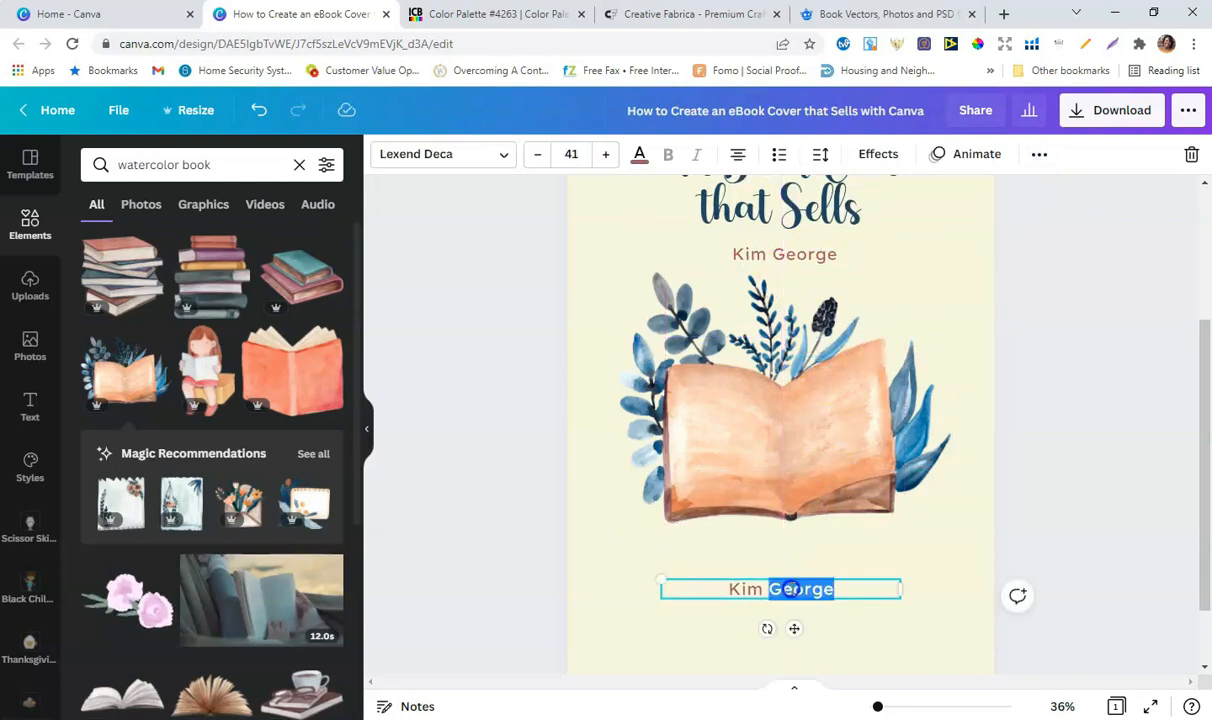
type("yourc")
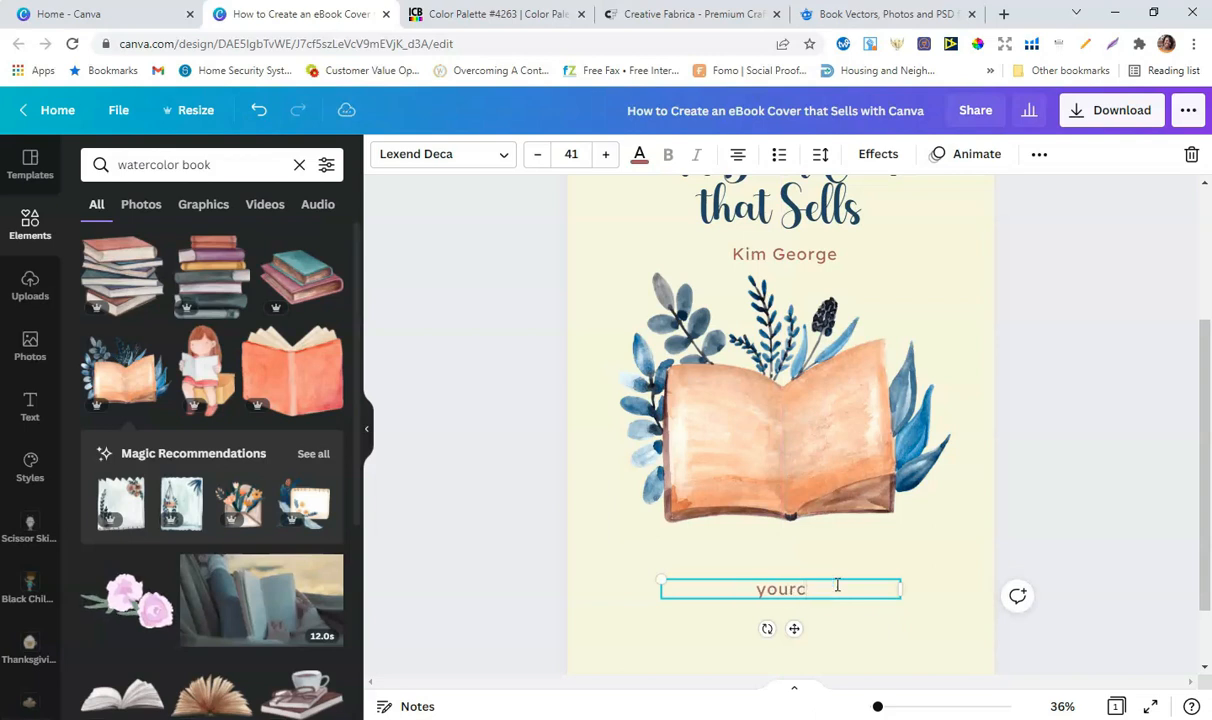
type("hicgeek.com")
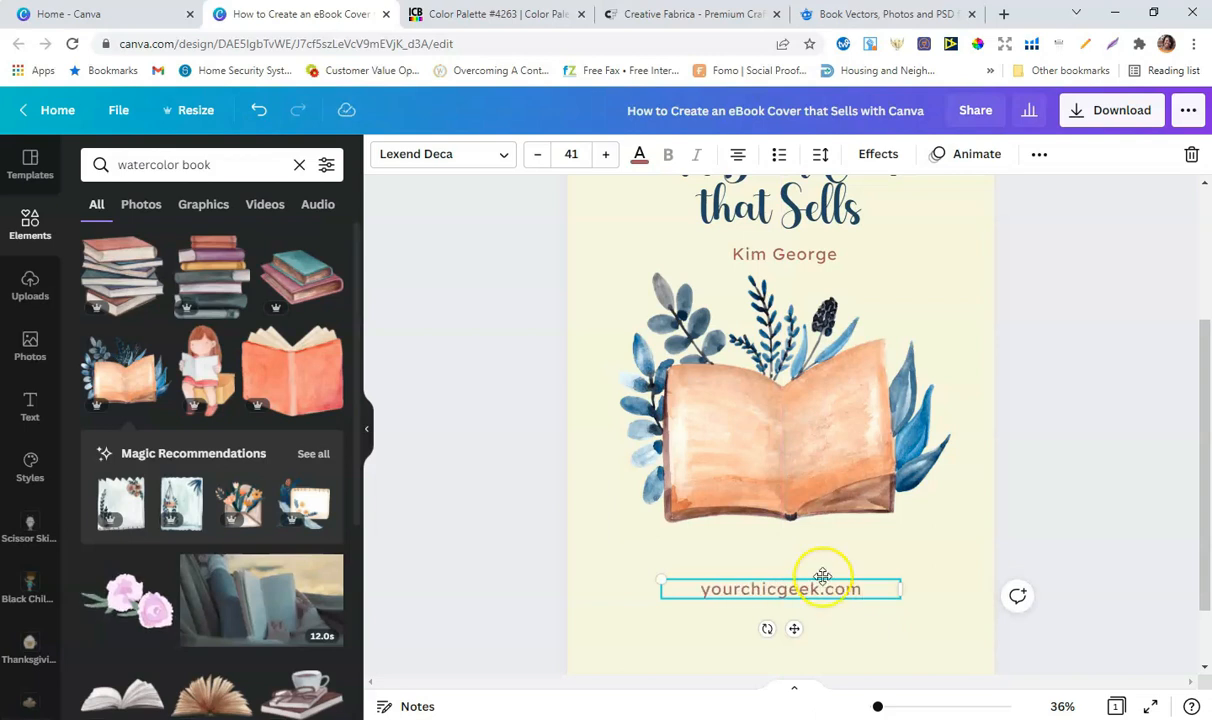
left_click(1050, 522)
Enlarge the watercolor book graphic slightly from both sides to about 1,148 by 862.
left_click(901, 495)
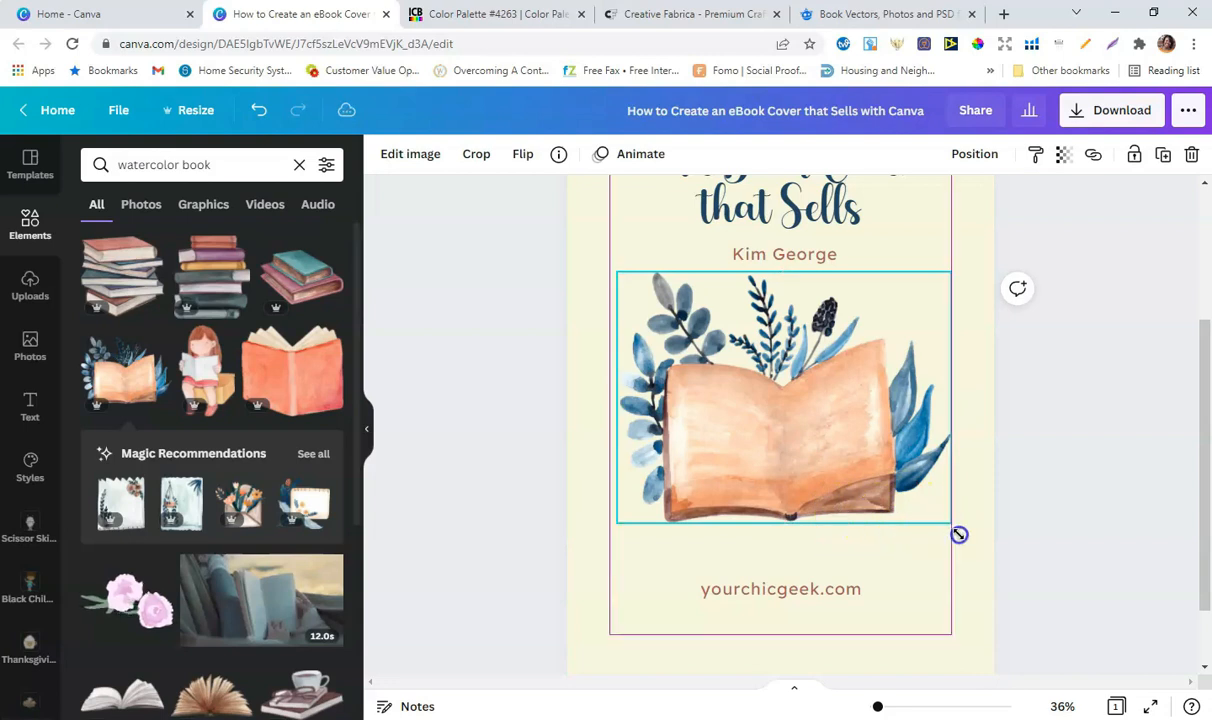
left_click_drag(958, 535, 964, 540)
left_click_drag(620, 531, 615, 534)
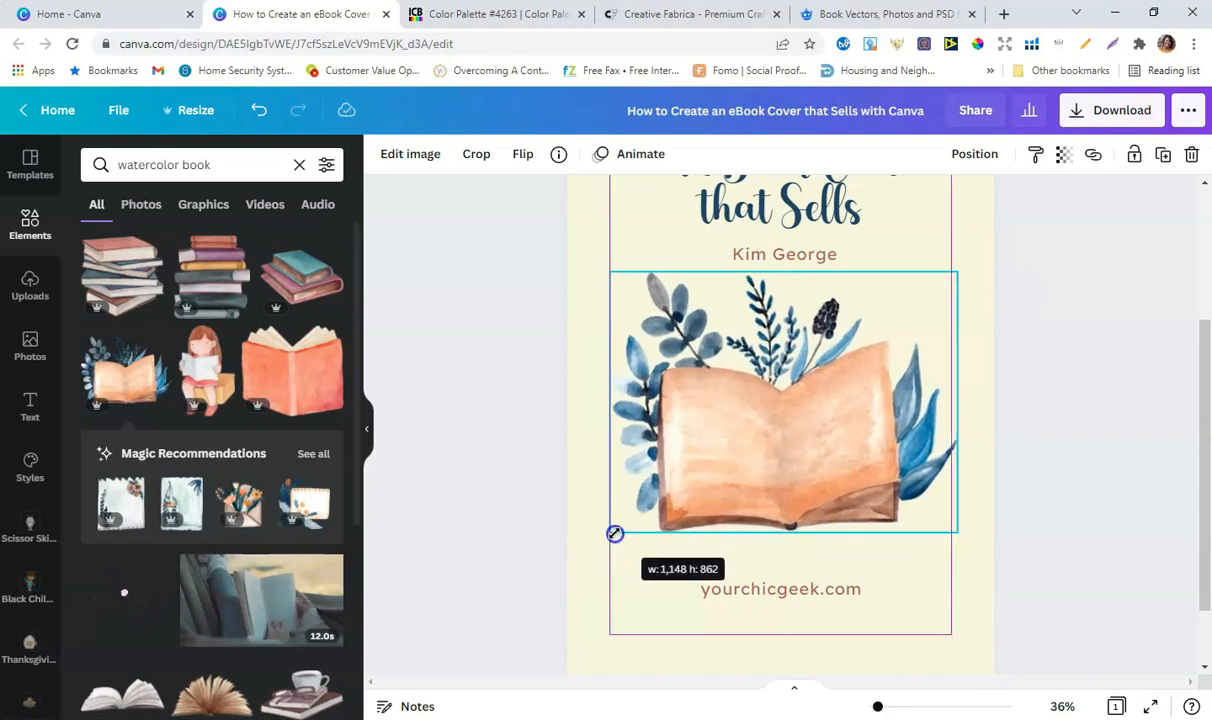
left_click(1071, 544)
left_click(825, 588)
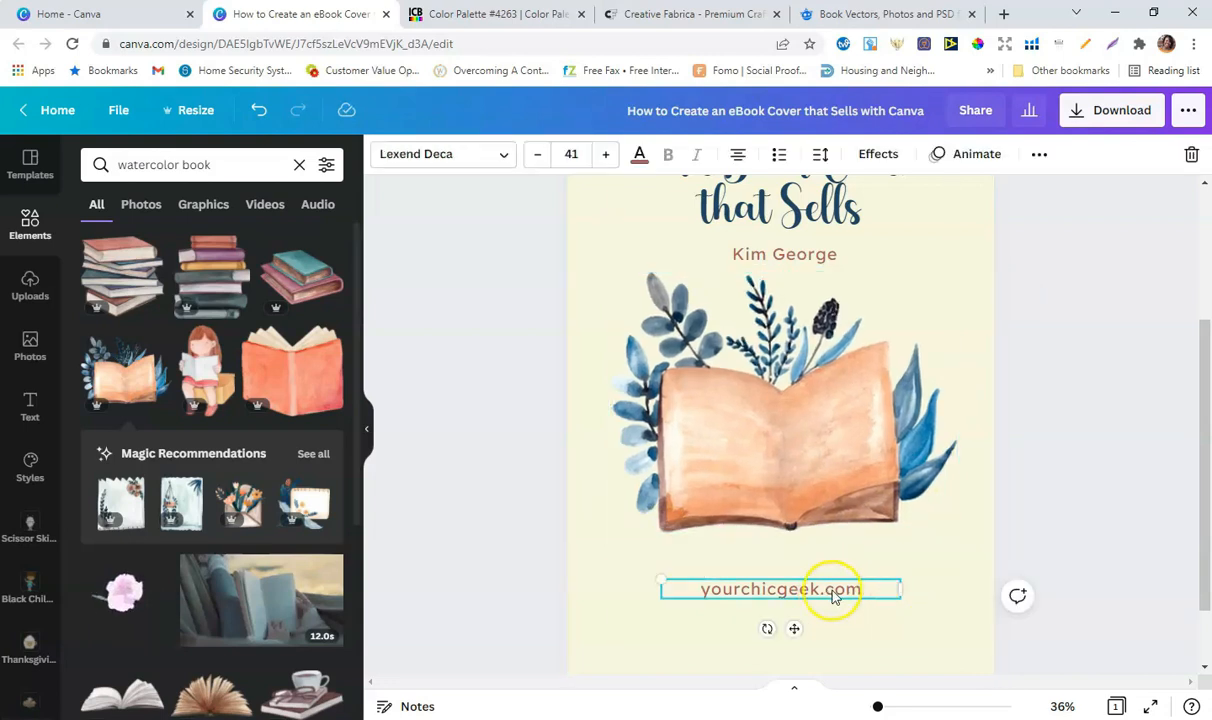
scroll(1063, 506, "up", 3)
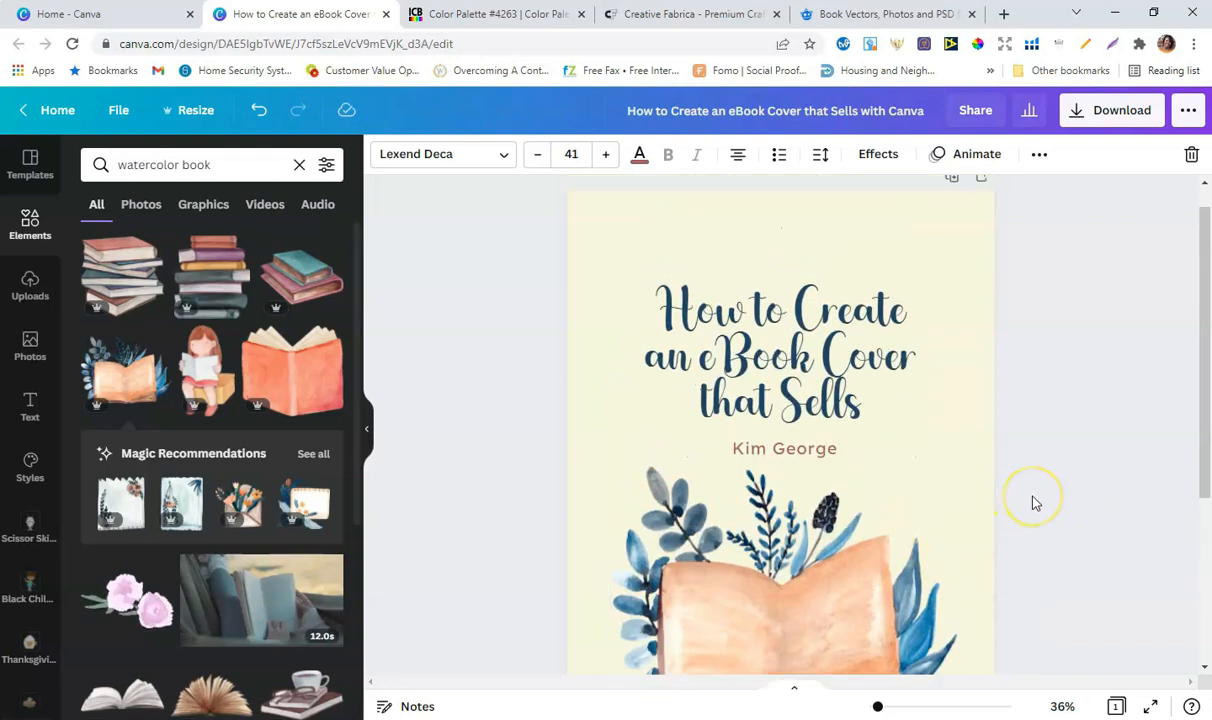
scroll(1035, 503, "up", 1)
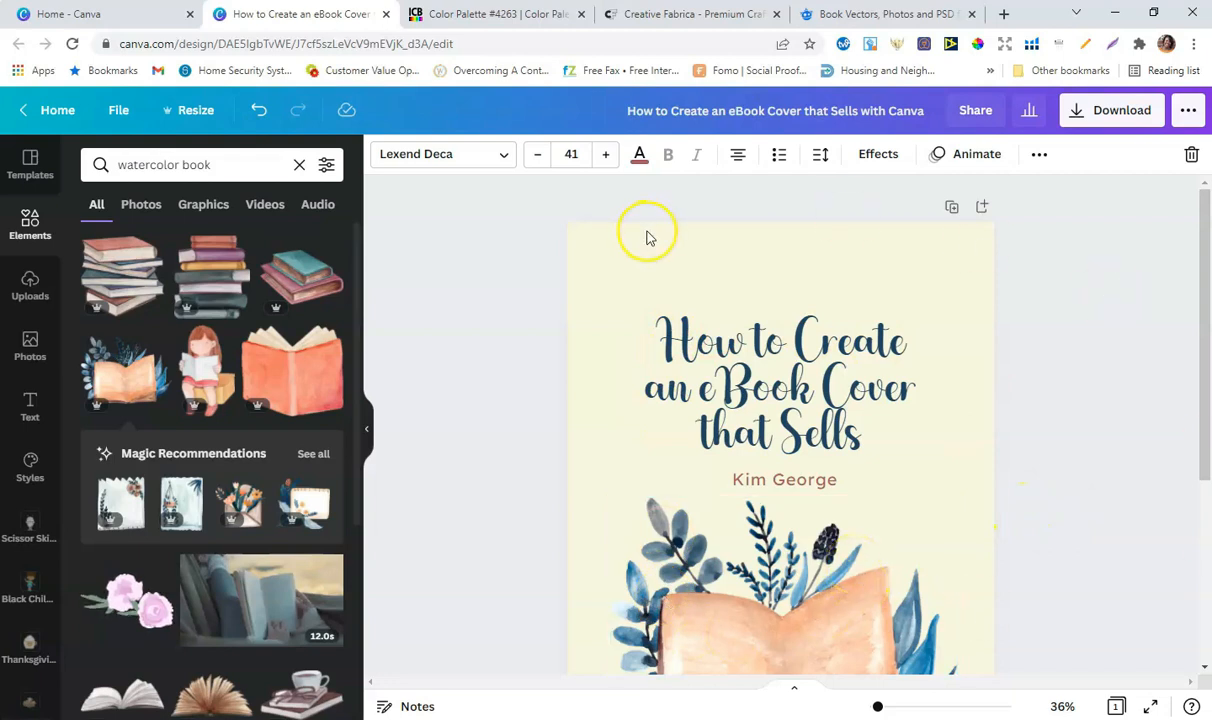
Clear the element search, add a circle shape, and enlarge and place it over the book between the author name and the website.
left_click(299, 164)
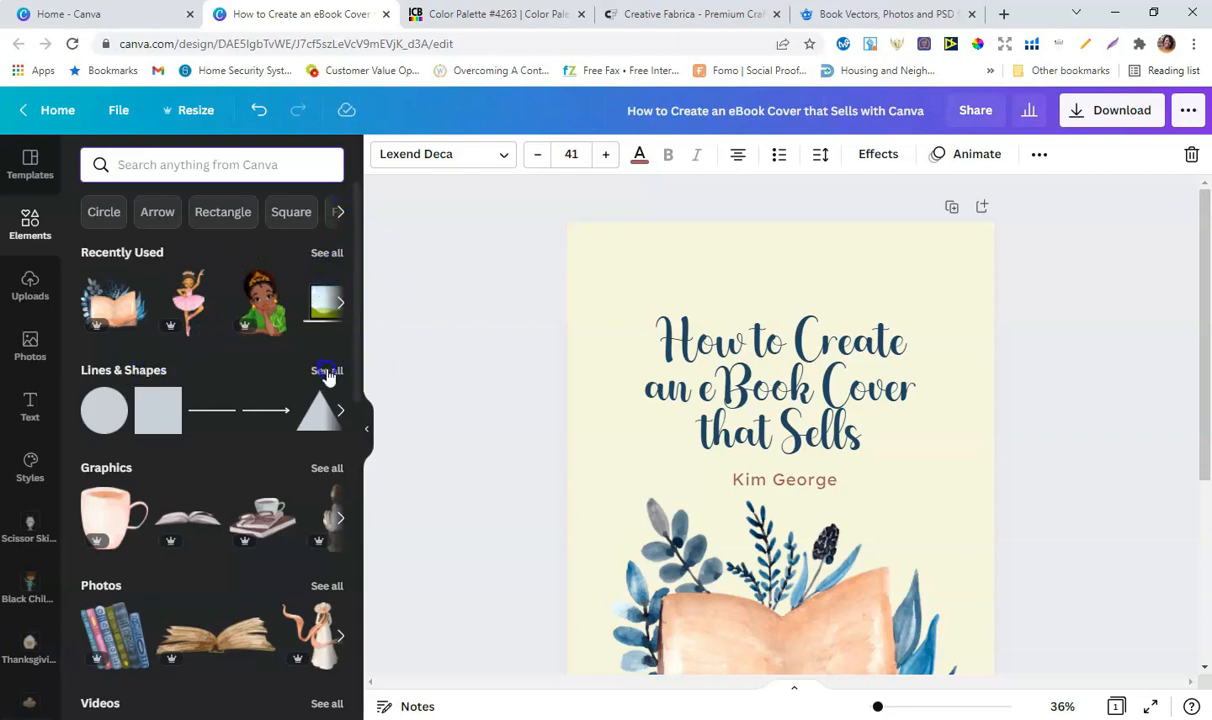
left_click(101, 418)
scroll(760, 419, "down", 3)
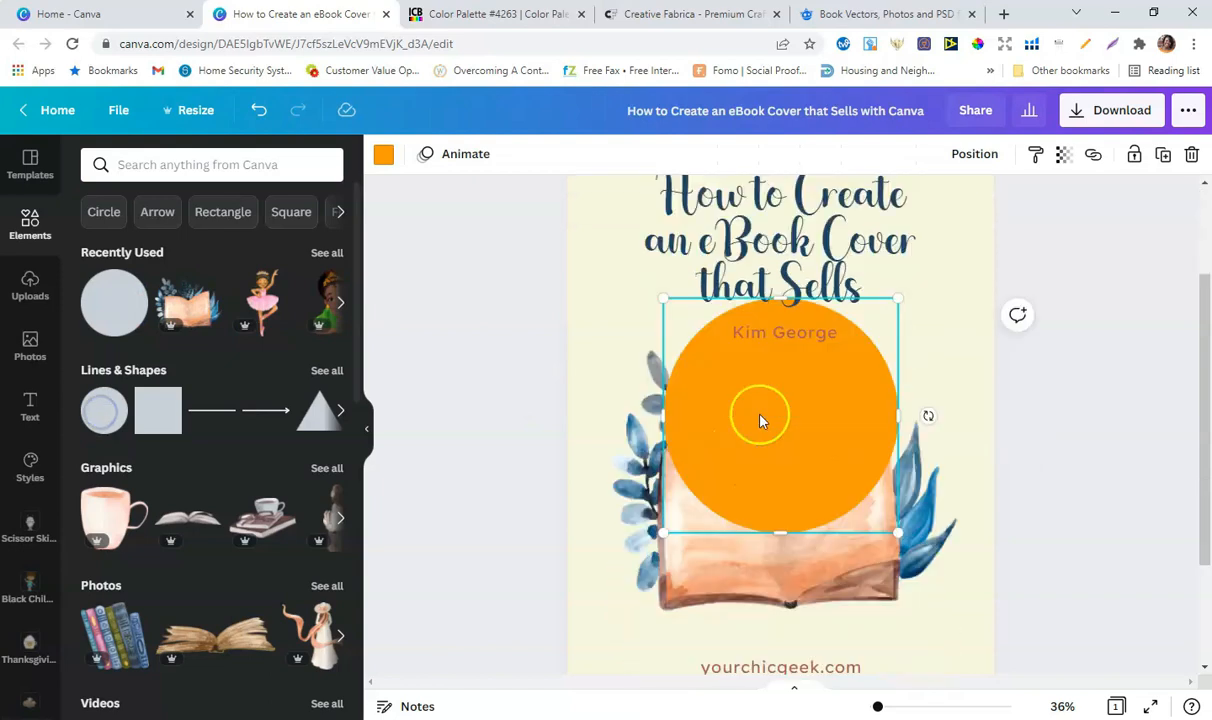
left_click_drag(757, 406, 748, 488)
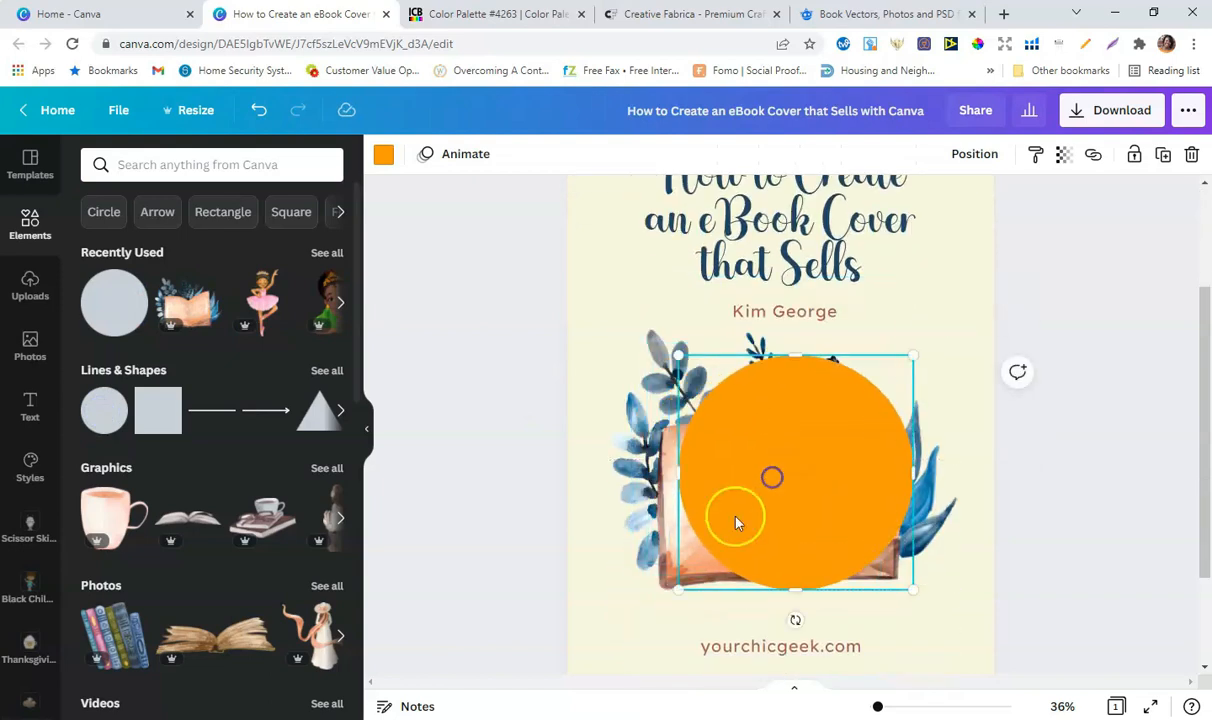
left_click_drag(661, 589, 584, 593)
left_click_drag(709, 560, 725, 525)
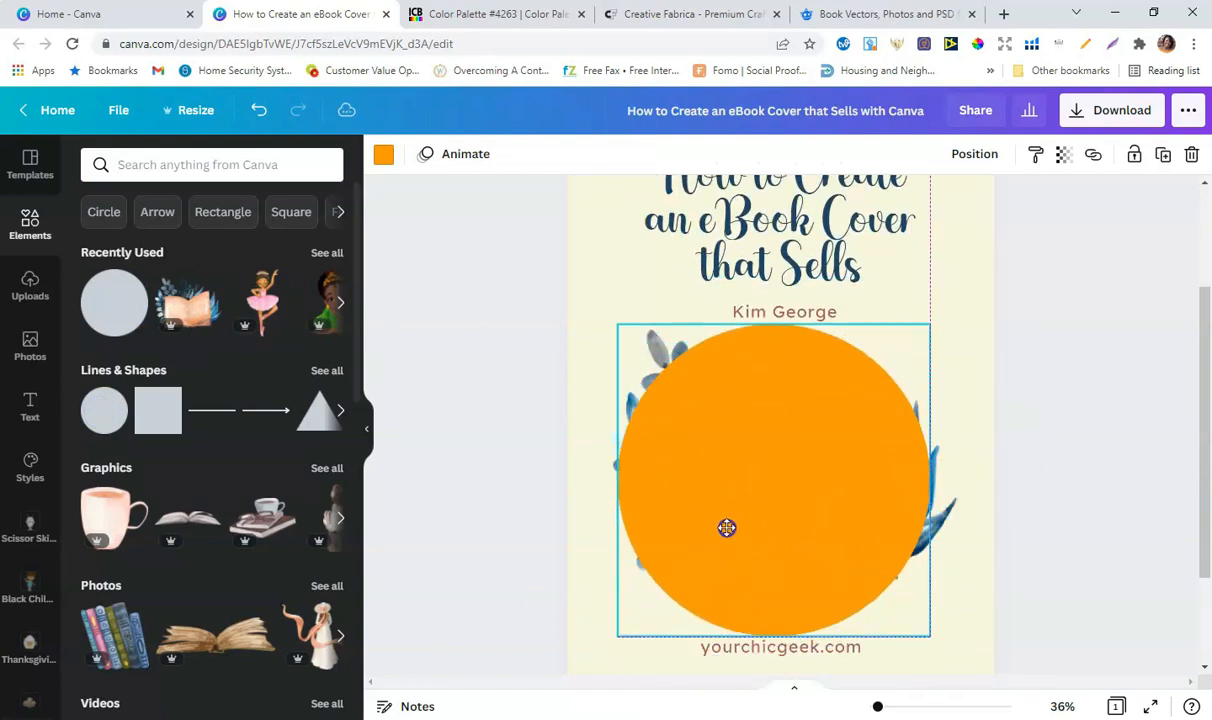
left_click_drag(622, 638, 646, 622)
left_click_drag(760, 509, 745, 511)
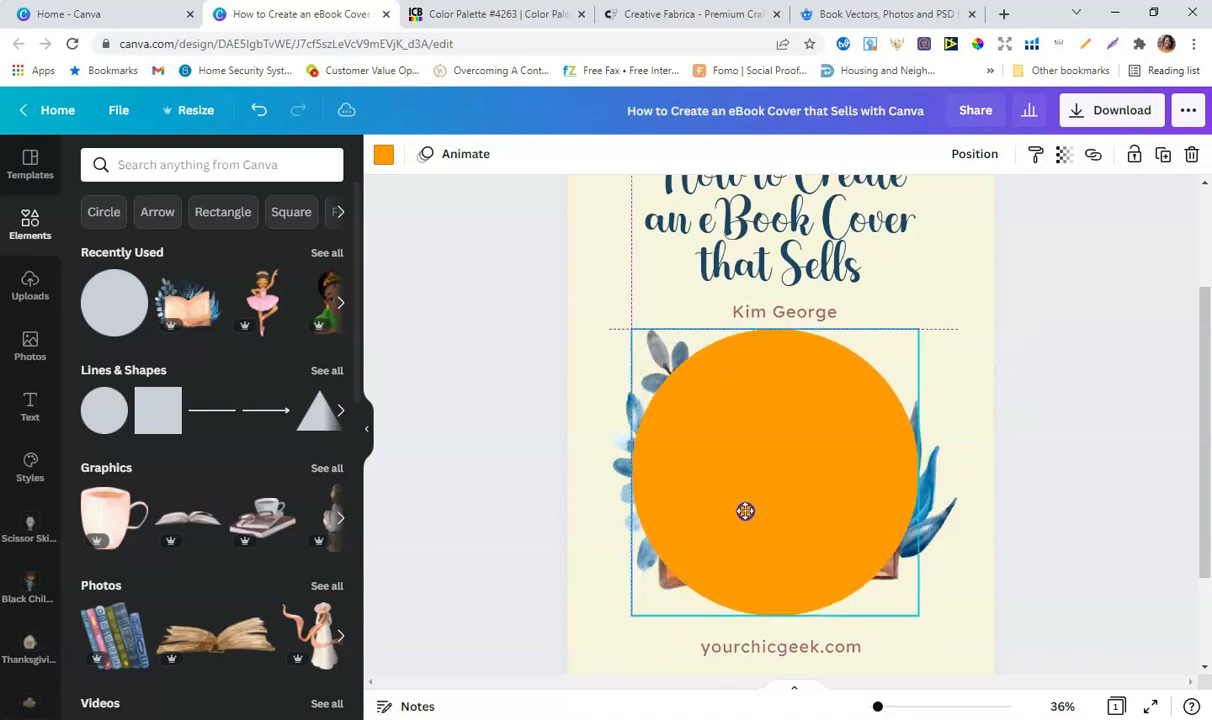
Send the circle backward so it sits behind the book graphic.
left_click(972, 155)
left_click(905, 204)
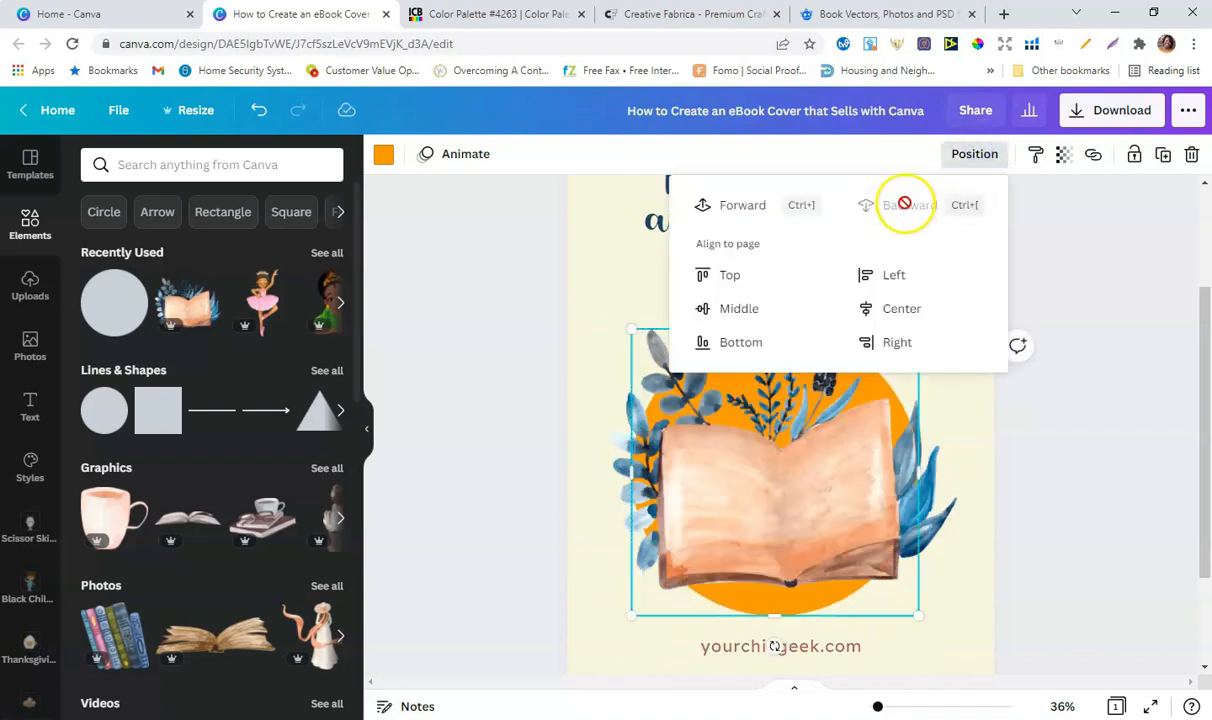
left_click(413, 214)
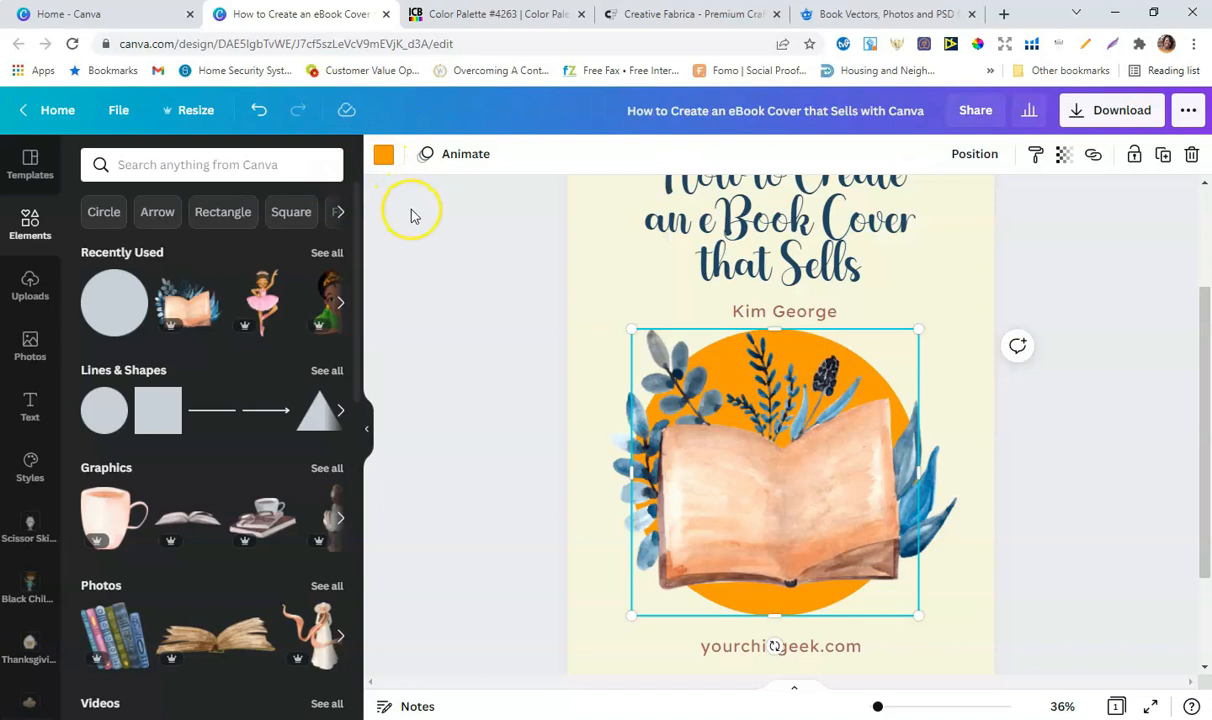
Recolor the circle with the light peach from the book graphic's photo colors.
left_click(384, 156)
scroll(200, 470, "down", 5)
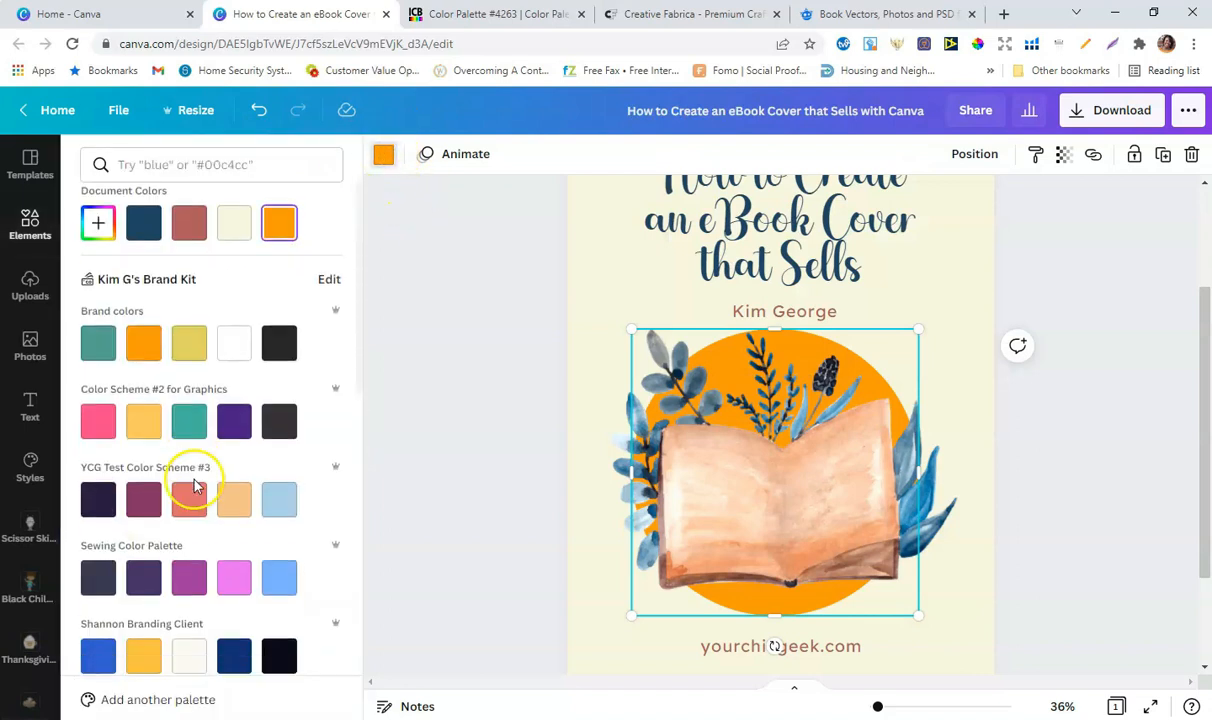
scroll(196, 472, "down", 3)
scroll(196, 470, "down", 2)
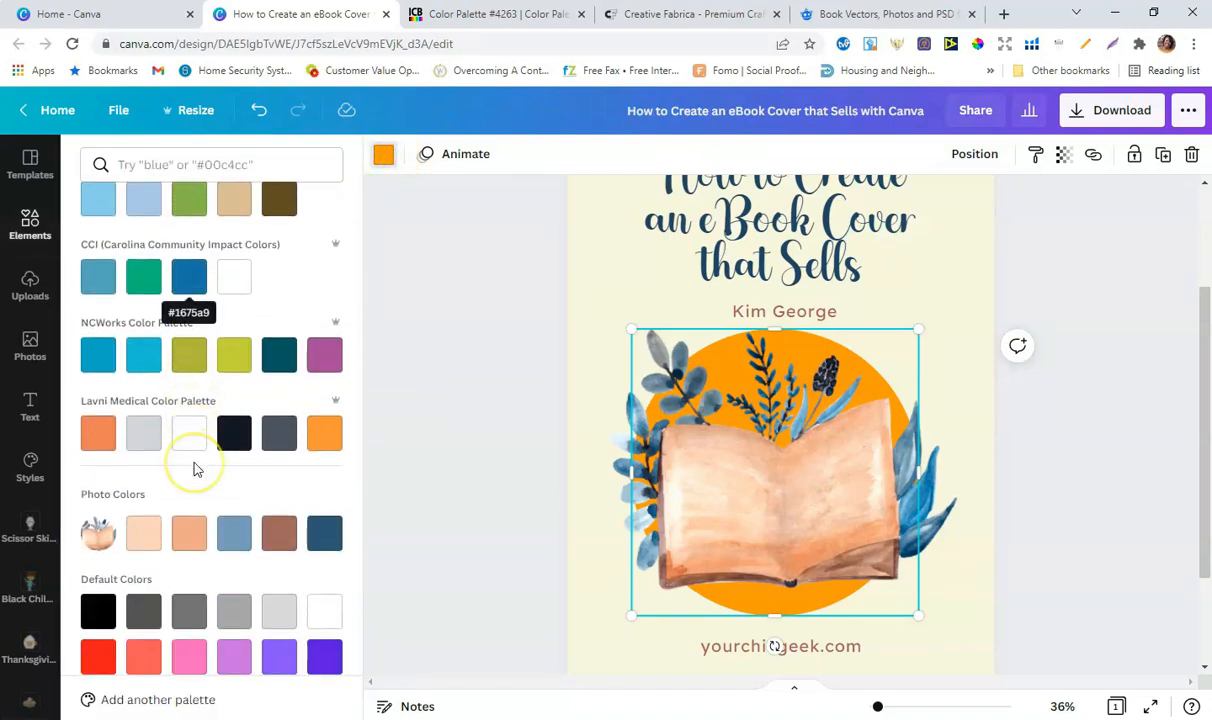
scroll(196, 470, "up", 1)
scroll(198, 469, "down", 1)
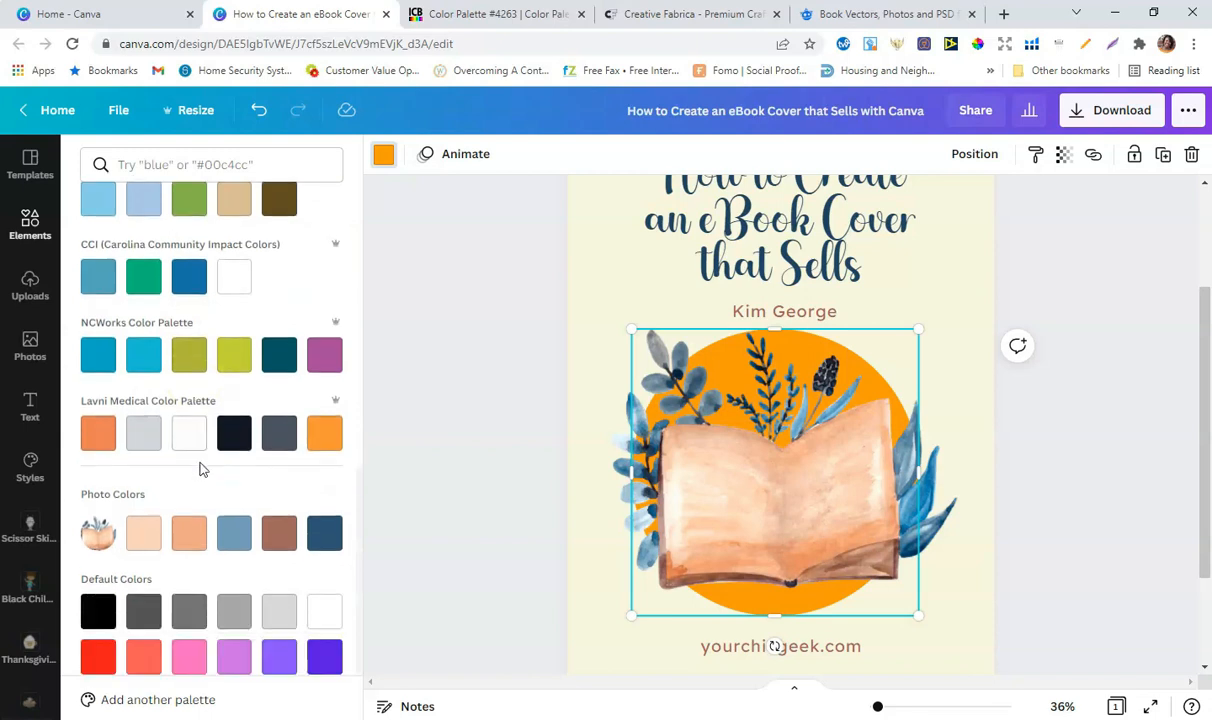
left_click(145, 535)
left_click(1068, 445)
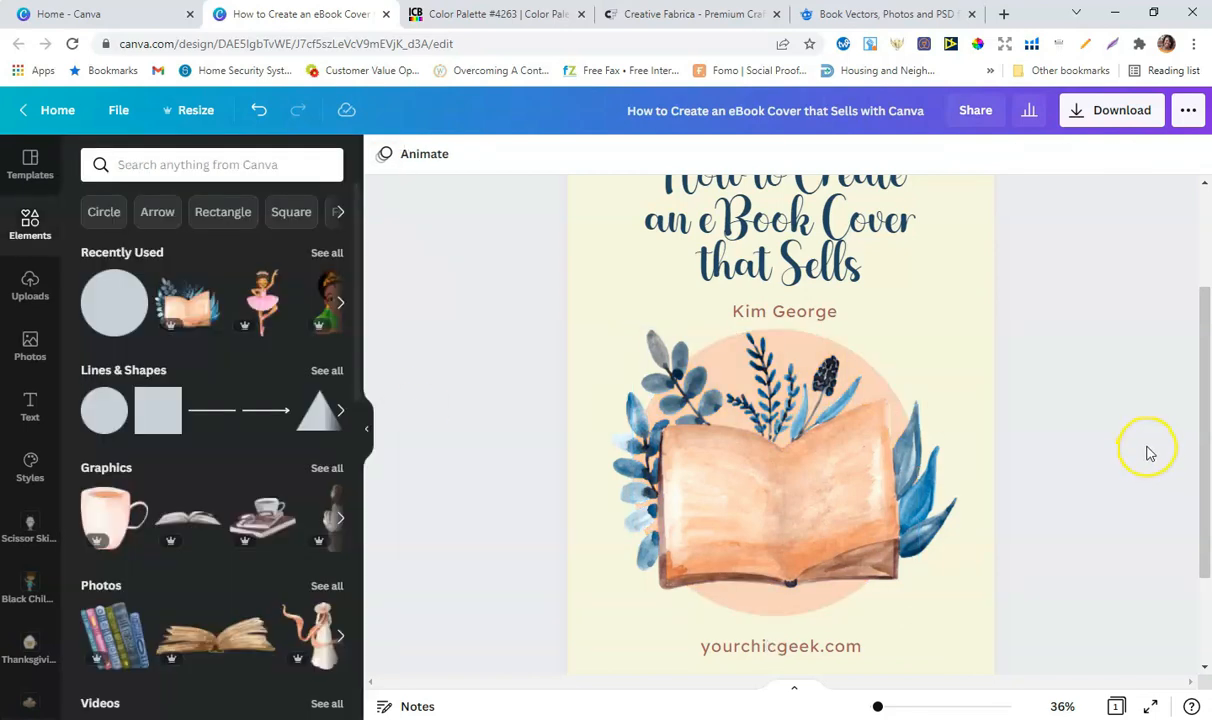
scroll(1148, 453, "down", 2)
scroll(1148, 453, "up", 2)
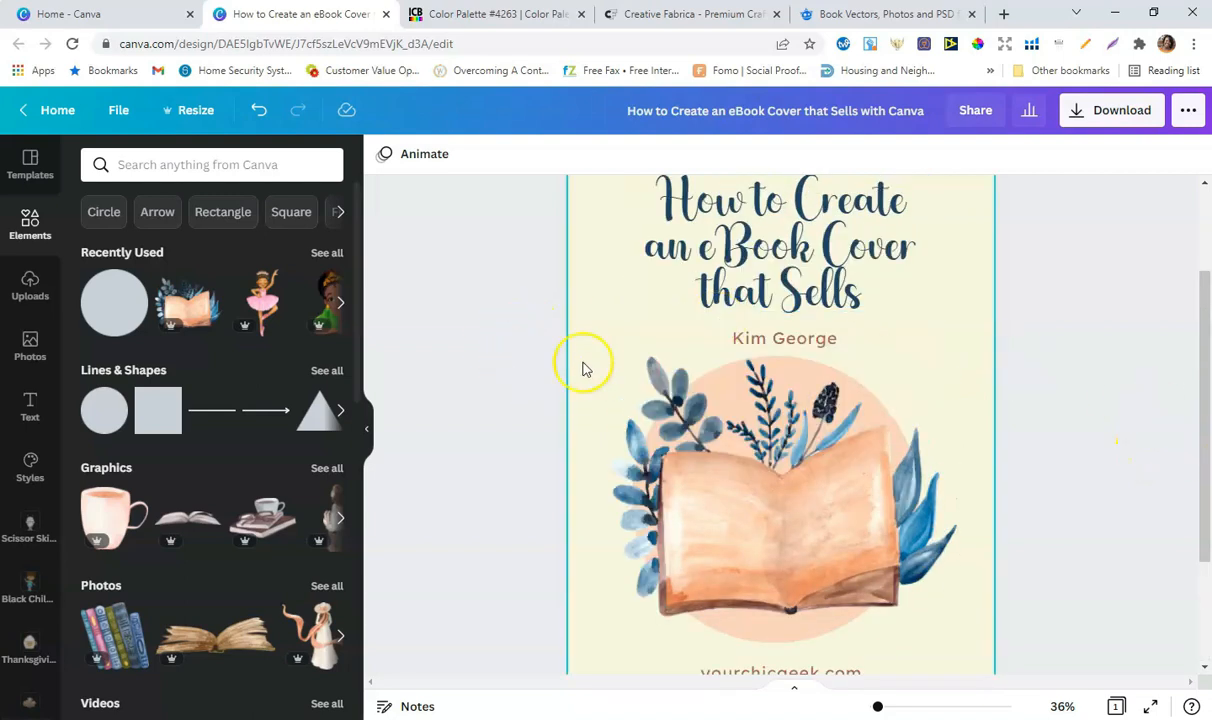
scroll(505, 372, "up", 2)
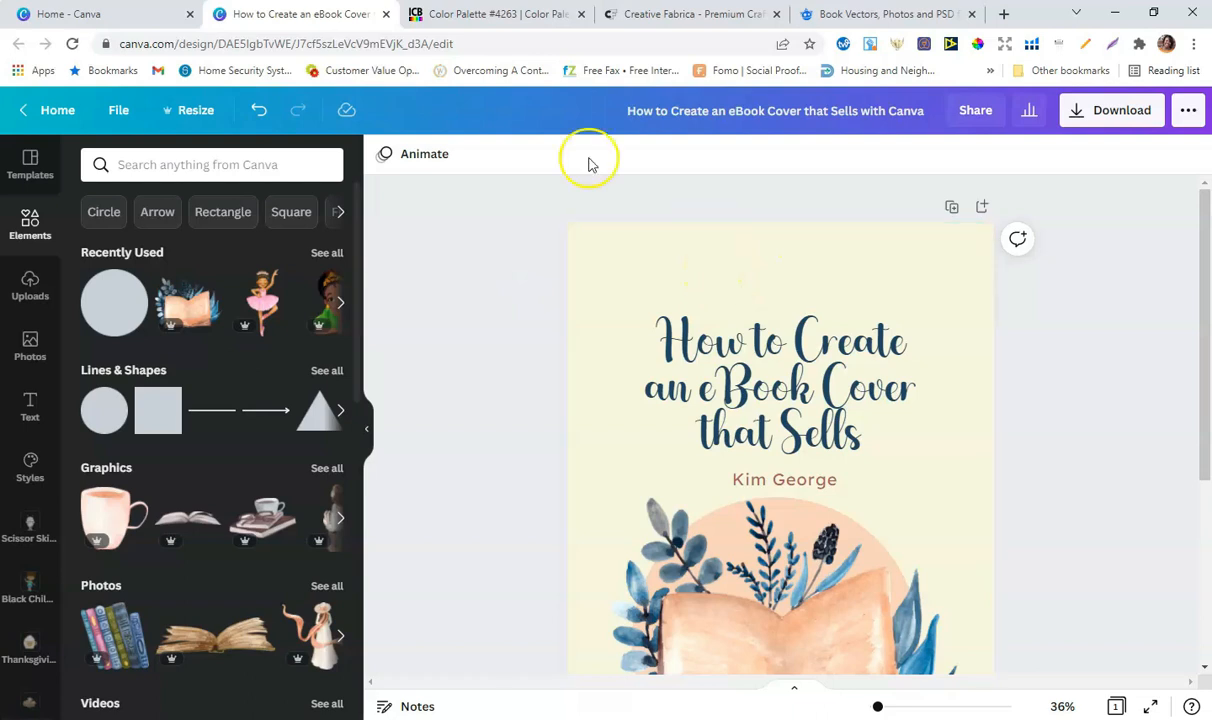
Search the elements for "dots background" and place the first dot pattern in the page's upper-right corner.
left_click(145, 162)
type("dots background")
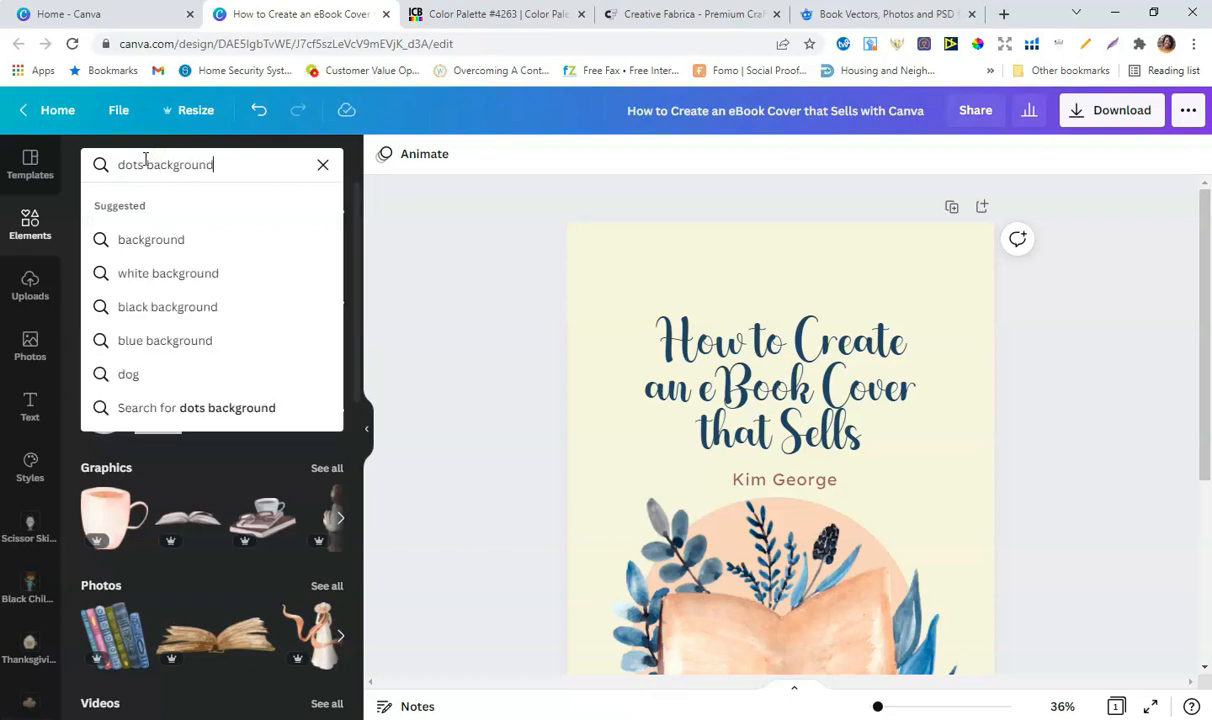
key("Return")
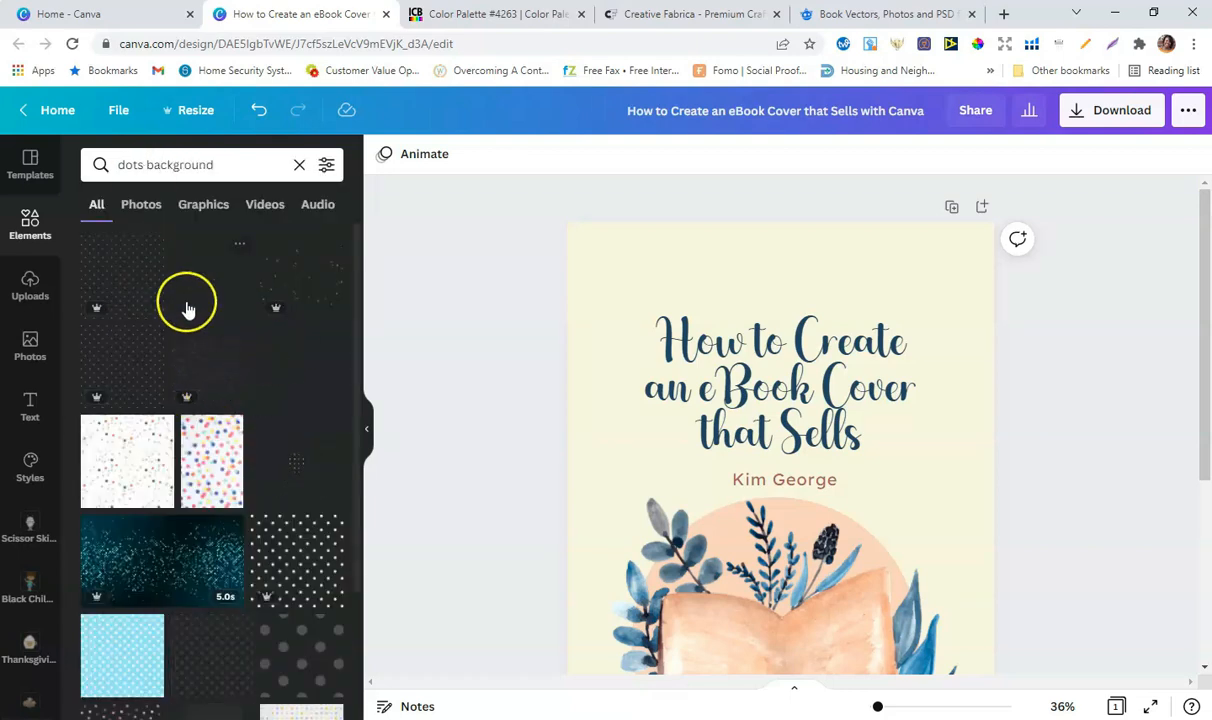
left_click(122, 270)
left_click_drag(809, 515, 941, 260)
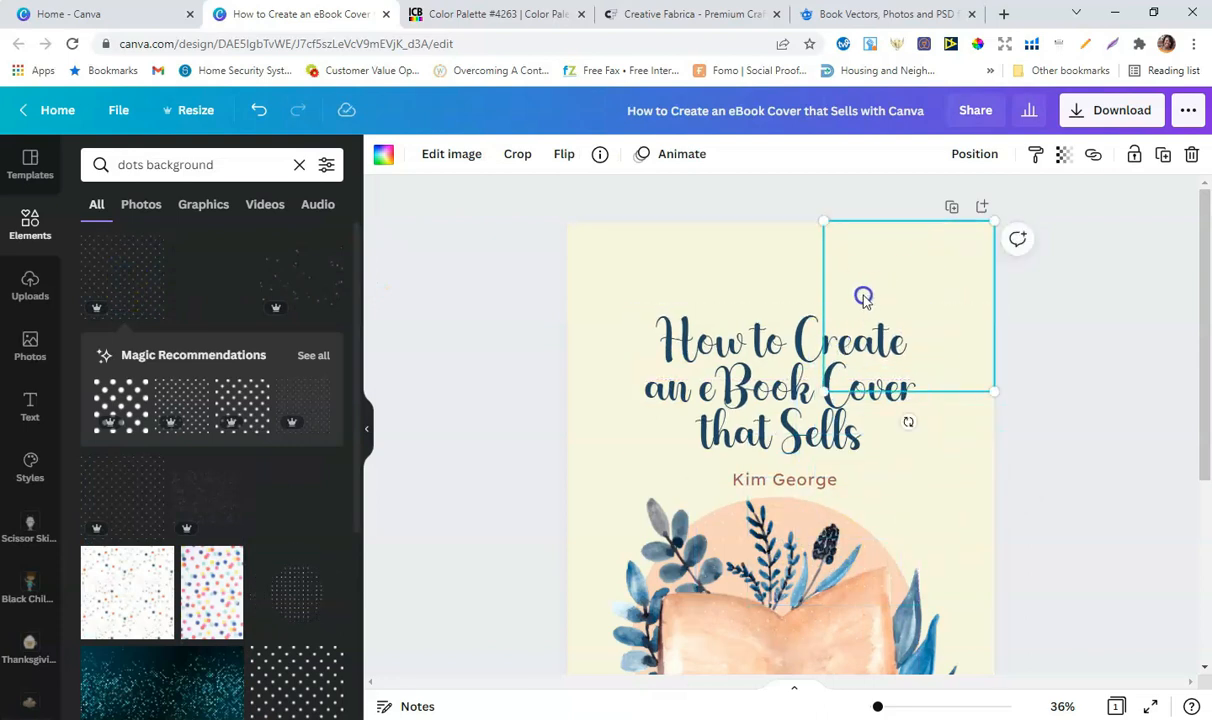
Recolor the dot pattern with the document's reddish brown and enlarge it to cover the whole page.
left_click(381, 157)
left_click(189, 242)
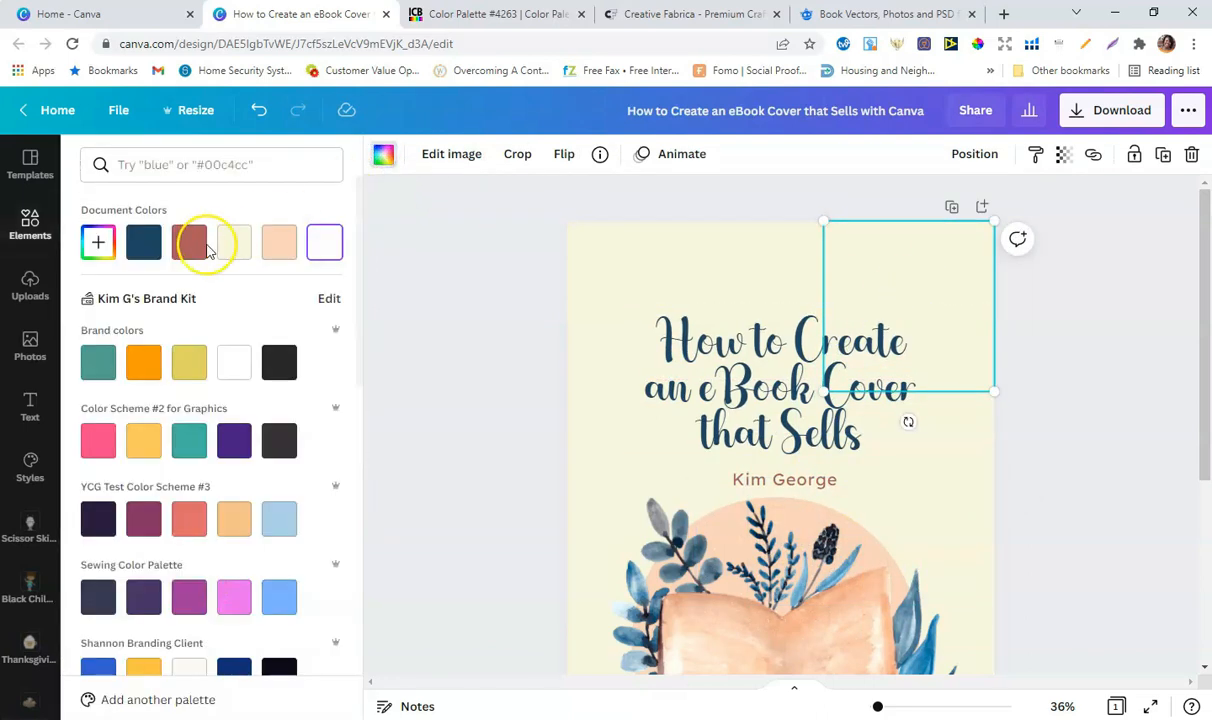
left_click_drag(823, 392, 398, 550)
scroll(740, 250, "down", 2)
scroll(770, 320, "down", 5)
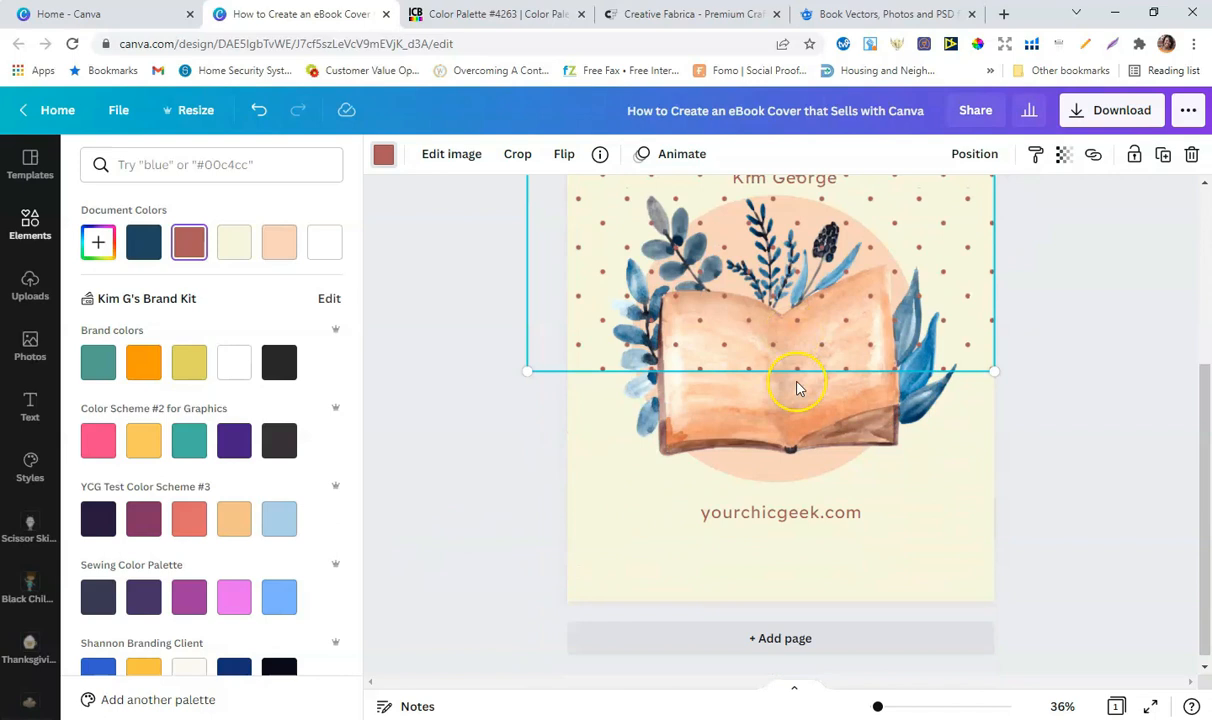
left_click_drag(996, 360, 1006, 397)
left_click_drag(529, 381, 452, 668)
left_click(1105, 367)
scroll(1125, 350, "up", 5)
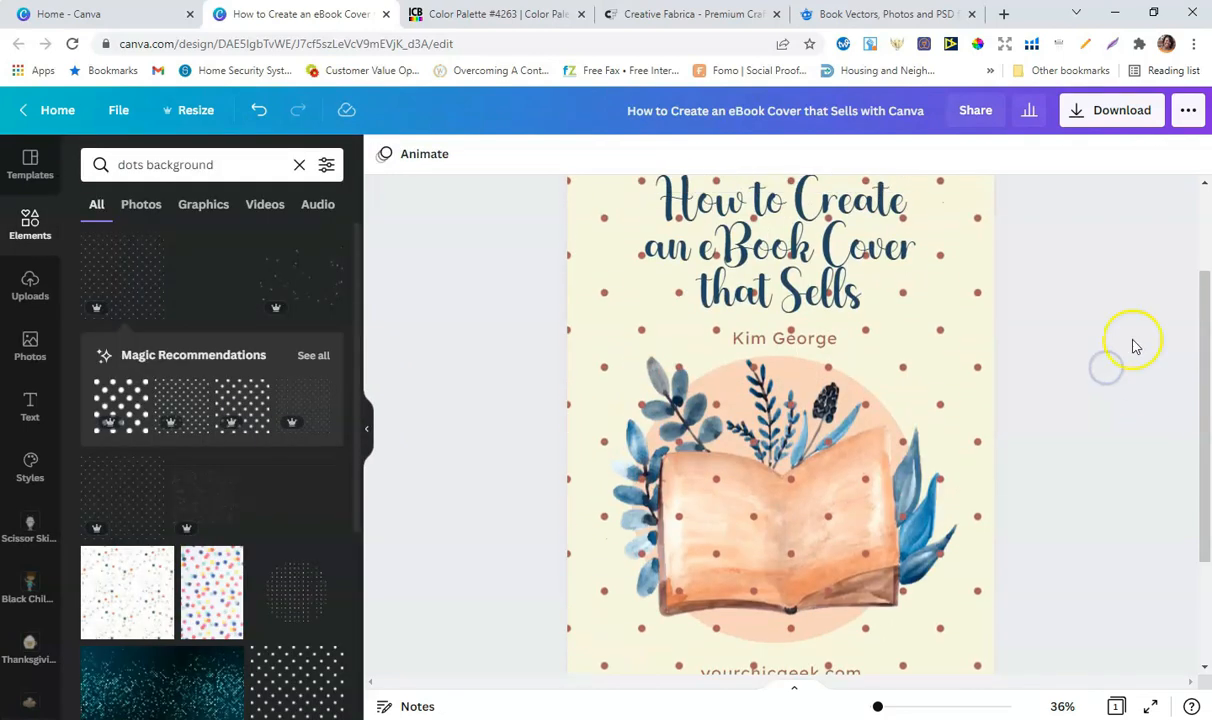
Send the dot pattern backward behind the book, circle and text.
left_click(955, 214)
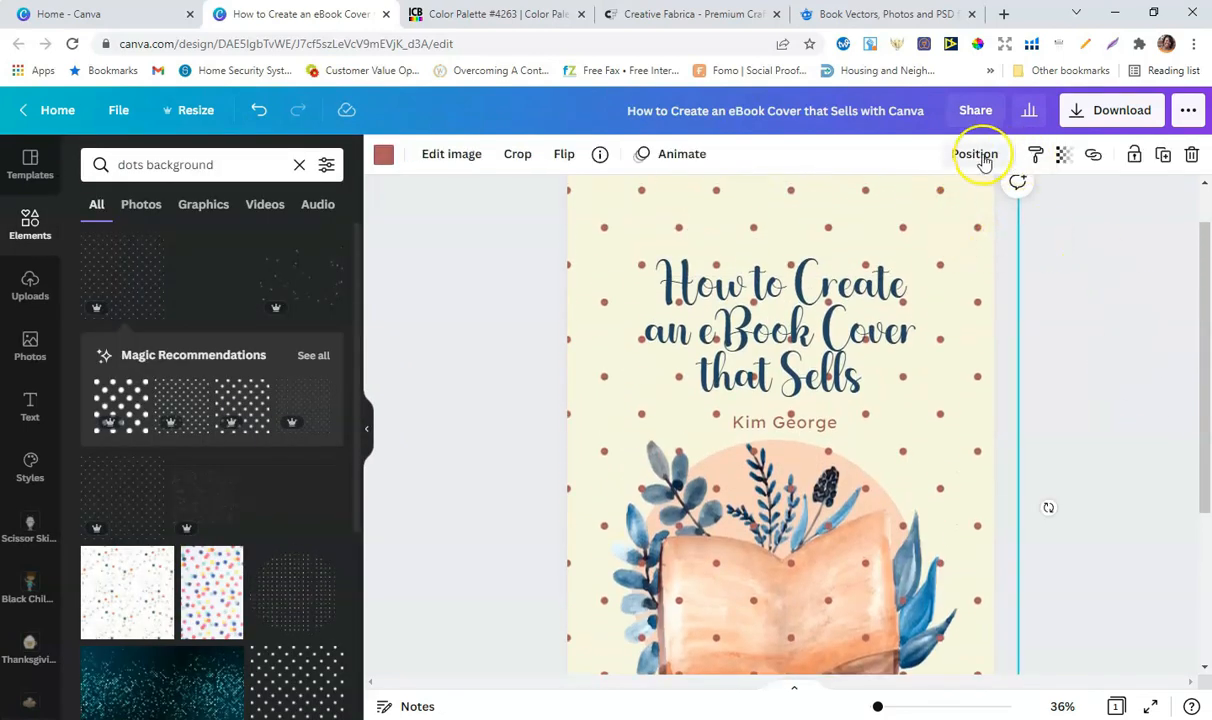
left_click(975, 154)
left_click(903, 205)
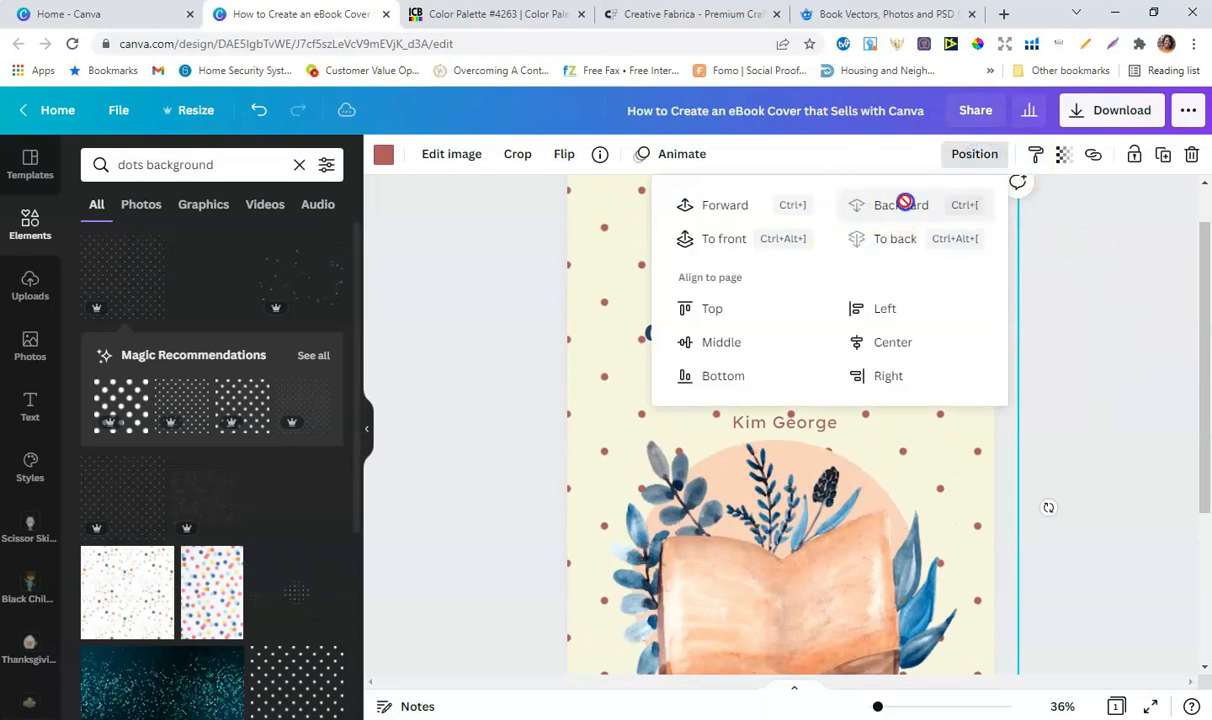
left_click(1088, 282)
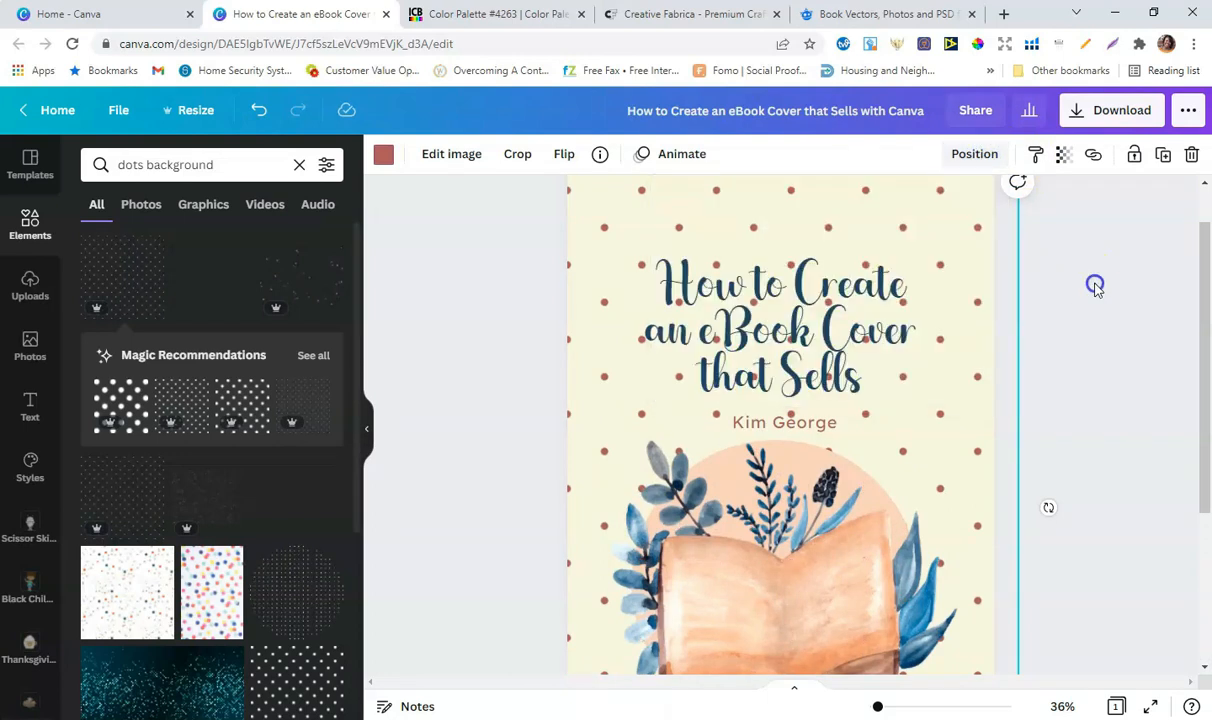
Fade the dot pattern behind the cover artwork by lowering its transparency to 14.
left_click(906, 196)
left_click(1065, 156)
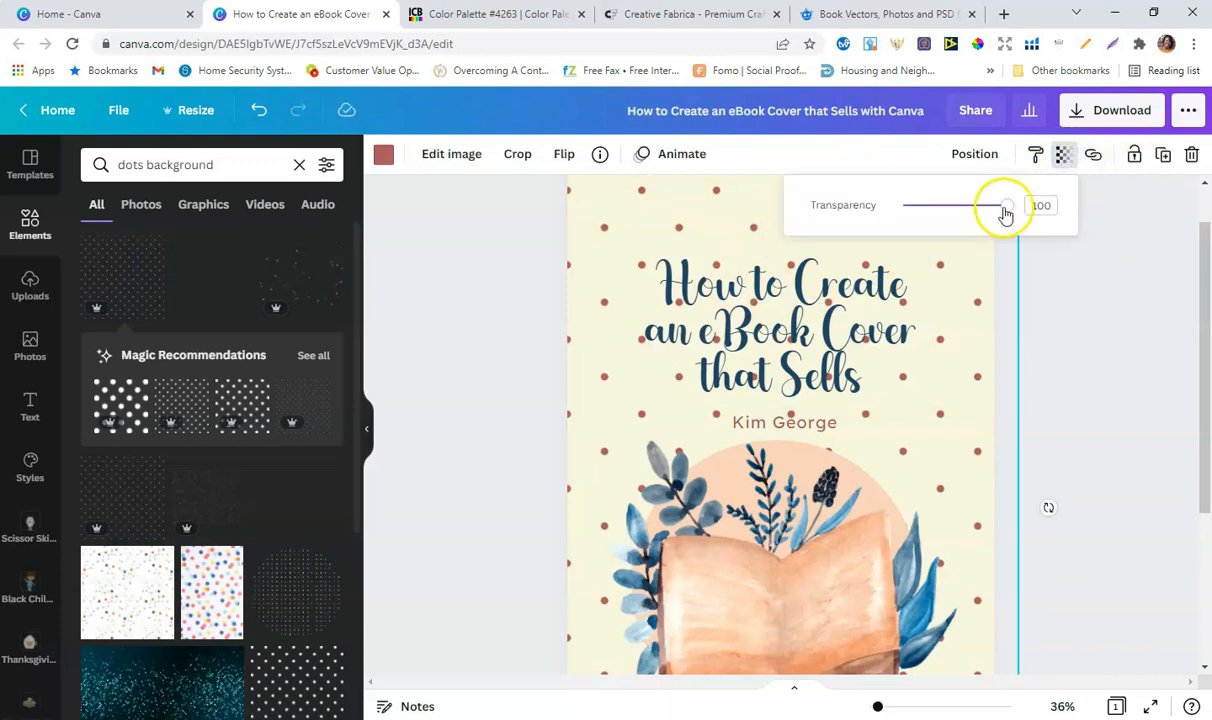
left_click_drag(1006, 212, 933, 212)
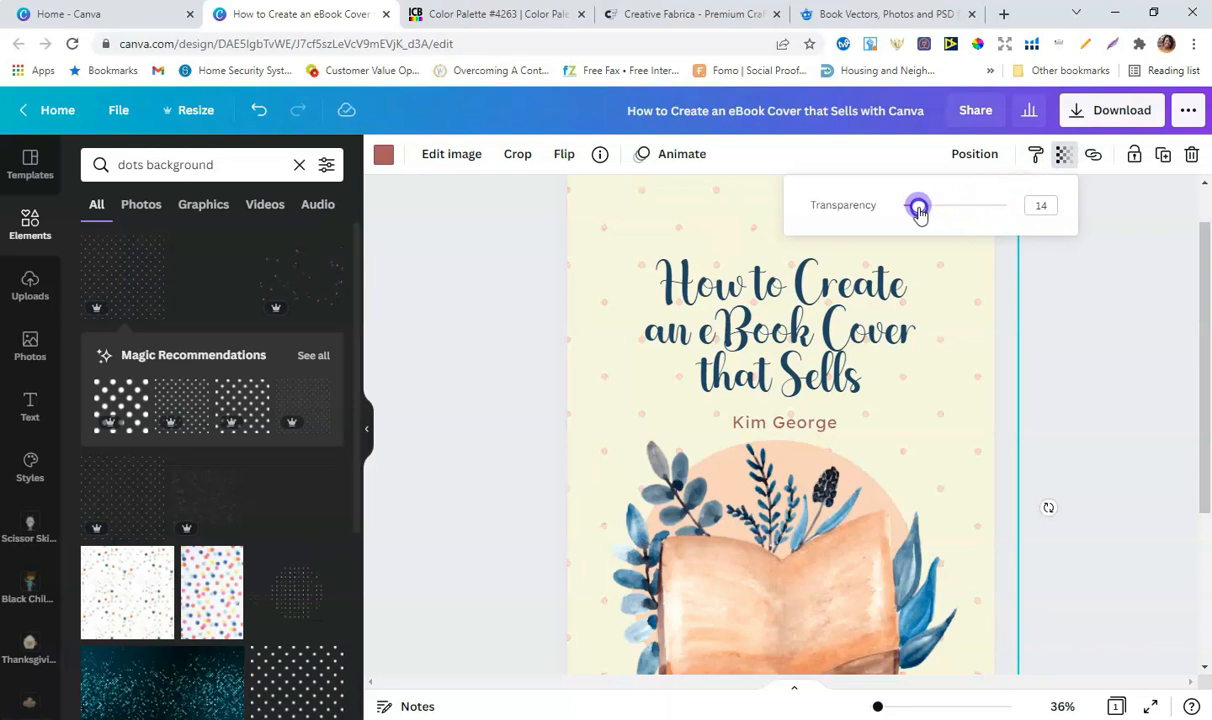
left_click(1104, 335)
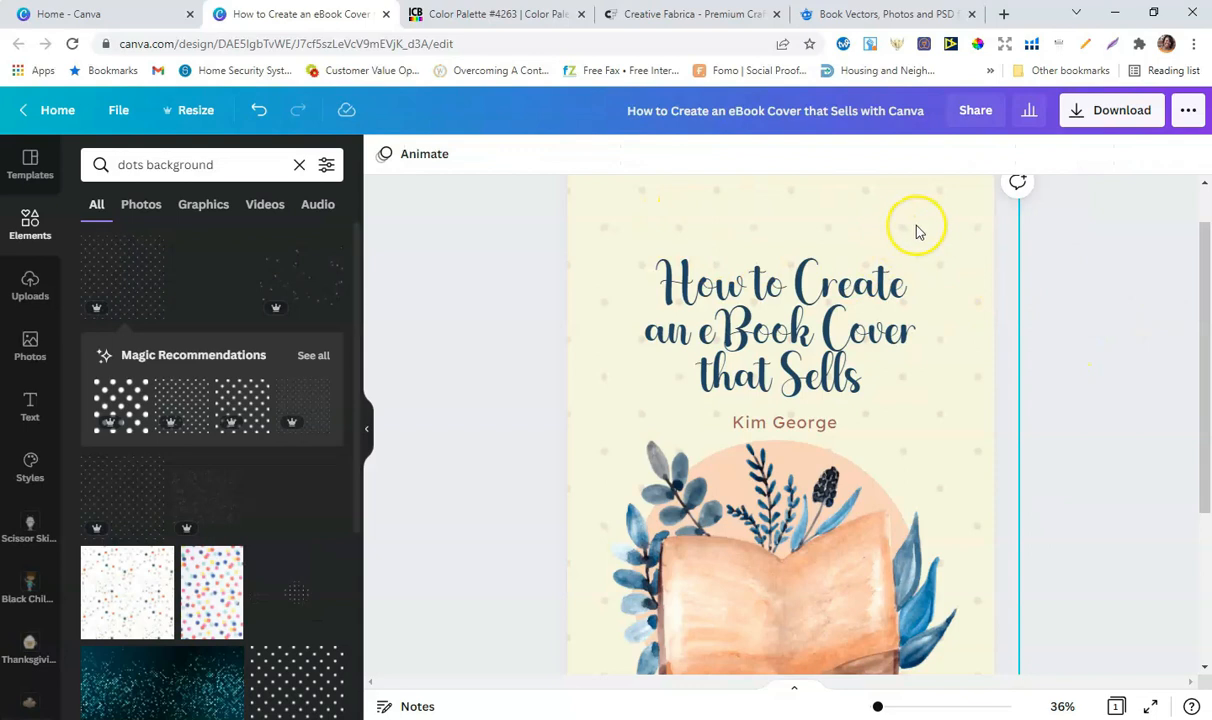
Delete the dot pattern from the cover page.
scroll(1085, 308, "up", 2)
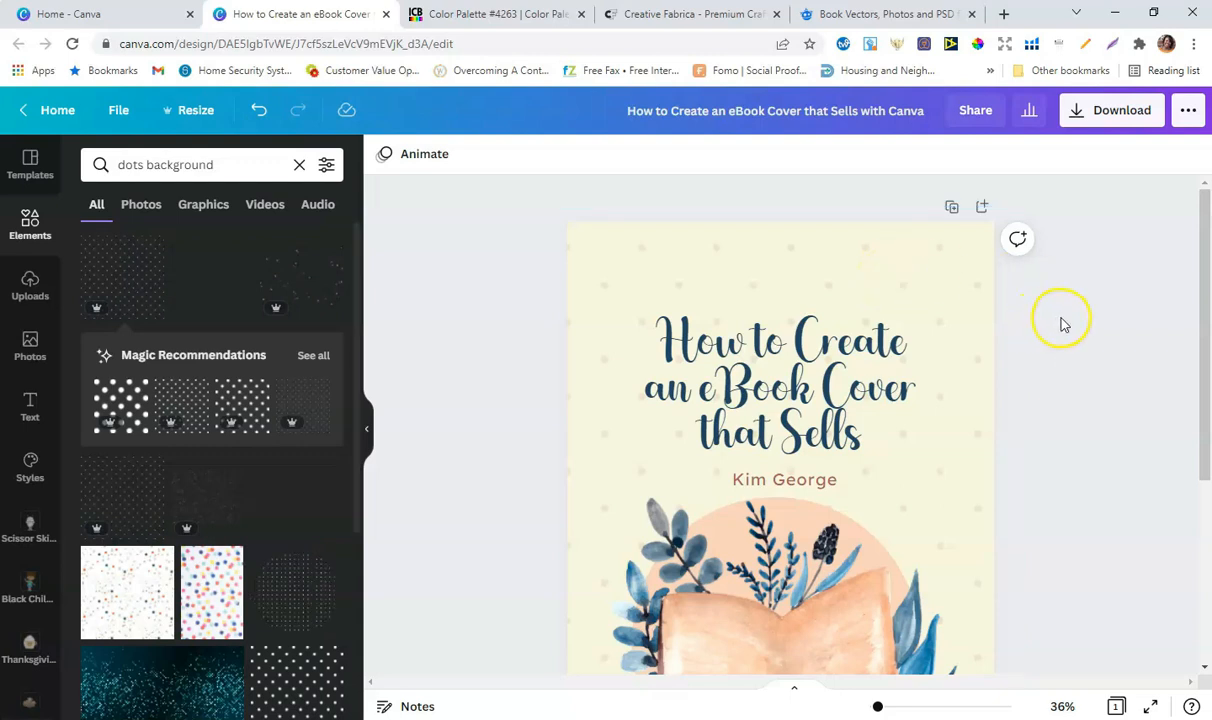
left_click(860, 265)
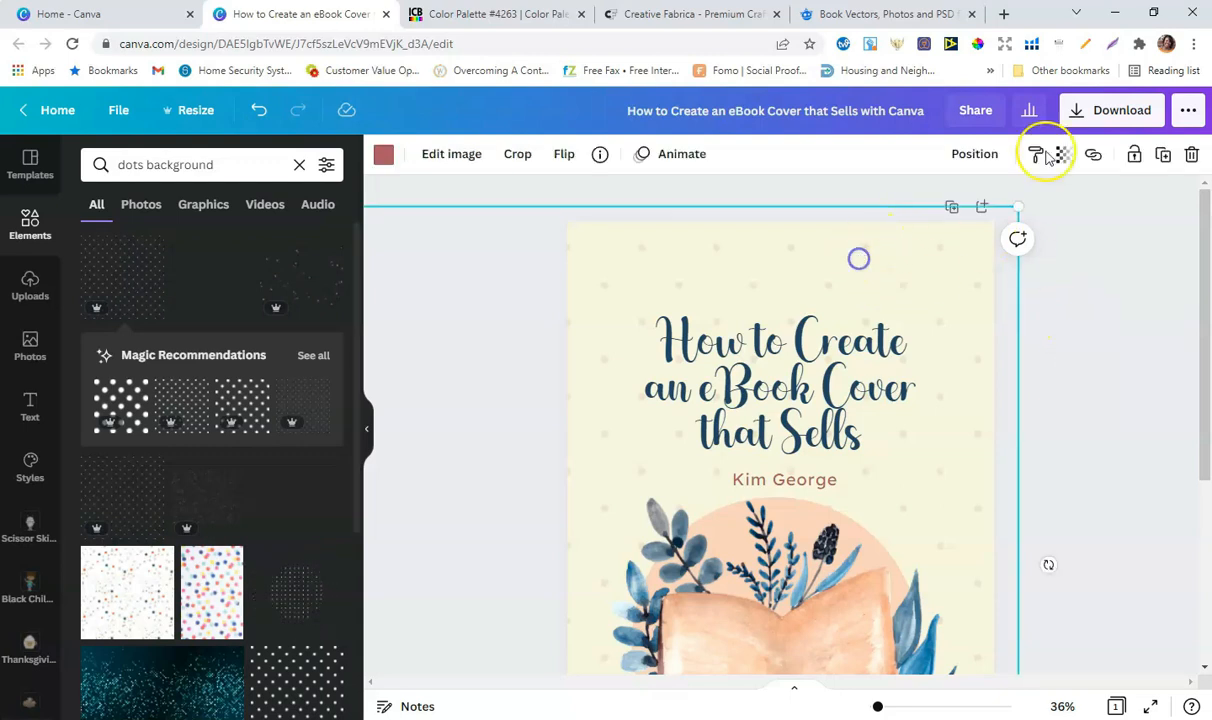
left_click(1192, 160)
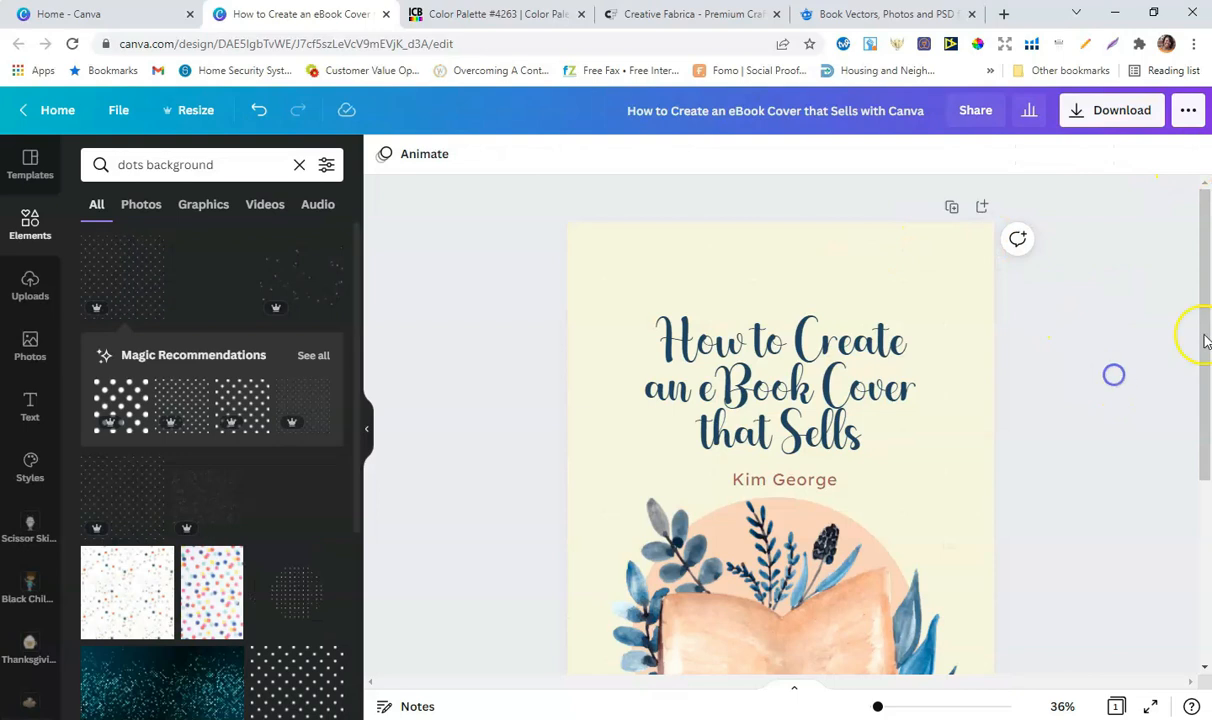
Add a thin square outline from the lines and shapes and stretch it into a rectangular border just inside the cover's edges.
left_click(299, 164)
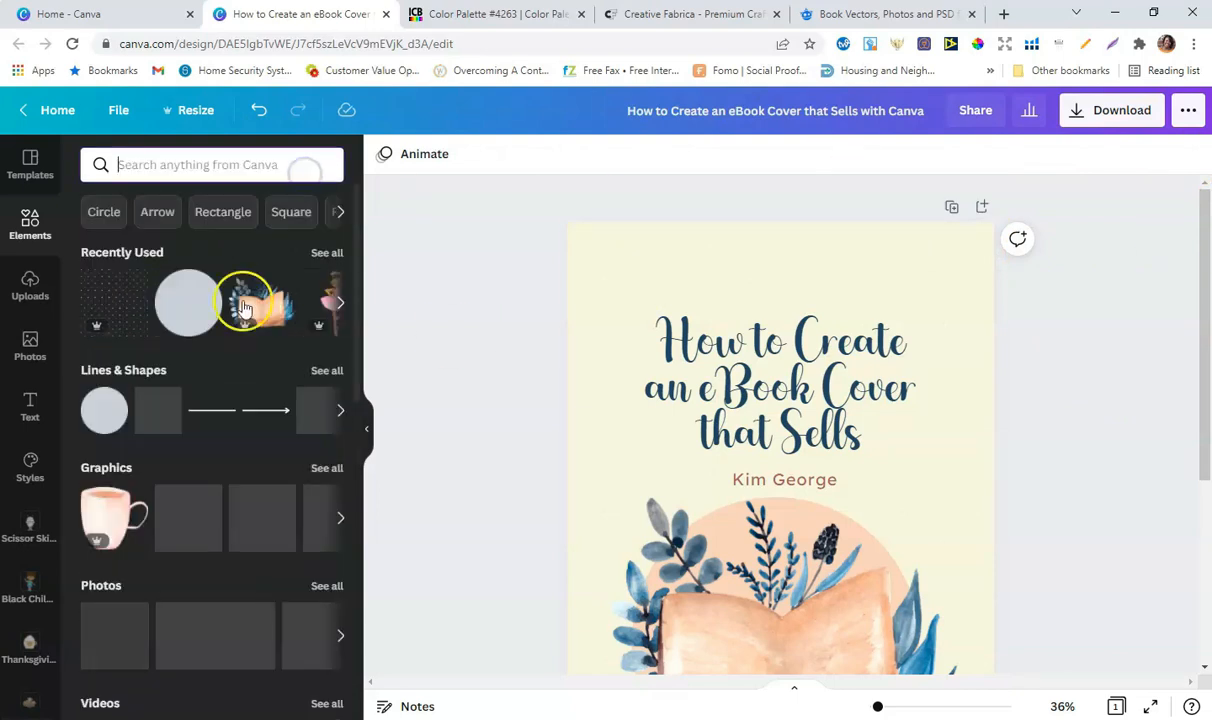
left_click(326, 371)
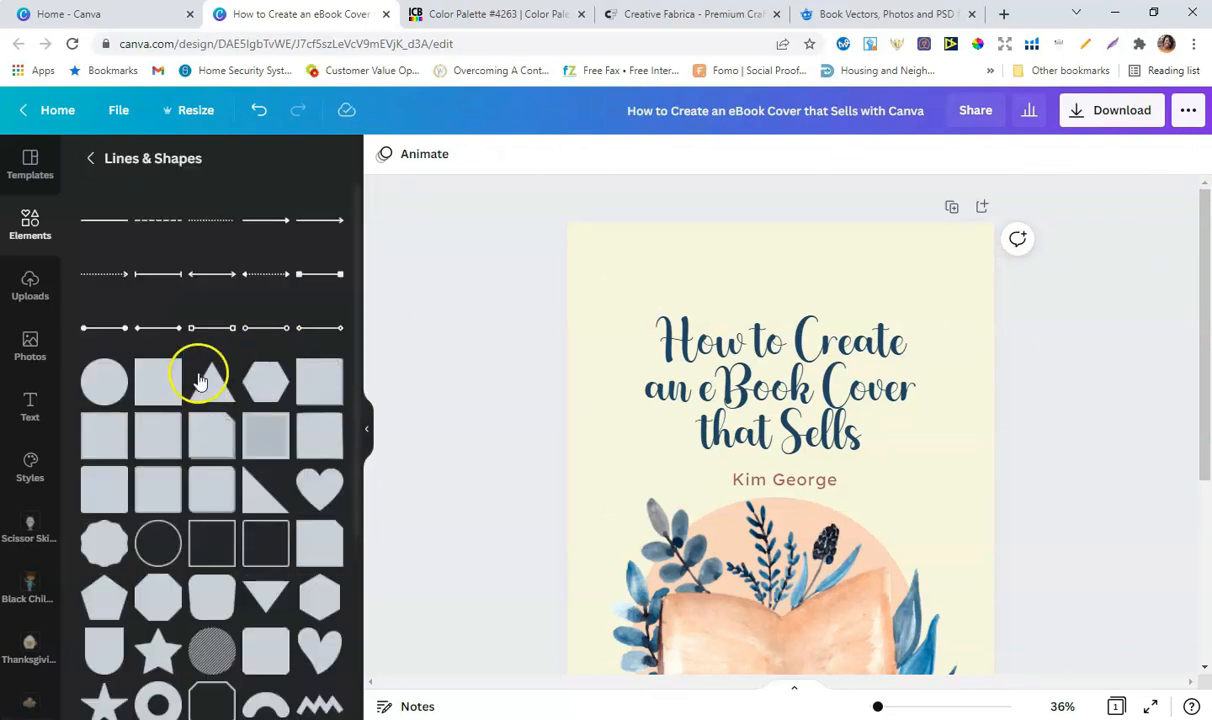
left_click(195, 492)
left_click_drag(663, 447, 906, 265)
left_click_drag(836, 475, 608, 472)
left_click_drag(899, 481, 952, 481)
scroll(912, 473, "down", 5)
left_click_drag(787, 438, 797, 605)
left_click(1142, 476)
Look over the whole cover from top to bottom to check how the border frames the title, book and website.
scroll(1142, 476, "up", 3)
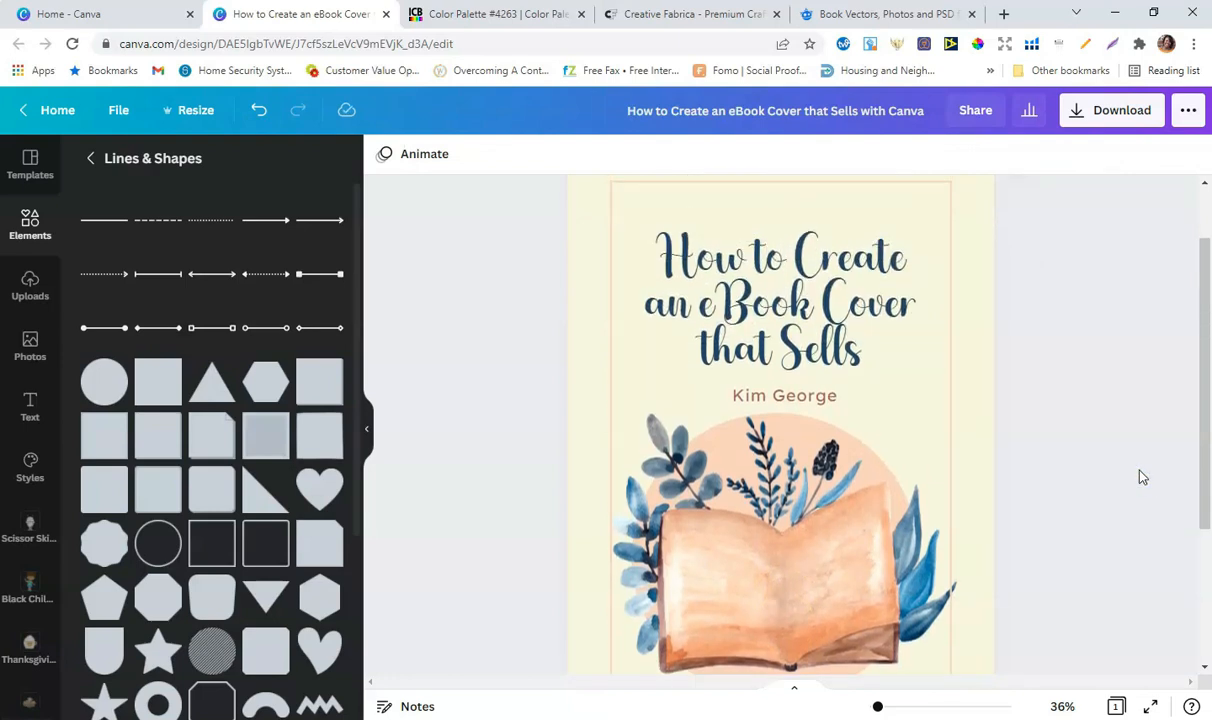
scroll(1140, 476, "up", 2)
left_click(1123, 466)
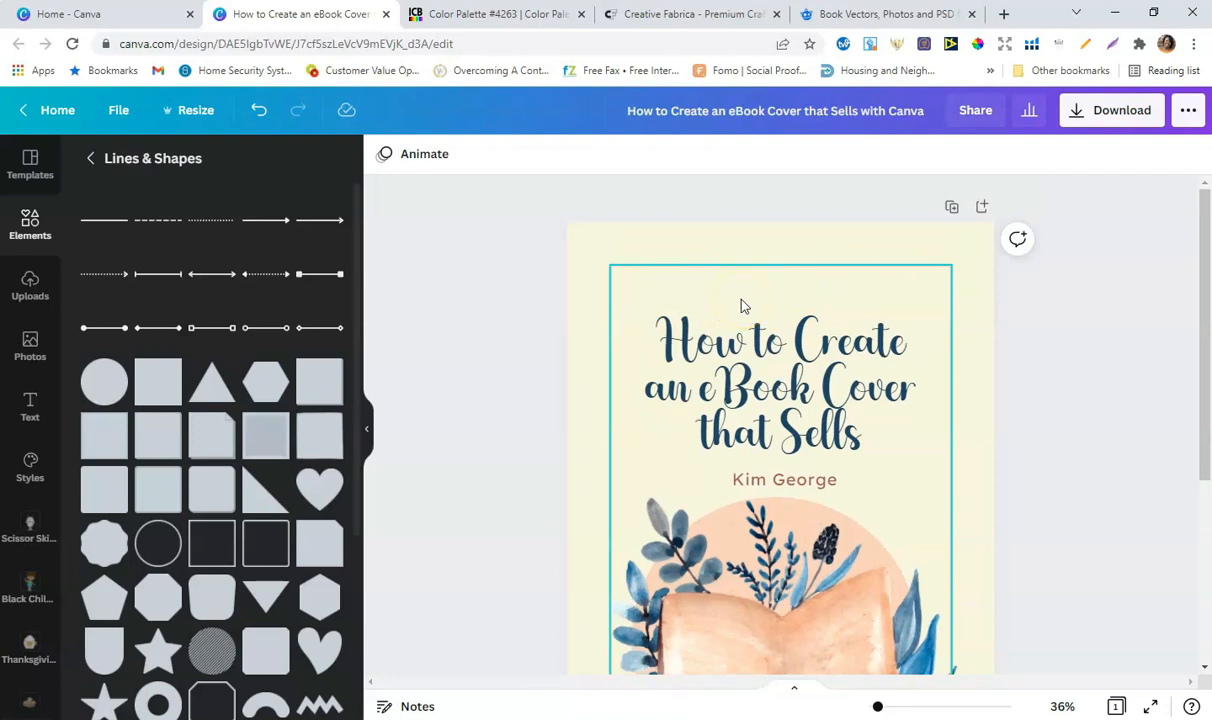
left_click(1093, 378)
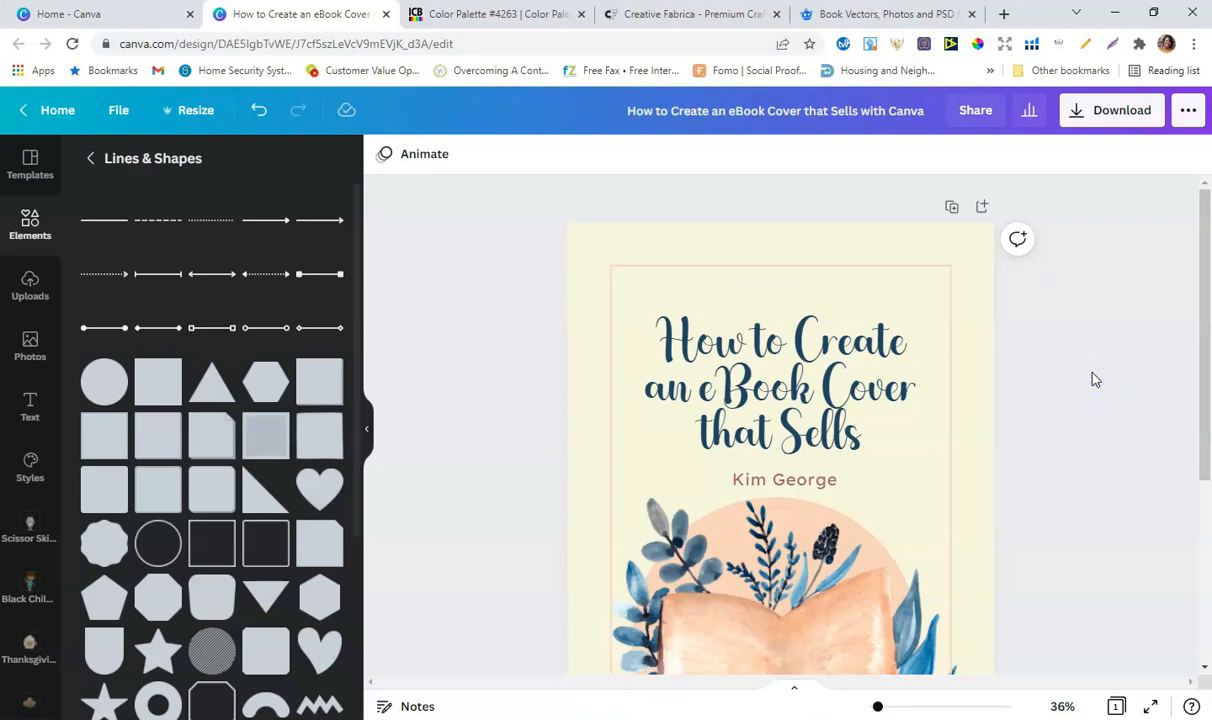
left_click(1097, 367)
scroll(1101, 358, "down", 5)
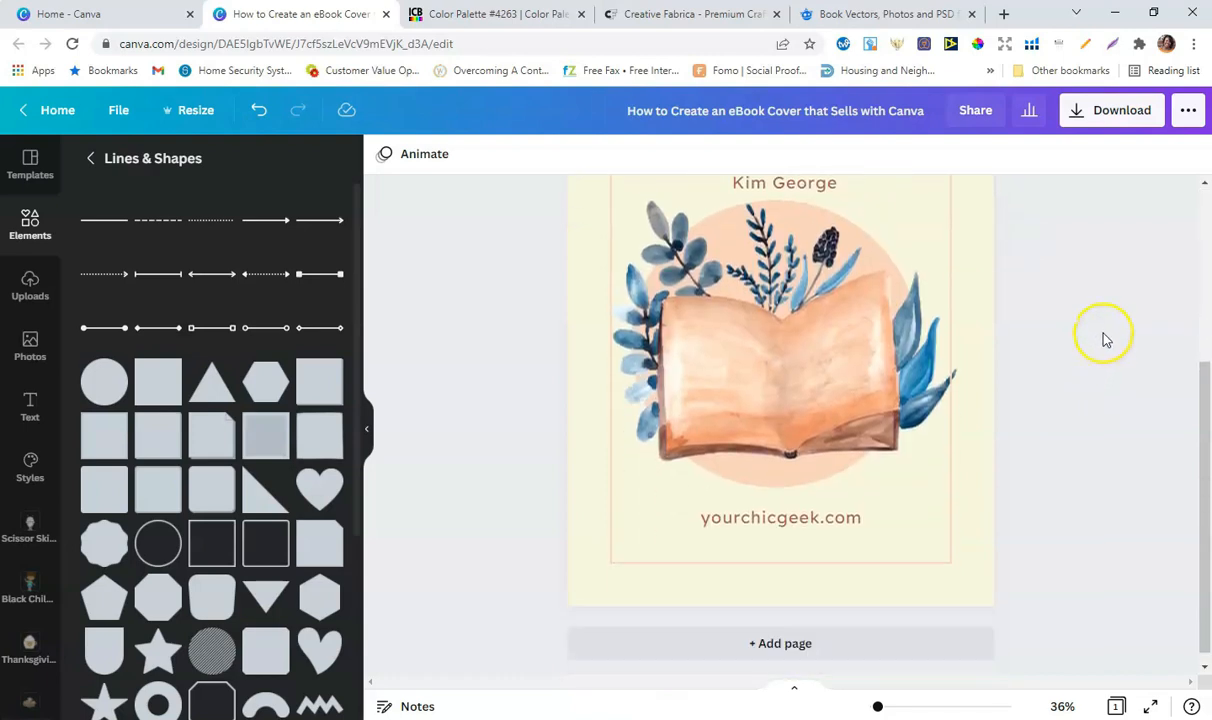
scroll(1104, 338, "up", 3)
scroll(1101, 338, "down", 3)
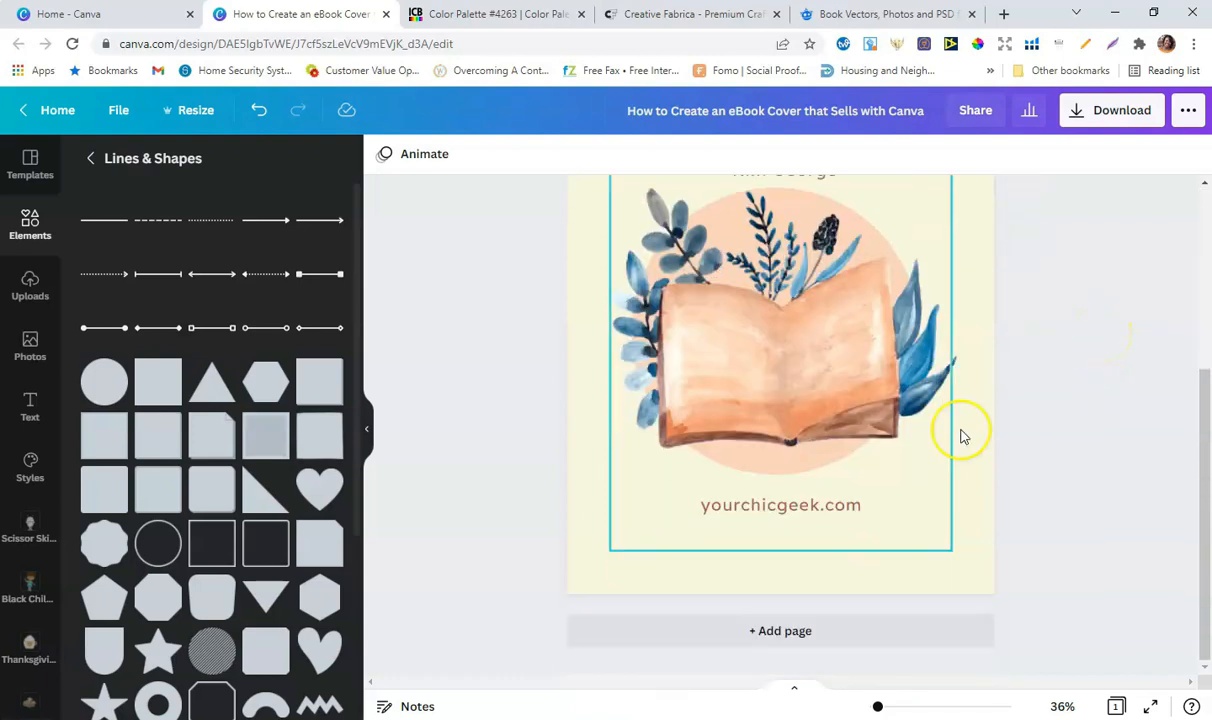
Add a second page with the same cream background below the cover.
left_click(800, 640)
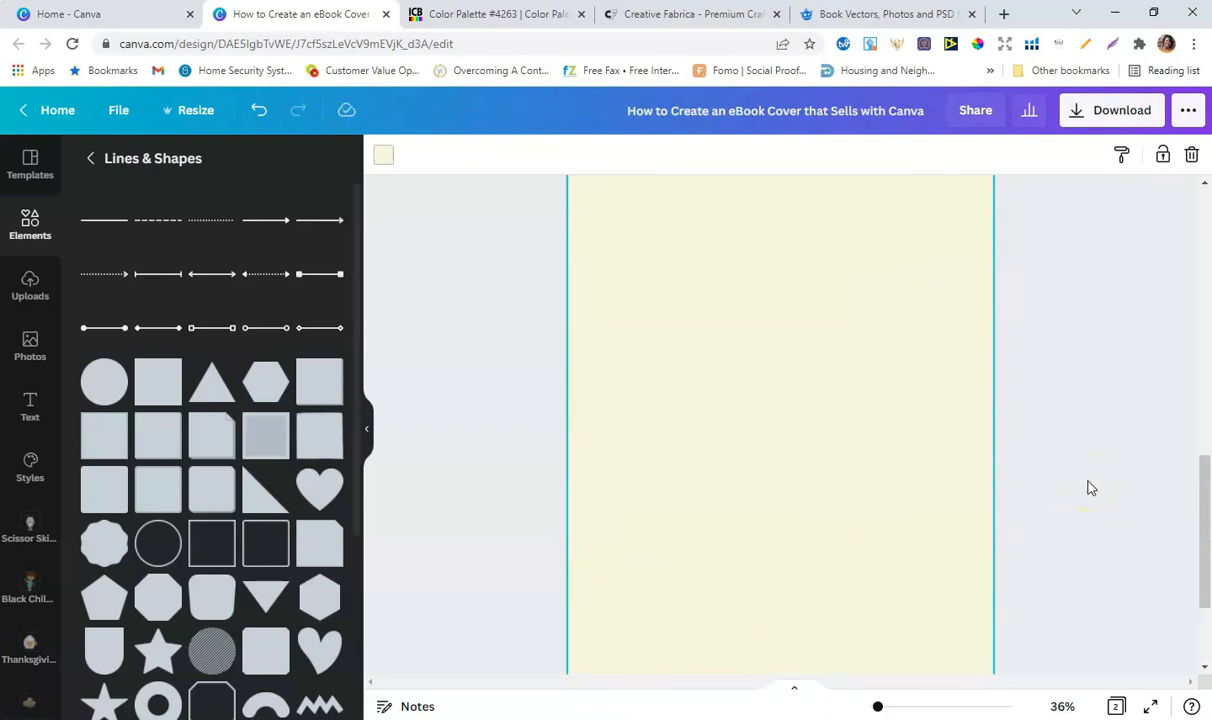
scroll(1088, 481, "up", 2)
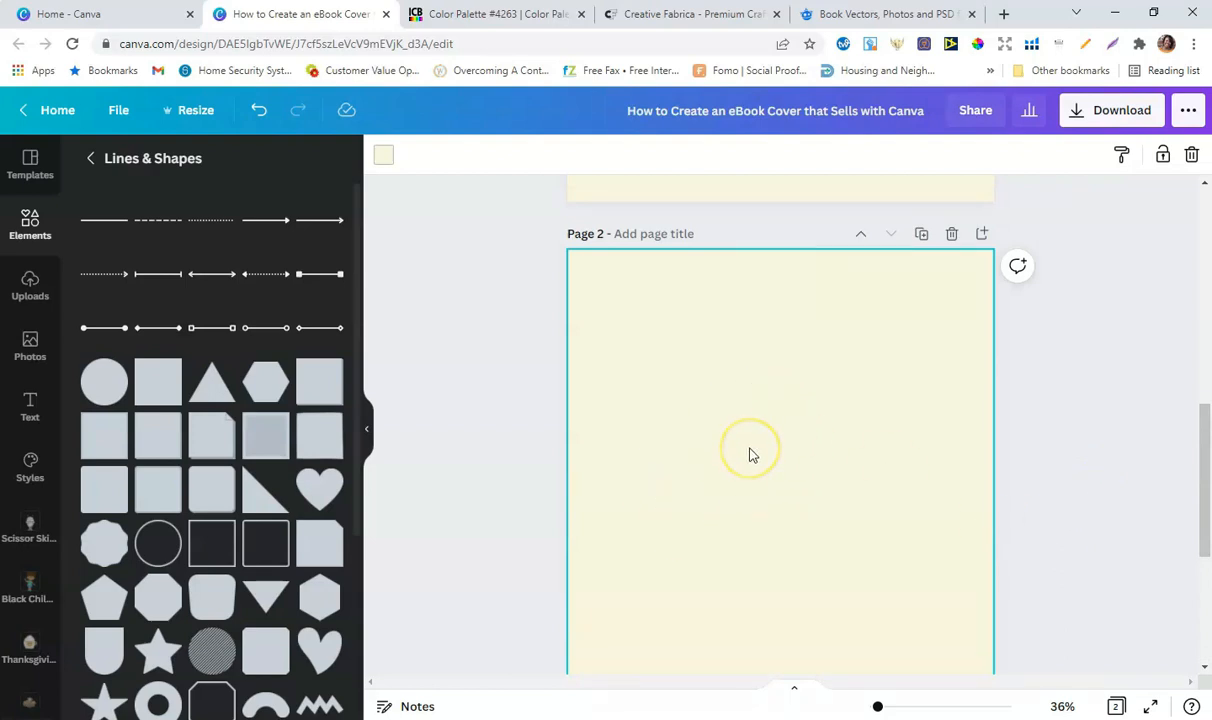
scroll(759, 452, "up", 4)
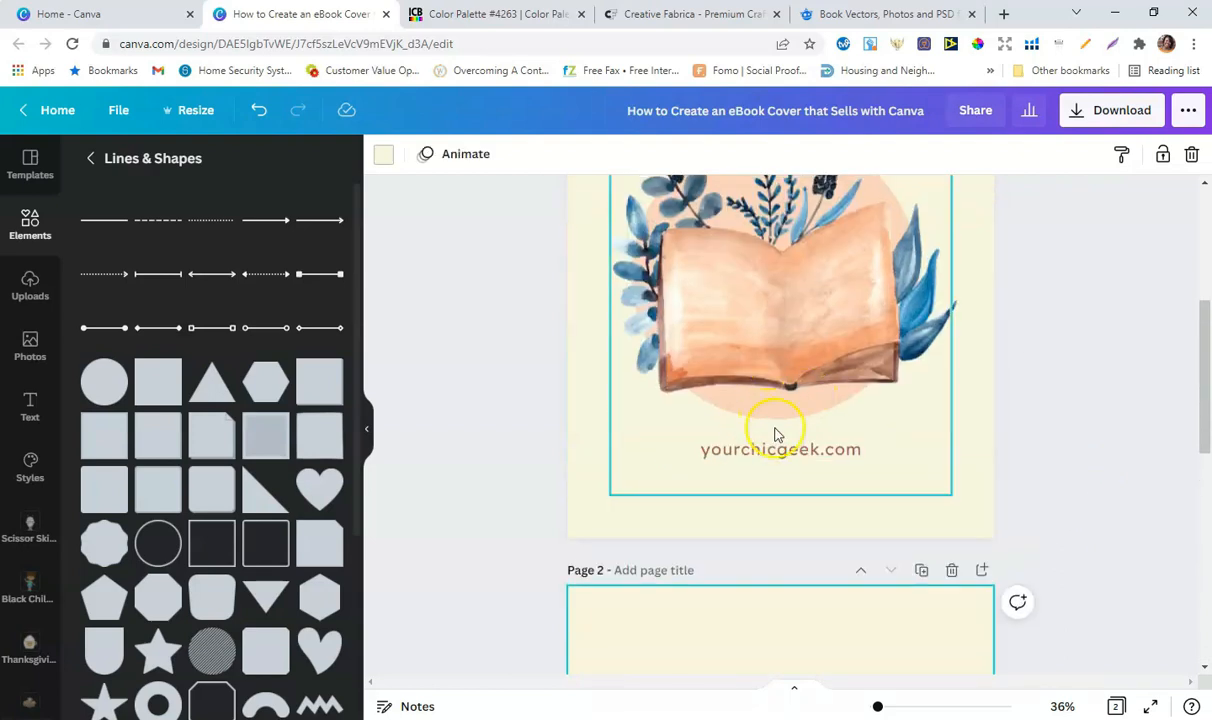
scroll(776, 433, "down", 3)
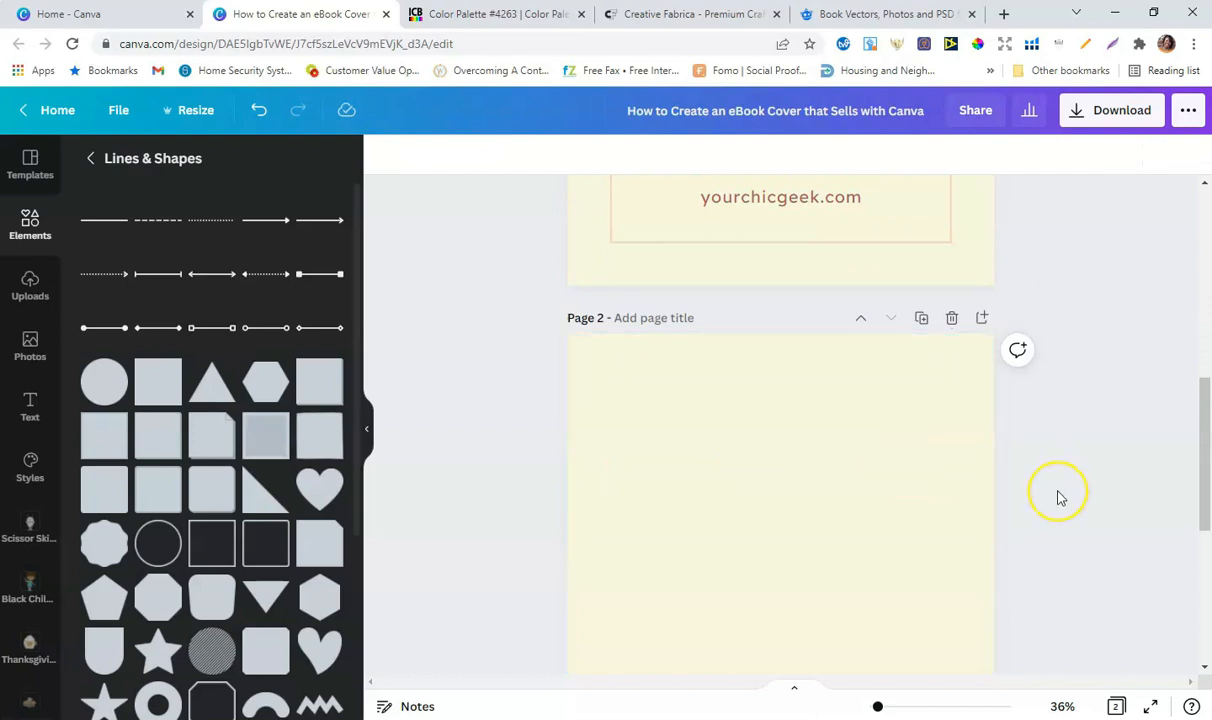
scroll(1058, 495, "down", 2)
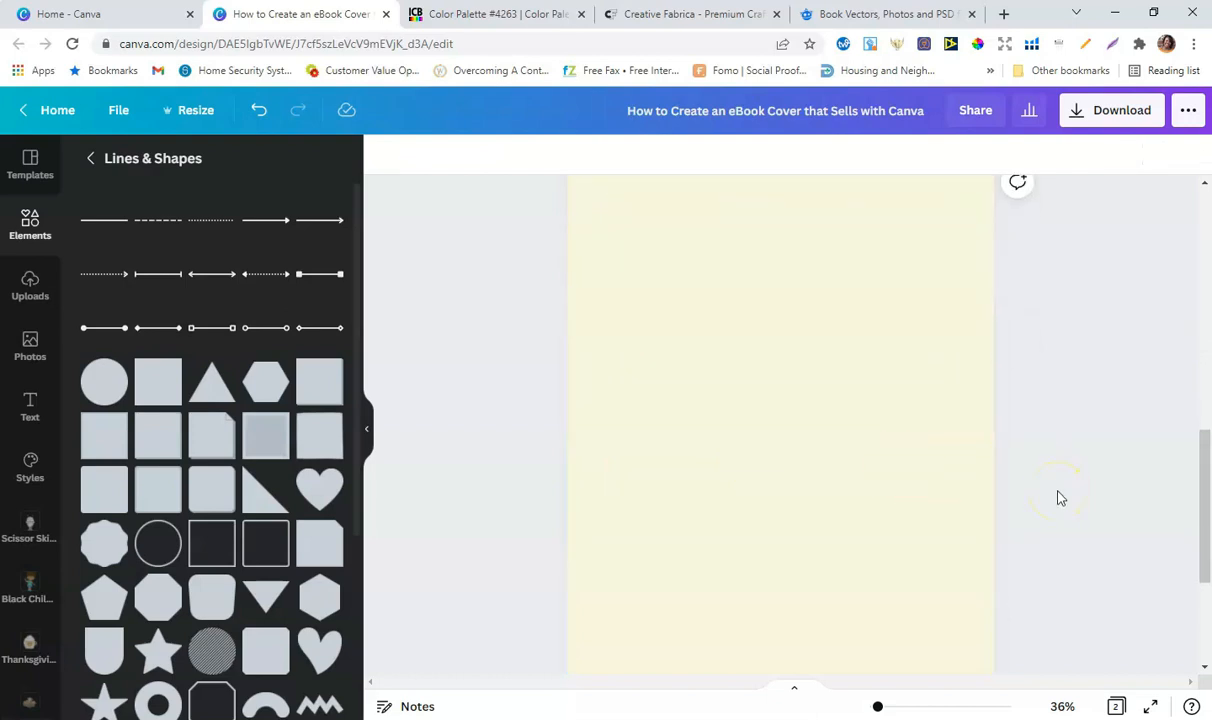
scroll(1060, 497, "up", 1)
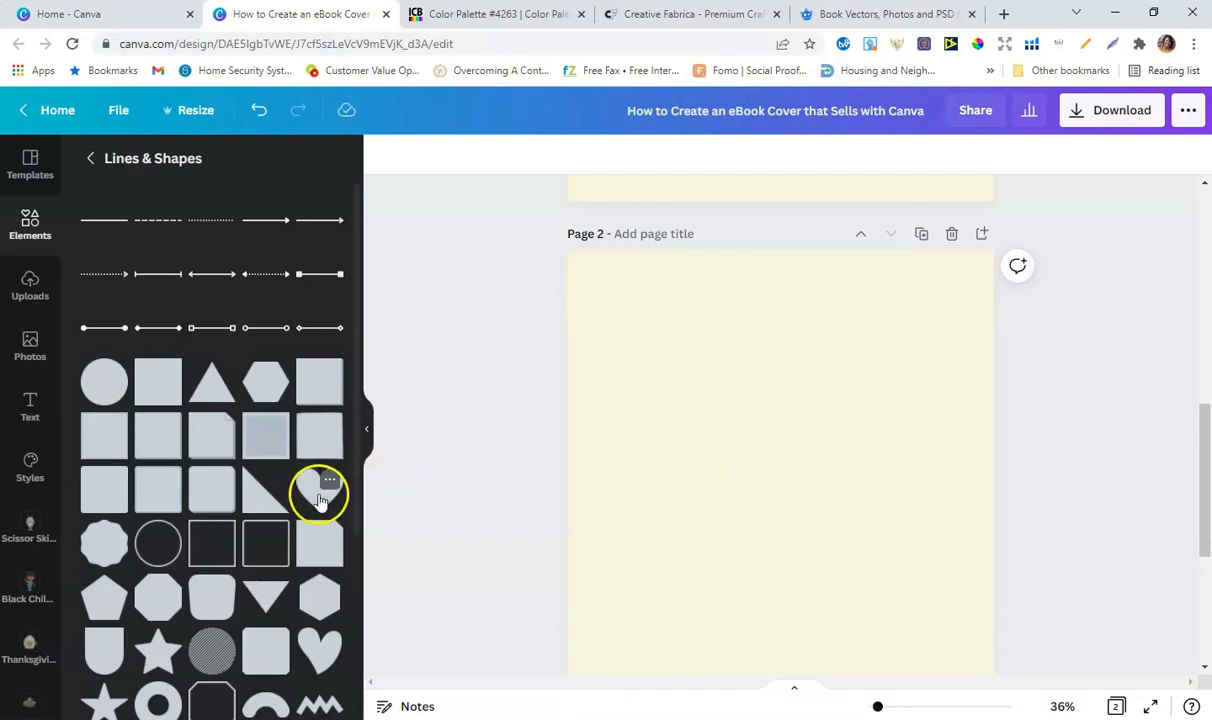
Search the elements library for "watercolor flower".
scroll(237, 505, "down", 2)
scroll(238, 495, "down", 2)
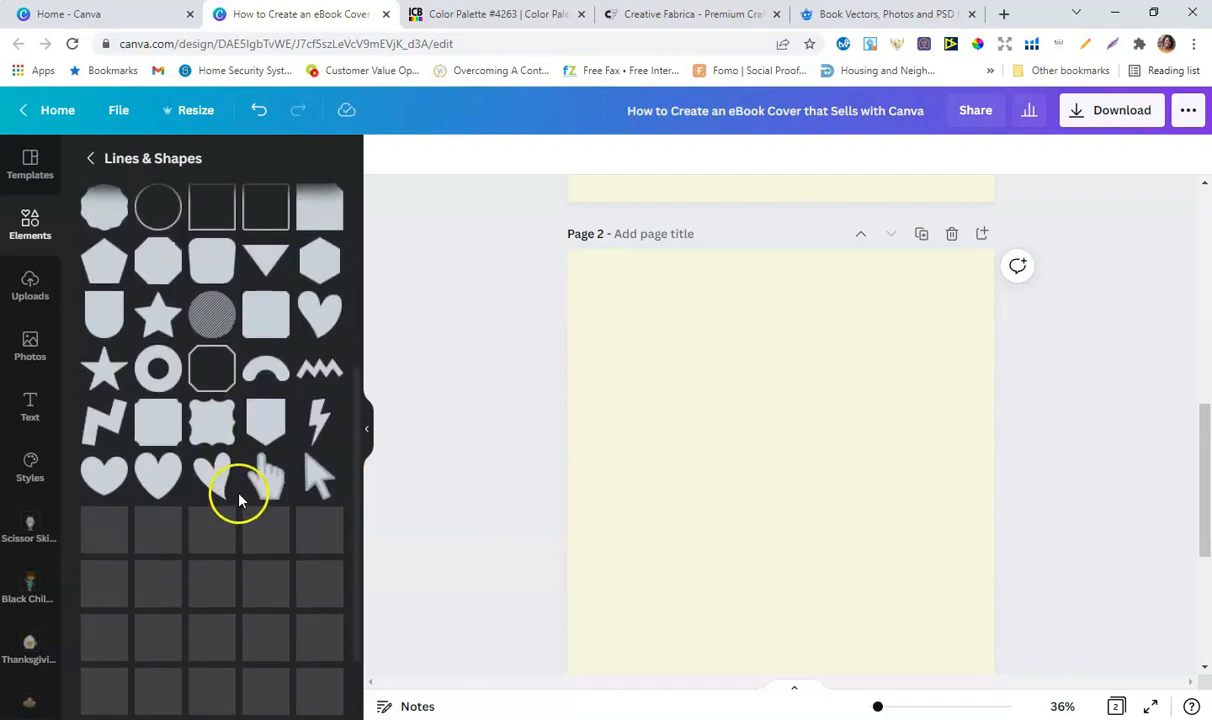
scroll(208, 189, "up", 4)
left_click(91, 161)
left_click(155, 166)
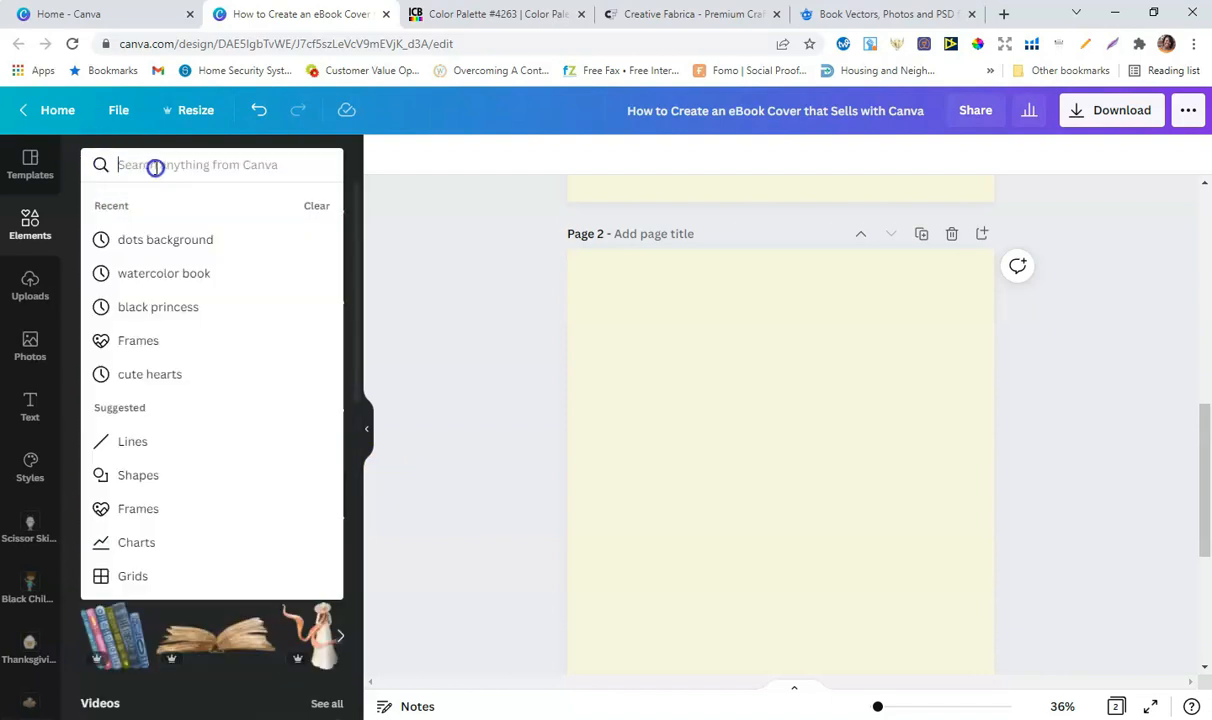
type("watecolor")
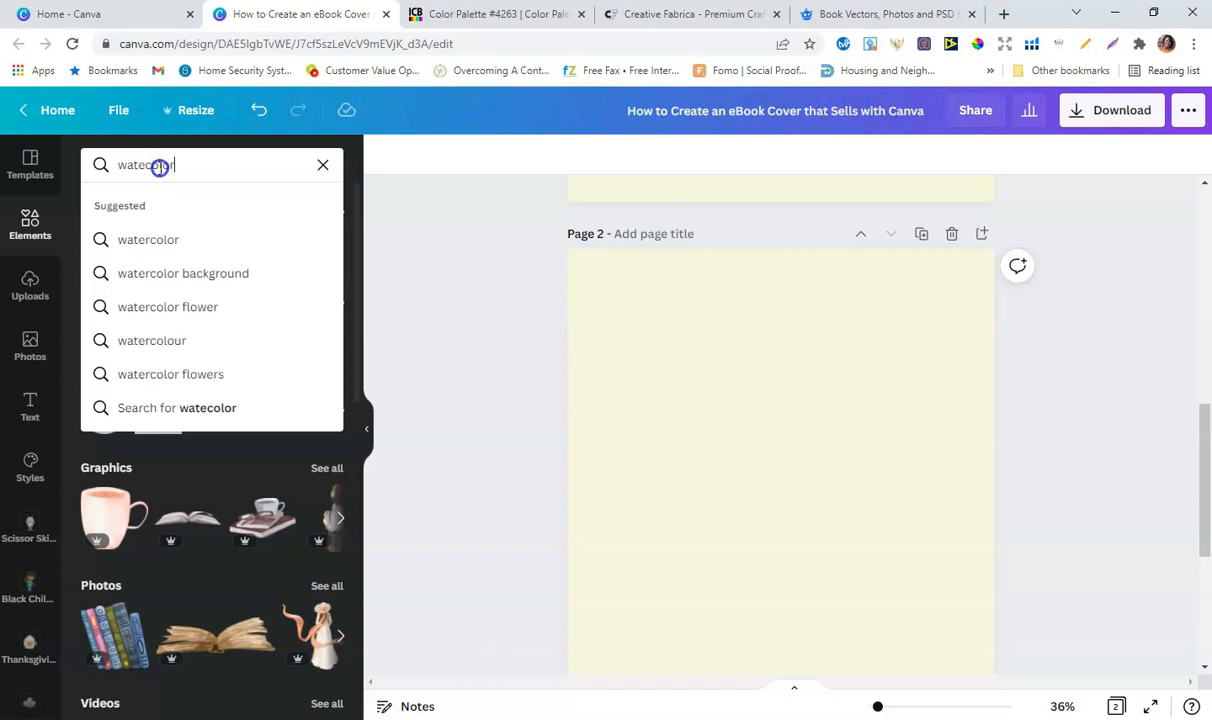
key("BackSpace")
key("BackSpace")
key("BackSpace")
key("BackSpace")
key("BackSpace")
type("rc")
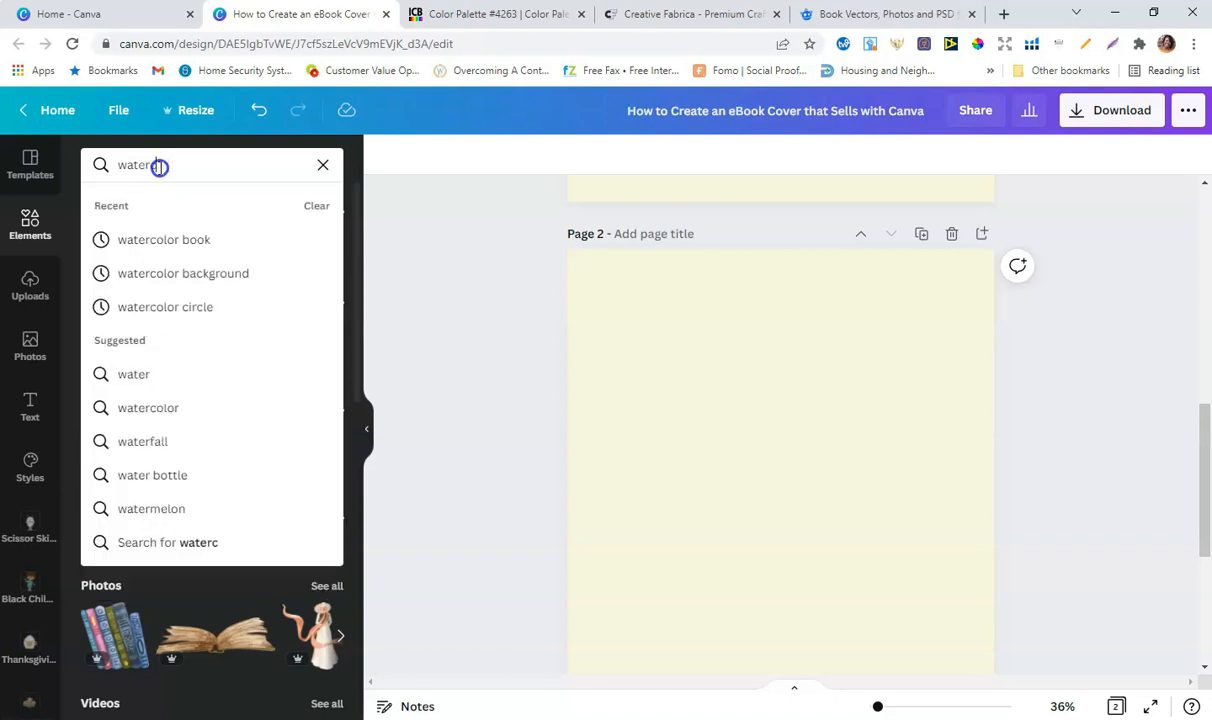
type("olor flo")
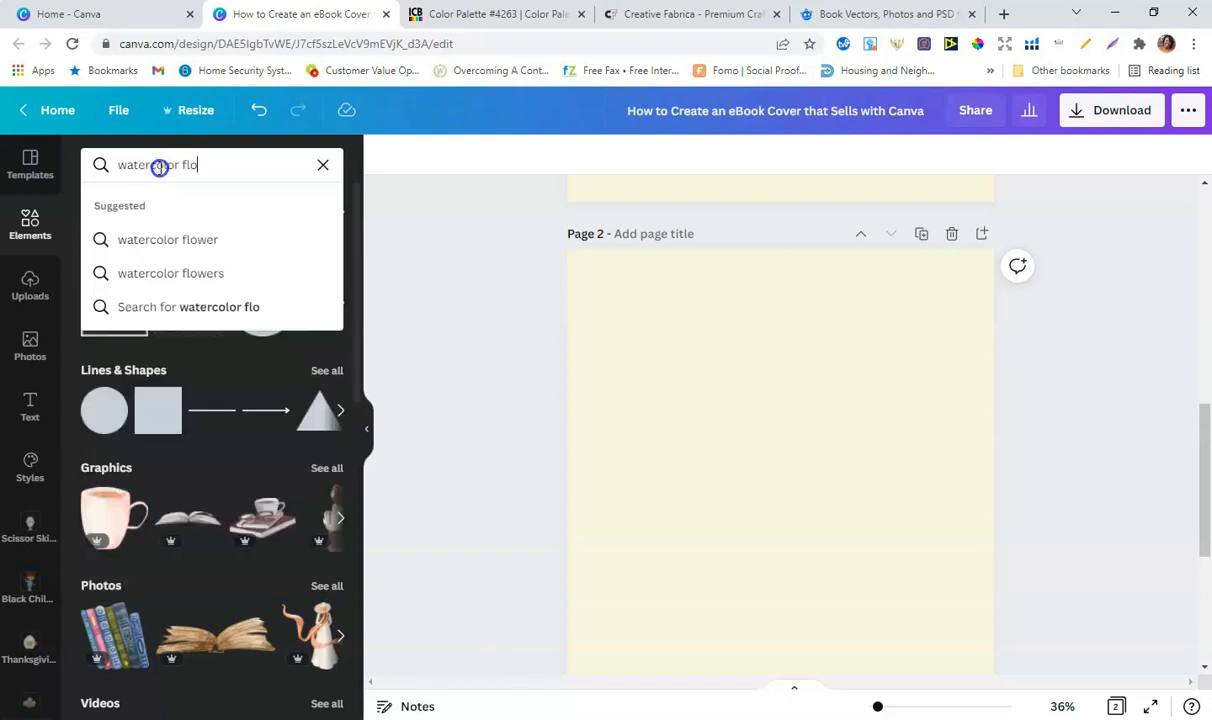
type("wer")
key("Return")
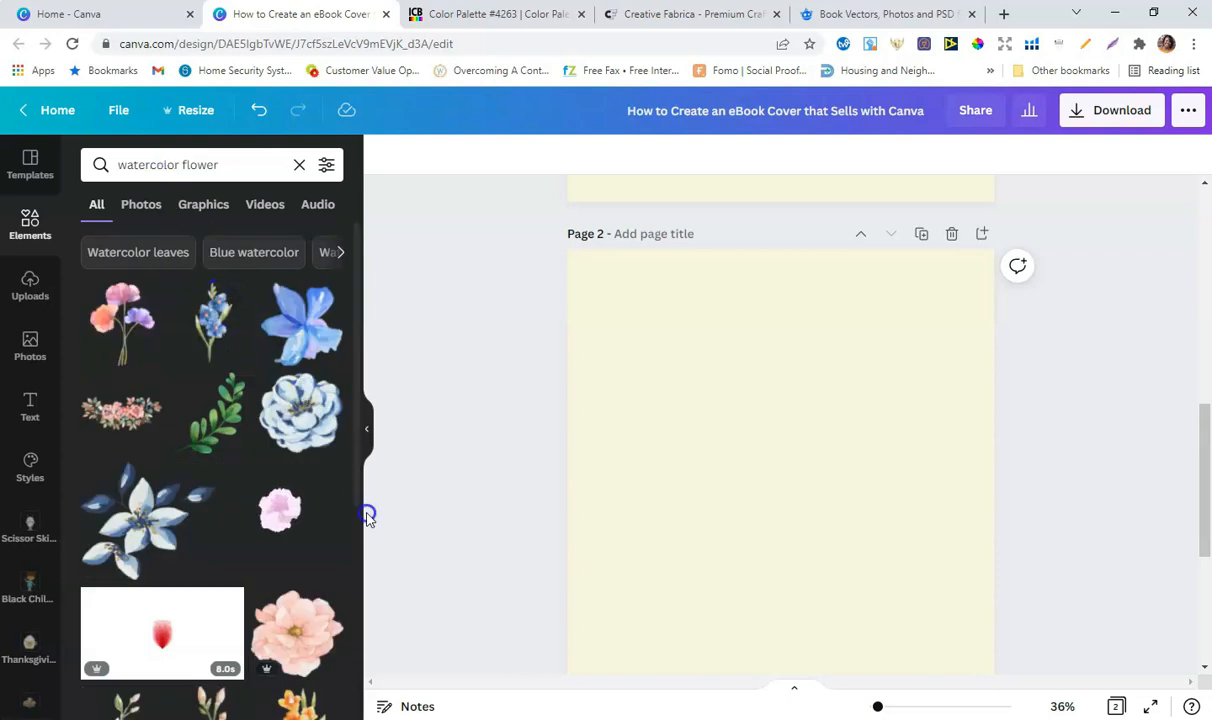
Place the blue watercolor flower stem on the second page and nudge it slightly upward.
left_click(212, 338)
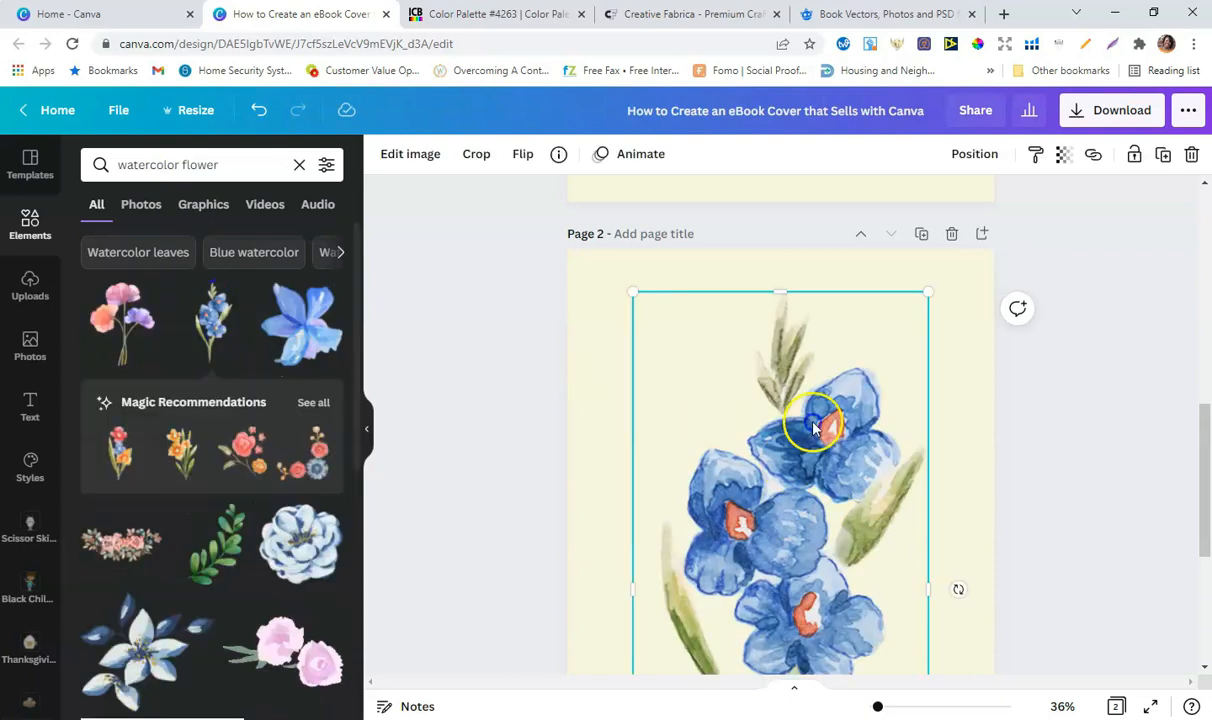
scroll(952, 474, "down", 1)
left_click(1074, 473)
left_click_drag(822, 475, 813, 448)
left_click(1093, 455)
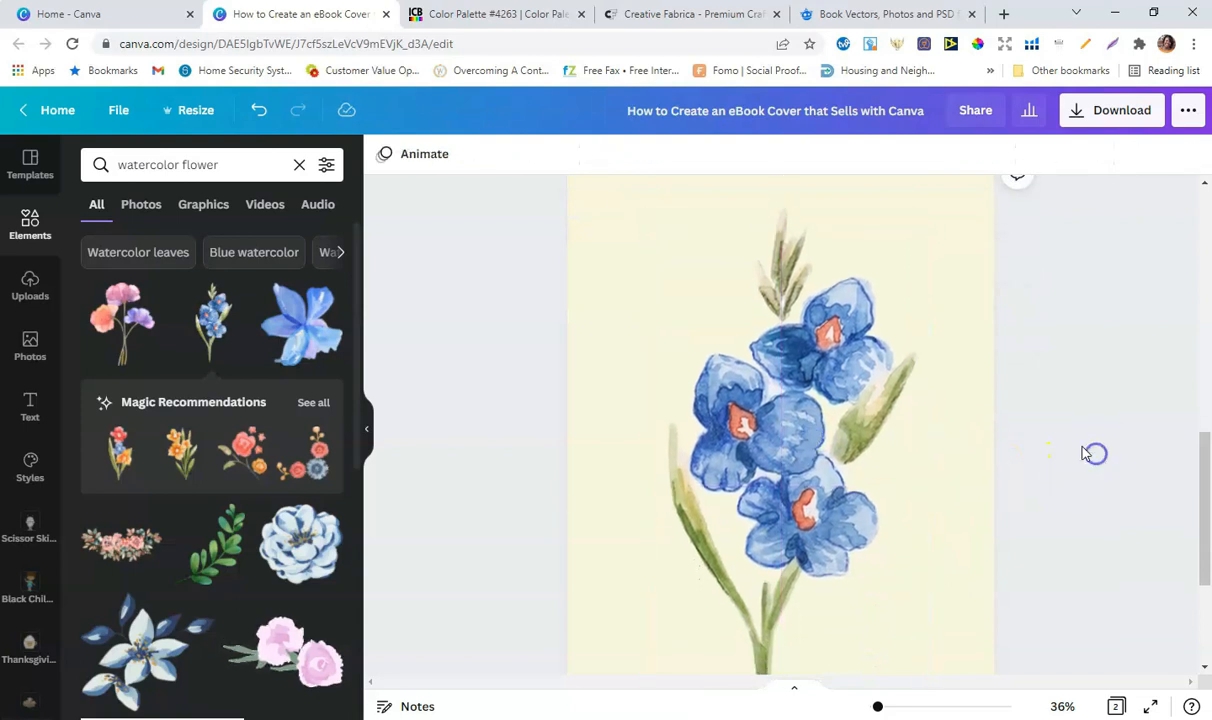
Shrink the blue flower stem to roughly half its size and shift it toward the page's centre.
scroll(839, 487, "down", 2)
left_click(852, 487)
scroll(897, 508, "down", 1)
left_click_drag(641, 606, 702, 490)
left_click_drag(928, 507, 847, 411)
mouse_move(830, 352)
left_mouse_down()
mouse_move(812, 311)
mouse_move(808, 348)
left_mouse_up()
left_click(1041, 403)
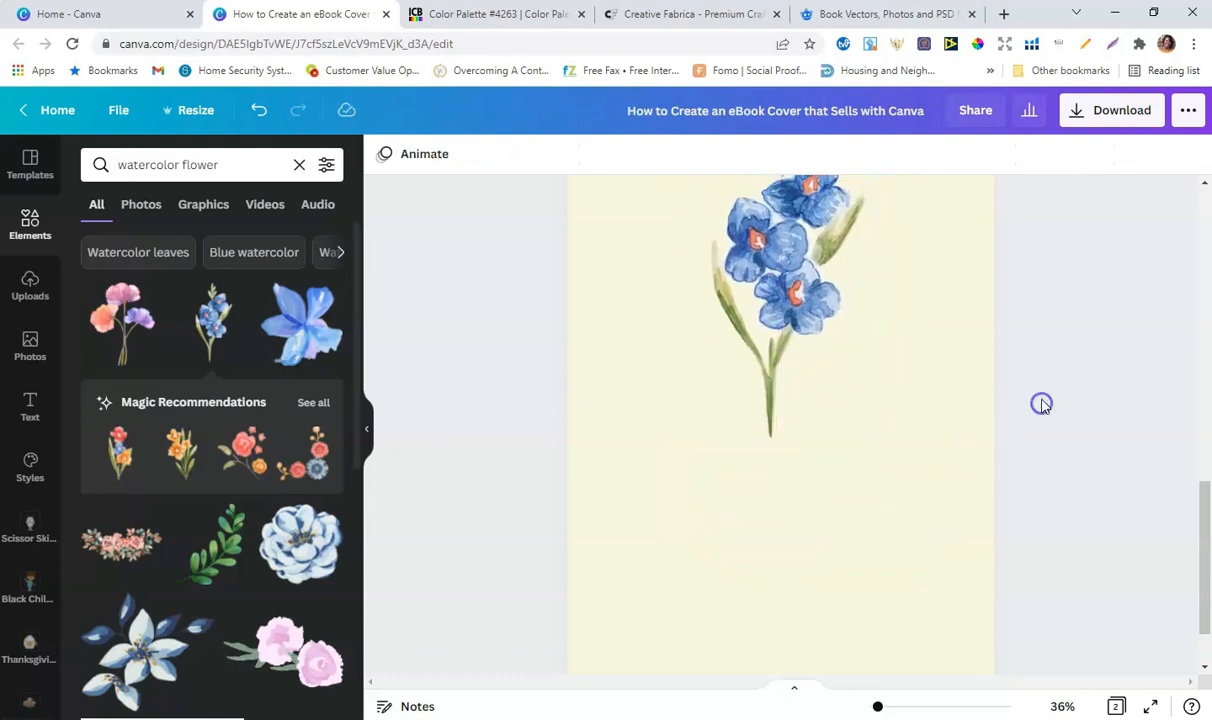
Scale the flower stem down a little more and centre it horizontally on the second page.
scroll(1041, 403, "up", 1)
left_click(780, 357)
left_click_drag(864, 196, 854, 215)
left_click_drag(706, 211, 724, 245)
left_click(1181, 380)
left_click_drag(811, 365, 808, 365)
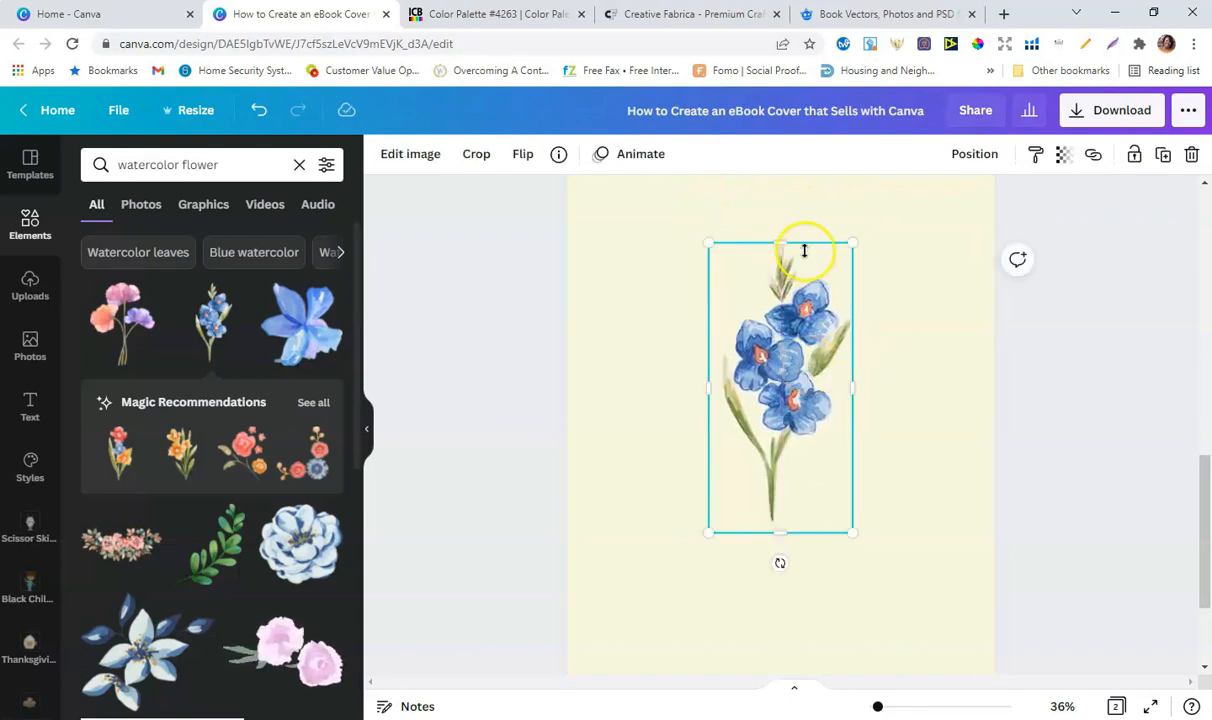
left_click(1152, 428)
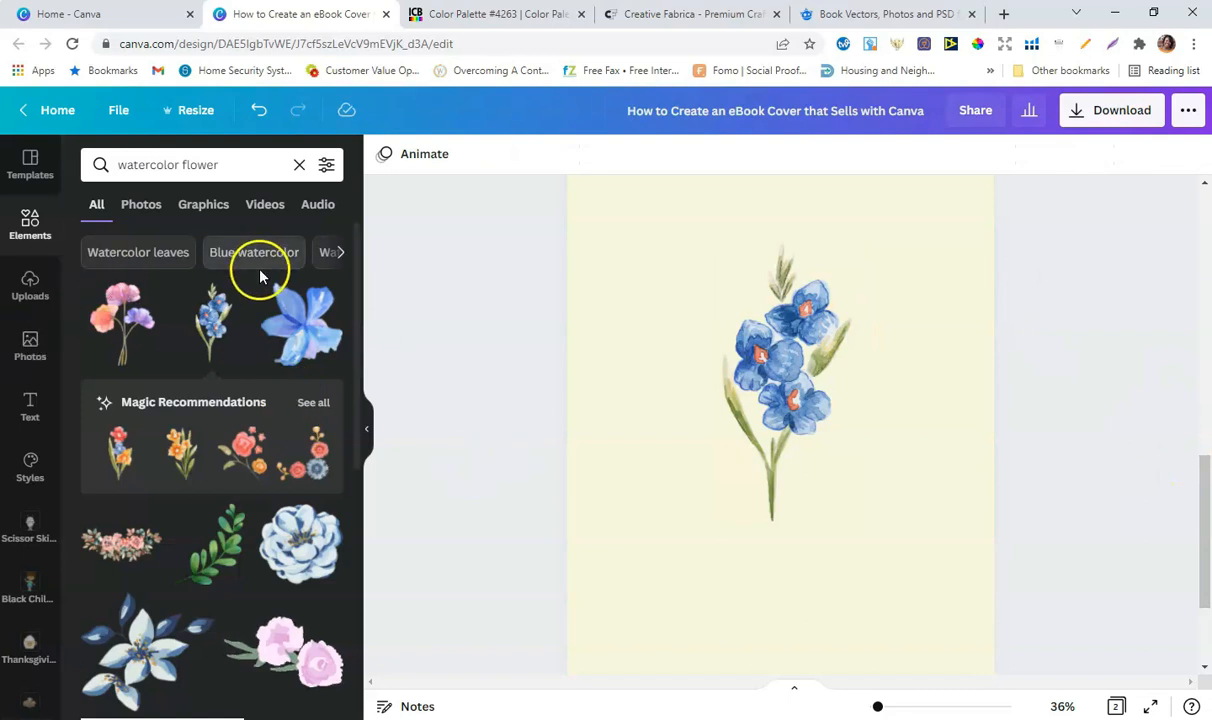
Add a subheading text box to the second page and move it beneath the flower stem.
left_click(28, 410)
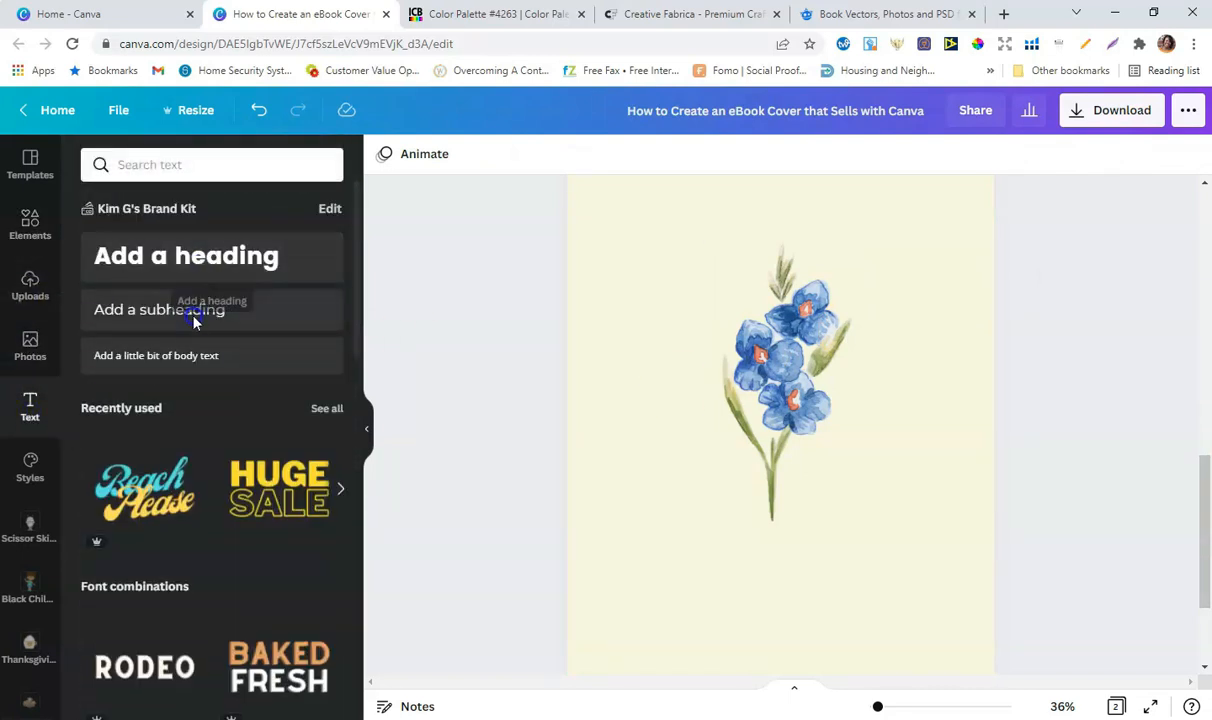
left_click(190, 318)
left_click(1128, 413)
left_click_drag(781, 424, 777, 551)
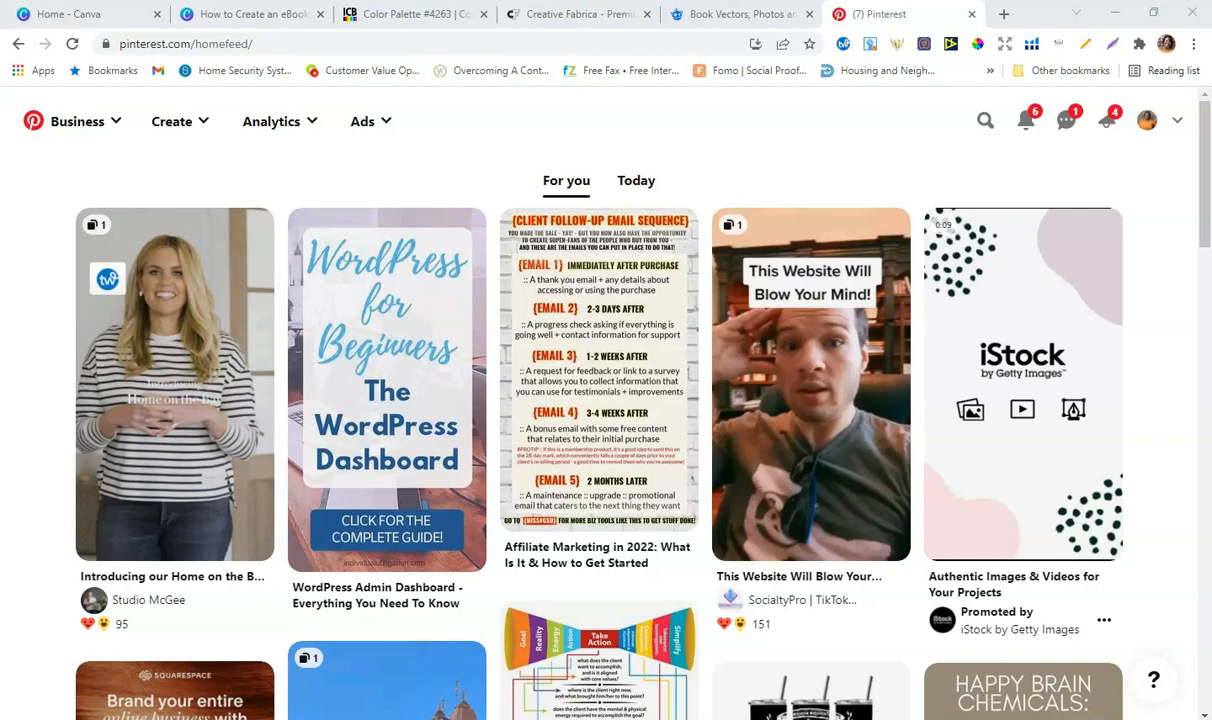
Search Pinterest for "cute quotes about books".
left_click(845, 136)
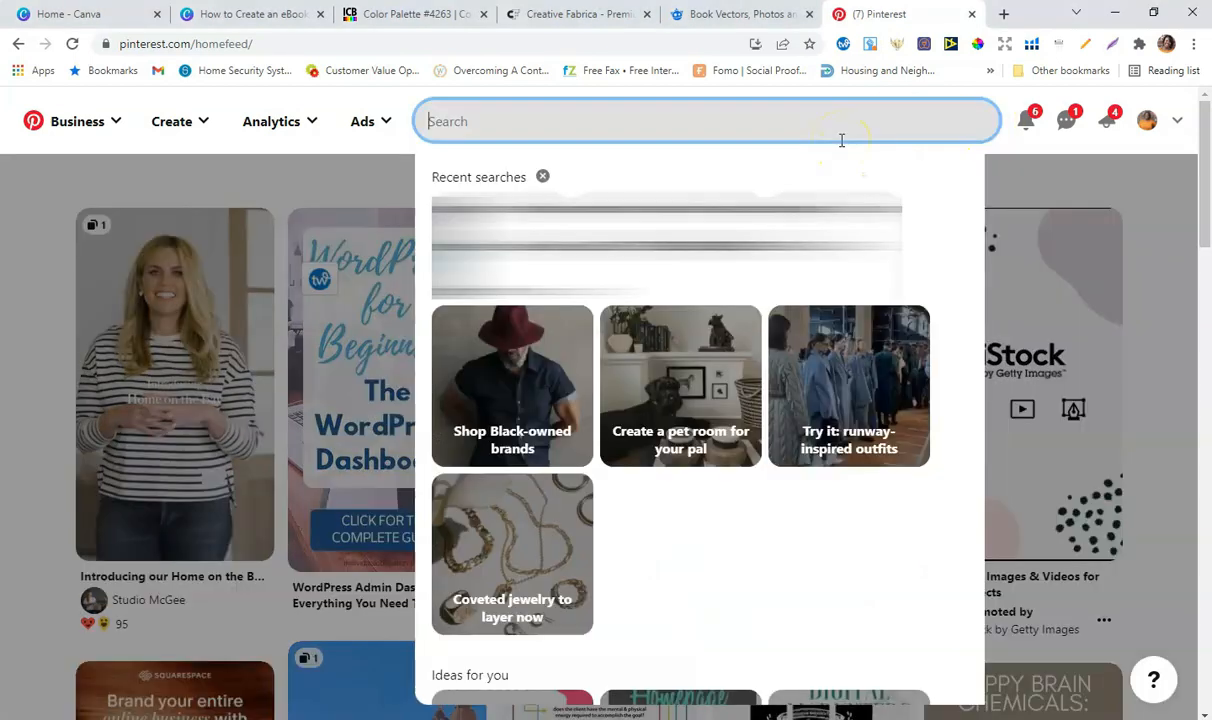
type("cute quotes about b")
key("BackSpace")
type("rea")
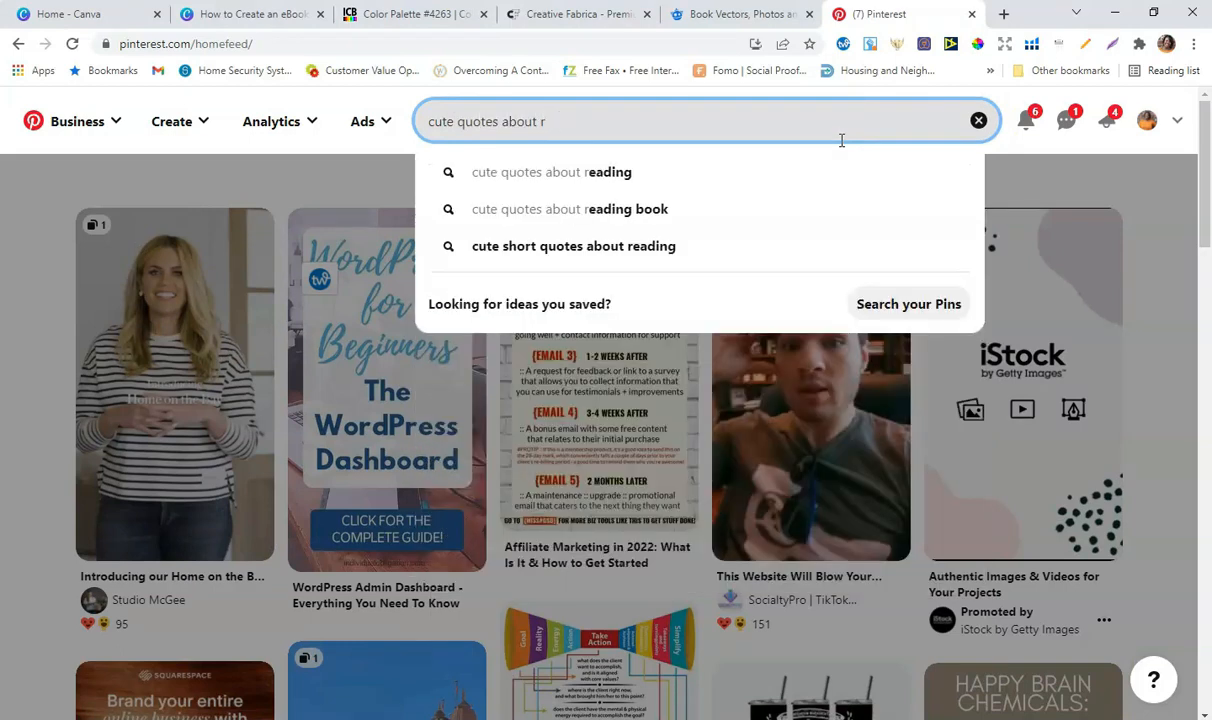
key("BackSpace")
type("books")
key("Return")
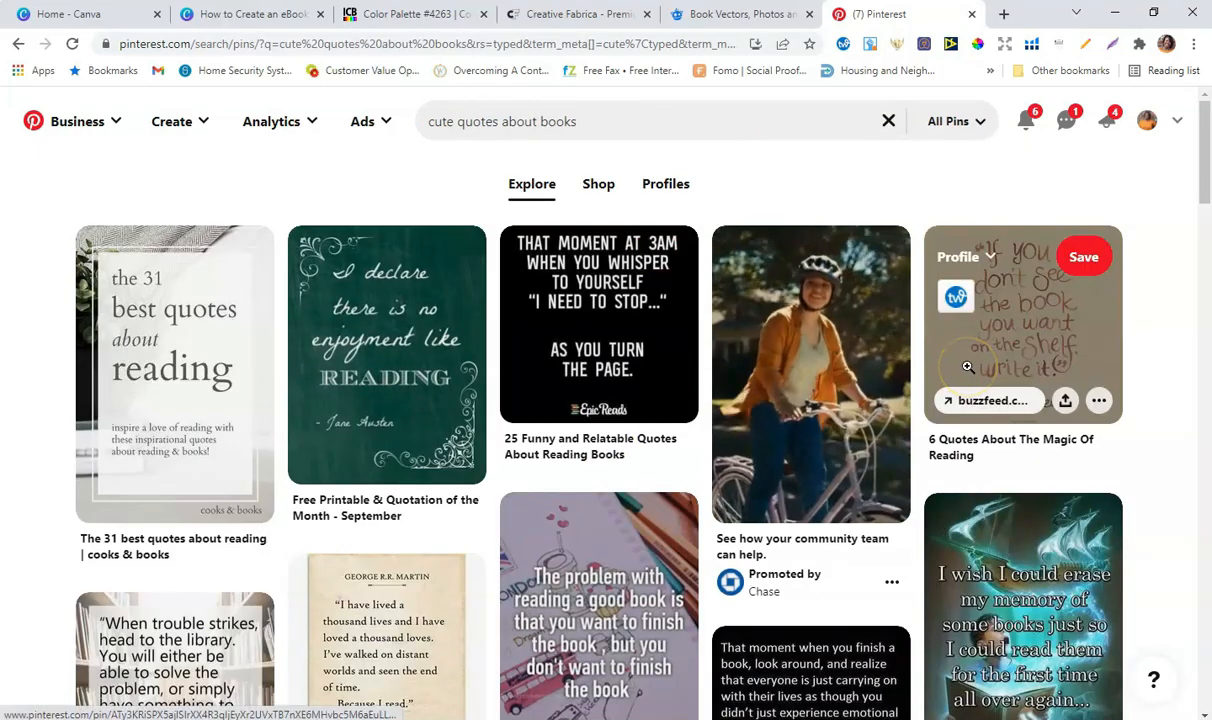
Browse the Pinterest results for a short quote about reading.
scroll(962, 368, "down", 3)
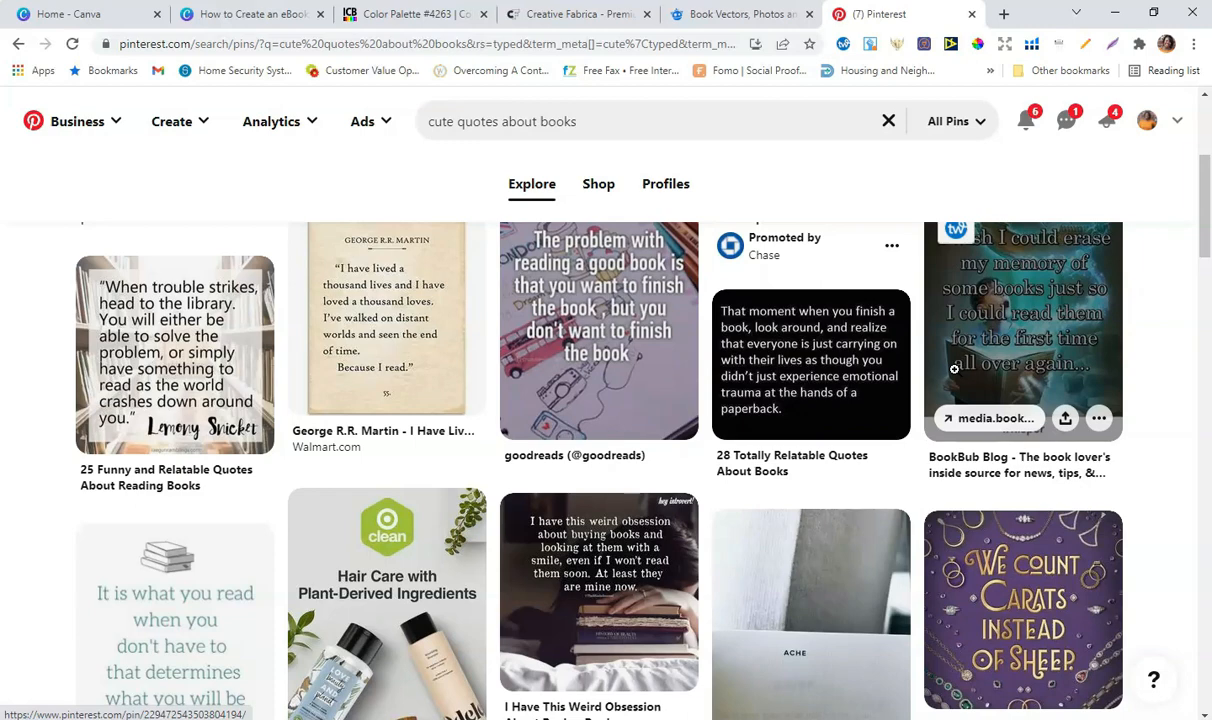
scroll(948, 369, "down", 3)
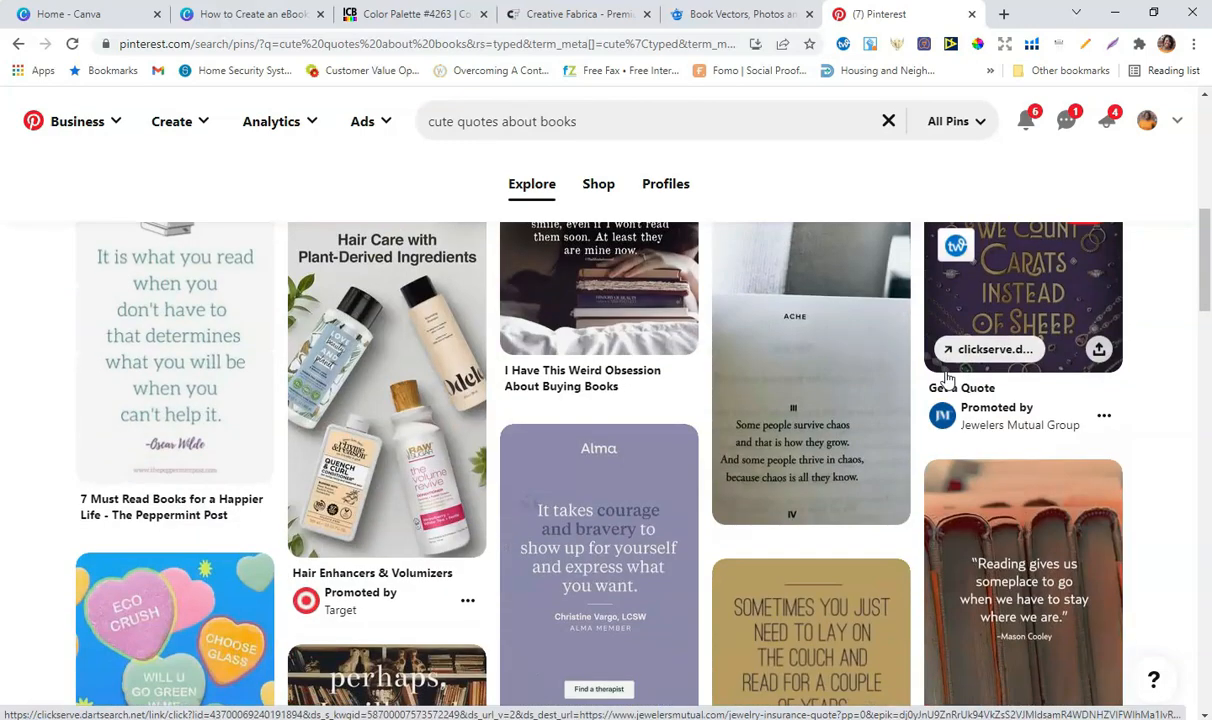
scroll(946, 378, "down", 2)
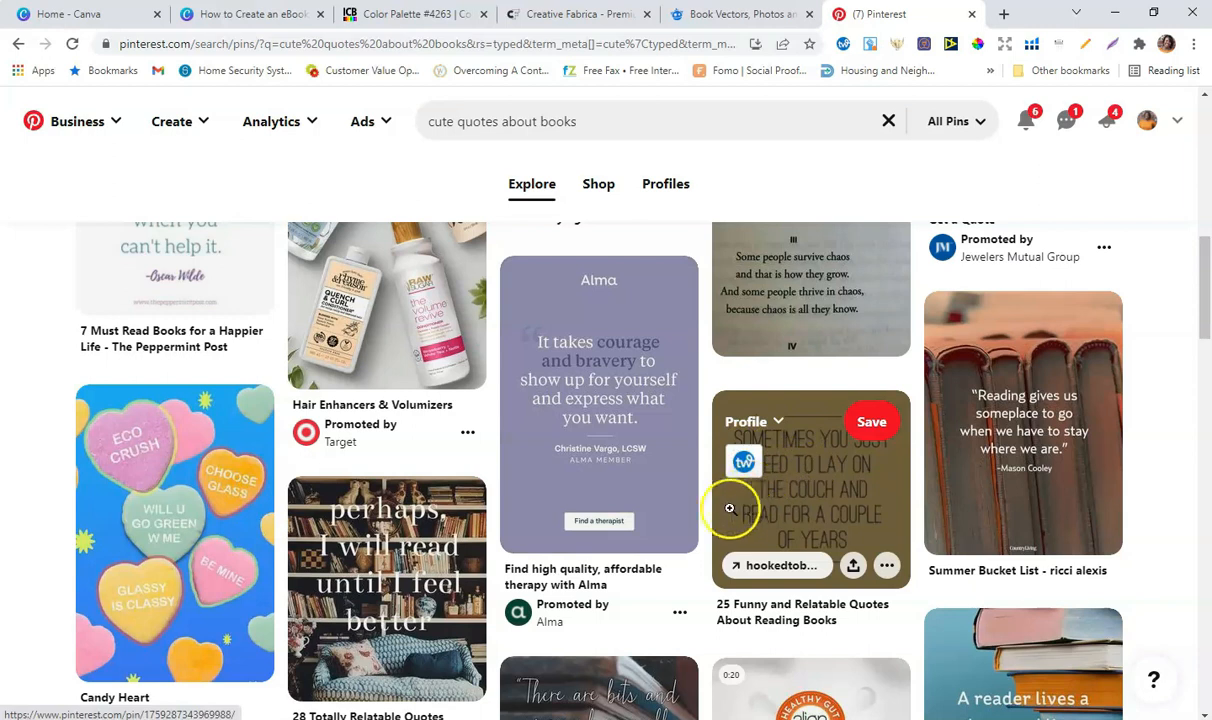
Open uspto.gov in a new browser tab, search the web for "uspto trademark search" and open the USPTO's trademark database page.
left_click(1004, 14)
type("uspto.gov")
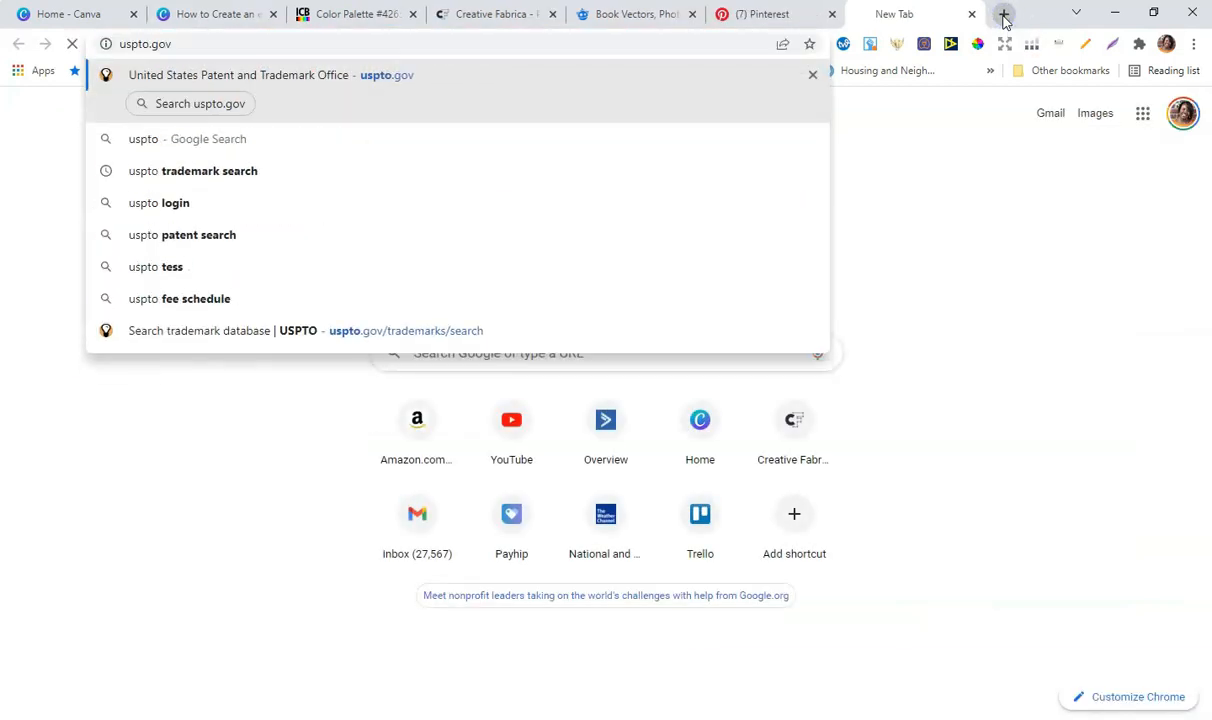
key("Return")
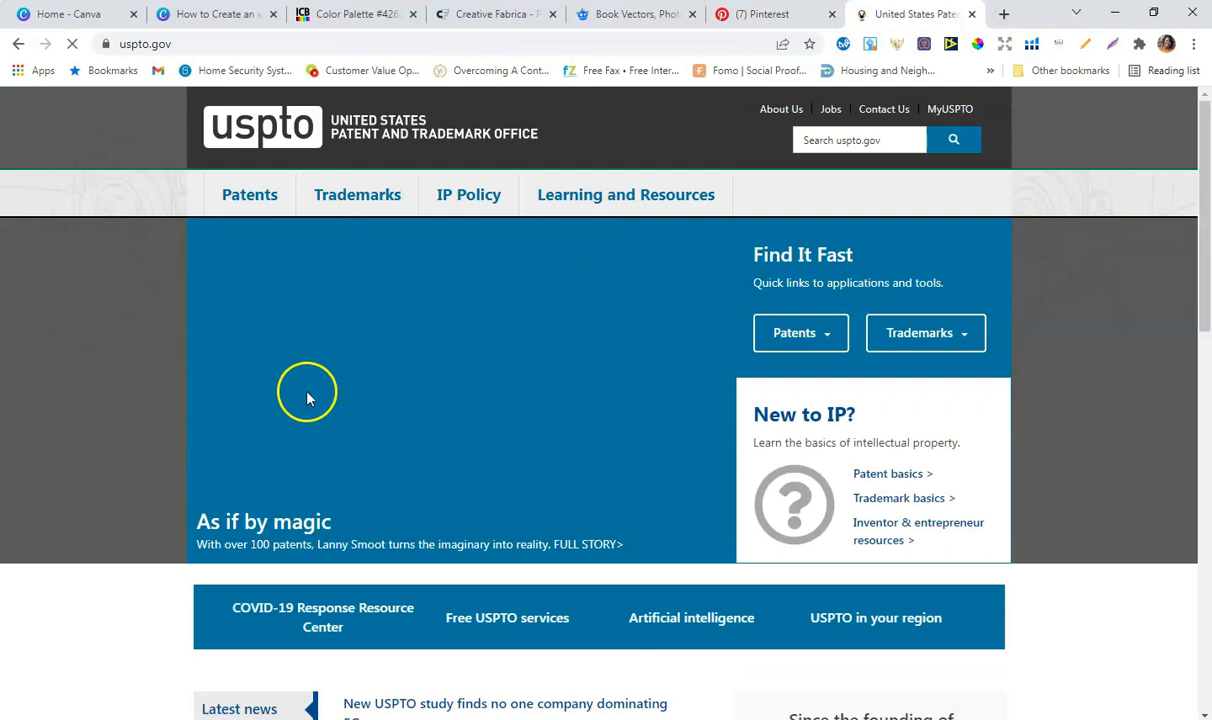
left_click(256, 44)
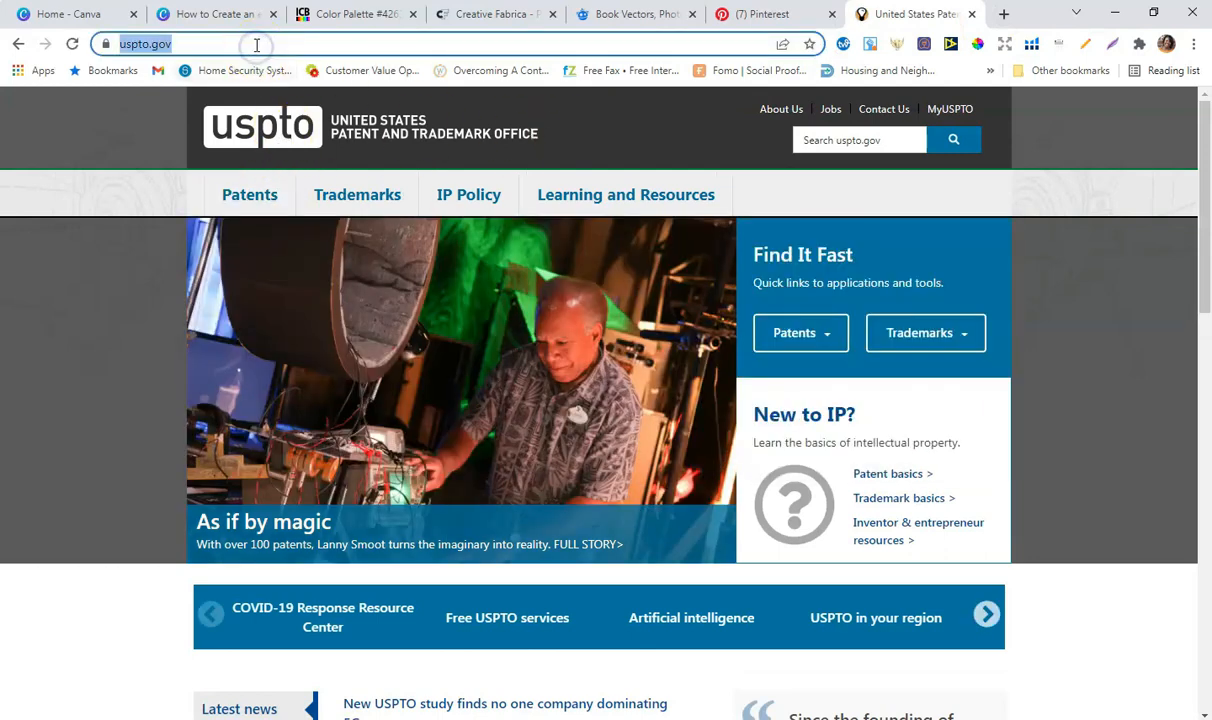
type("uspto tra")
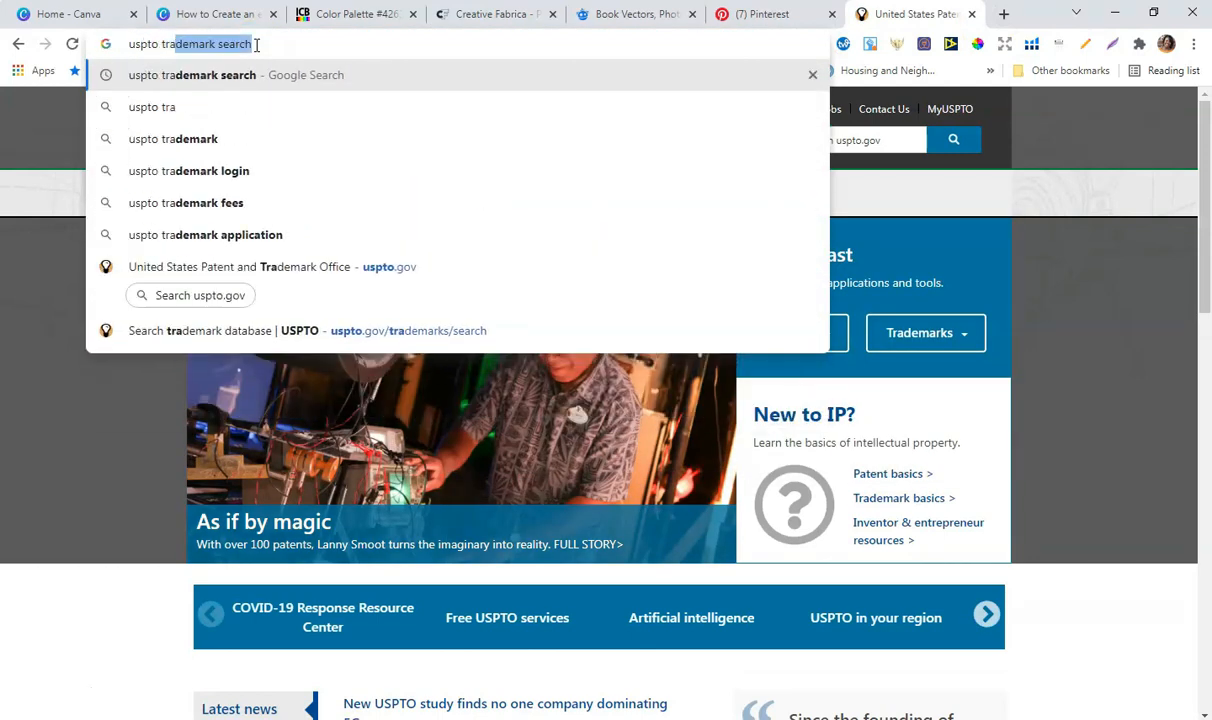
key("Return")
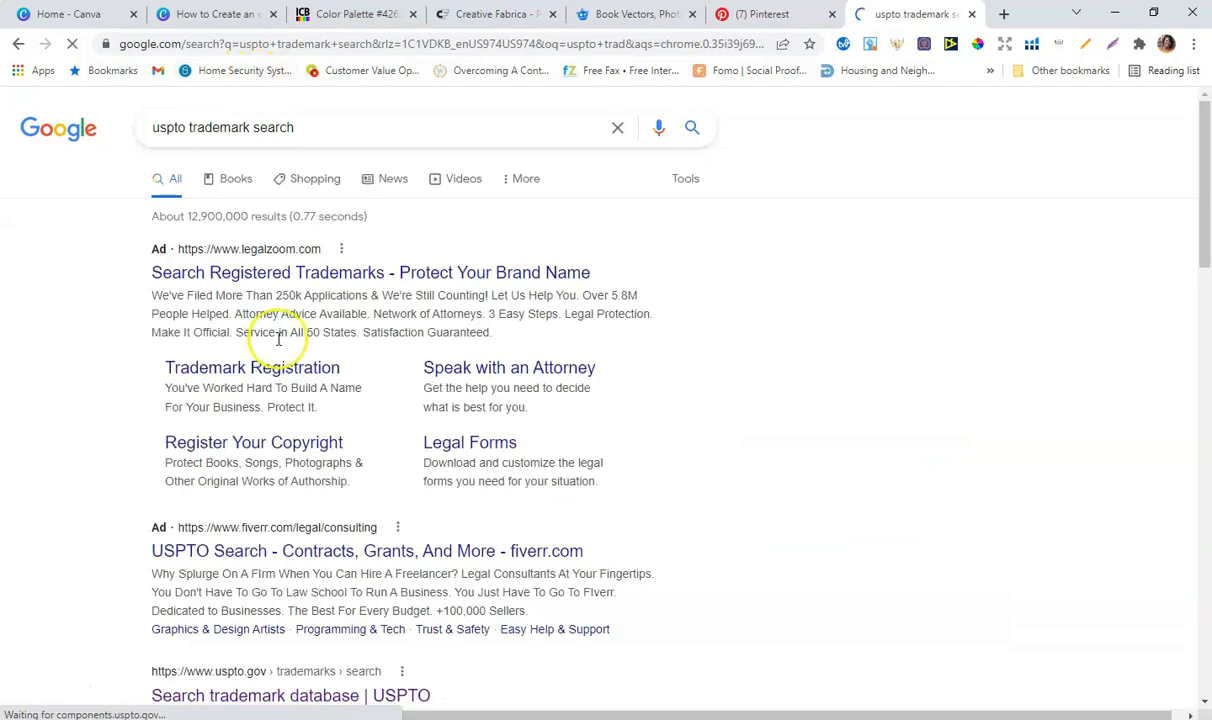
scroll(290, 330, "down", 3)
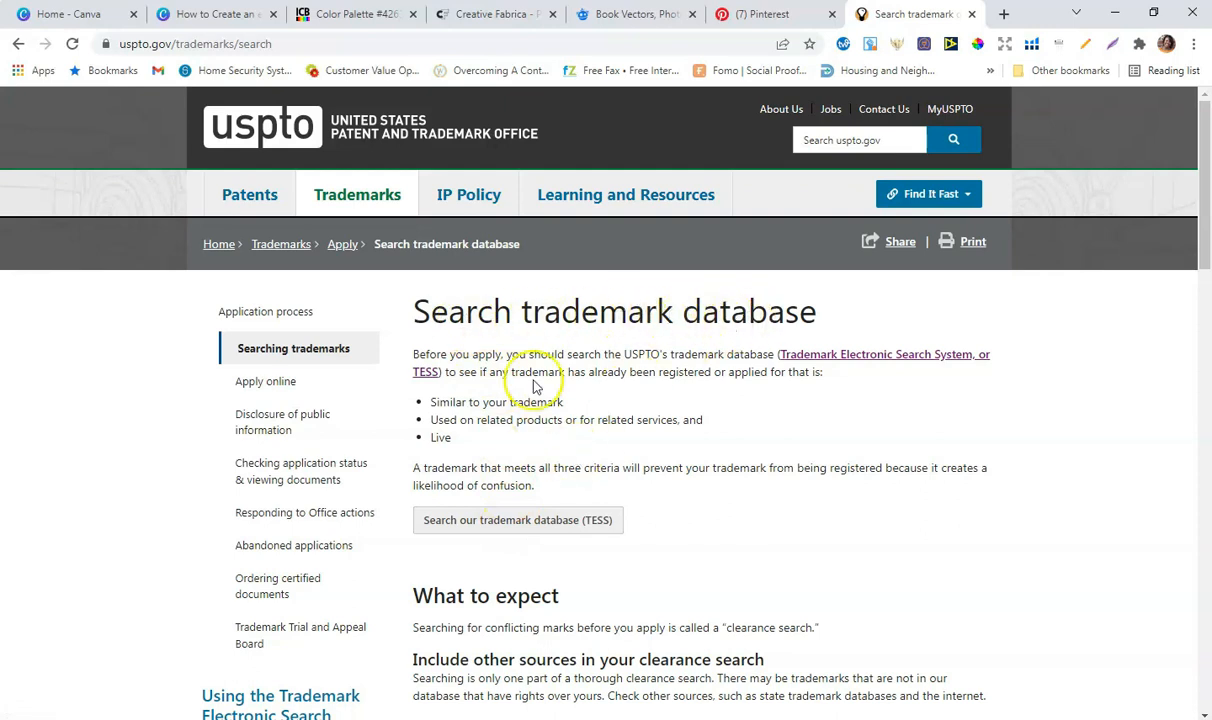
Run a basic word mark search in TESS for "sometimes you just need to lay on the couch and read for a couple of years".
left_click(485, 522)
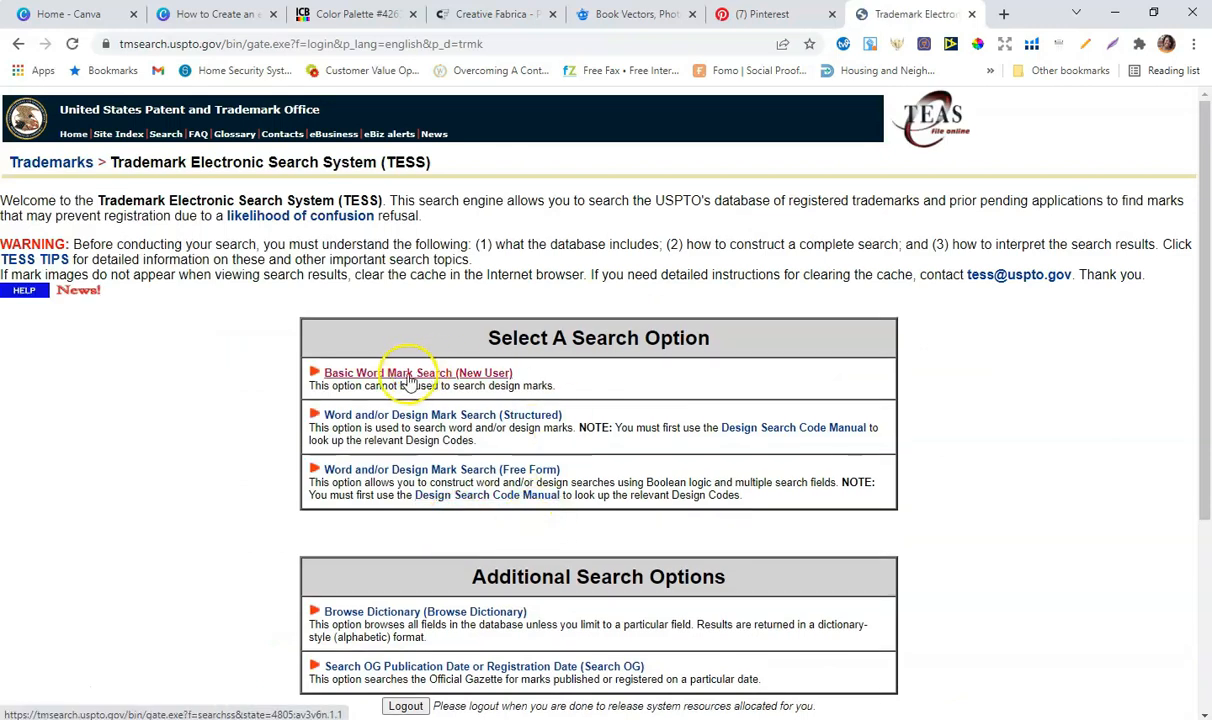
left_click(405, 380)
left_click(362, 353)
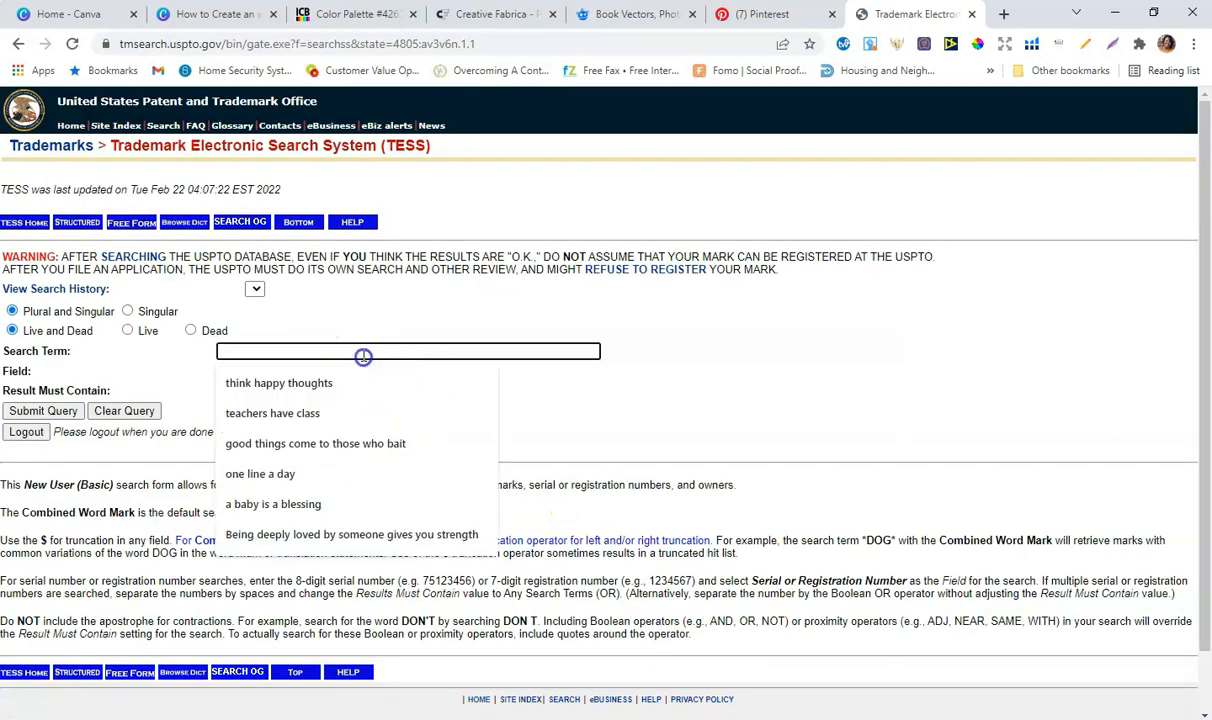
left_click(784, 17)
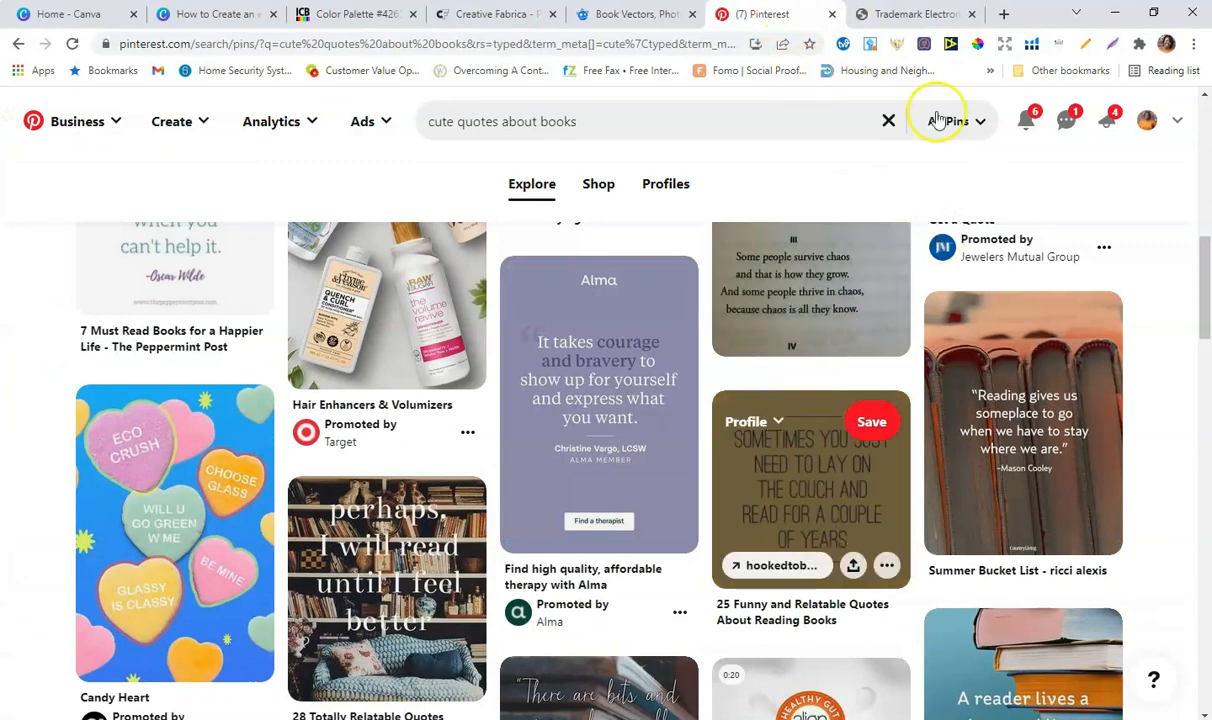
left_click(893, 18)
left_click(497, 345)
type("sometimes you just need to lay on the couch and read for a c")
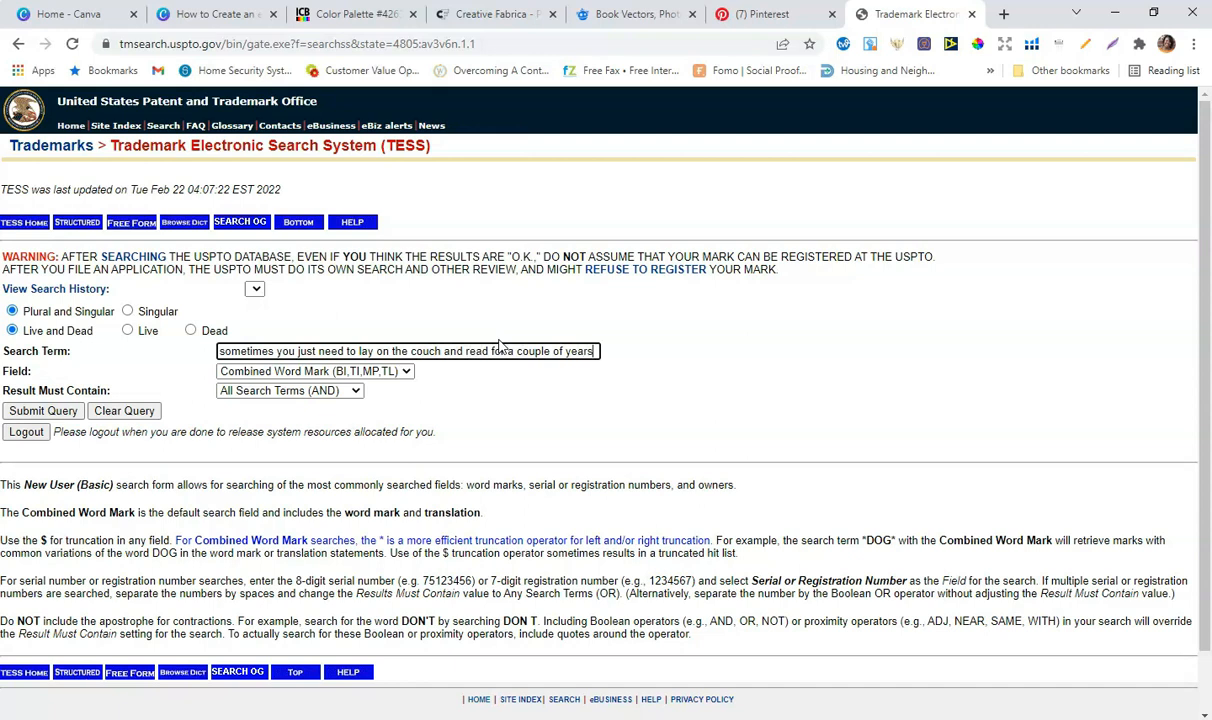
left_click(45, 411)
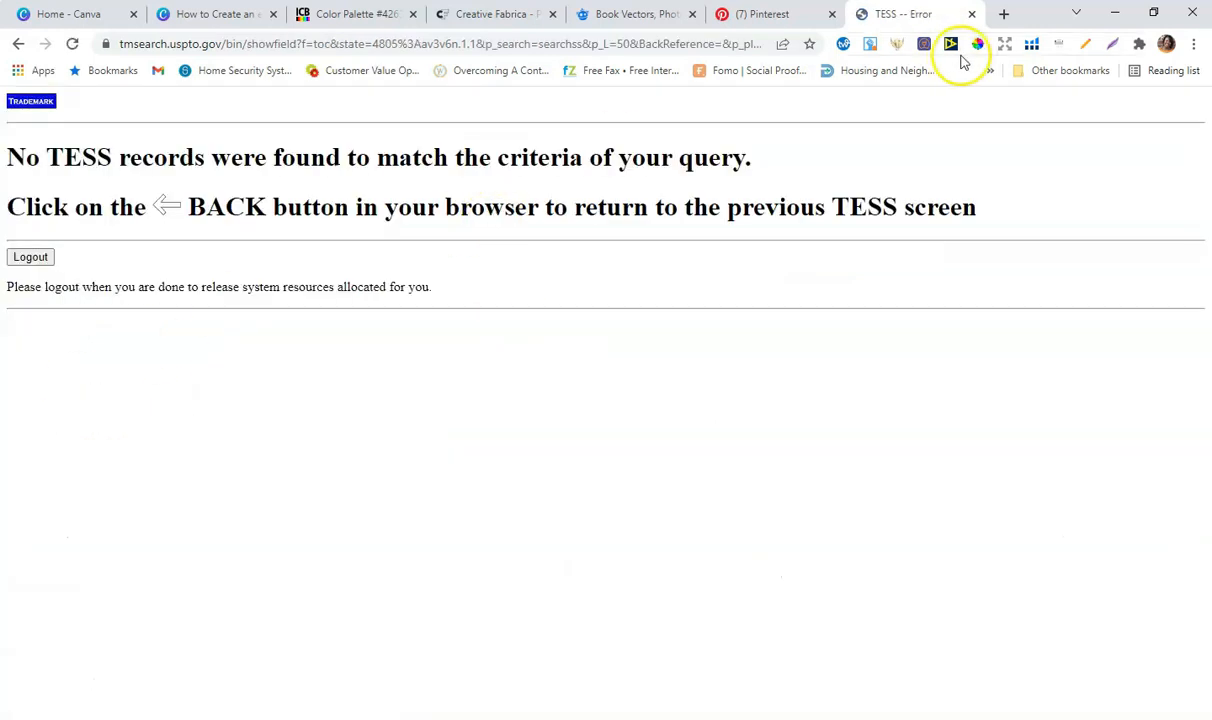
Back in Canva, replace the subheading with "Sometimes you just need to lay on the couch and read for a couple of hours" at size 28.
left_click(213, 14)
left_click(774, 552)
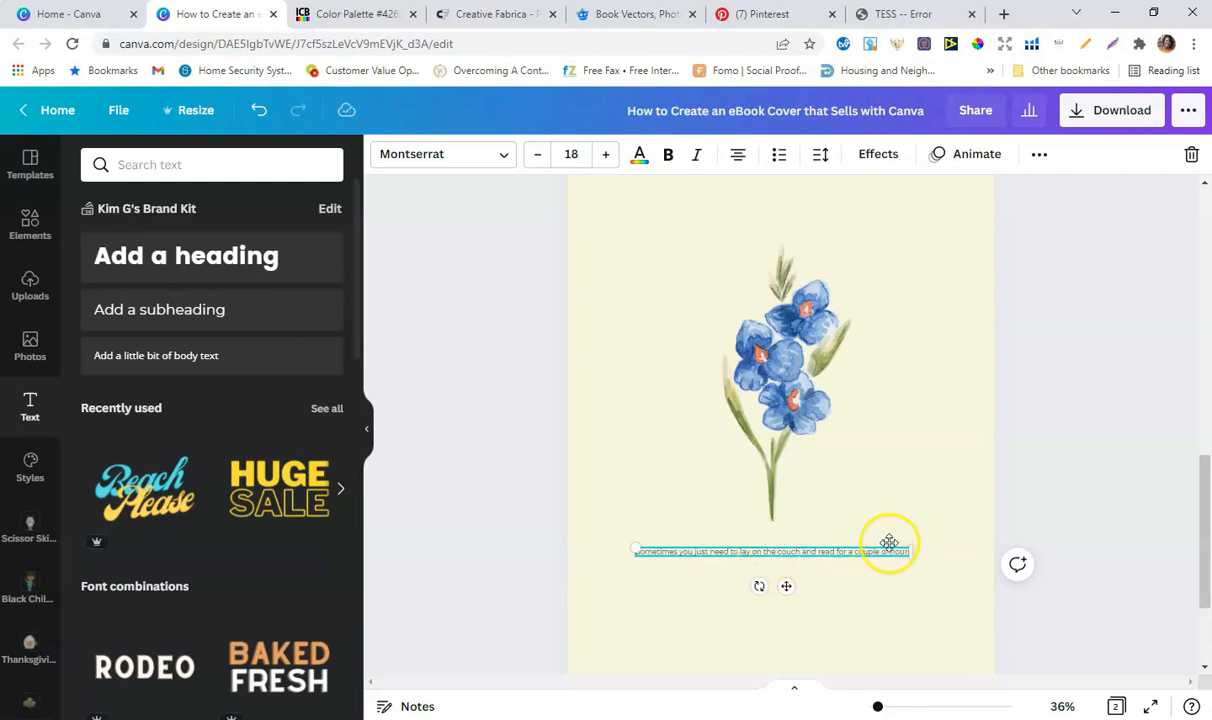
left_click(575, 162)
left_click(574, 438)
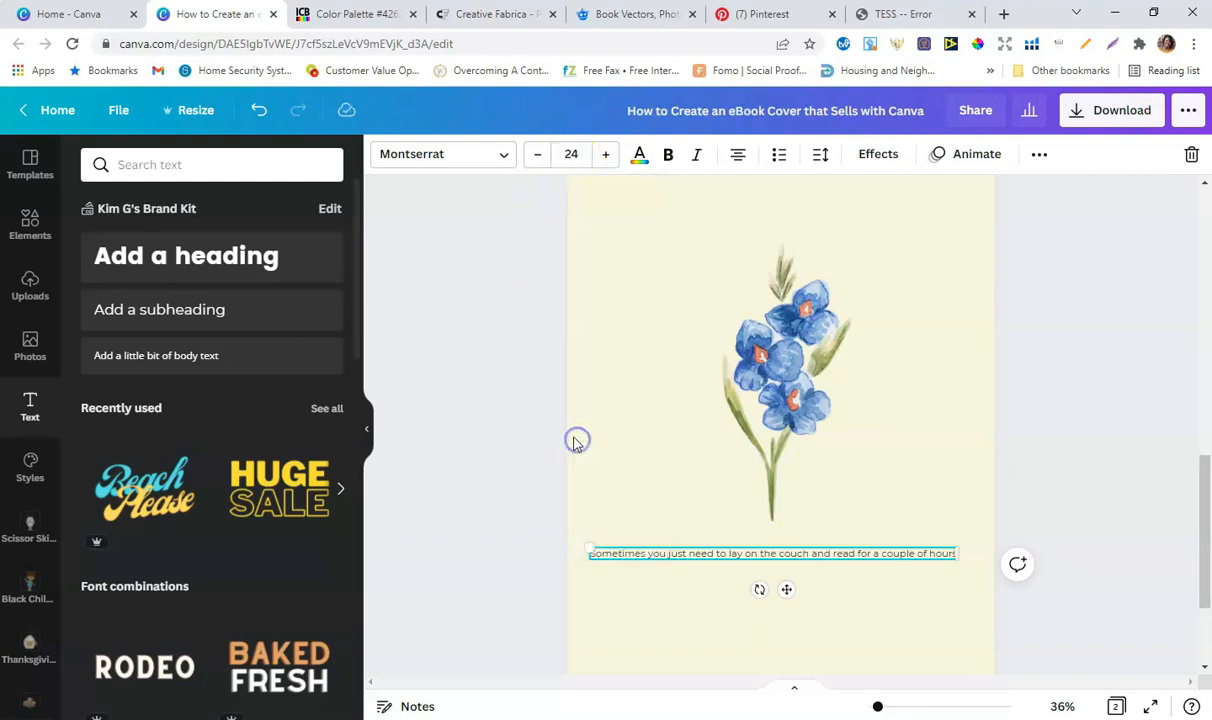
left_click(572, 157)
left_click(580, 403)
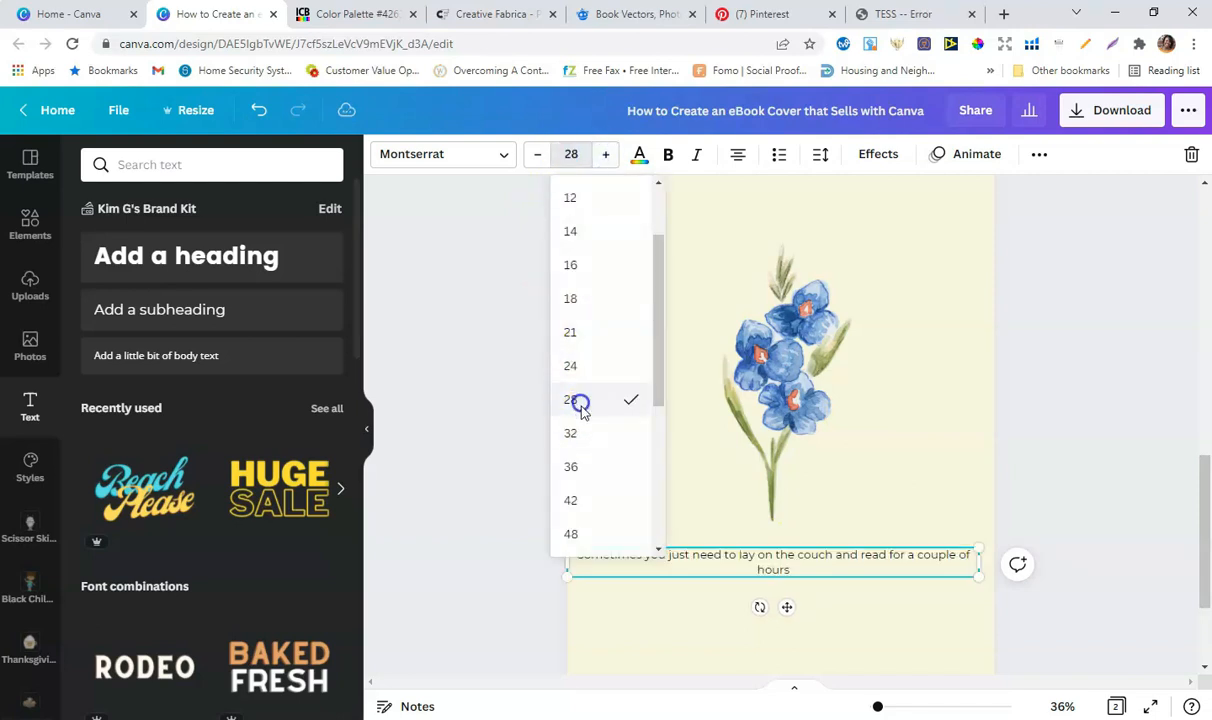
Narrow the quote's text box so it wraps onto two balanced lines, and centre it beneath the flower stem.
left_click_drag(982, 563, 818, 560)
left_click(901, 457)
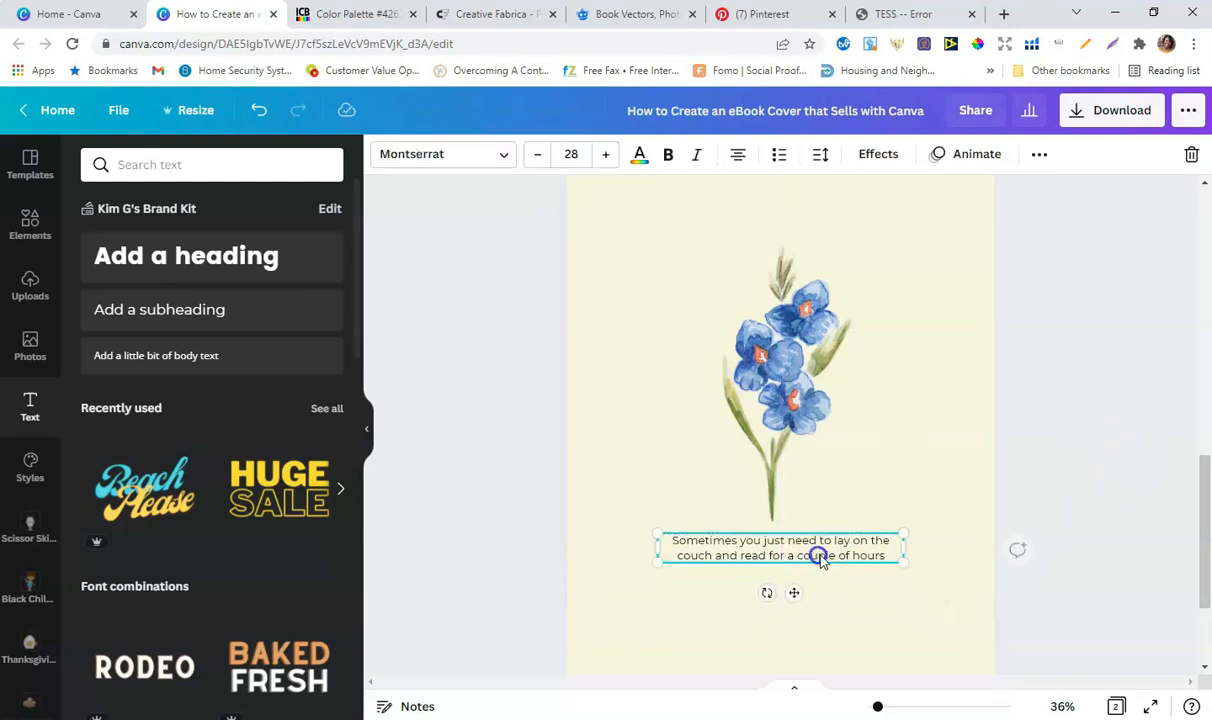
mouse_move(903, 544)
left_mouse_down()
mouse_move(857, 544)
mouse_move(817, 565)
mouse_move(897, 562)
left_mouse_up()
left_click(1122, 437)
Increase the quote's font size to 33.
double_click(787, 549)
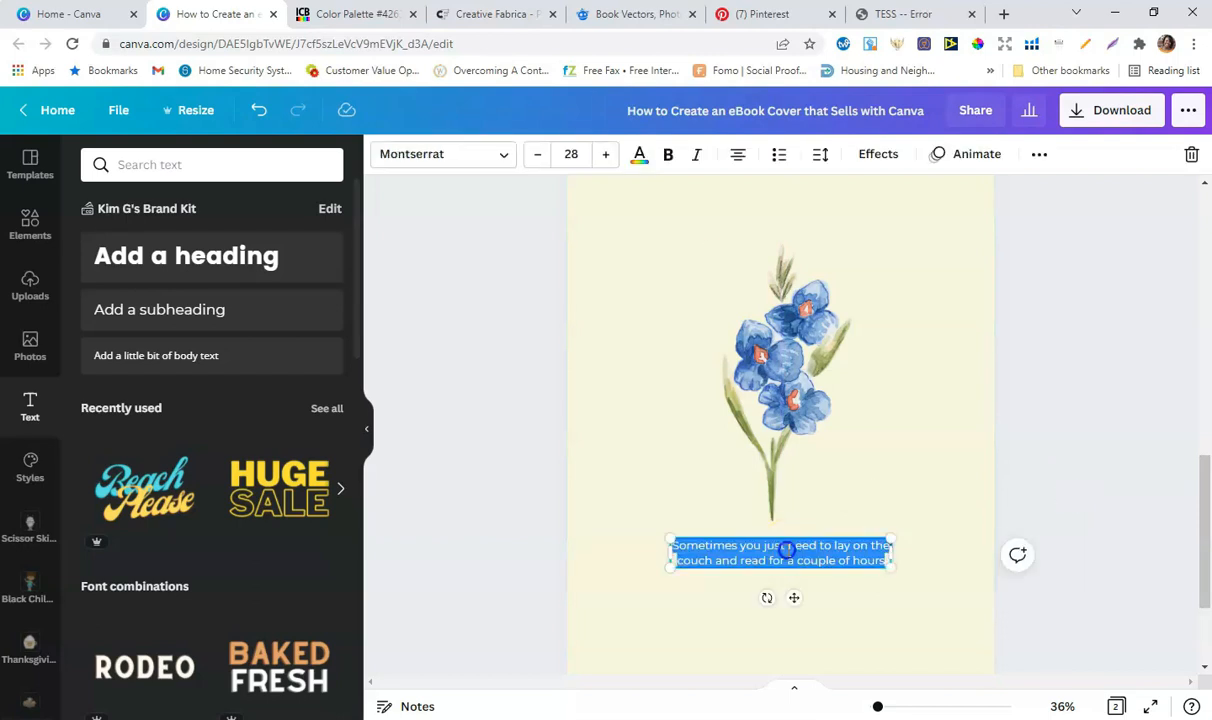
left_click(605, 154)
left_click(605, 154)
left_click(605, 154)
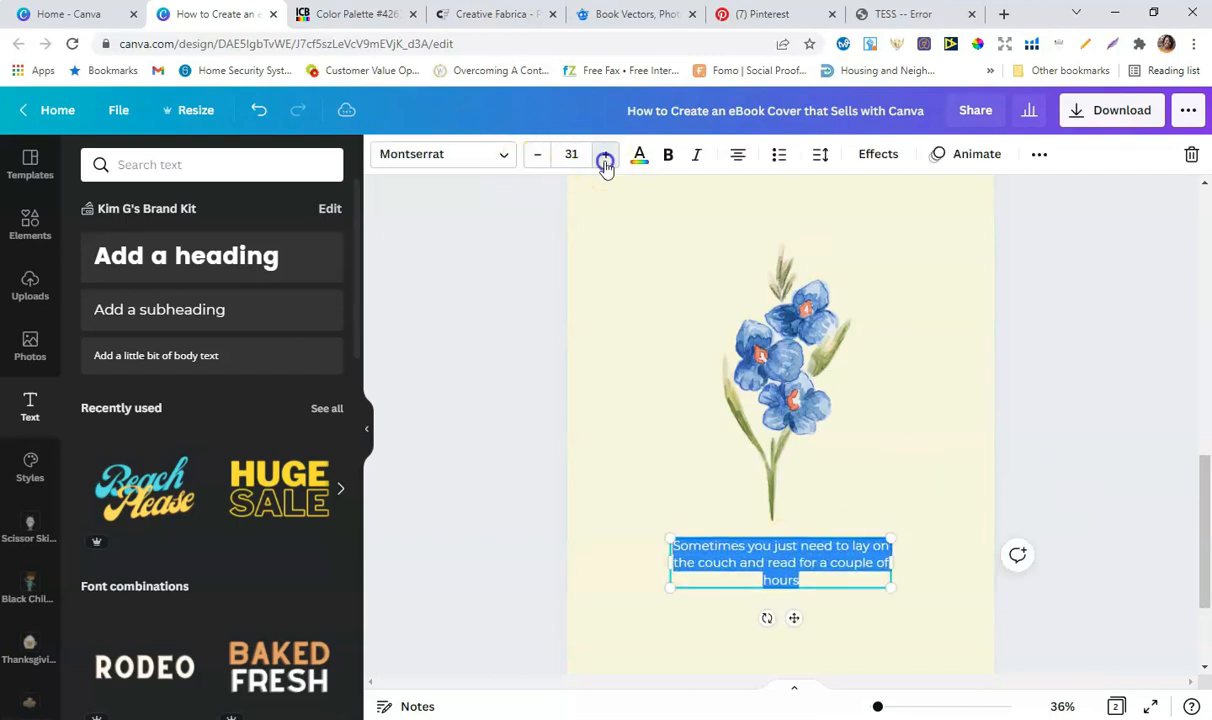
left_click(605, 154)
left_click(605, 154)
Change the quote's font to Baby Script and narrow its text box.
left_click(505, 155)
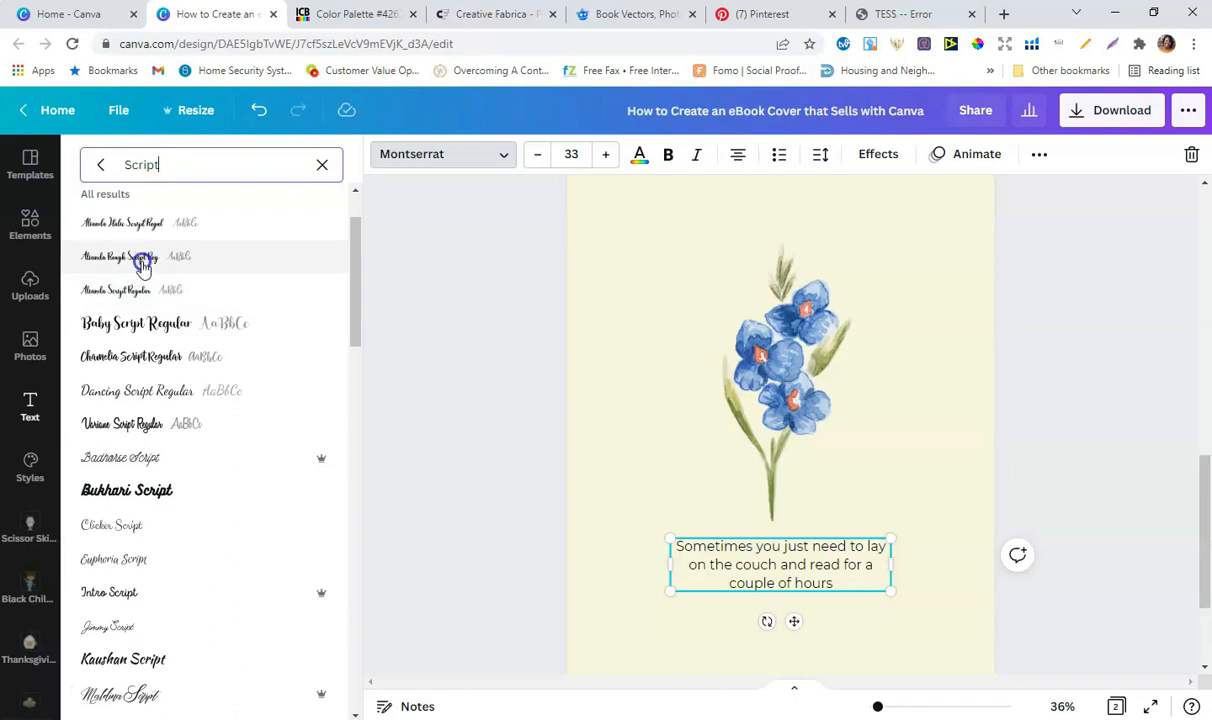
left_click(145, 322)
left_click_drag(915, 551, 835, 555)
left_click(1017, 545)
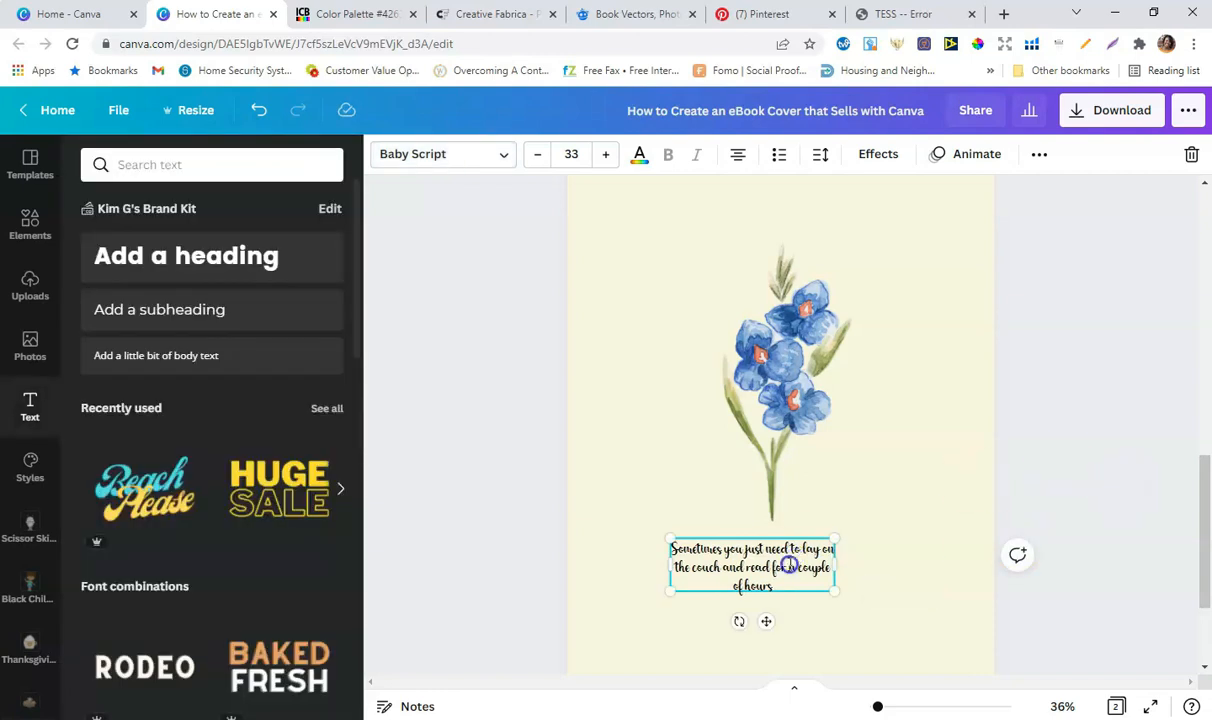
Centre the quote's text box horizontally beneath the flower stem and select its text.
left_click(1144, 438)
left_click_drag(877, 706, 879, 705)
scroll(784, 541, "down", 1)
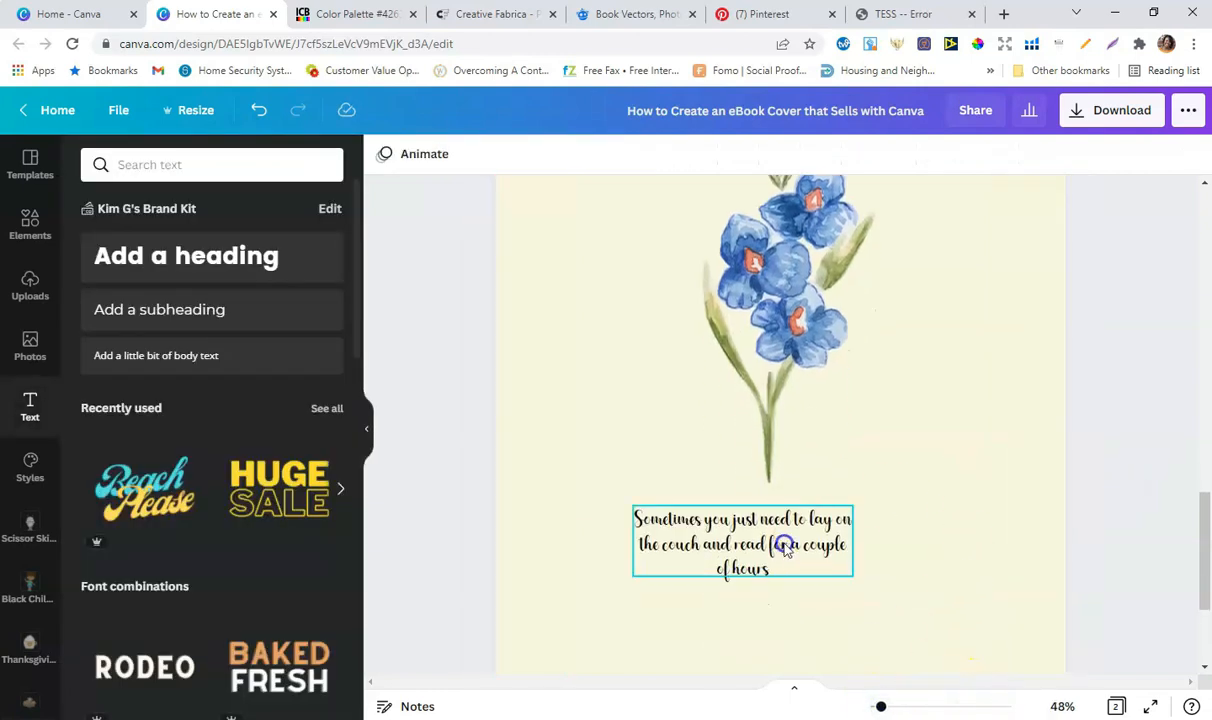
left_click(806, 541)
left_click_drag(806, 541, 717, 520)
left_click(811, 556)
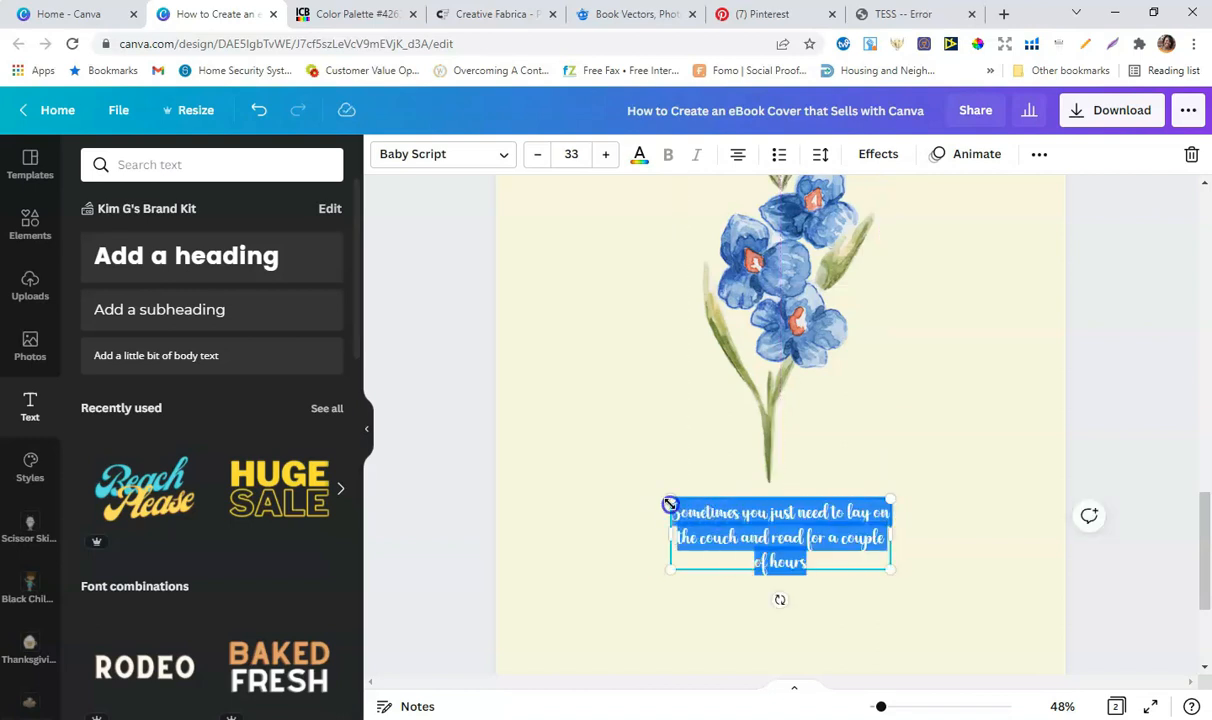
Change the quote's font to Brittany.
left_click(488, 155)
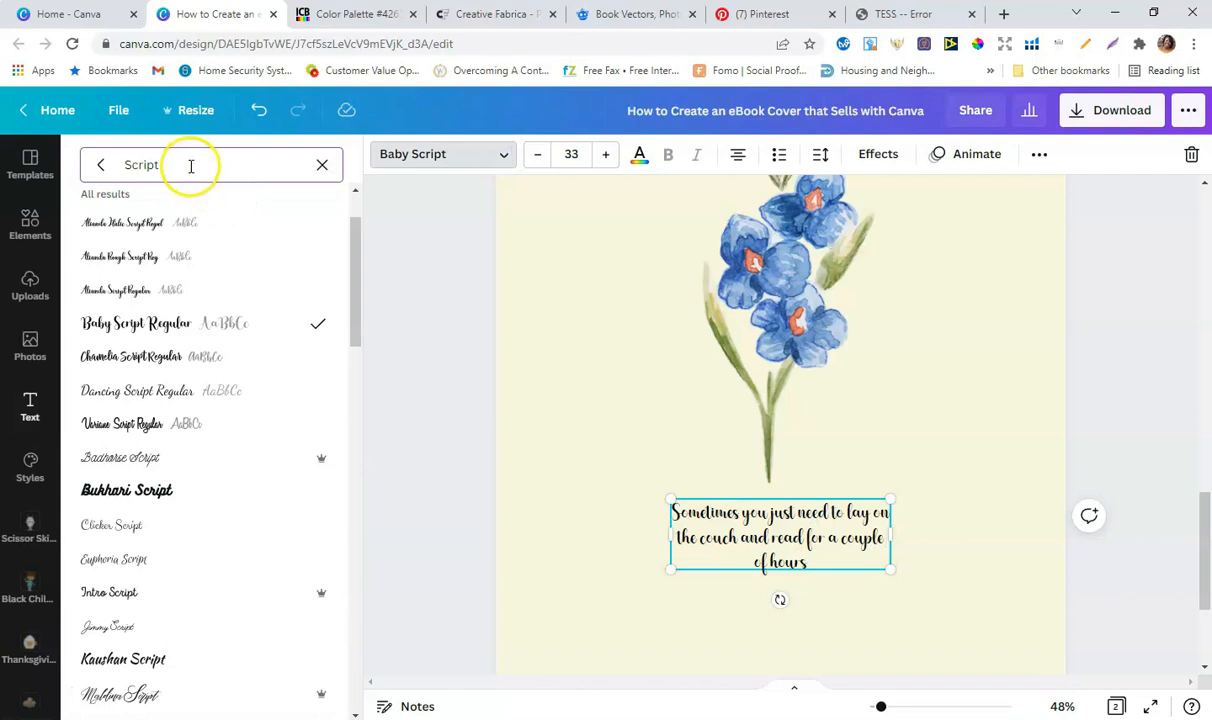
type("Brittan")
key("BackSpace")
key("BackSpace")
type("tany")
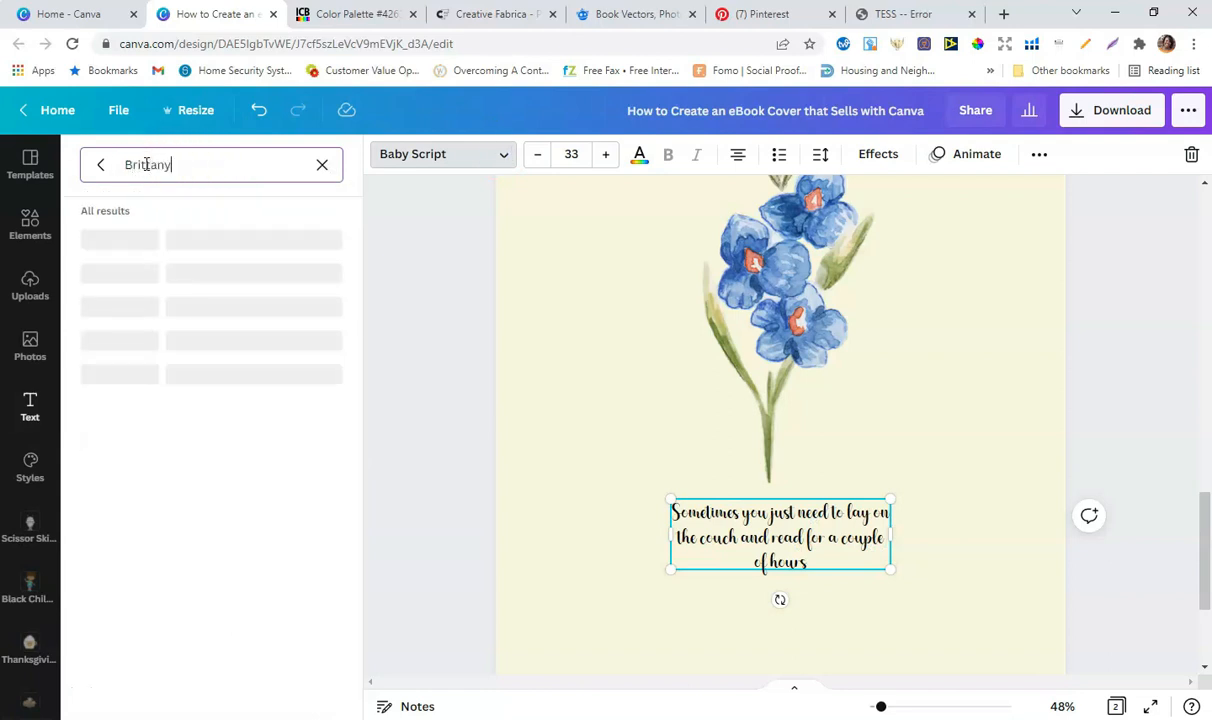
left_click(115, 232)
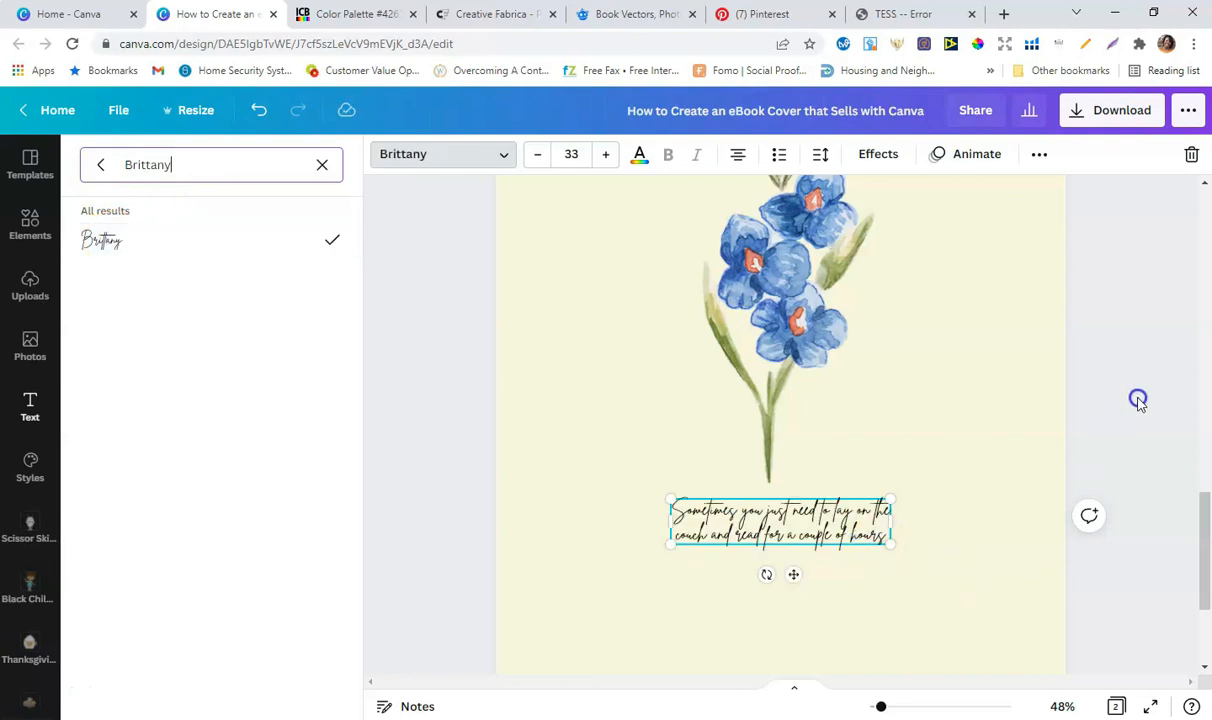
Wrap the quote onto three lines, scale its text up to about size 39.1 and centre it under the flower stem.
left_click(1138, 400)
left_click_drag(892, 522, 801, 523)
left_click(970, 508)
left_click_drag(866, 567, 900, 574)
left_click(519, 471)
left_click(691, 521)
left_click_drag(691, 521, 684, 522)
Recolour the whole quote with the muted brick red from the document colours.
left_click_drag(841, 562, 680, 508)
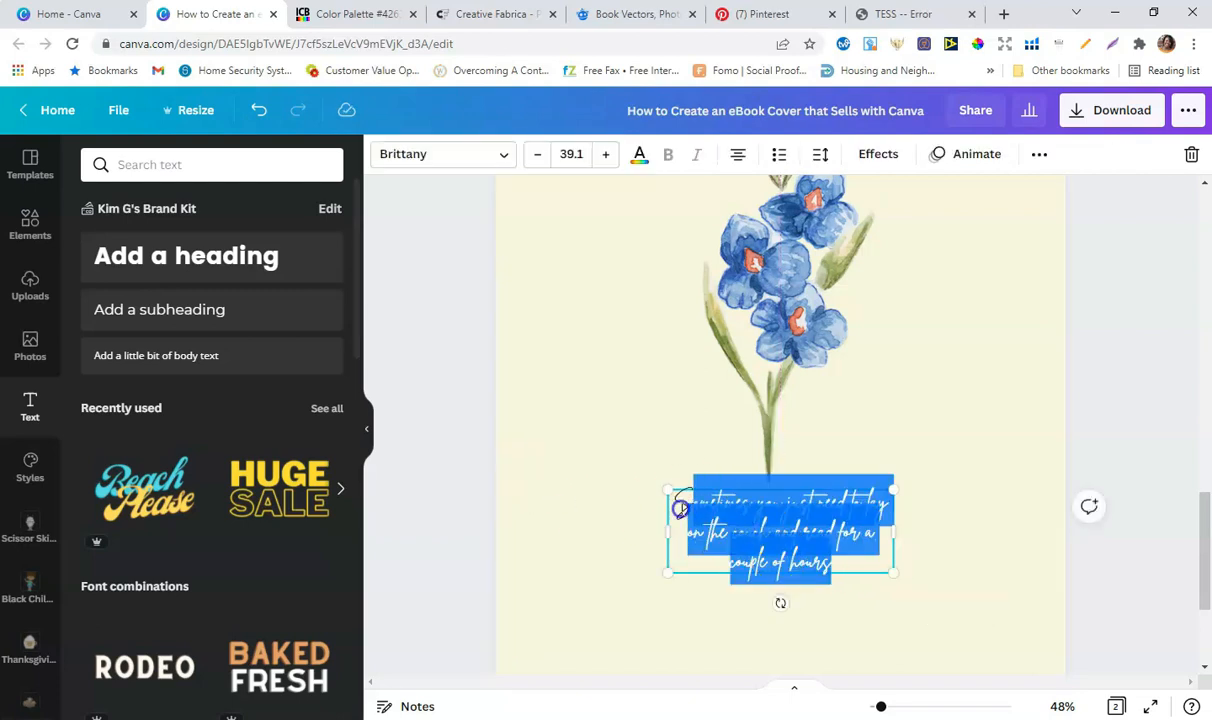
left_click(634, 157)
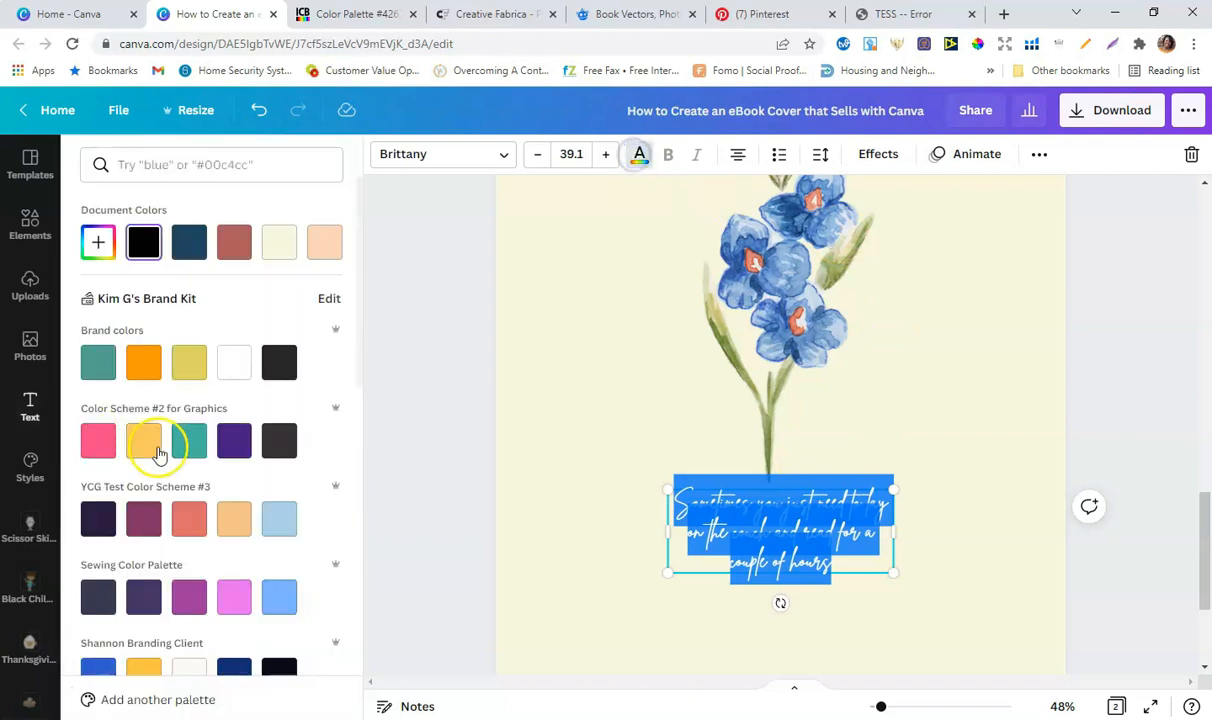
scroll(190, 440, "down", 1)
scroll(215, 350, "up", 1)
left_click(233, 238)
left_click(401, 322)
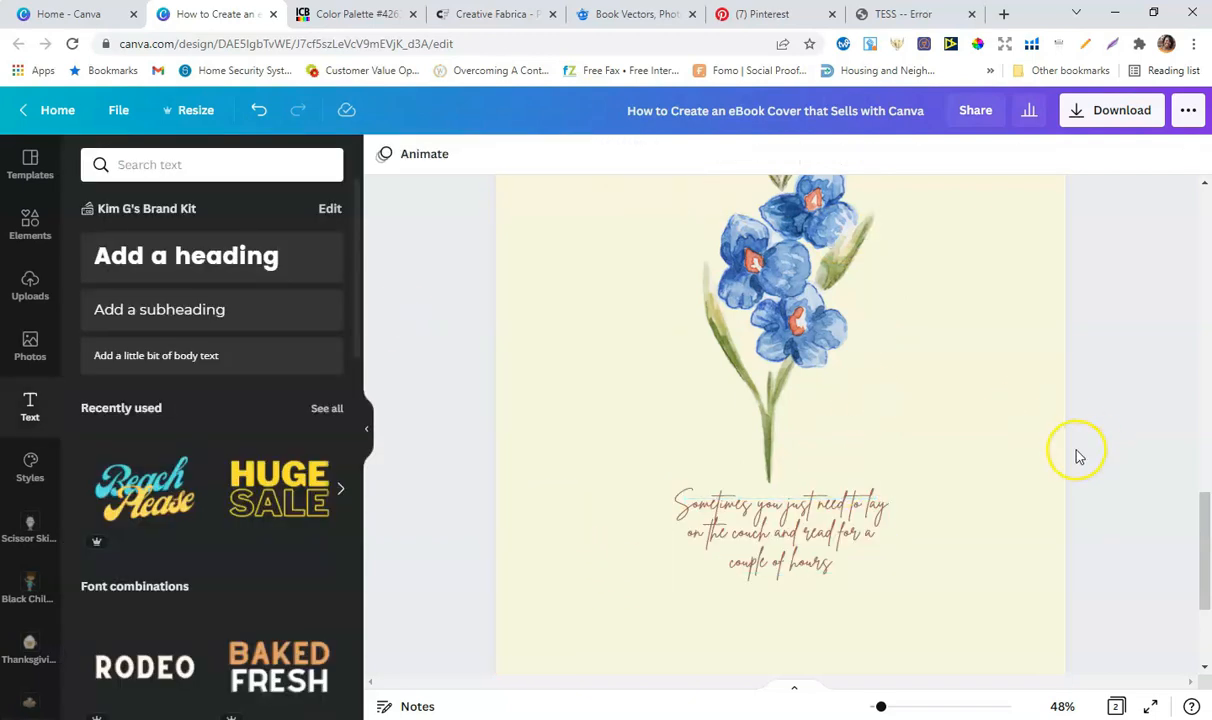
Add the attribution "- Unknown" to the quote's text box, separated from the quote by a blank line.
left_click_drag(881, 708, 877, 707)
left_click(793, 522)
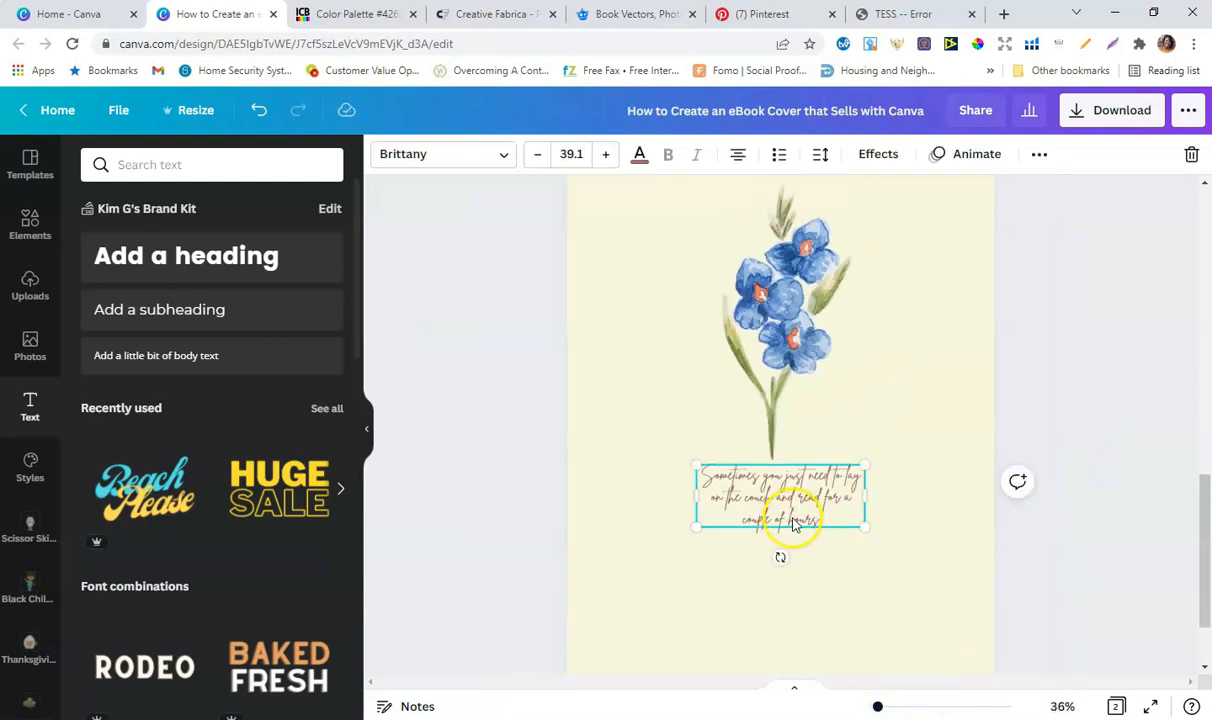
key("Return")
key("Return")
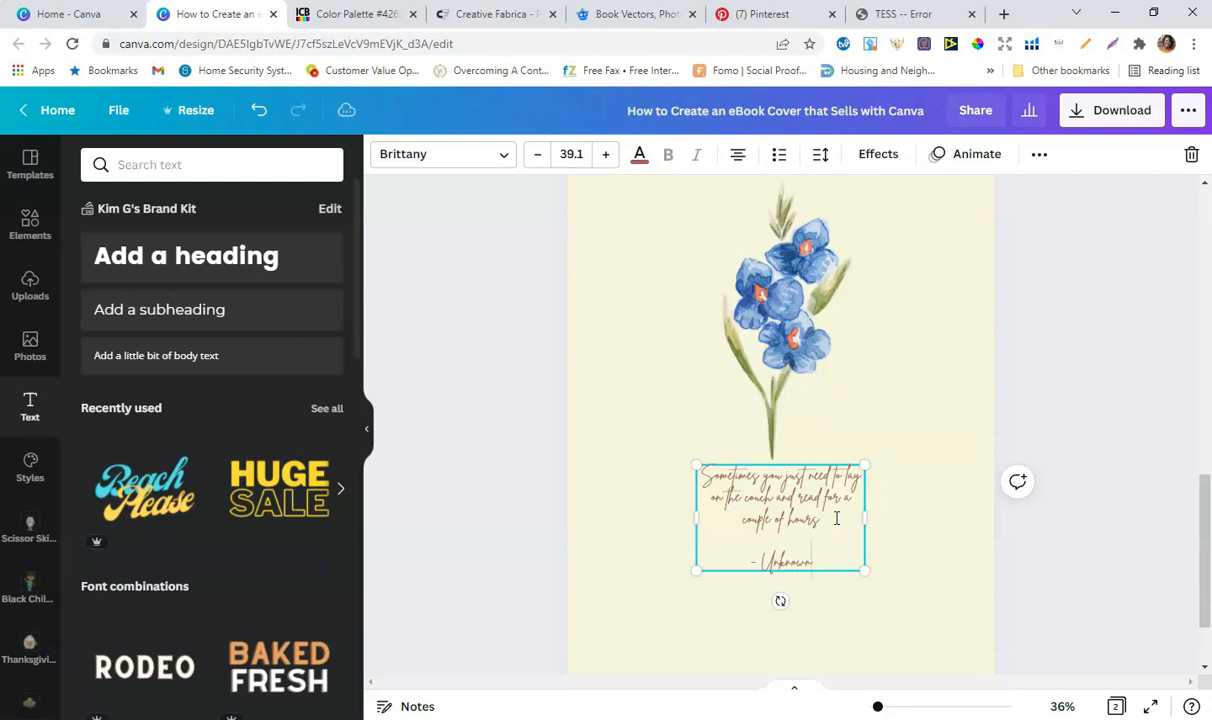
left_click(802, 564)
left_click_drag(814, 562, 763, 561)
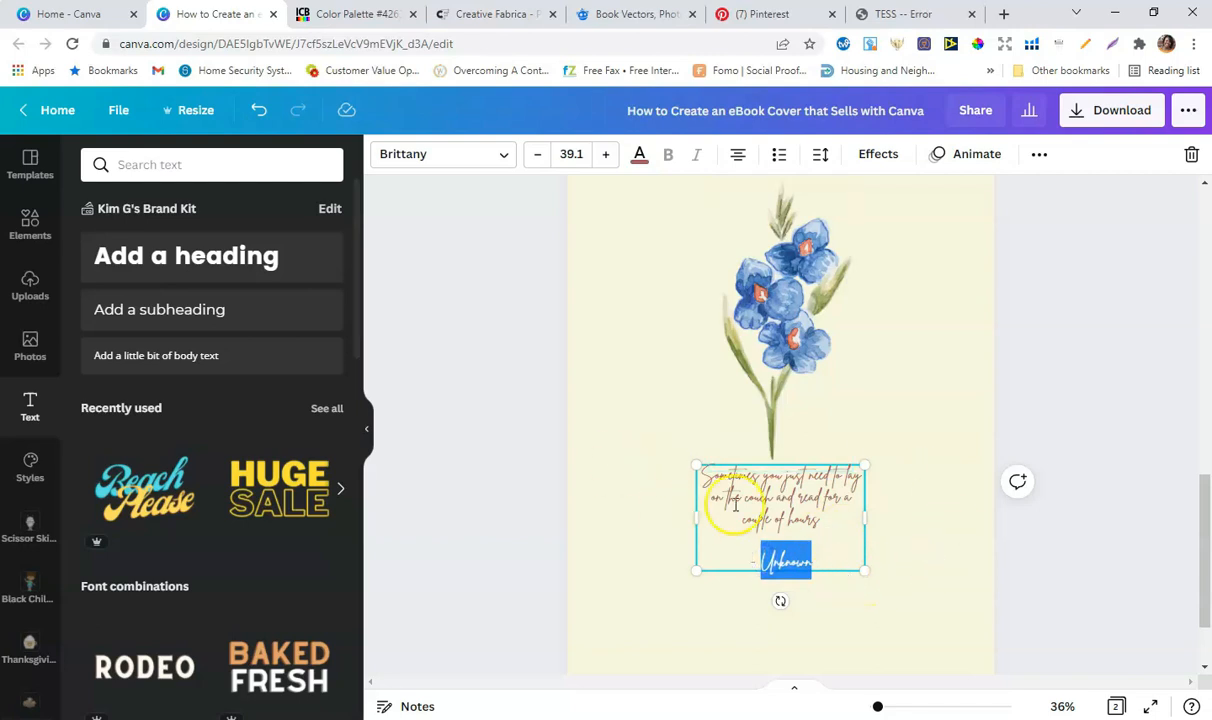
left_click(1050, 440)
Review the layout of the second page with its flower and quote, and look back toward the cover.
left_click(775, 515)
left_click_drag(775, 515, 775, 514)
left_click(1076, 413)
scroll(1077, 414, "up", 3)
scroll(1078, 416, "down", 3)
scroll(1074, 414, "up", 2)
scroll(1074, 417, "down", 3)
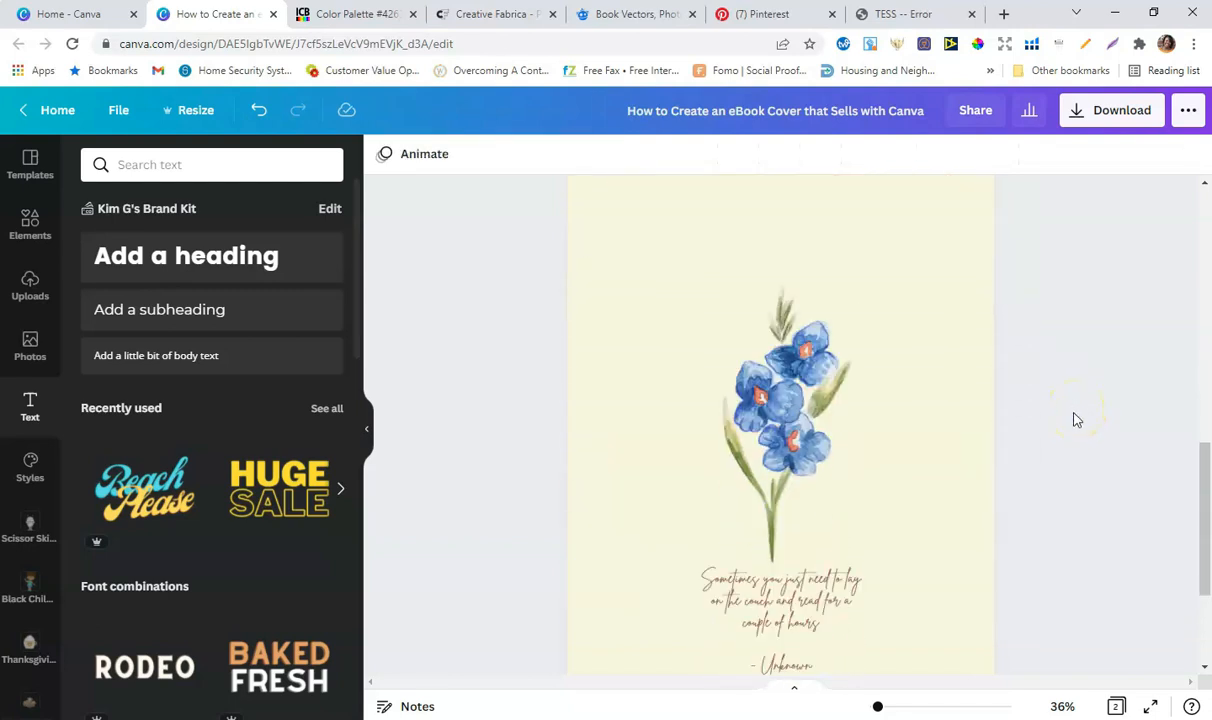
left_click(955, 603)
scroll(1198, 430, "up", 5)
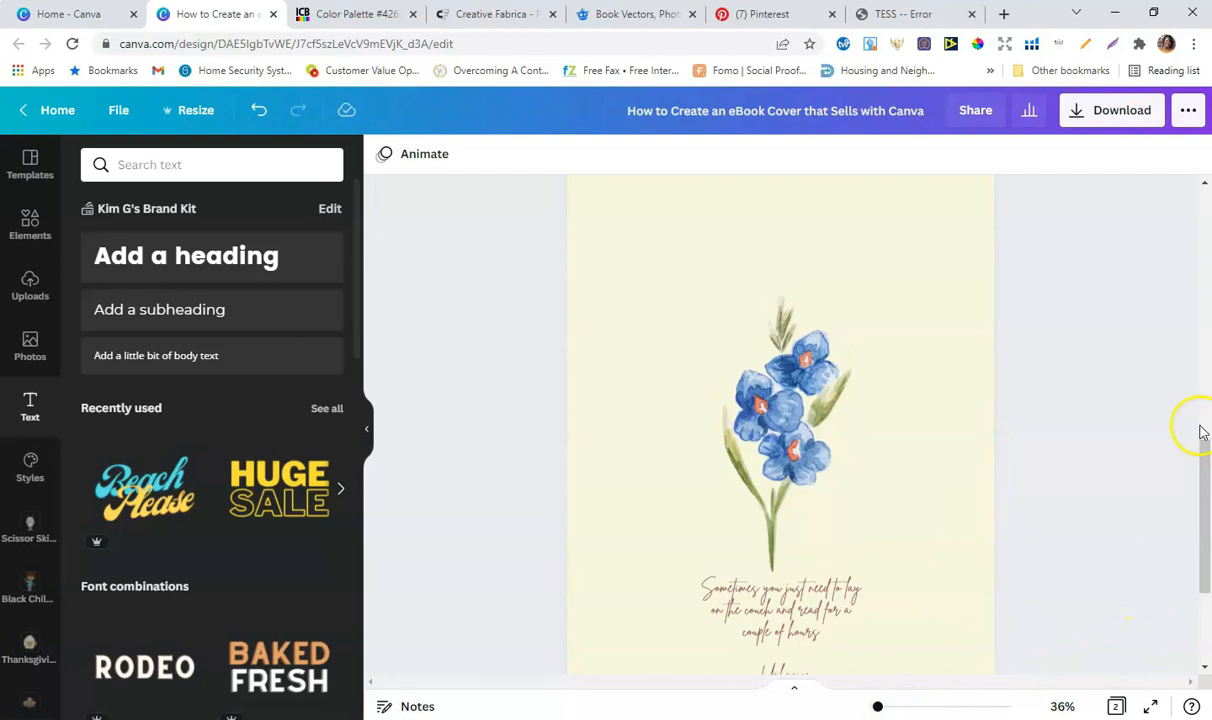
Download both pages of the eBook design as a PDF Print file.
scroll(1198, 430, "down", 2)
scroll(1198, 431, "down", 1)
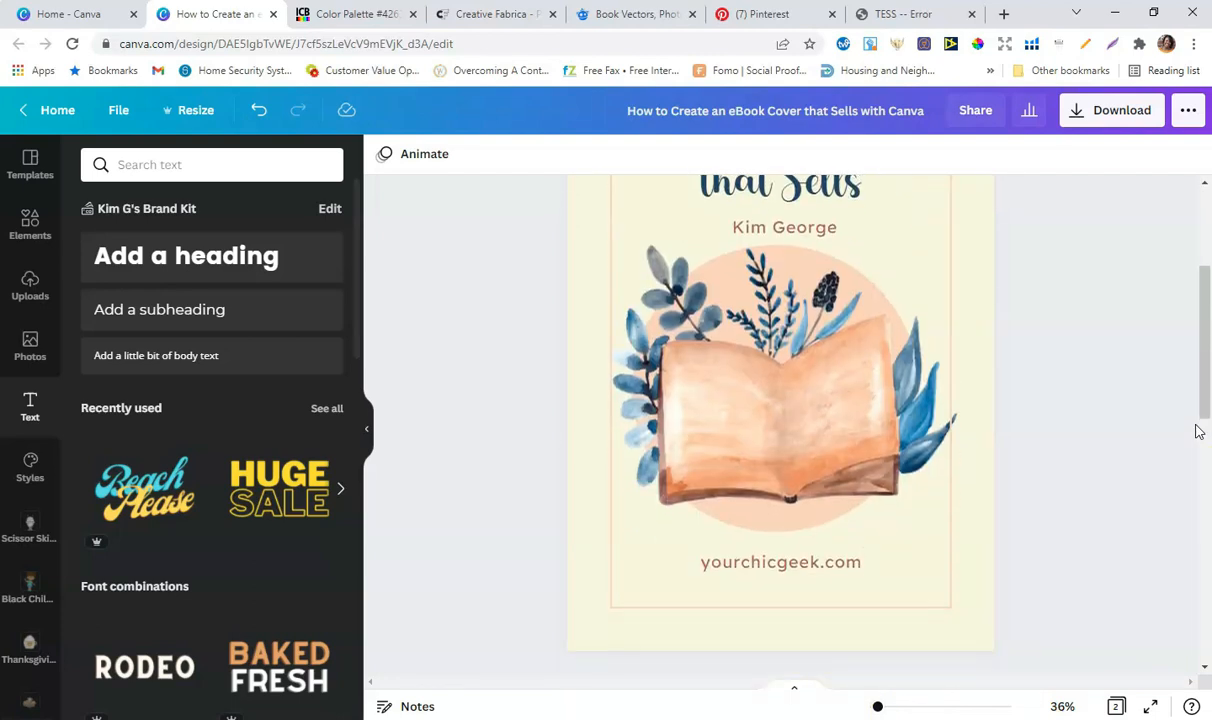
left_click(1102, 119)
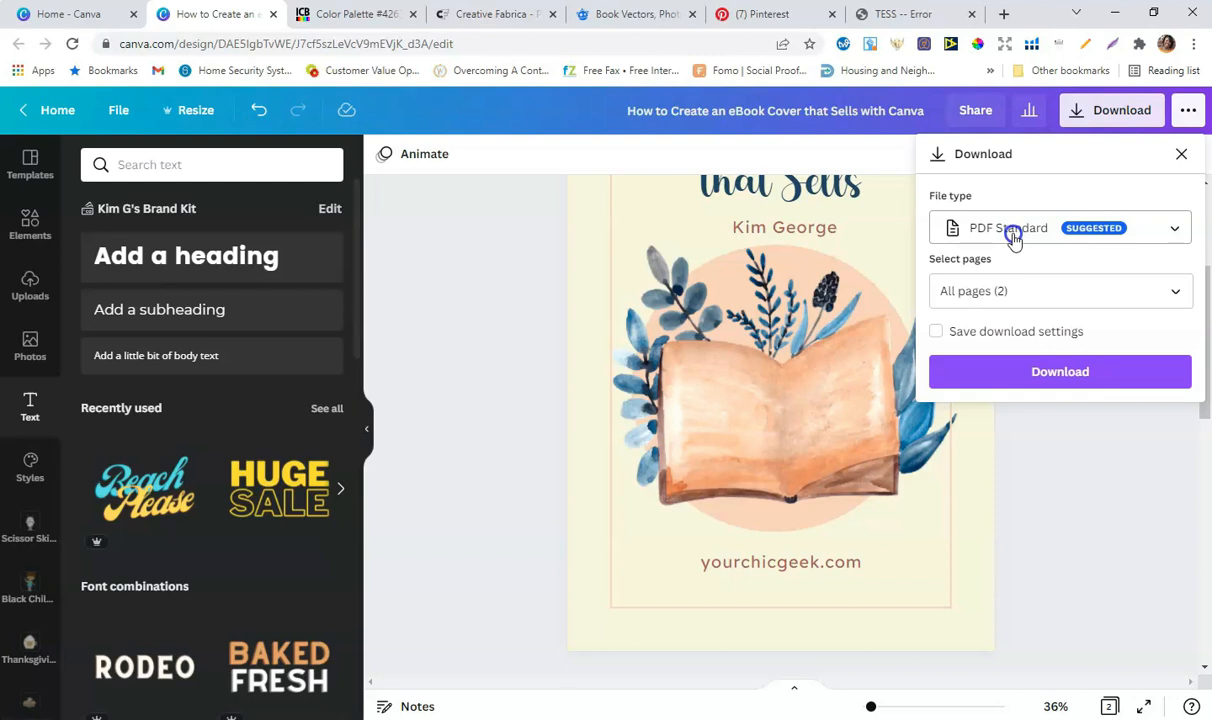
left_click(1170, 230)
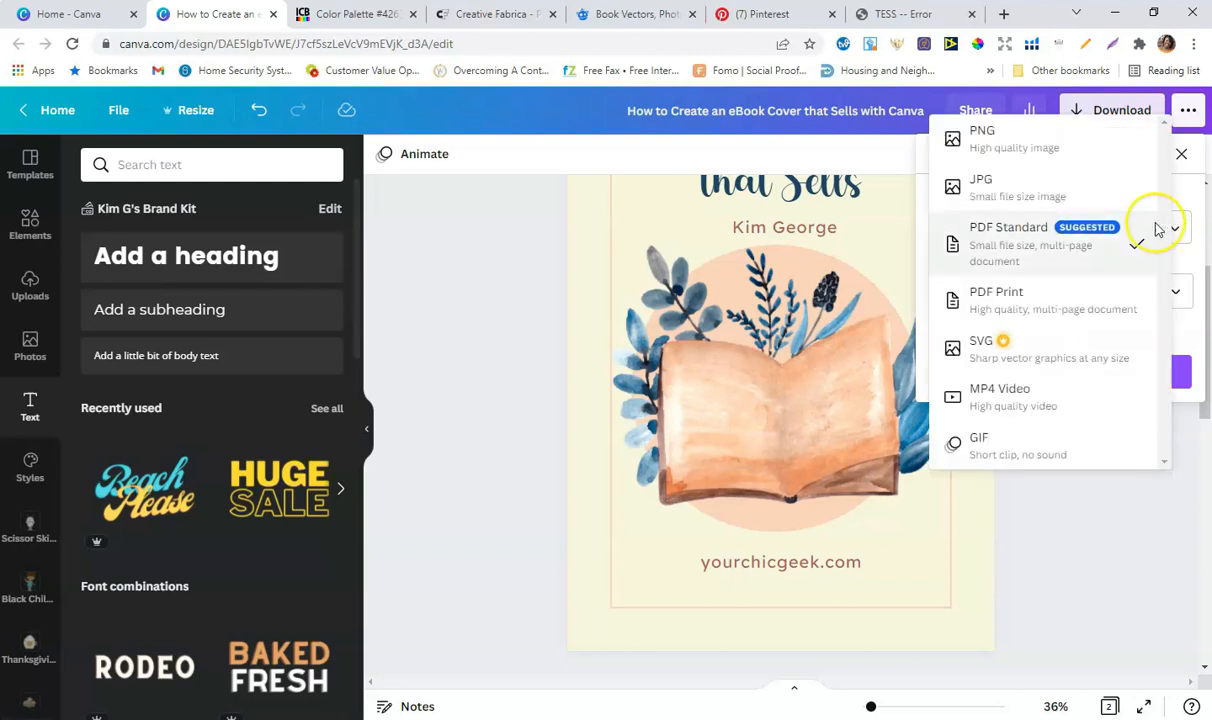
left_click(1006, 315)
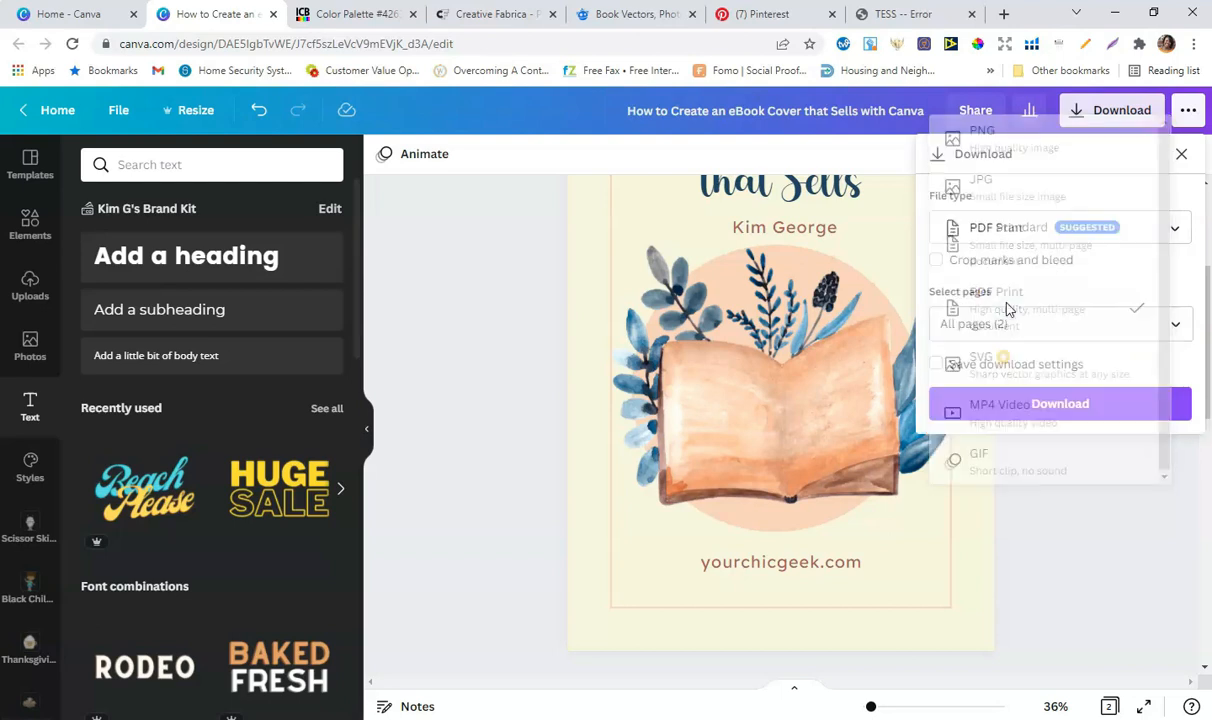
left_click(1035, 418)
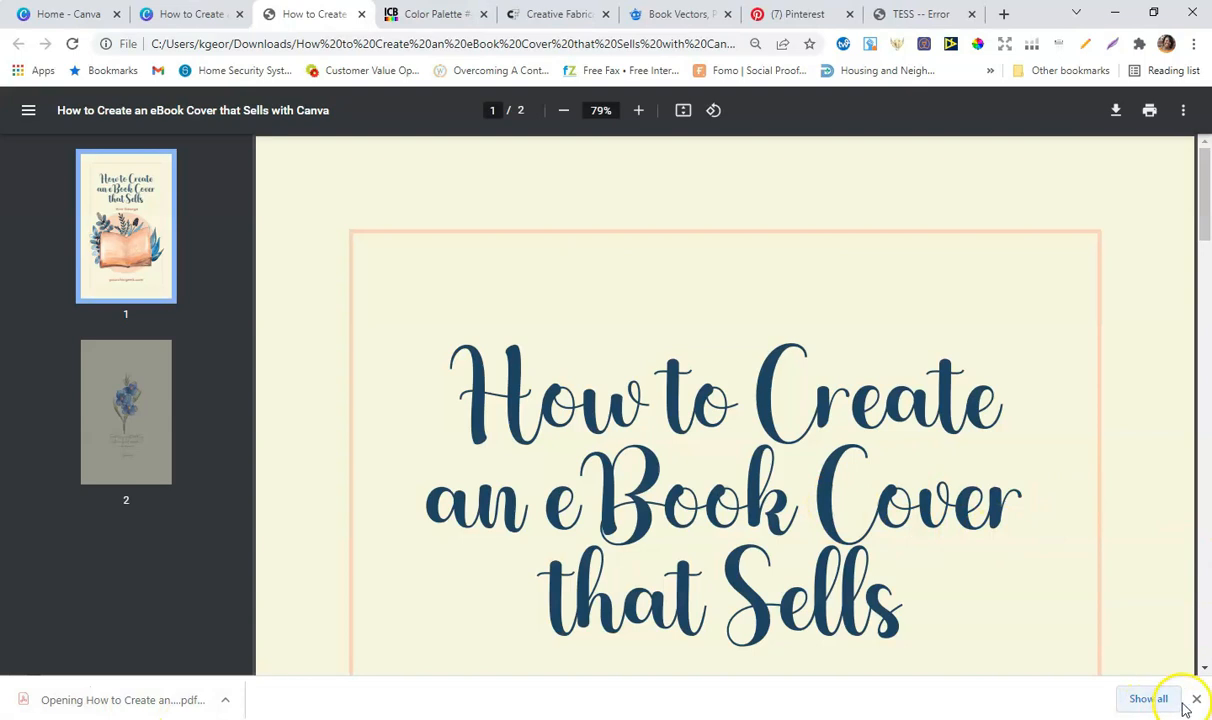
Inspect the cover in the downloaded PDF at different zoom levels, and close the PDF to return to the Canva design.
left_click(1195, 699)
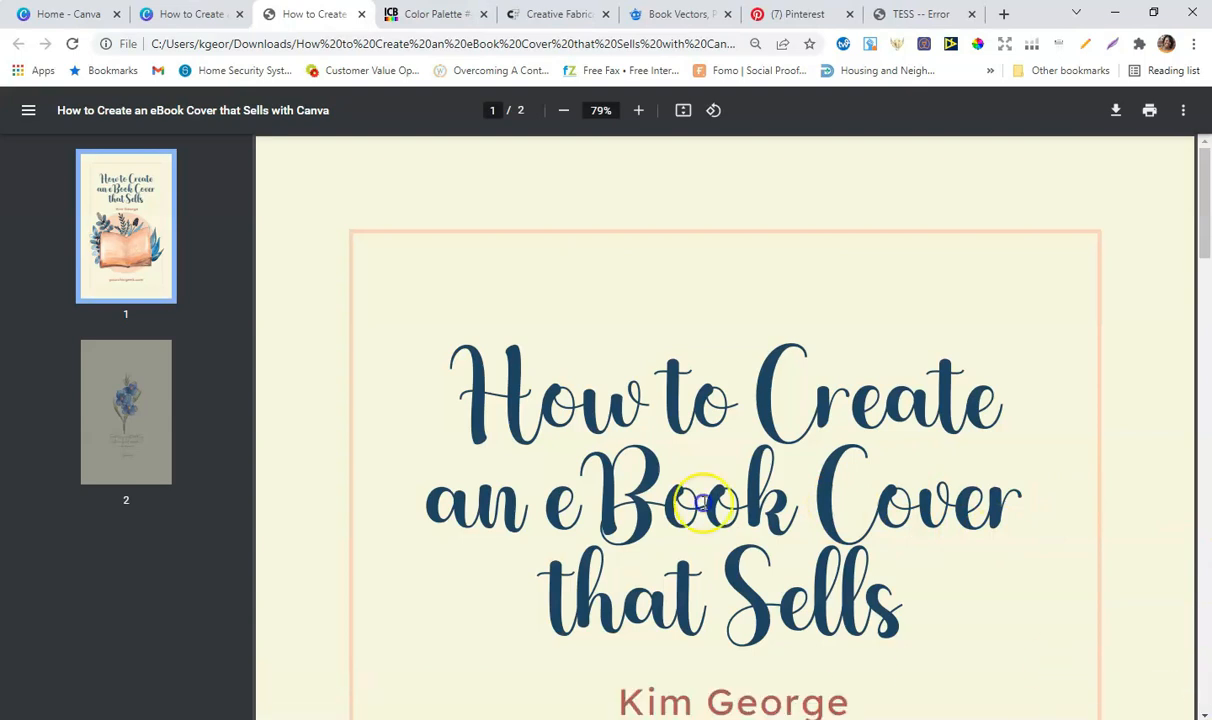
left_click(561, 111)
left_click(561, 111)
left_click(561, 111)
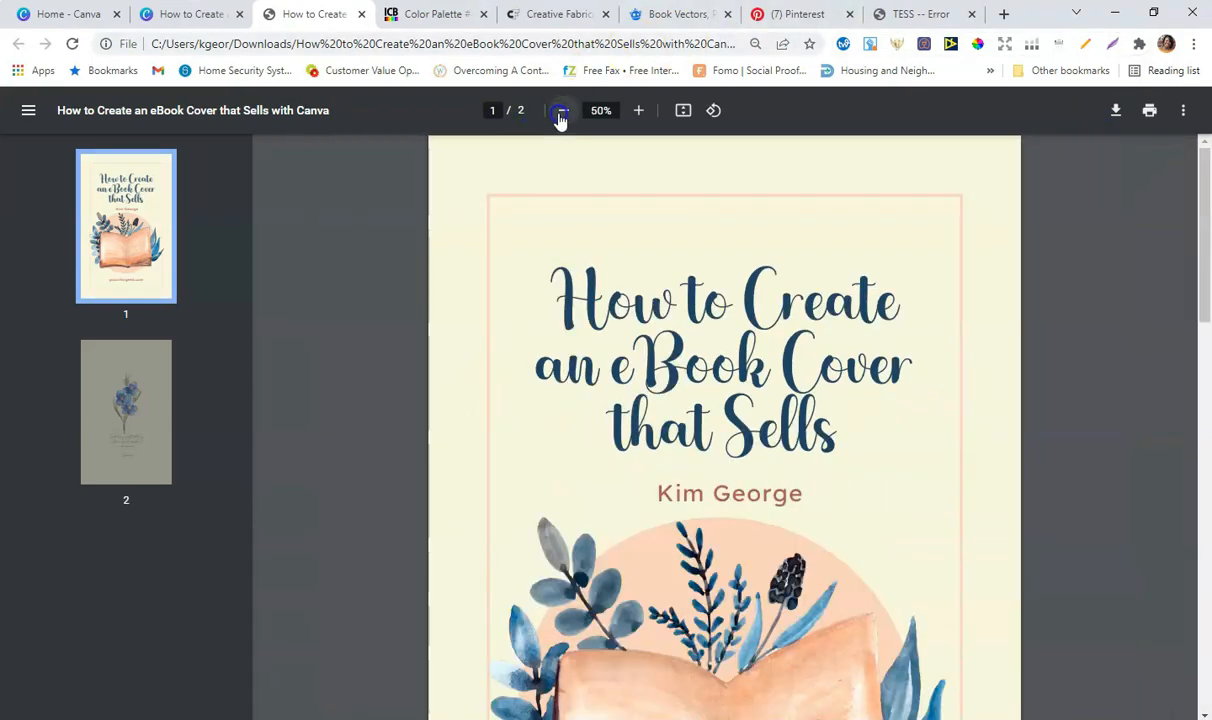
left_click(561, 111)
left_click(561, 111)
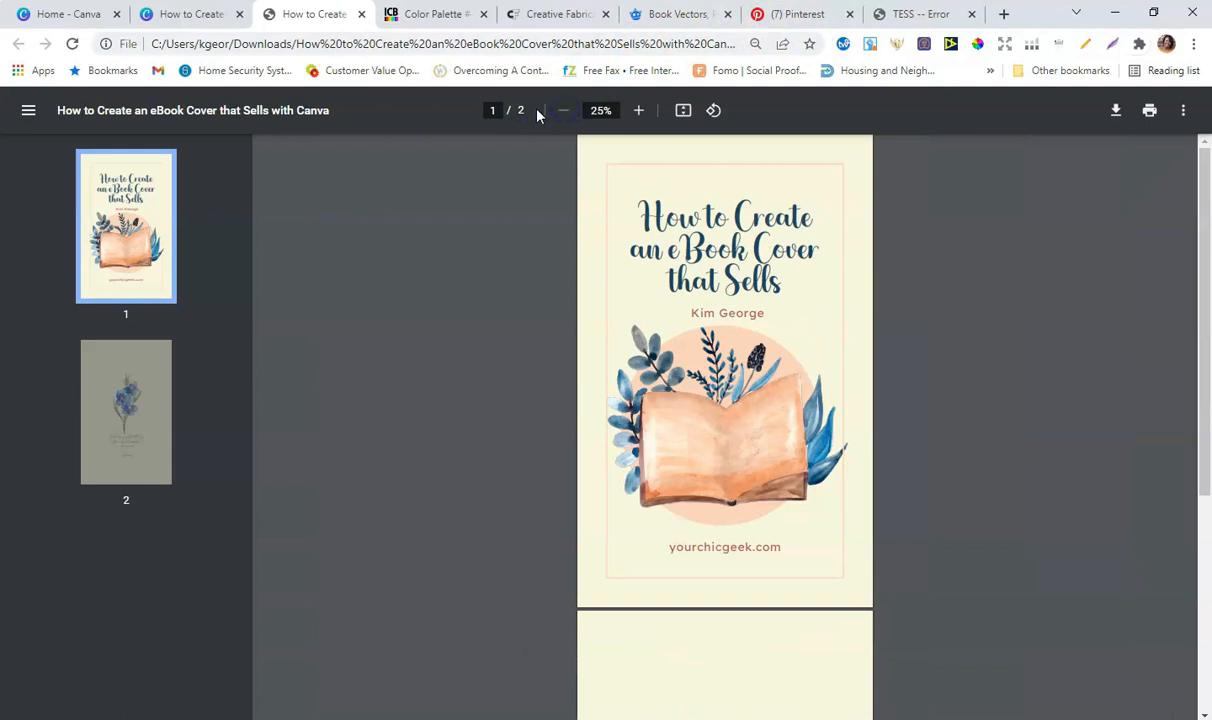
left_click(638, 110)
left_click(638, 110)
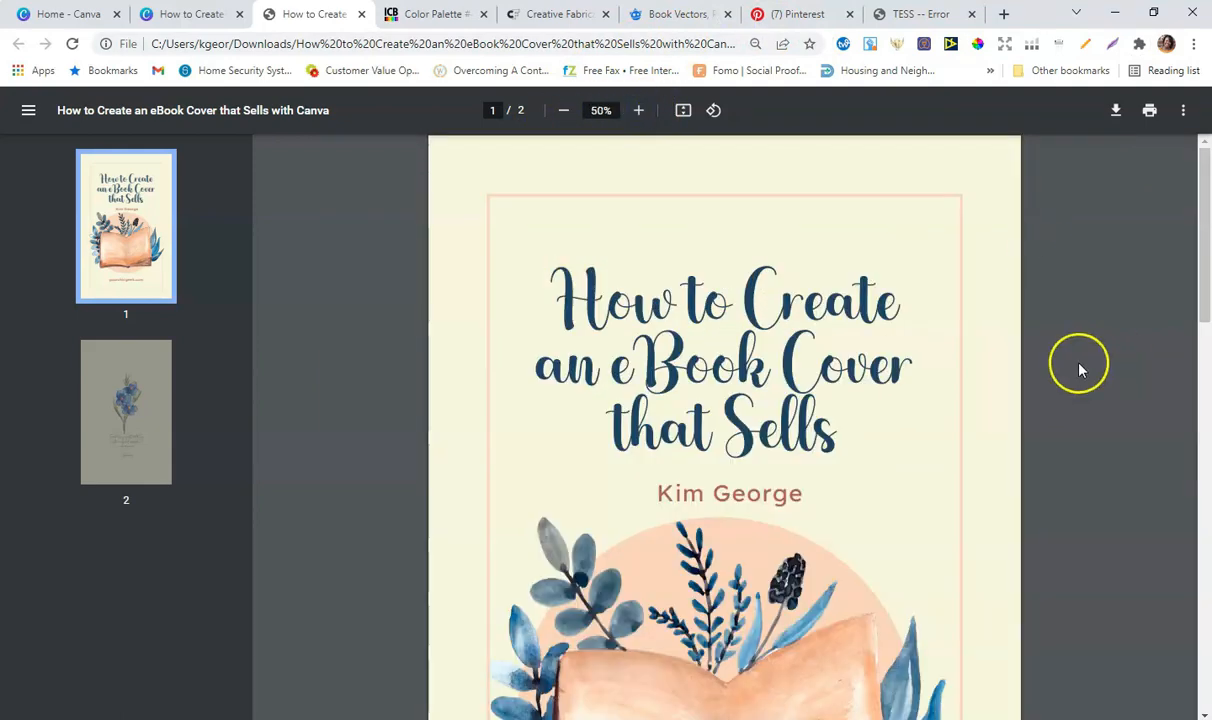
mouse_move(1204, 230)
left_mouse_down()
mouse_move(1196, 650)
mouse_move(1206, 213)
left_mouse_up()
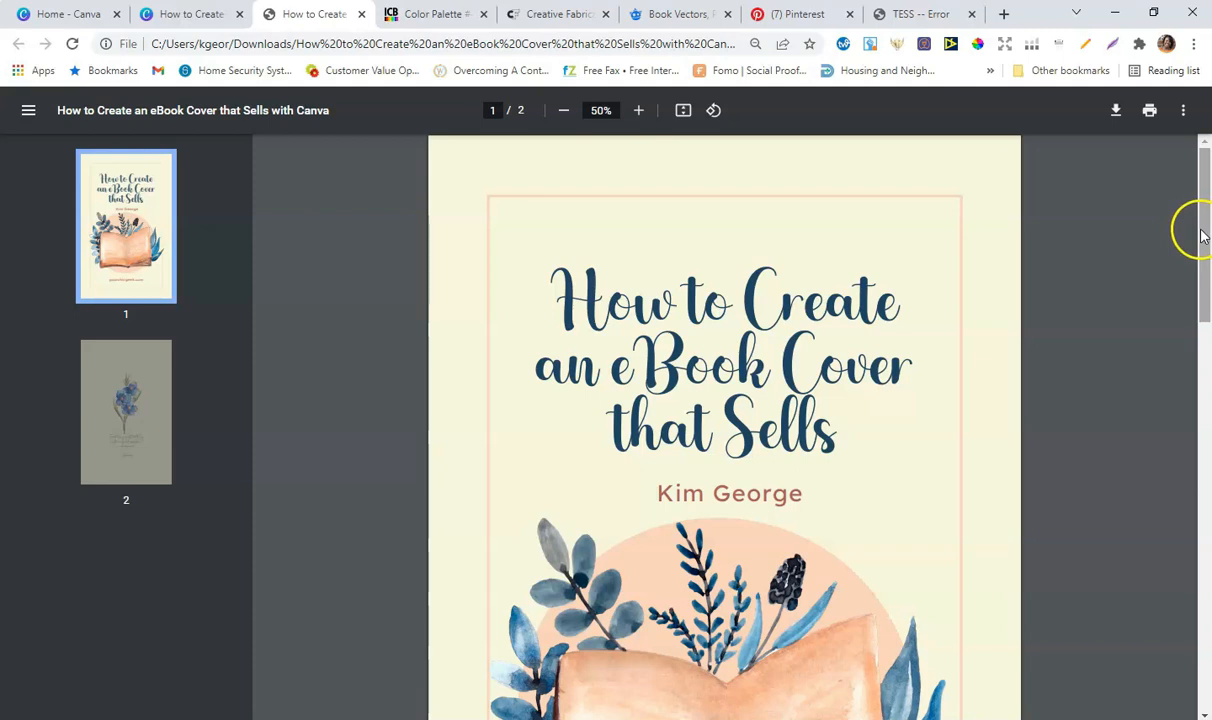
left_click_drag(1203, 235, 1203, 387)
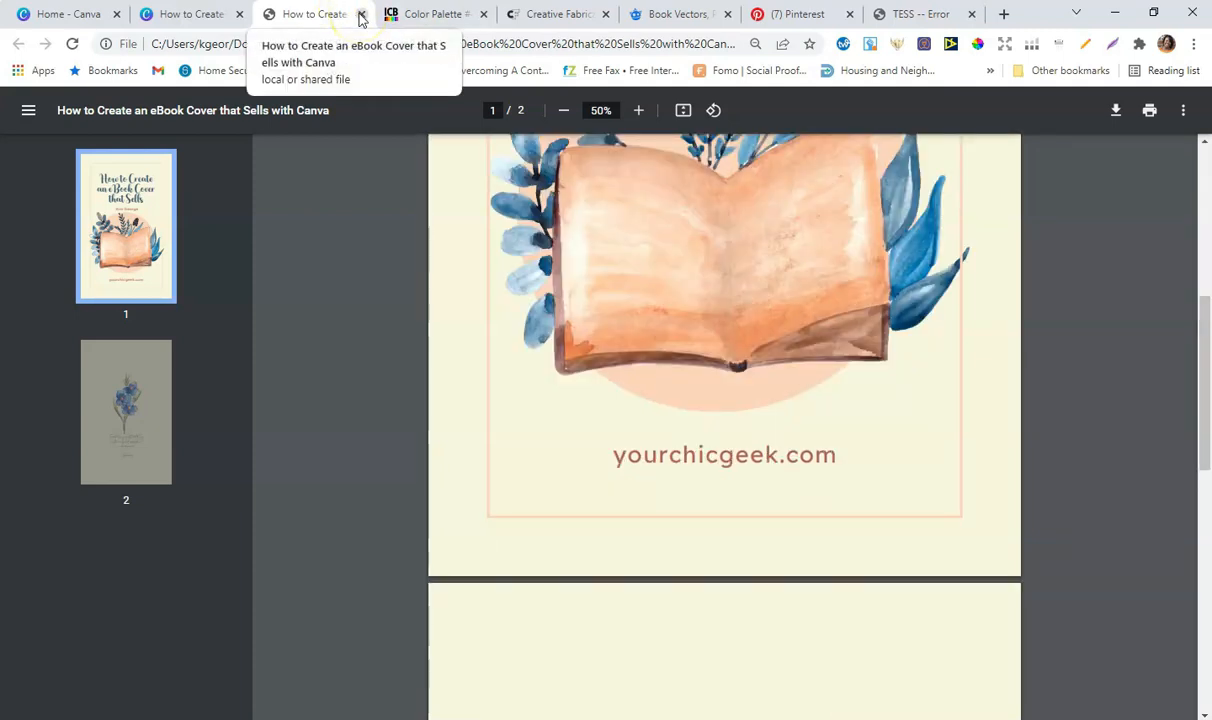
left_click(361, 14)
Add a blank page and place it as page 2, between the cover and the flower quote page.
left_click(1143, 522)
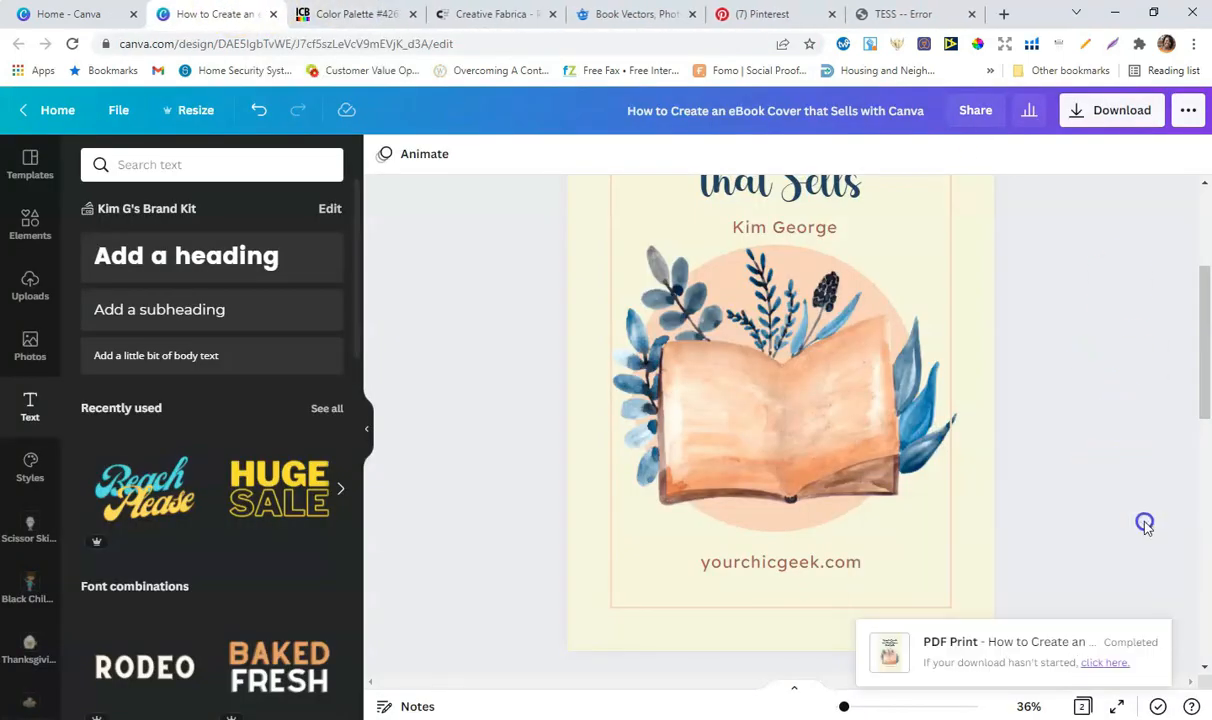
scroll(1120, 403, "up", 2)
scroll(1120, 403, "down", 5)
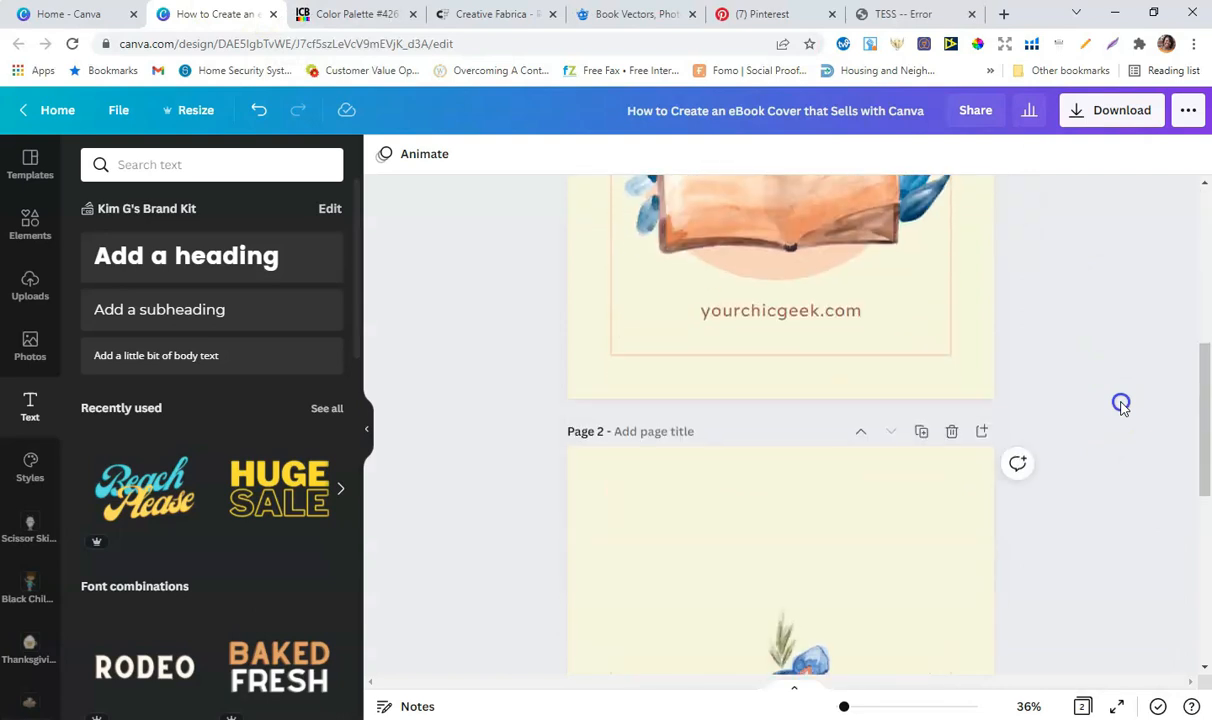
scroll(1120, 403, "up", 5)
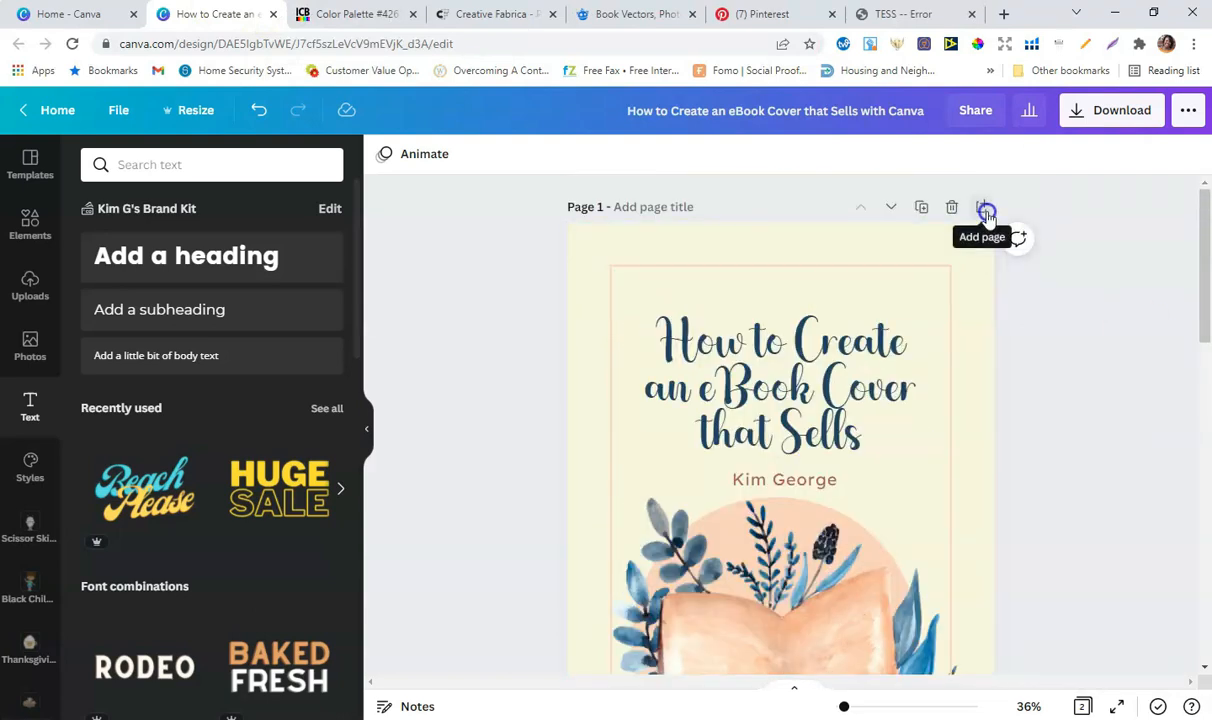
scroll(1102, 390, "down", 3)
scroll(1027, 530, "down", 3)
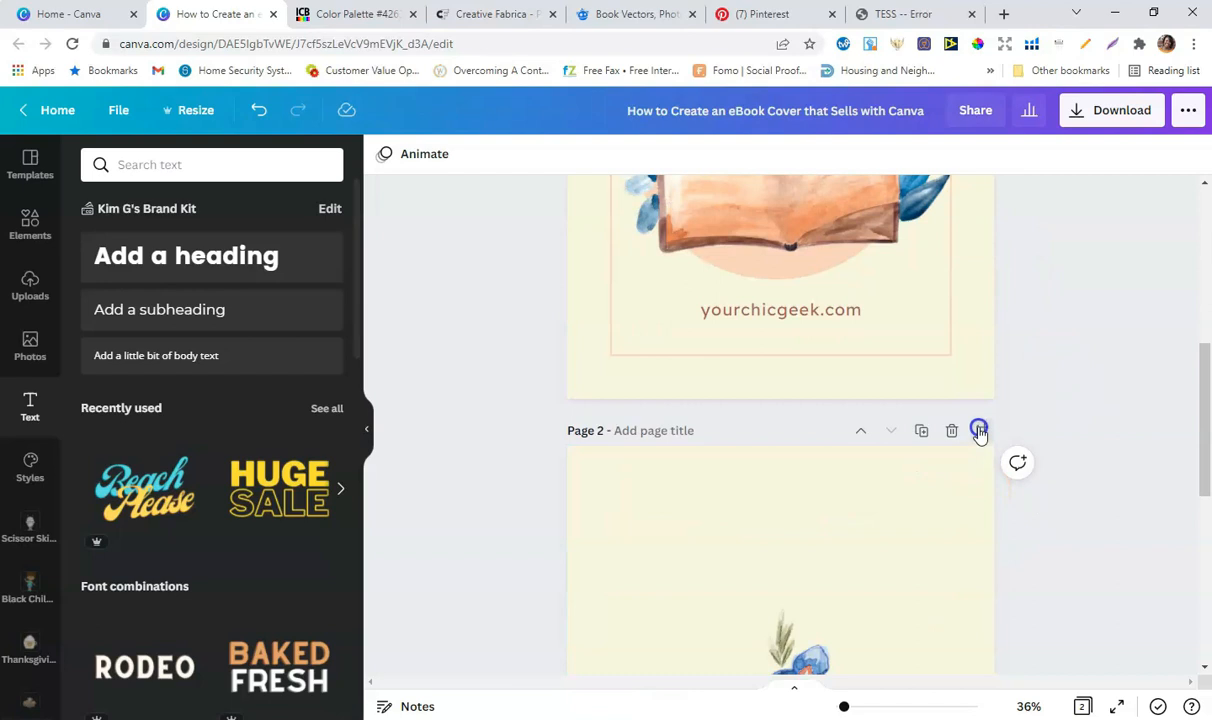
left_click(979, 428)
left_click(862, 434)
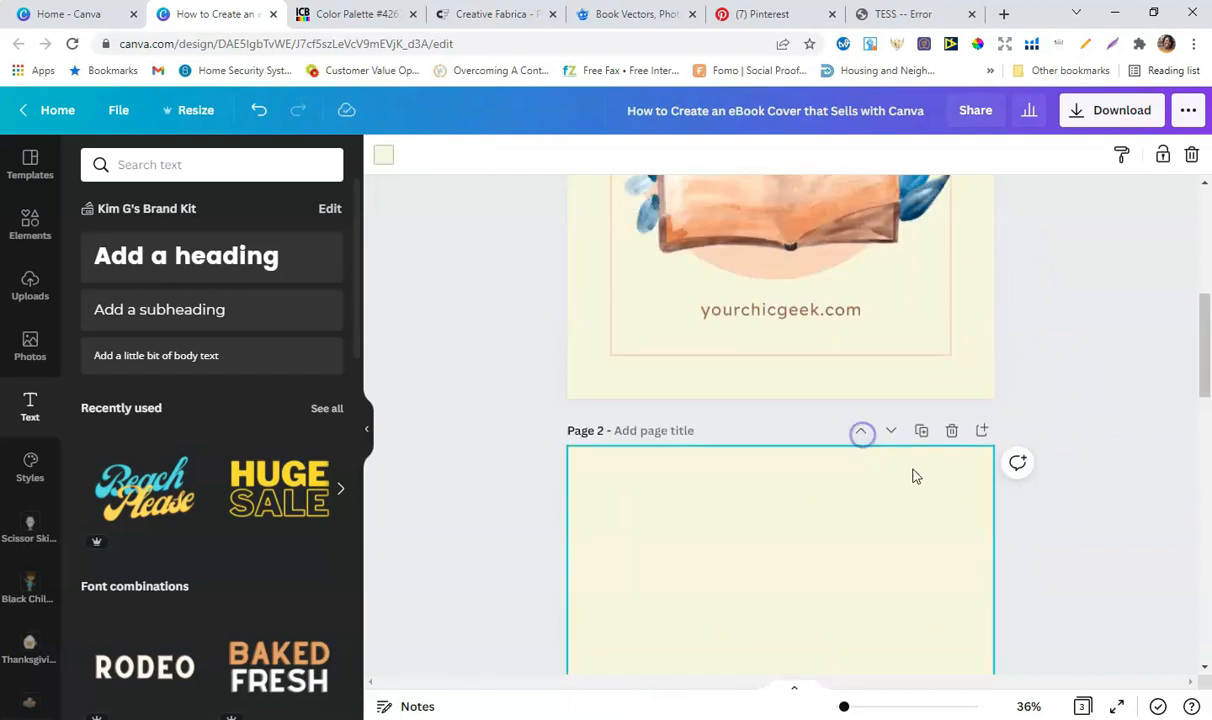
Browse the "Creative Book Cover" templates and apply the "Perfect Dream" template to the blank page 2.
left_click(28, 228)
left_click(32, 168)
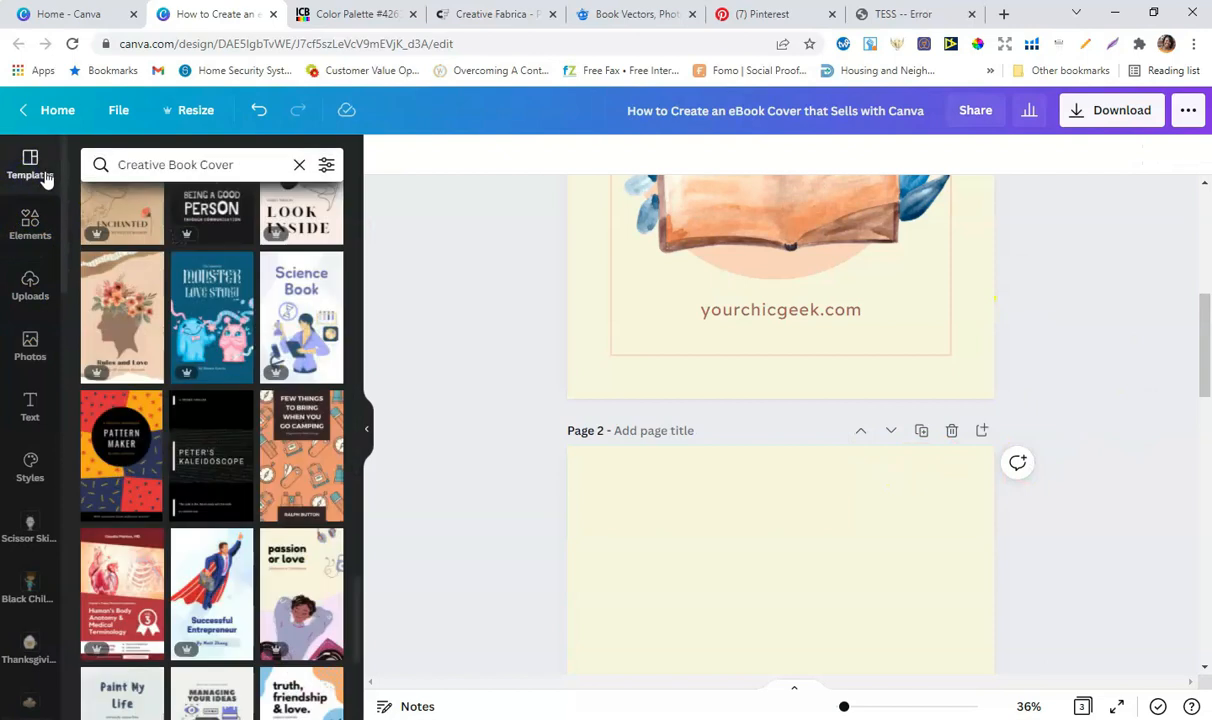
scroll(222, 388, "down", 1)
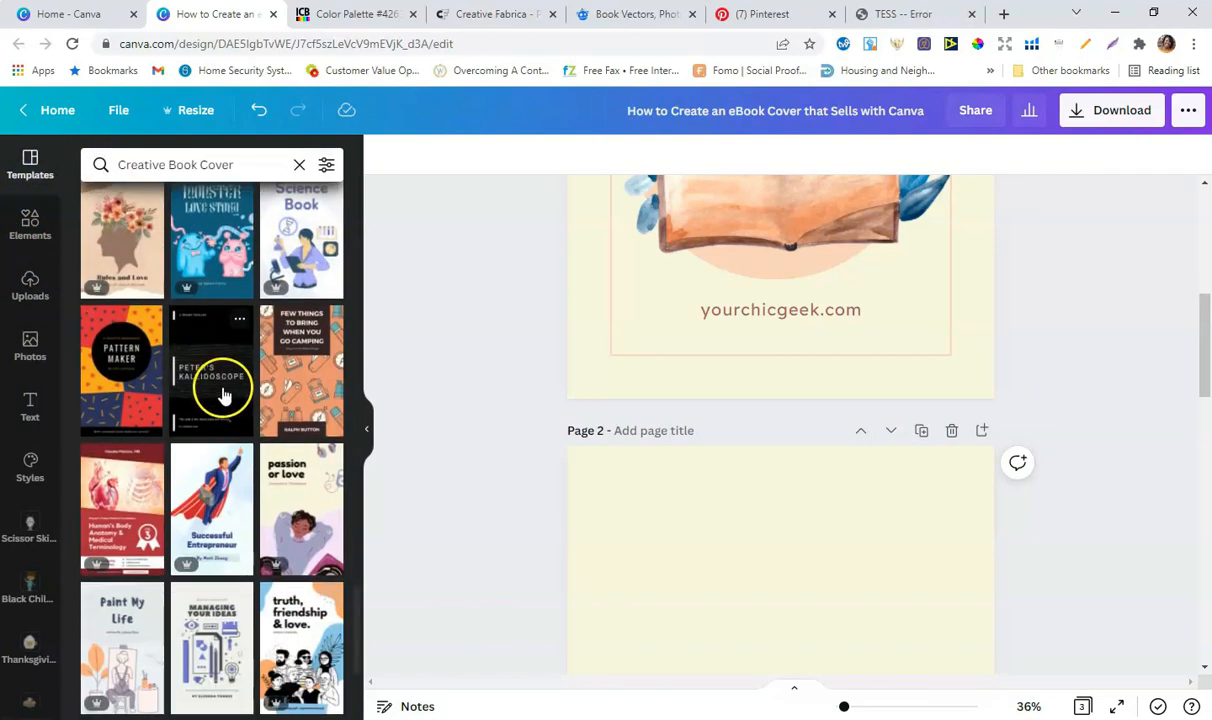
scroll(222, 397, "down", 3)
scroll(229, 397, "down", 1)
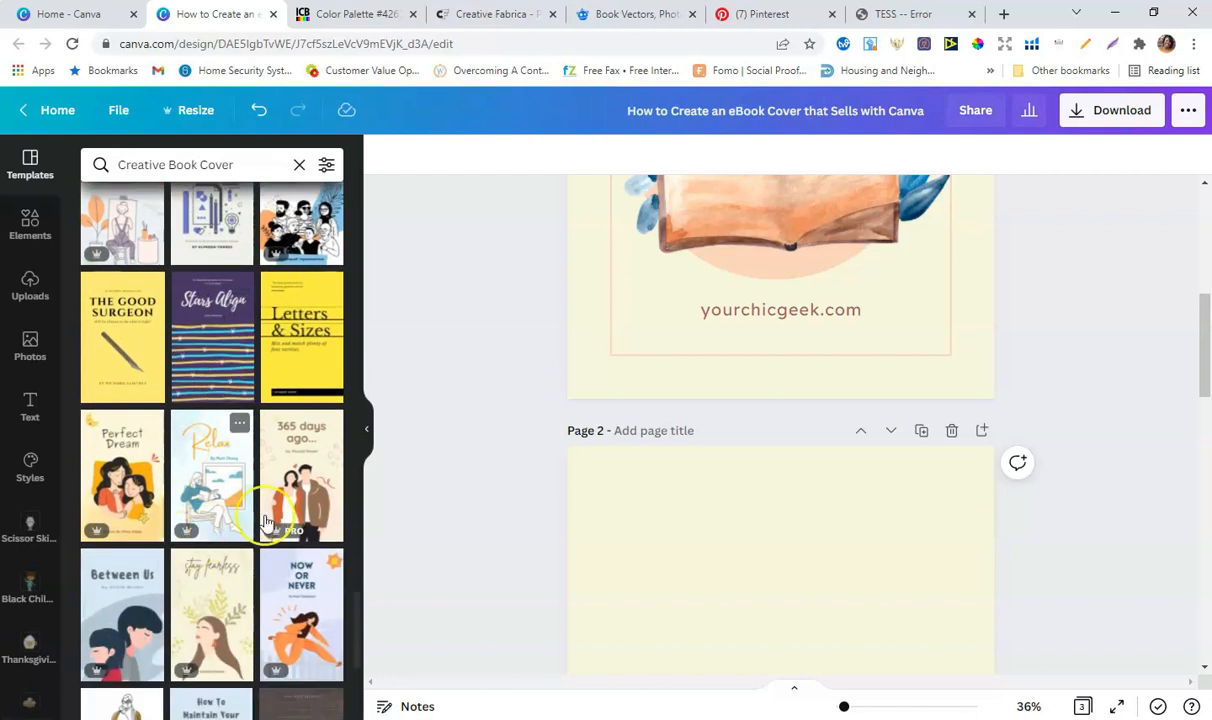
scroll(686, 510, "down", 3)
left_click(105, 447)
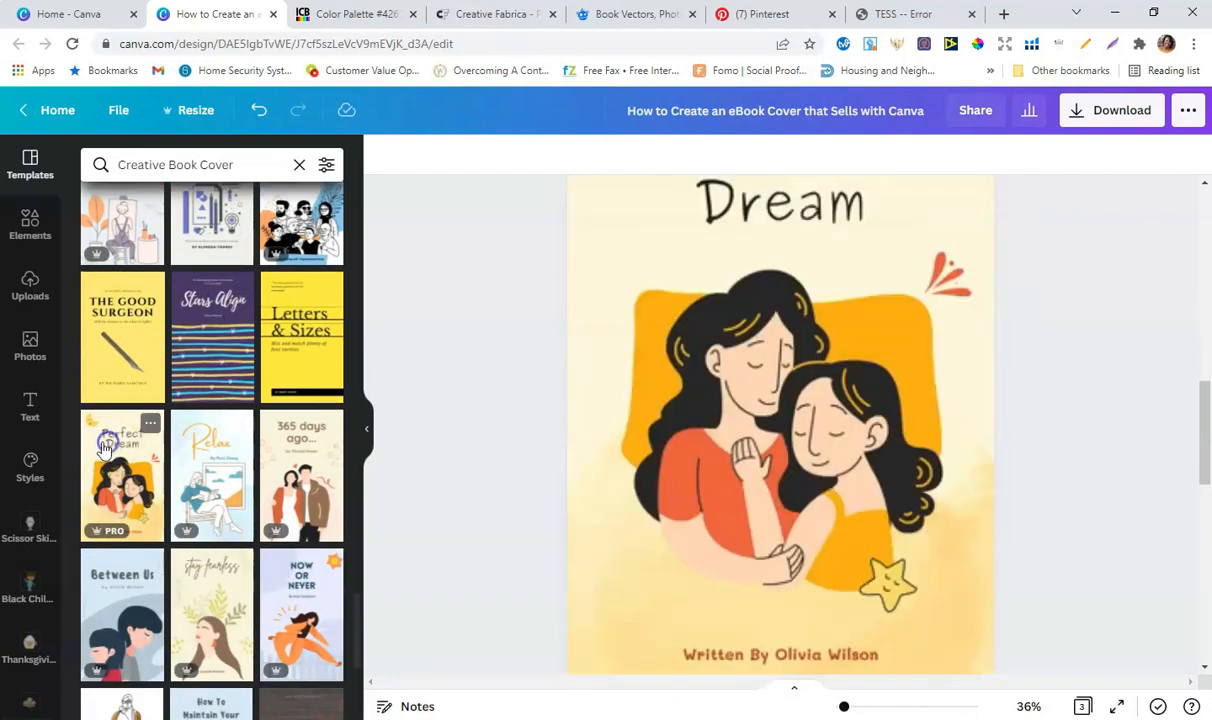
Delete the moon graphic and the "Perfect Dream" title from page 2.
scroll(1142, 400, "up", 3)
scroll(1142, 406, "down", 2)
scroll(1142, 406, "up", 2)
left_click(667, 347)
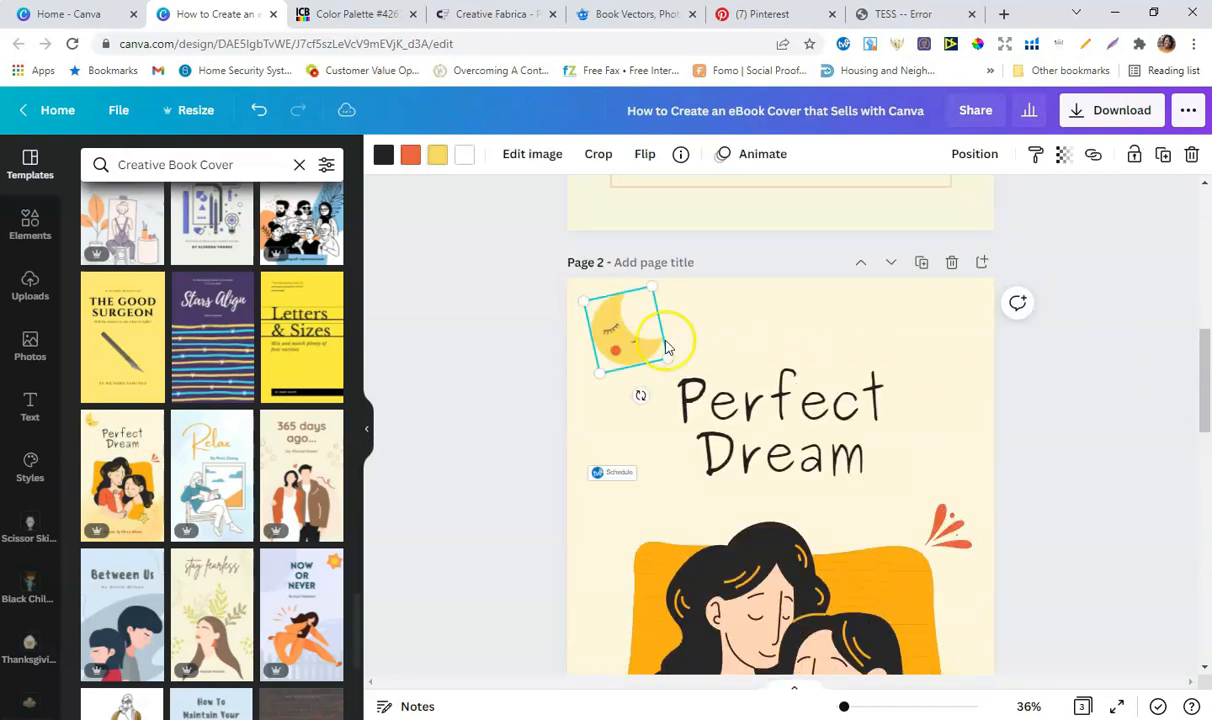
left_click(1190, 158)
left_click(799, 420)
left_click(1191, 156)
Delete the illustration of the embracing woman and girl, the star and the red accent strokes from page 2.
scroll(1177, 187, "down", 3)
left_click(790, 430)
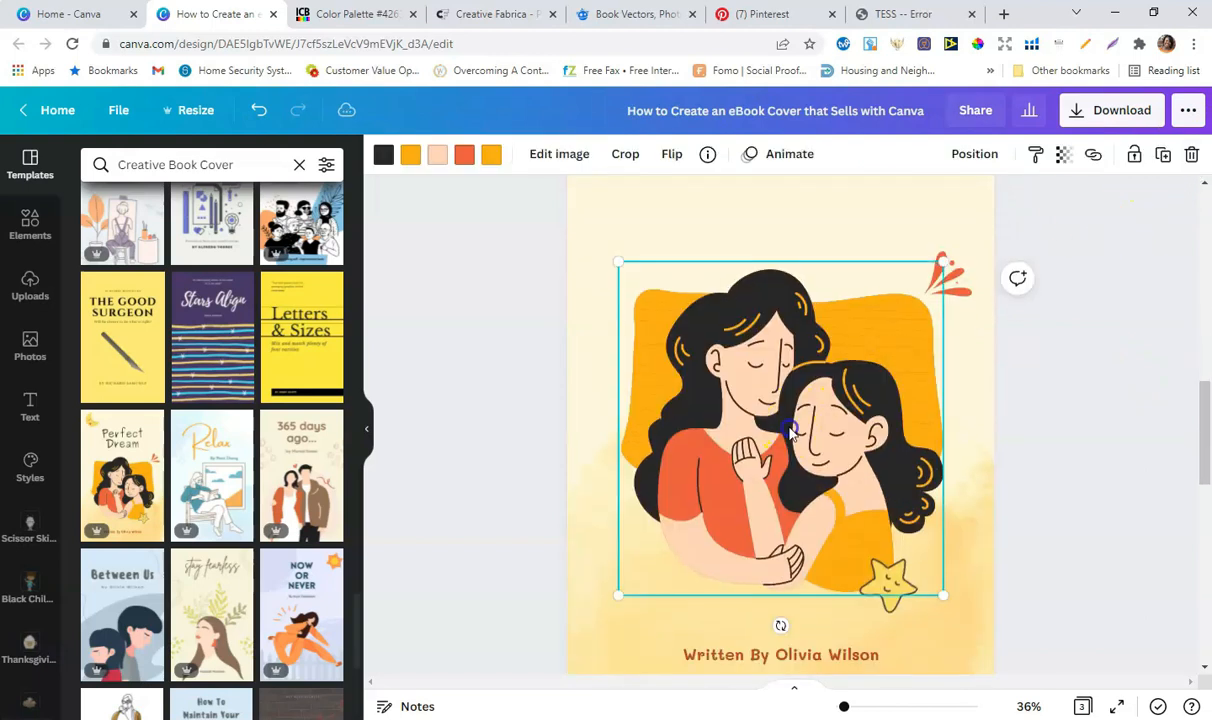
left_click(1192, 152)
left_click(884, 586)
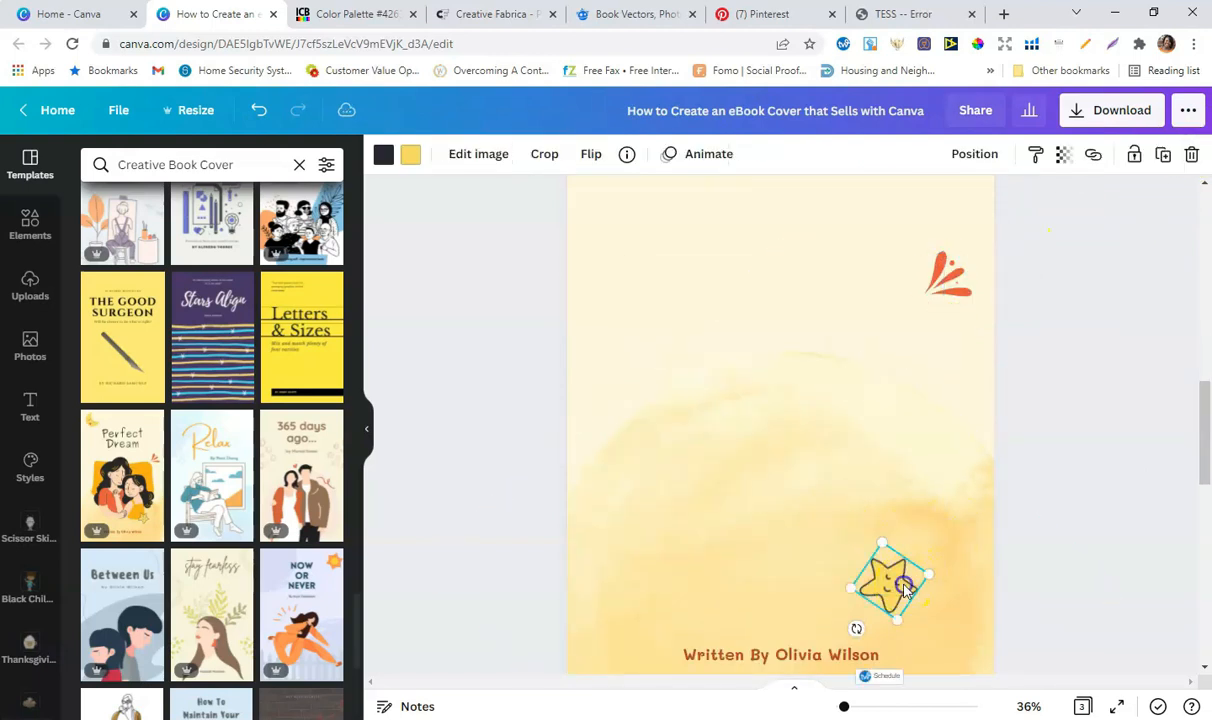
left_click(1190, 158)
left_click(945, 272)
left_click(1190, 155)
Move the "Written By" author line on page 2 slightly higher, keeping it horizontally centred.
scroll(779, 584, "down", 2)
left_click_drag(779, 584, 779, 536)
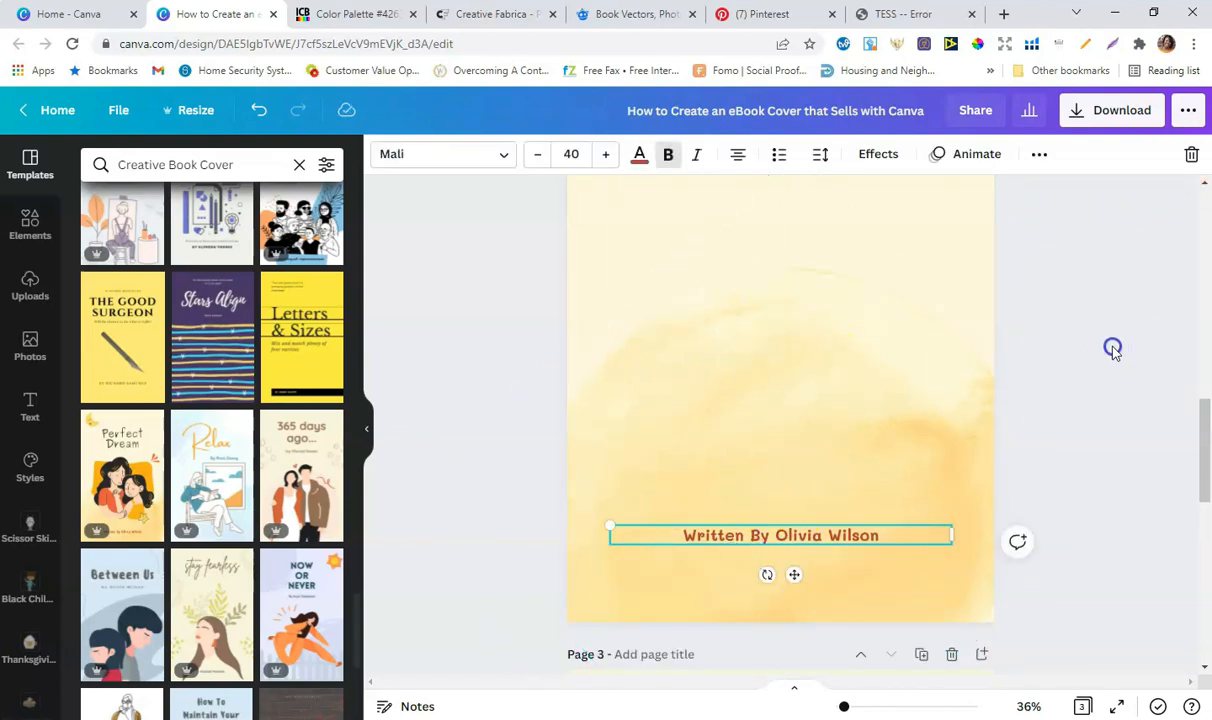
scroll(1113, 350, "up", 1)
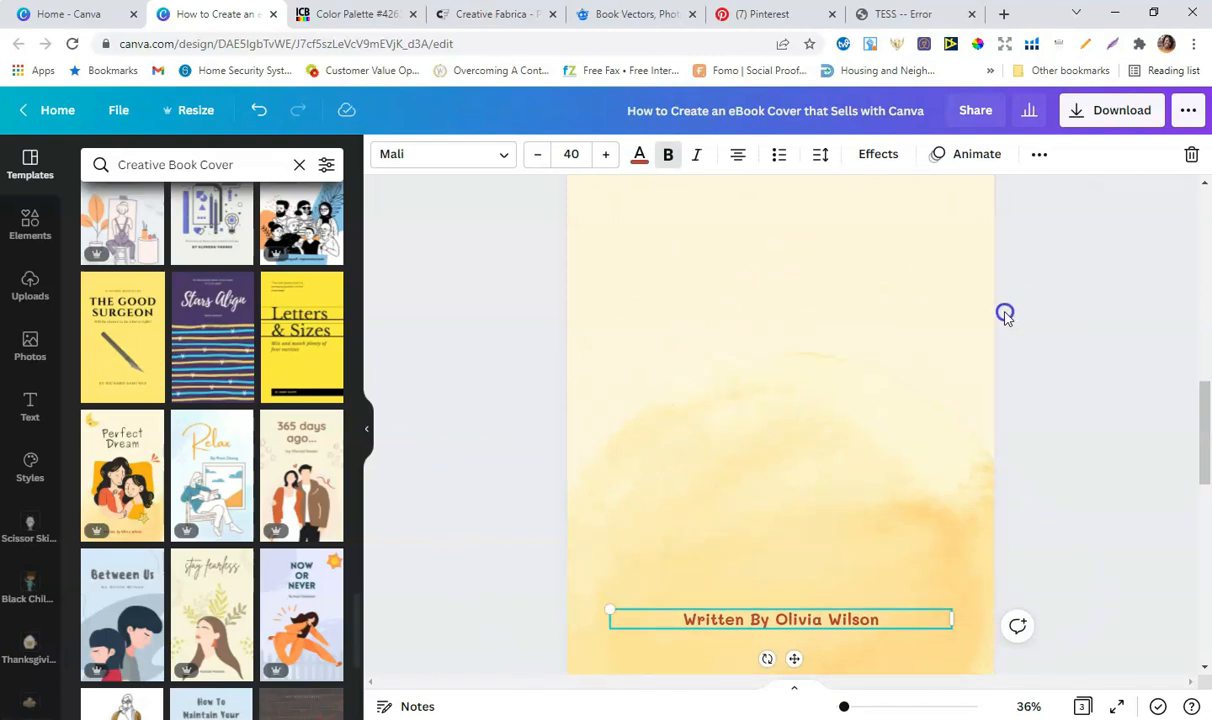
scroll(1044, 314, "up", 2)
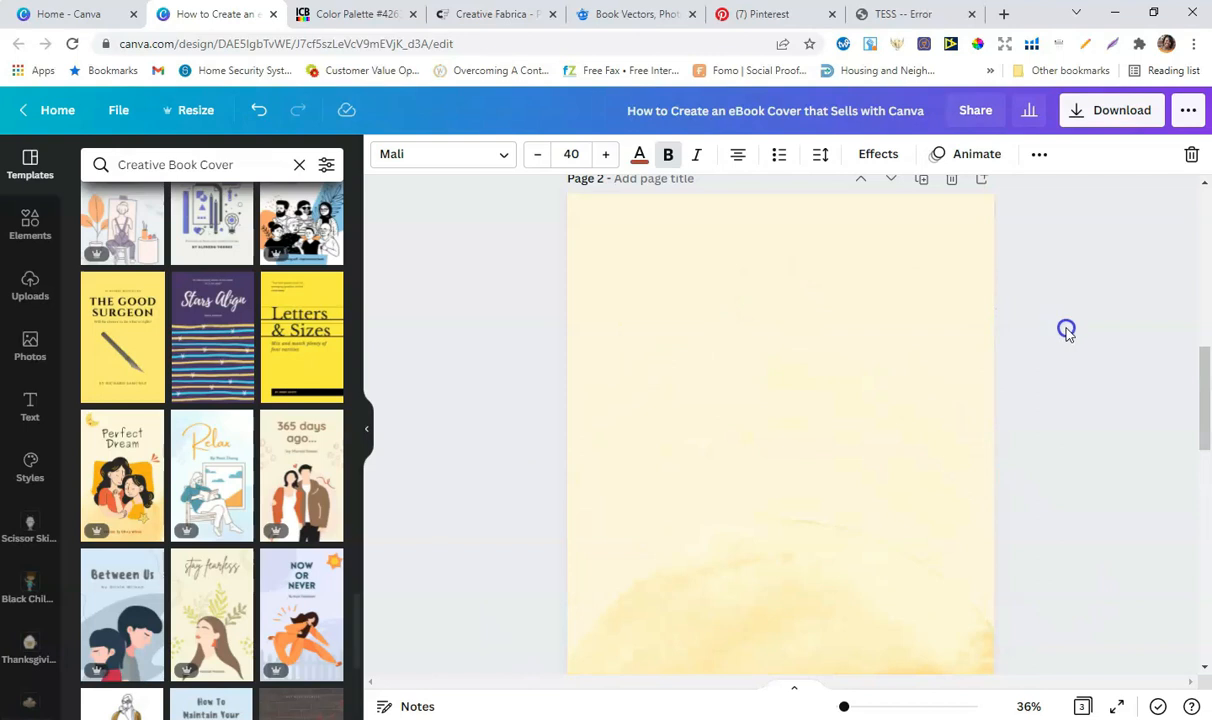
Search the elements library for "watercolor baby".
left_click(28, 230)
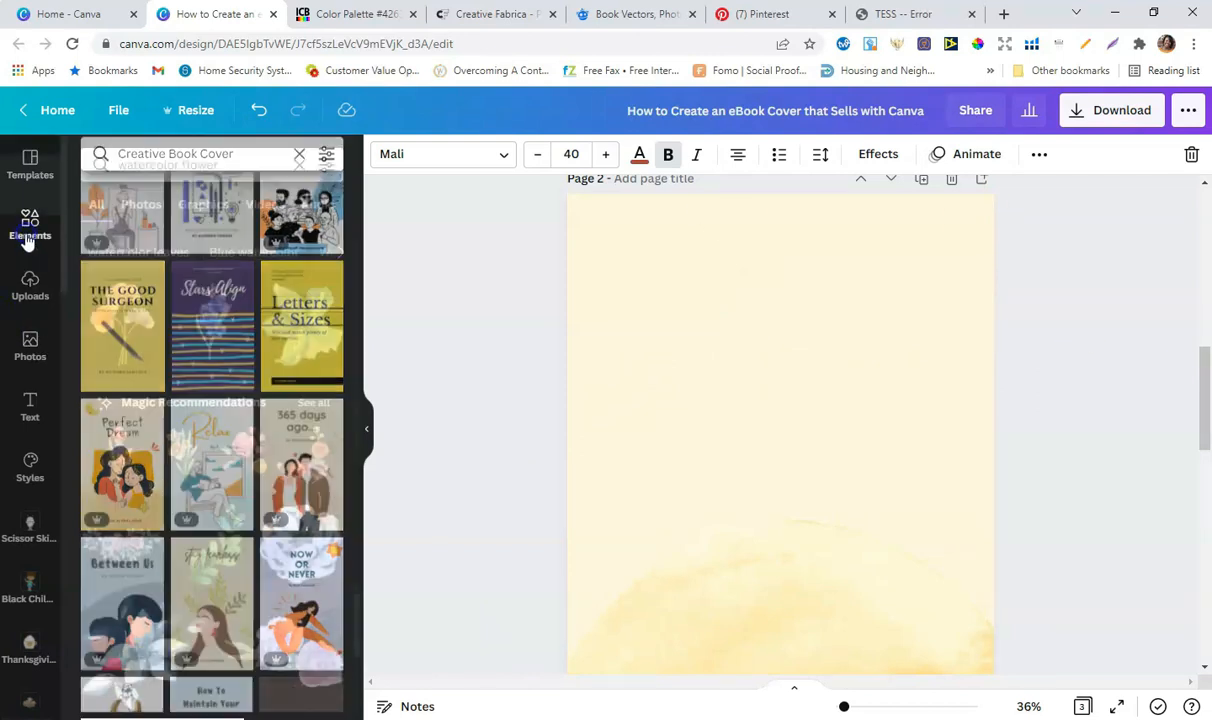
left_click(299, 165)
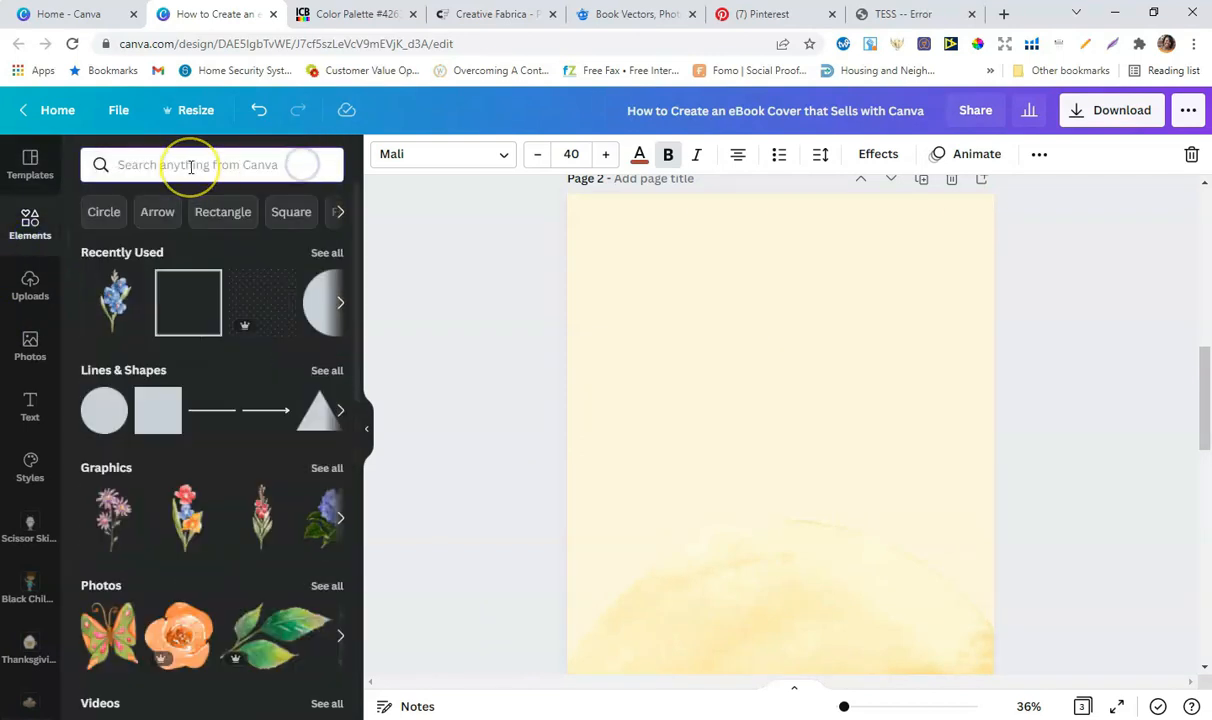
type("baby")
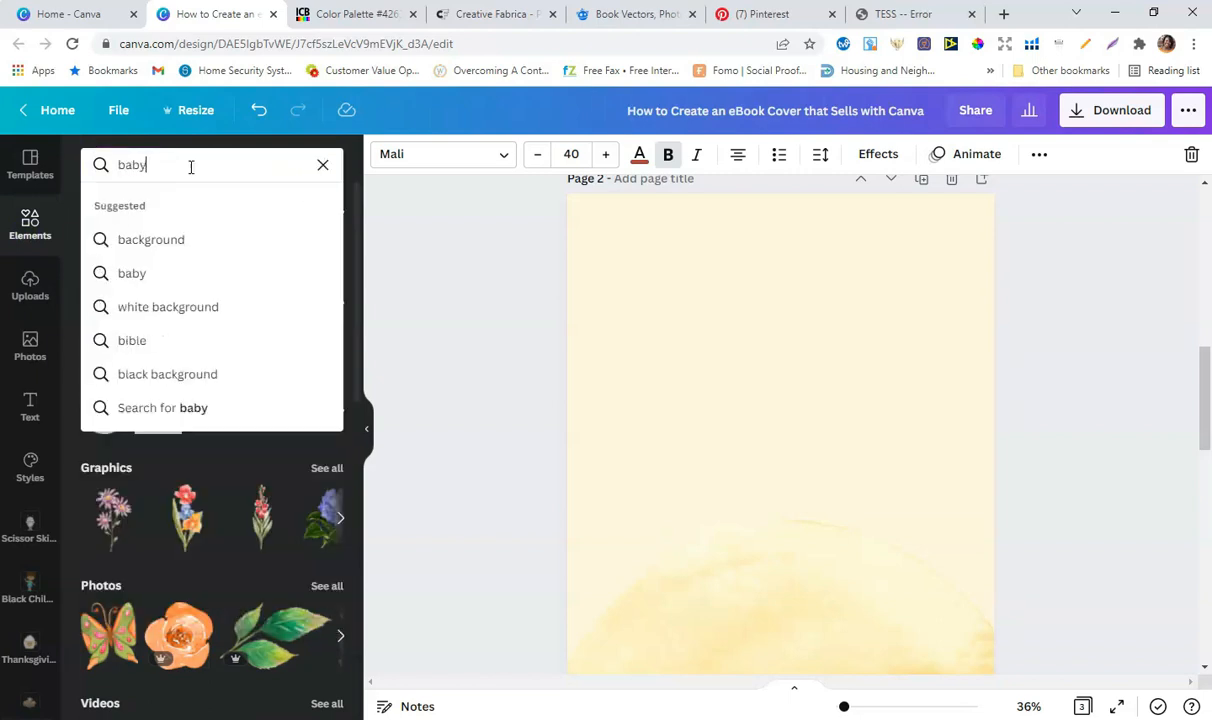
key("BackSpace")
key("BackSpace")
key("BackSpace")
key("BackSpace")
type("wat")
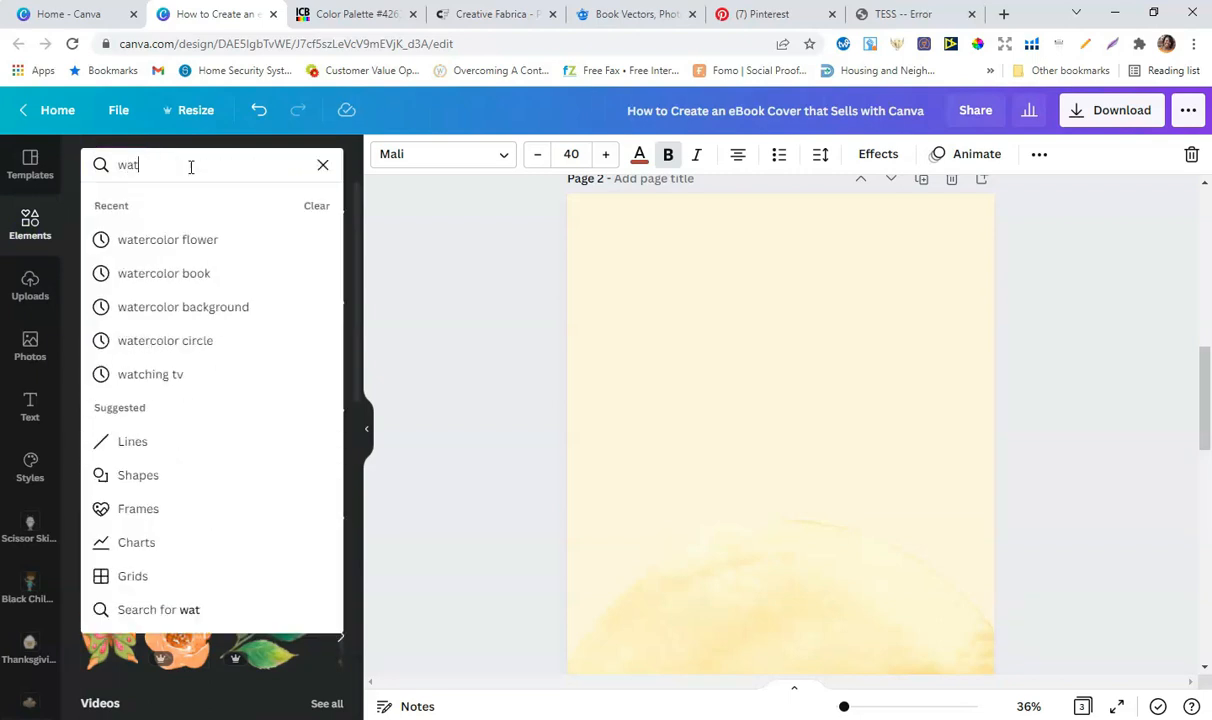
type("ercolor bab")
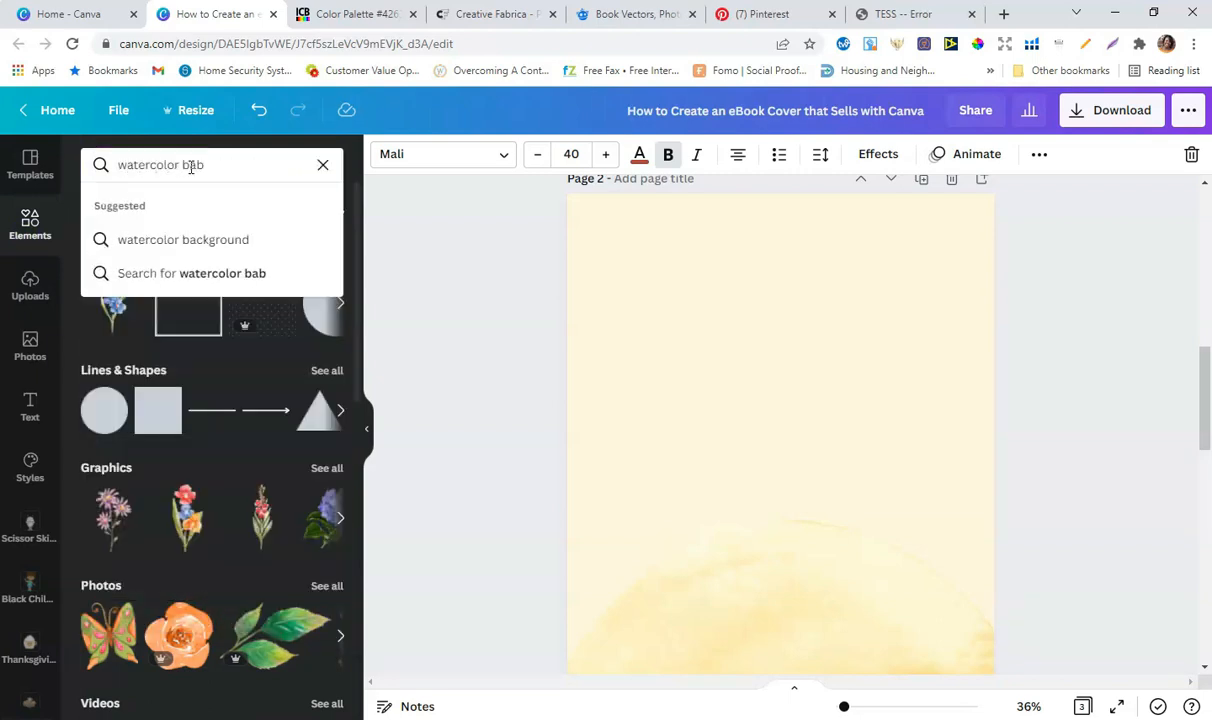
type("y")
key("Return")
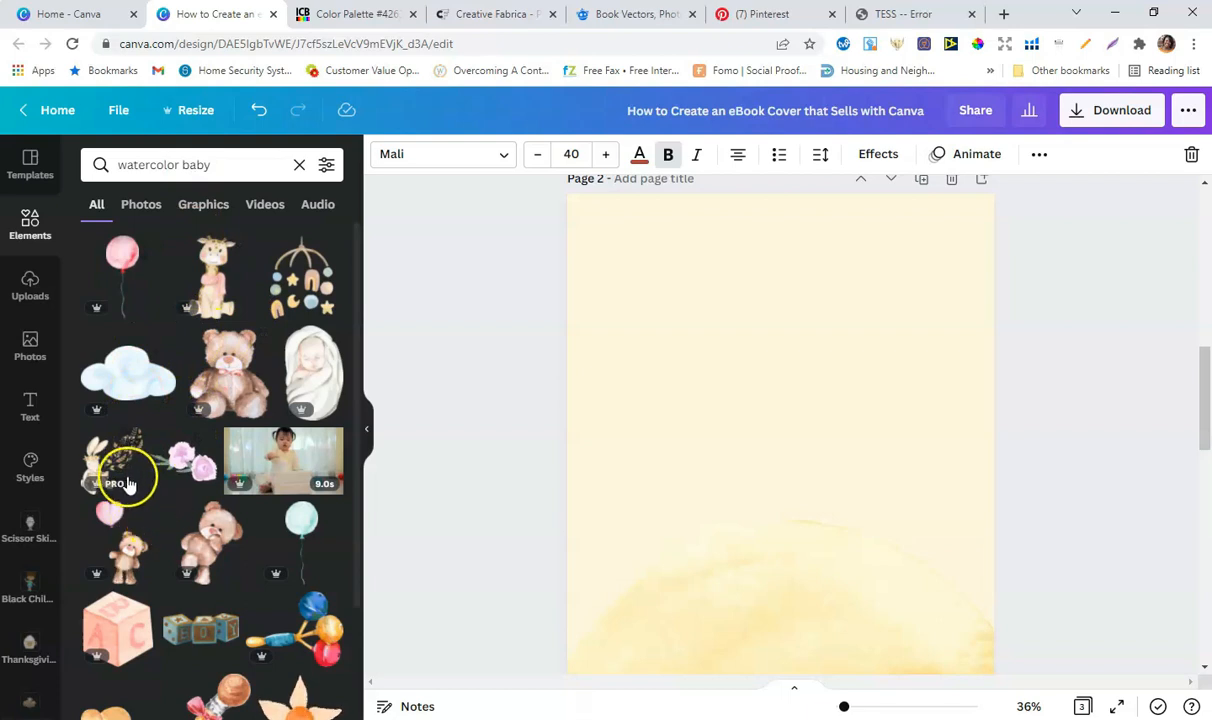
Try the watercolor rabbit reading a book on page 2, aligned to the page's right edge, and delete it.
left_click(122, 462)
scroll(754, 492, "down", 2)
left_click_drag(752, 479, 798, 385)
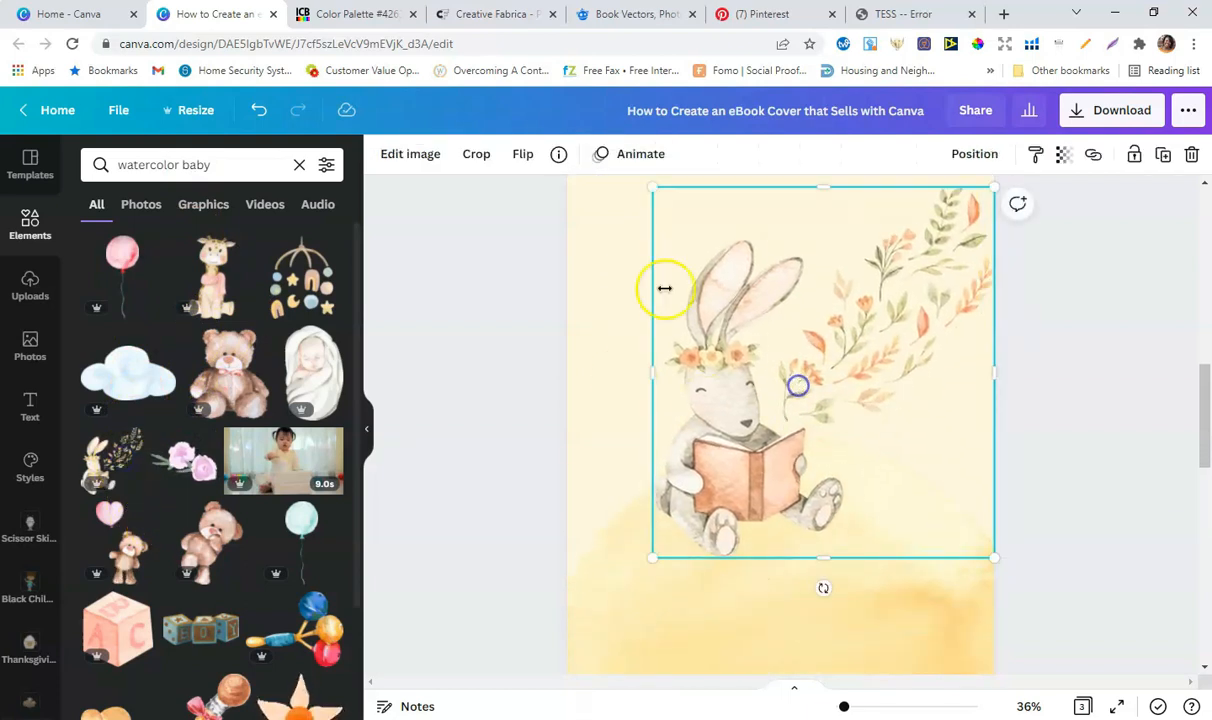
left_click(1191, 157)
Try the watercolor giraffe and the seated teddy bear on page 2 one after the other, deleting each.
left_click(228, 300)
scroll(816, 440, "up", 1)
scroll(816, 439, "up", 1)
left_click_drag(614, 319, 808, 362)
scroll(854, 532, "down", 2)
left_click(1192, 160)
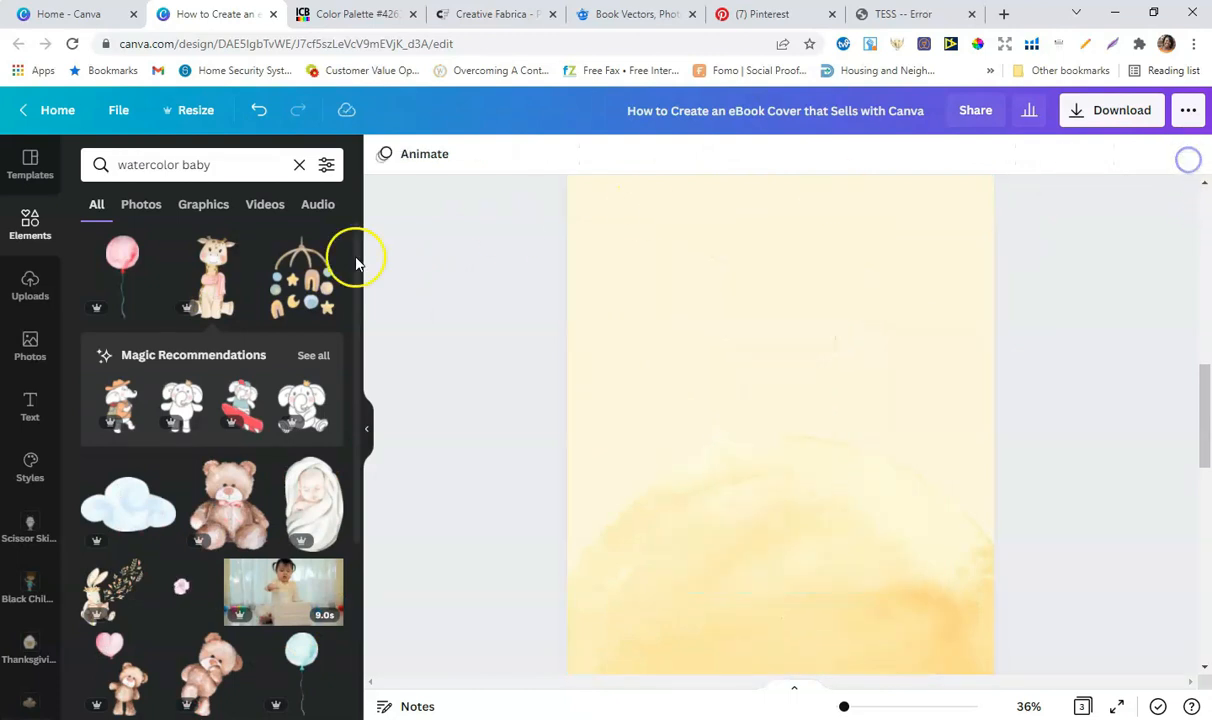
left_click(220, 485)
left_click(1192, 157)
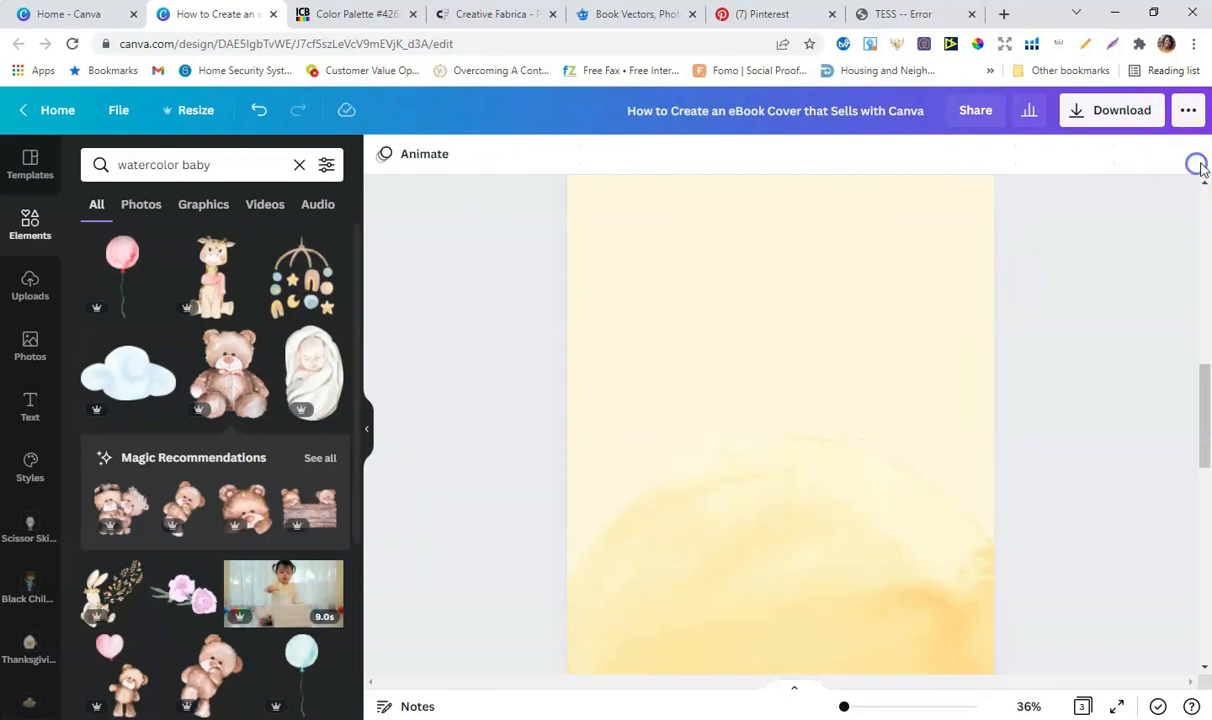
Search the elements library for "baby" and browse only the graphics results.
left_click(176, 166)
left_click(176, 165)
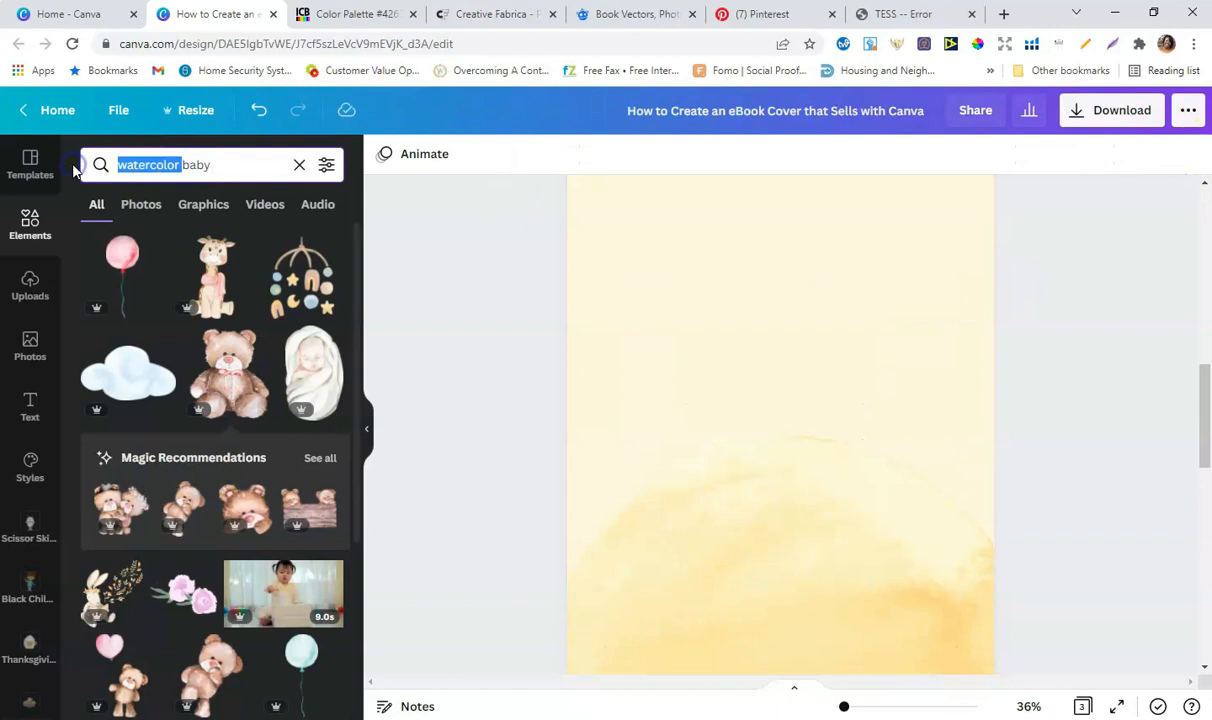
key("BackSpace")
left_click(220, 169)
key("Return")
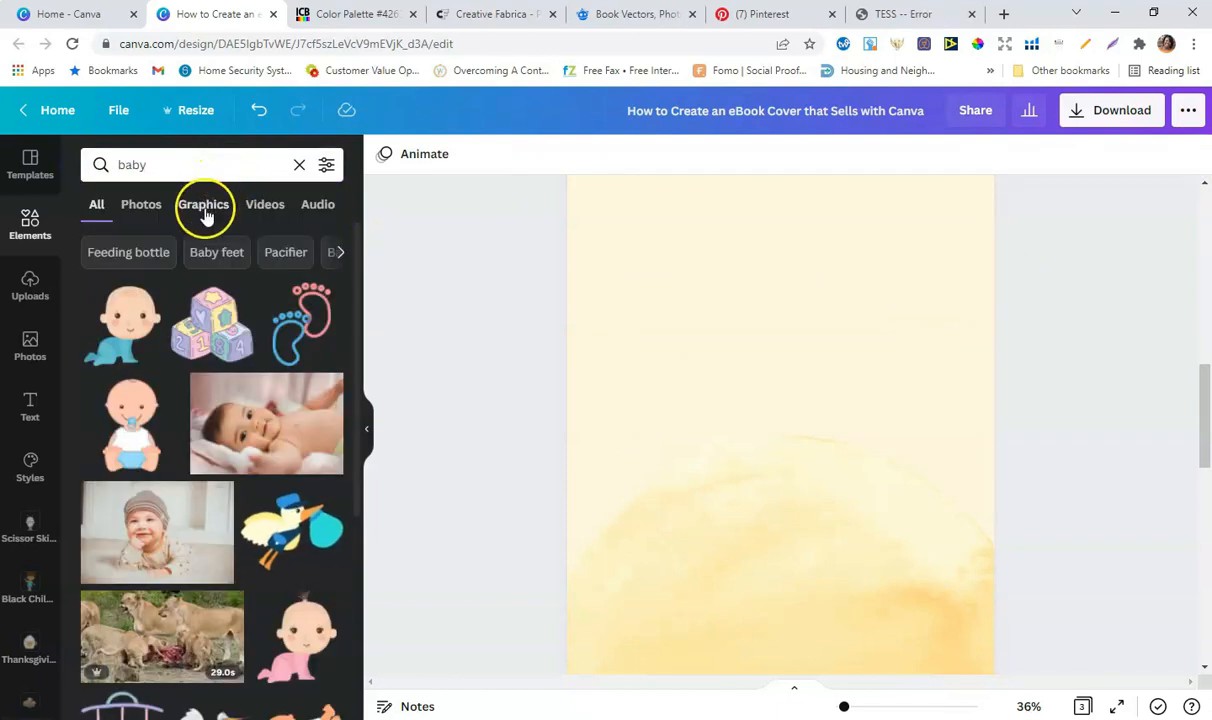
left_click(205, 216)
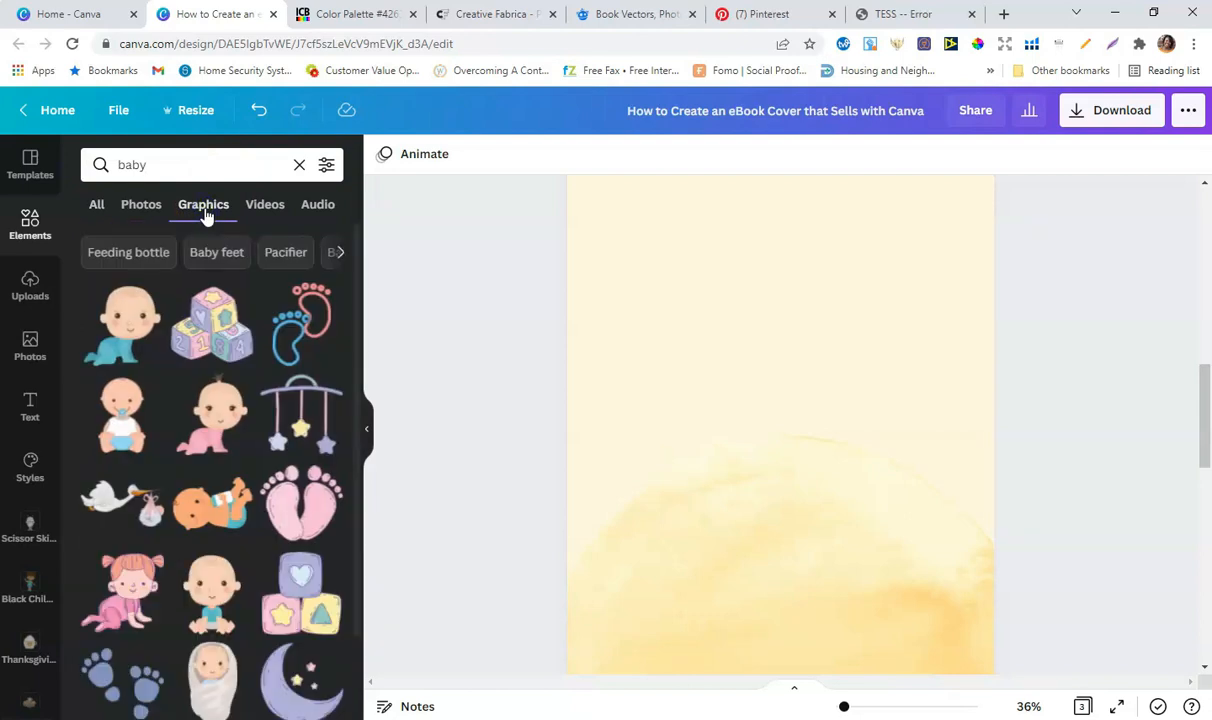
scroll(231, 402, "down", 3)
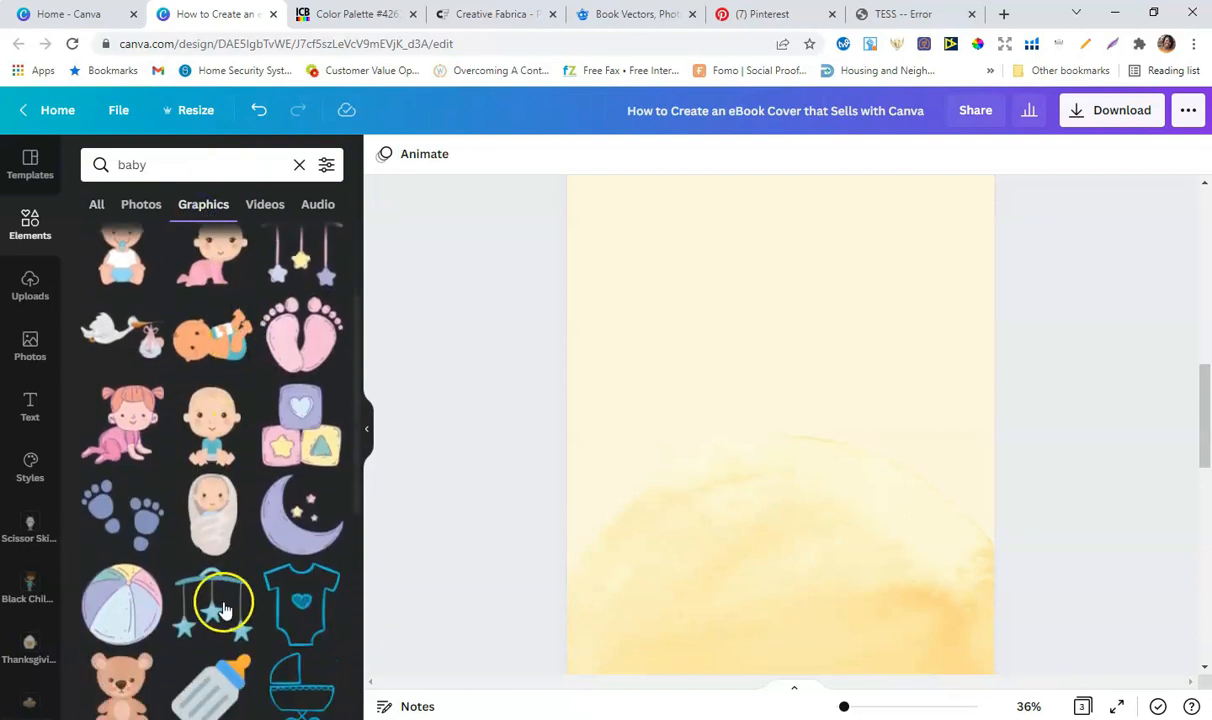
scroll(212, 590, "down", 3)
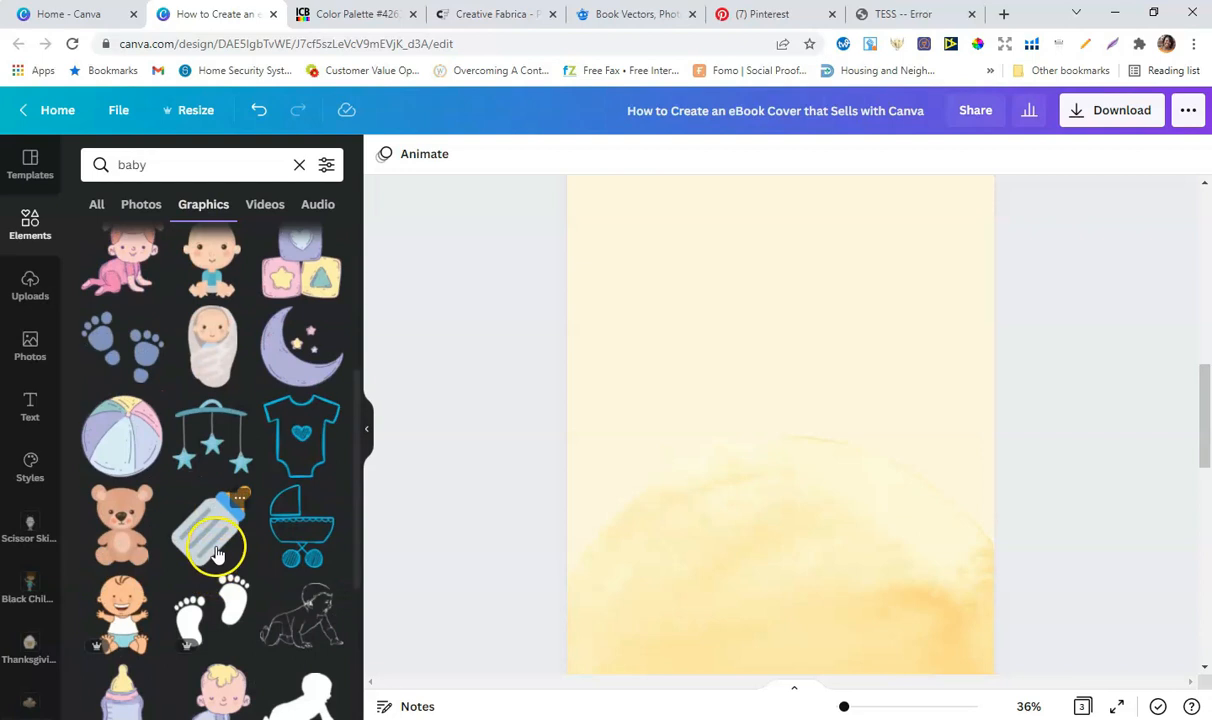
scroll(211, 538, "up", 5)
Add the recently used watercolor giraffe with the pink scarf to page 2, shrinking it to less than half the page width.
left_click(298, 168)
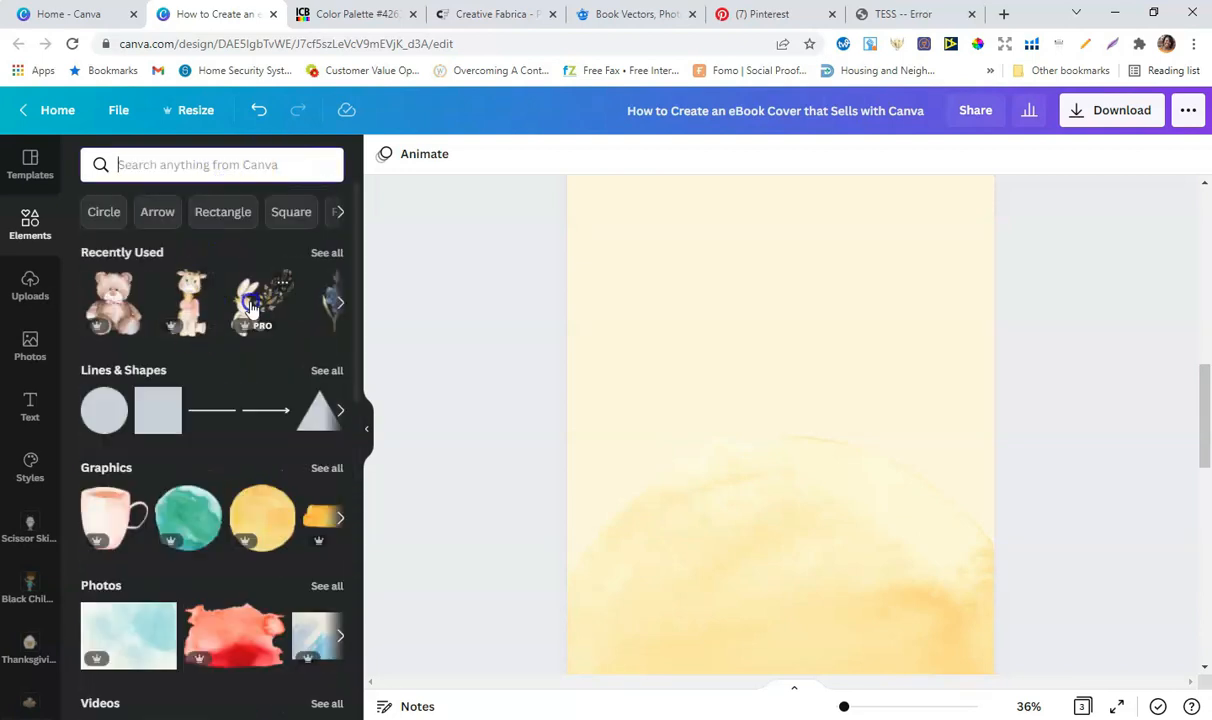
left_click(190, 302)
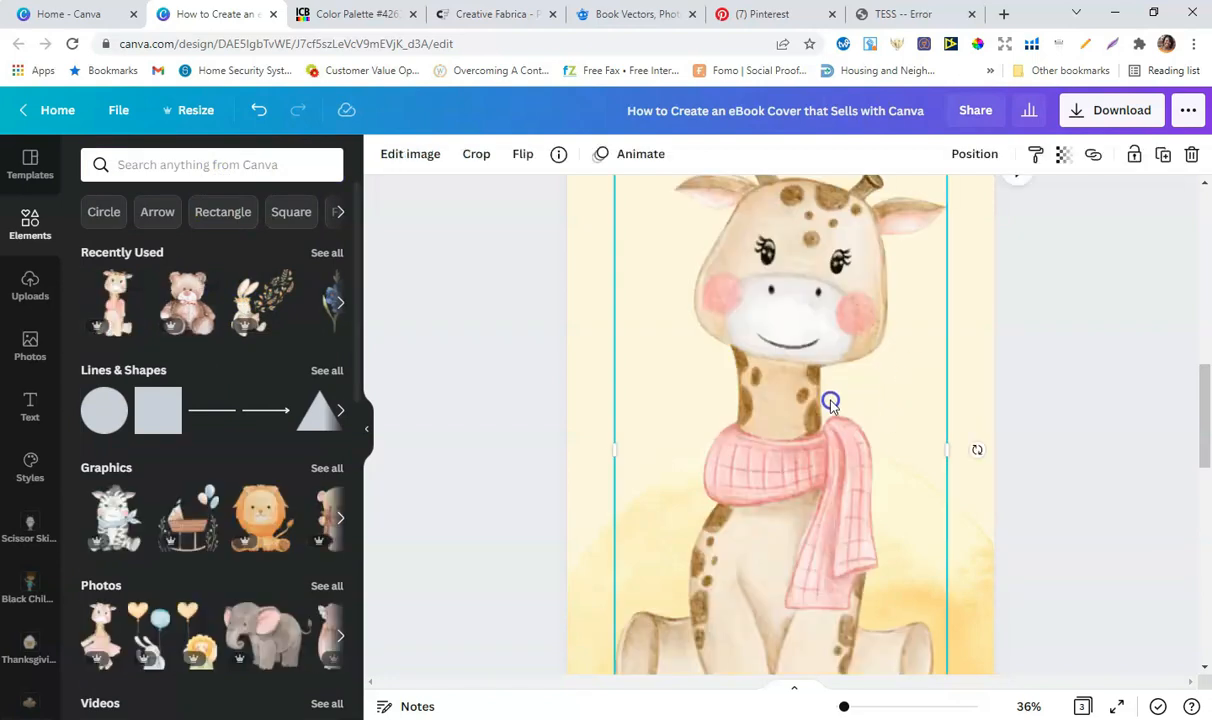
scroll(653, 350, "up", 2)
left_click_drag(616, 398, 725, 549)
scroll(749, 517, "down", 3)
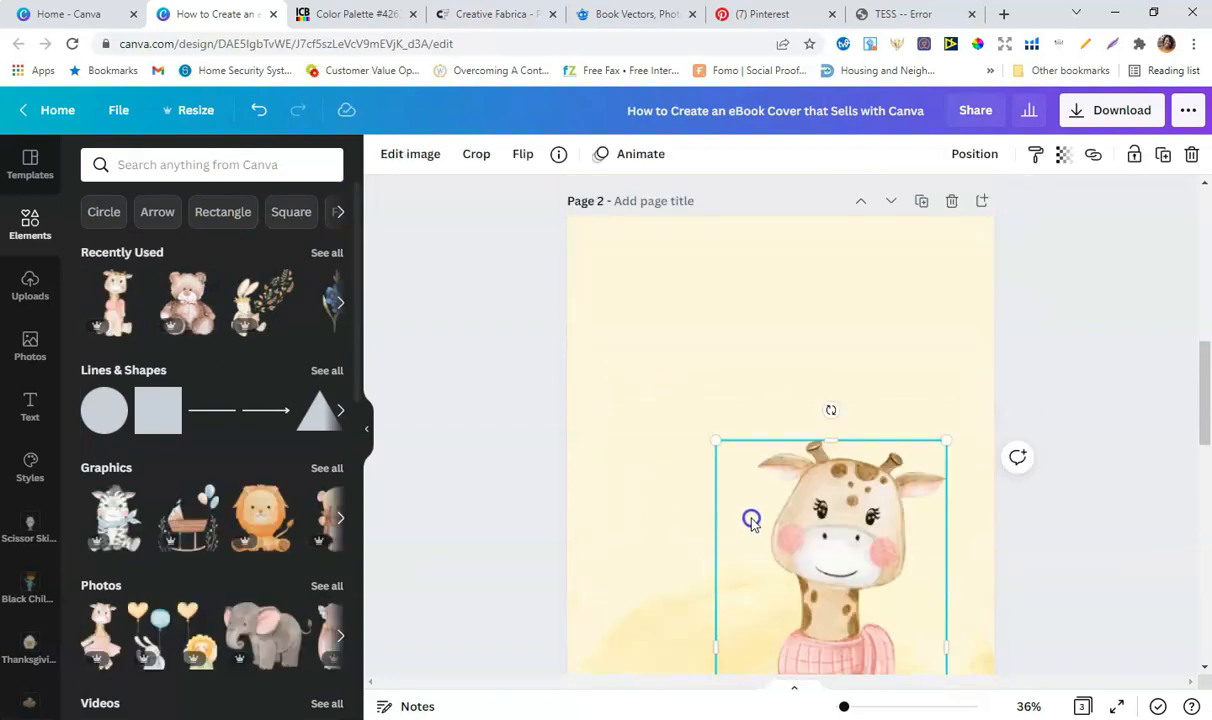
left_click_drag(943, 334, 839, 414)
left_click_drag(825, 520, 798, 413)
Centre the giraffe horizontally on page 2 and enlarge it slightly.
scroll(1063, 455, "up", 2)
scroll(793, 506, "down", 1)
left_click_drag(793, 506, 800, 501)
left_click(1074, 509)
scroll(1074, 509, "up", 1)
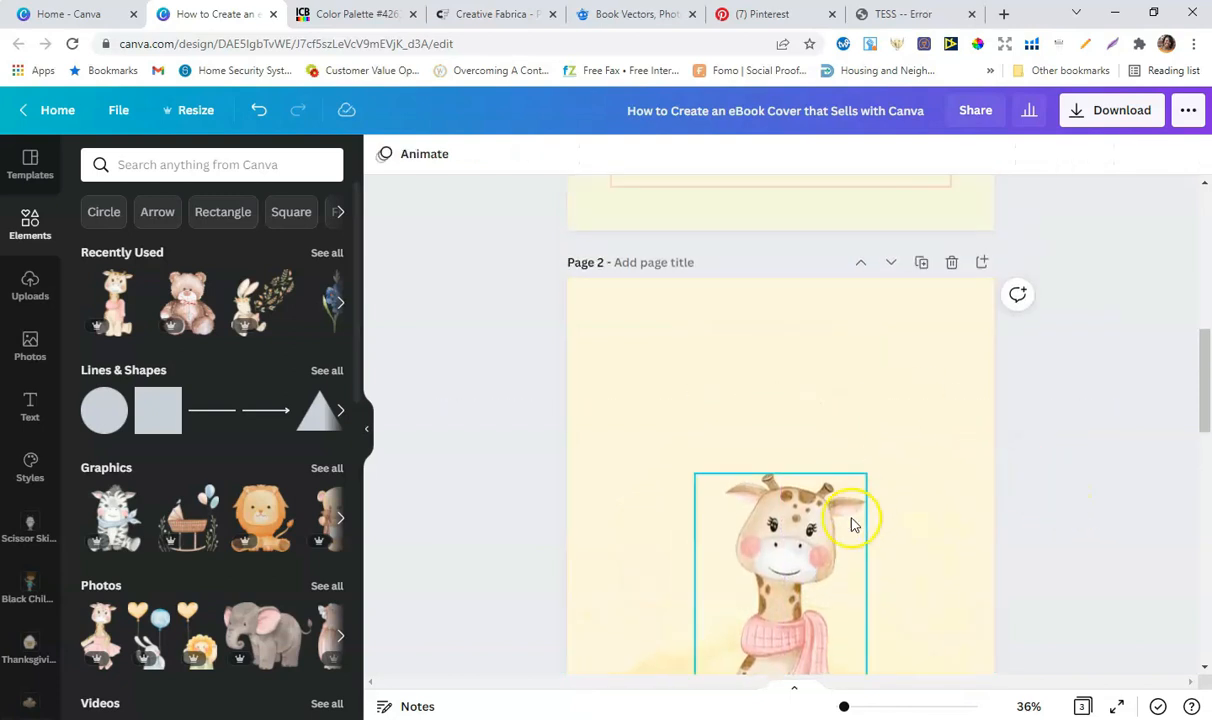
left_click(845, 530)
left_click_drag(866, 475, 870, 467)
left_click_drag(696, 468, 693, 466)
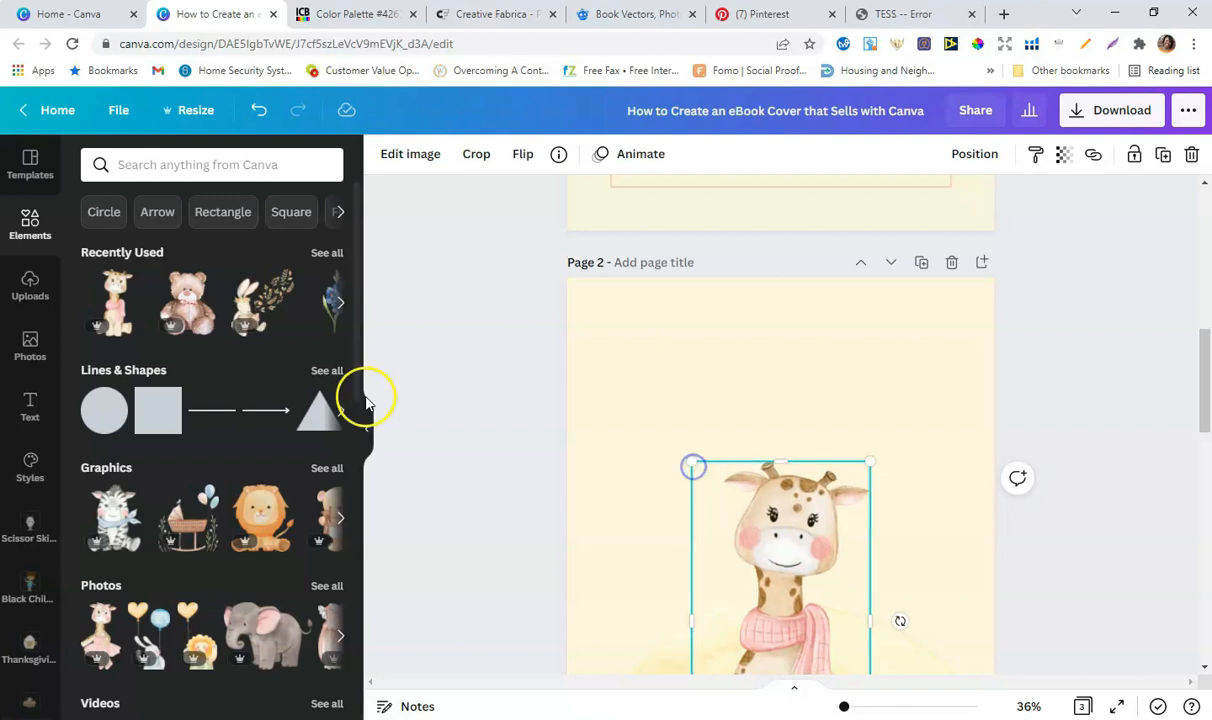
left_click(468, 438)
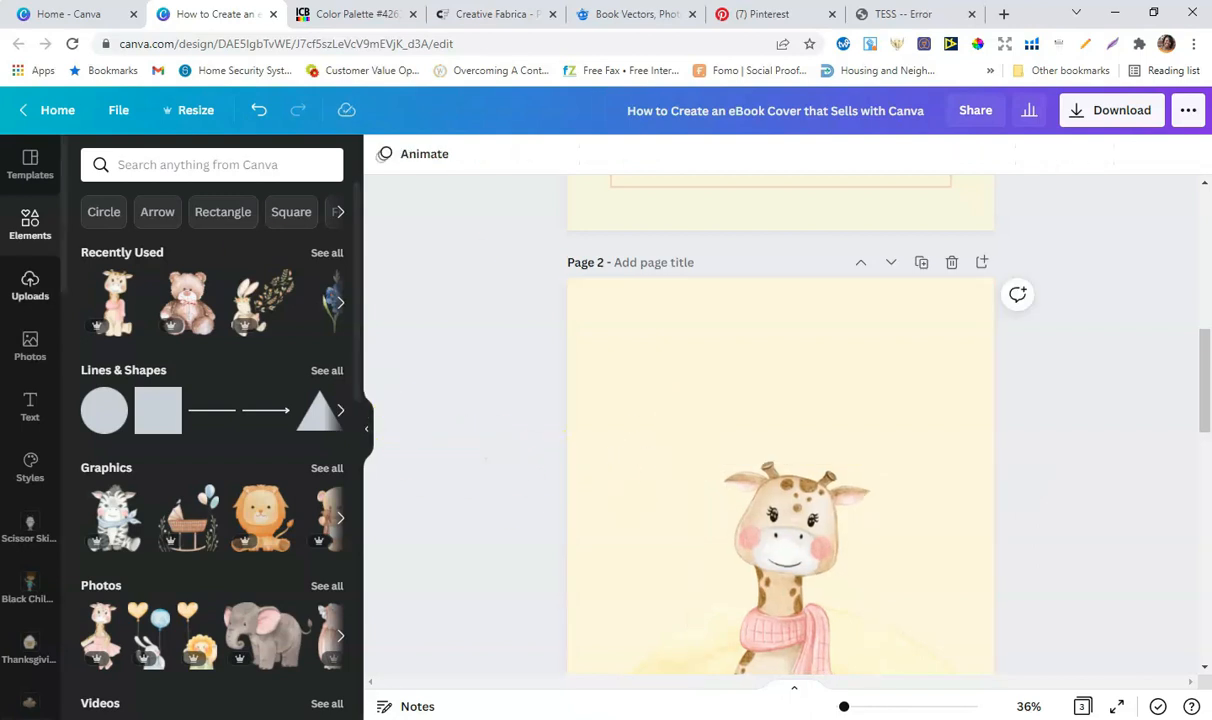
Add a heading above the giraffe on page 2 reading "The Little Book of Baby Quotes".
left_click(31, 225)
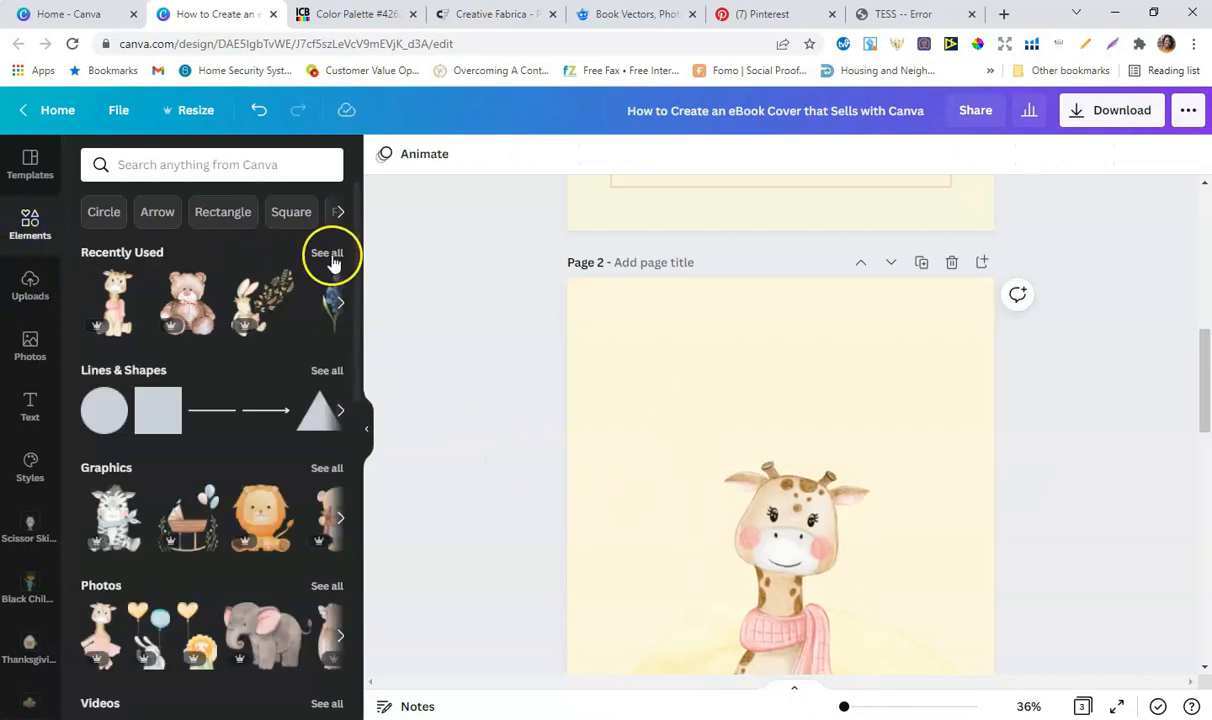
left_click(30, 408)
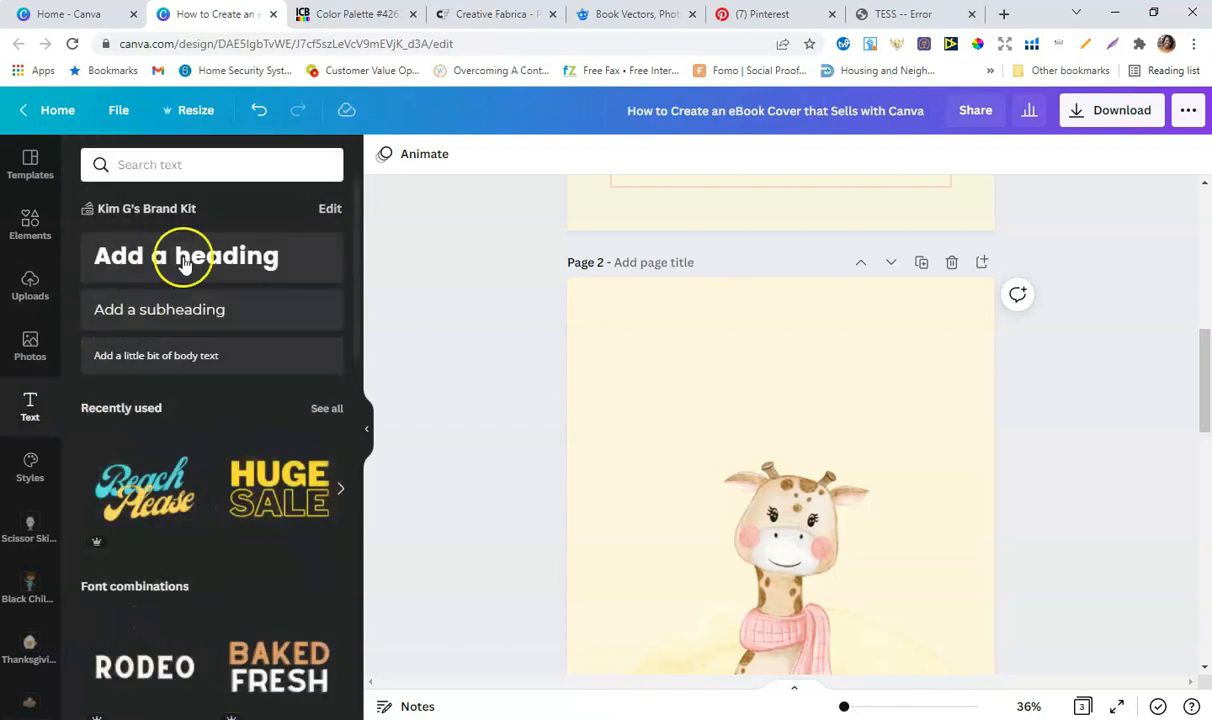
left_click(218, 258)
left_click_drag(784, 476, 799, 388)
double_click(800, 390)
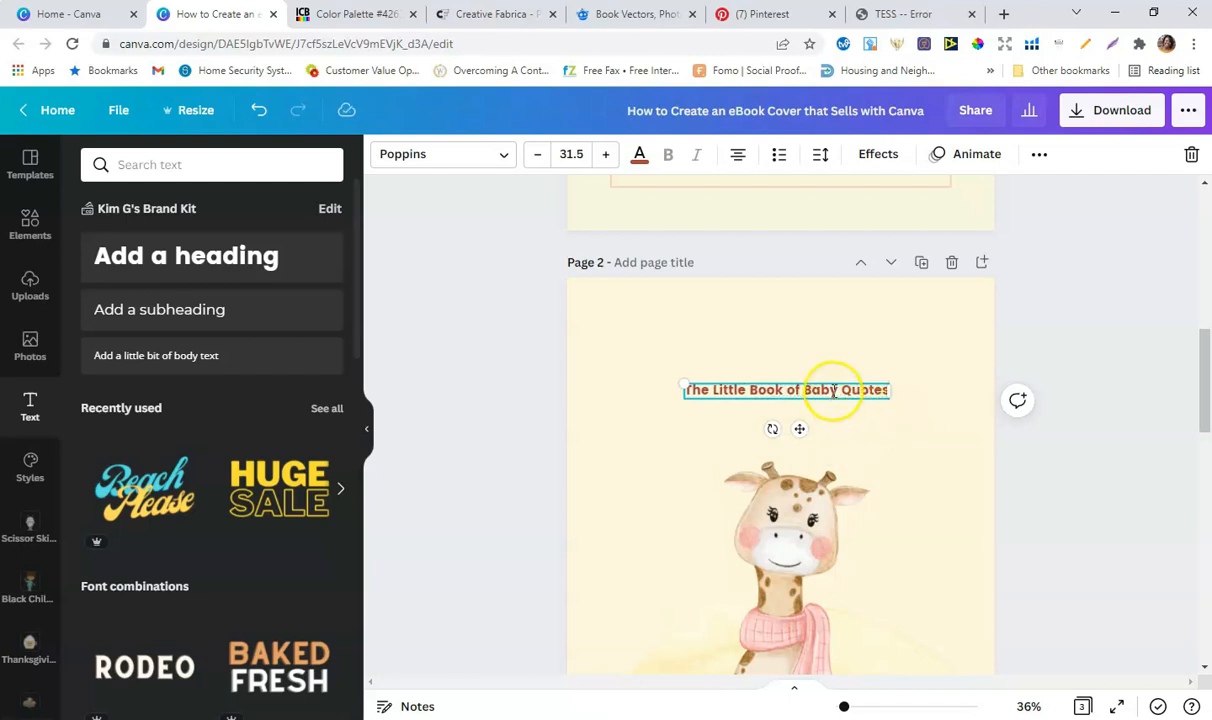
Change the page 2 title's font to Mali.
triple_click(833, 390)
left_click(508, 160)
type("Brittany")
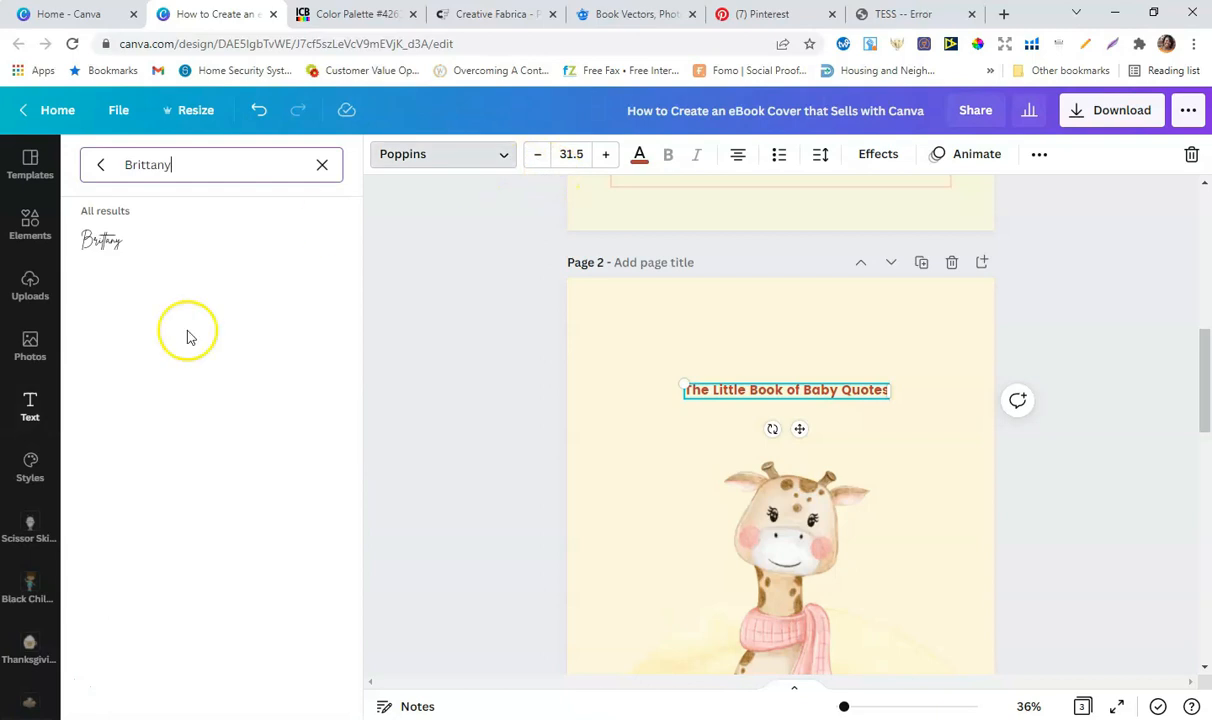
left_click(103, 165)
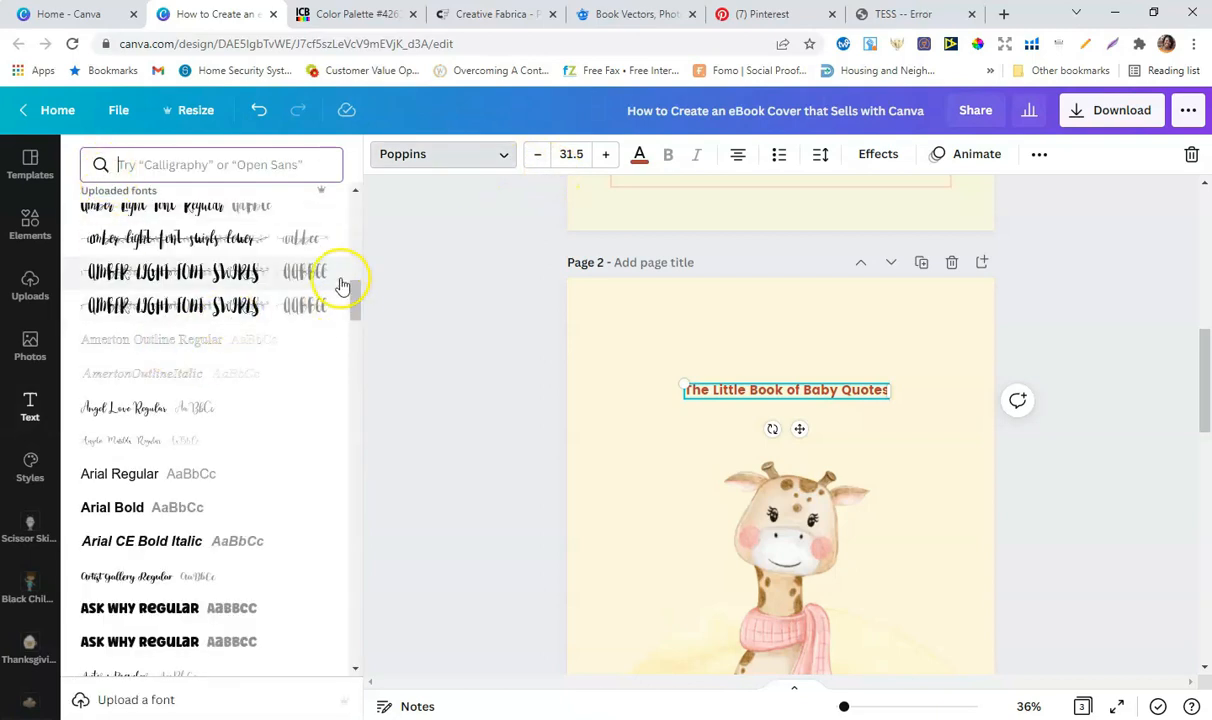
left_click_drag(354, 297, 354, 189)
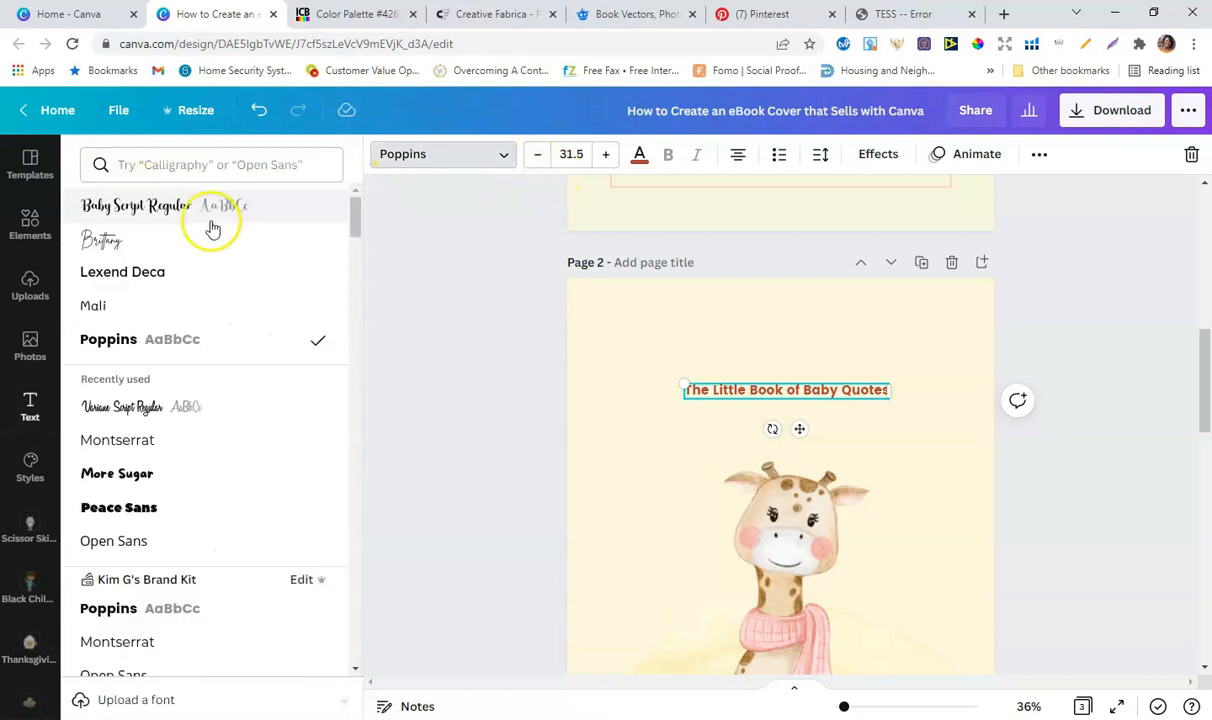
left_click(152, 281)
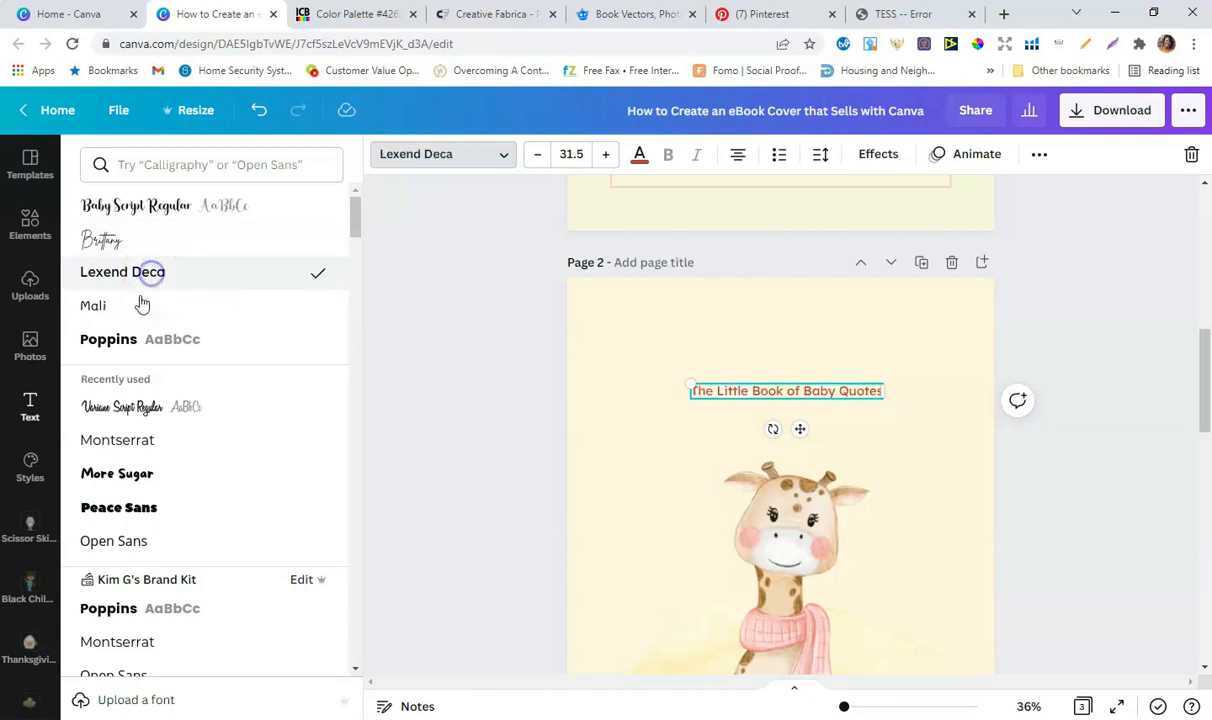
left_click(118, 308)
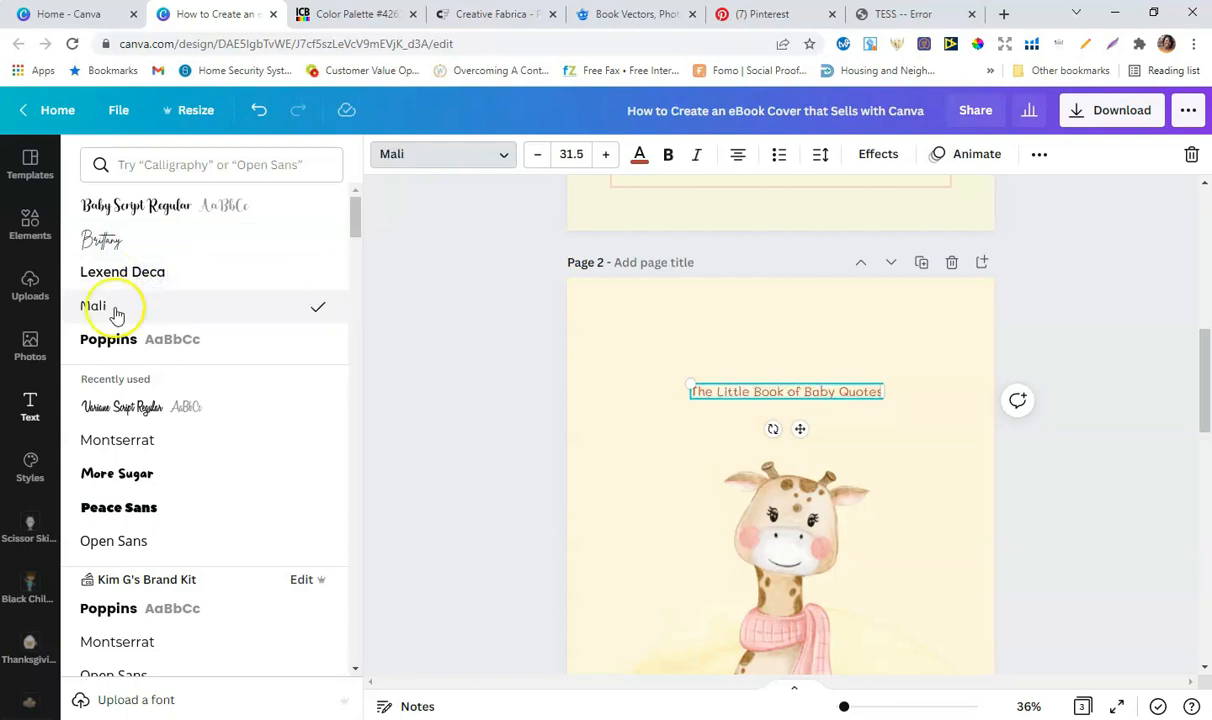
Set the title's font size to 80 and narrow its text box so the wording fits on two lines.
triple_click(830, 395)
left_click(575, 155)
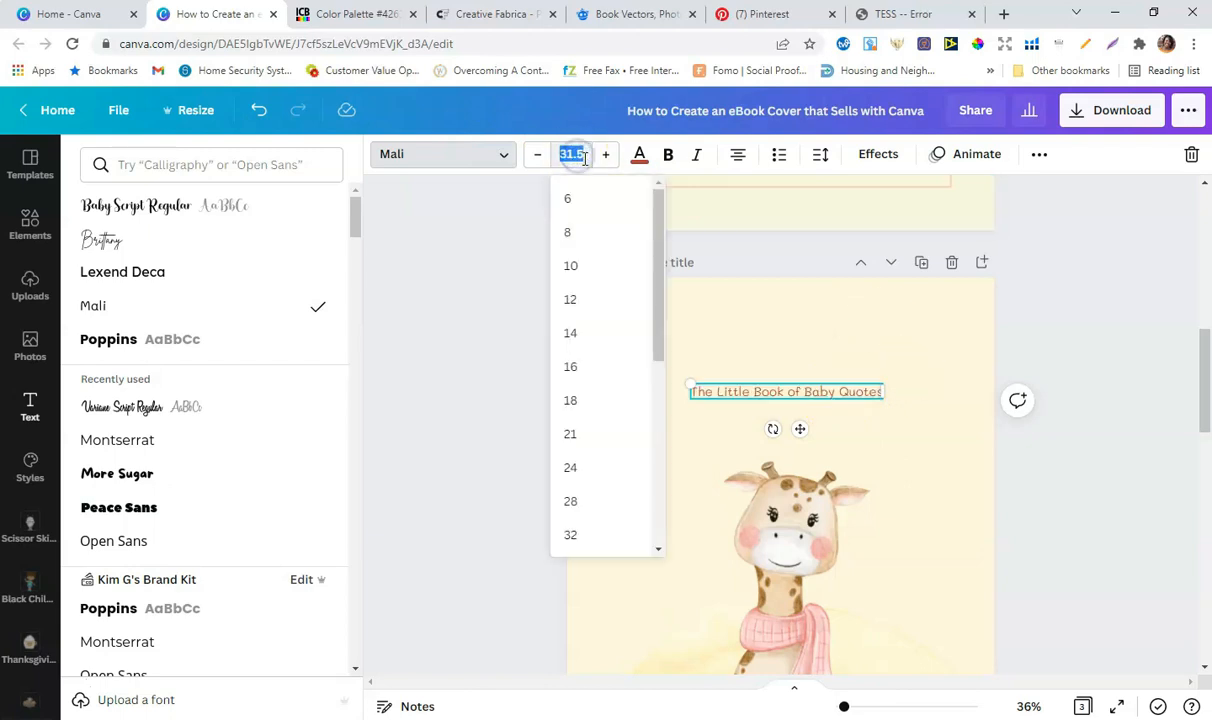
key("Return")
left_click_drag(997, 429, 835, 428)
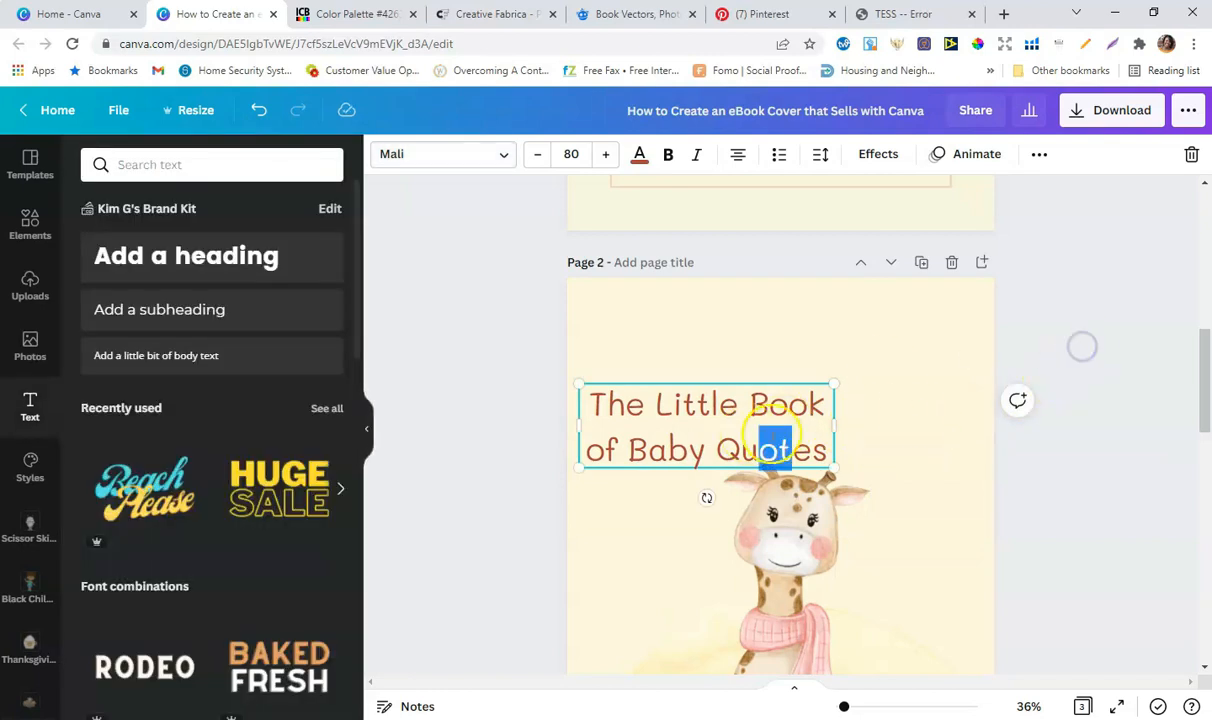
Enlarge the two-line title to font size 103 and centre it above the giraffe.
left_click(1142, 303)
left_click_drag(729, 419, 803, 399)
left_click_drag(906, 358, 928, 352)
left_click_drag(657, 441, 625, 449)
left_click(1066, 451)
left_click_drag(868, 415, 863, 411)
Set the title's line spacing to 1.1.
left_click(820, 154)
left_click(1070, 247)
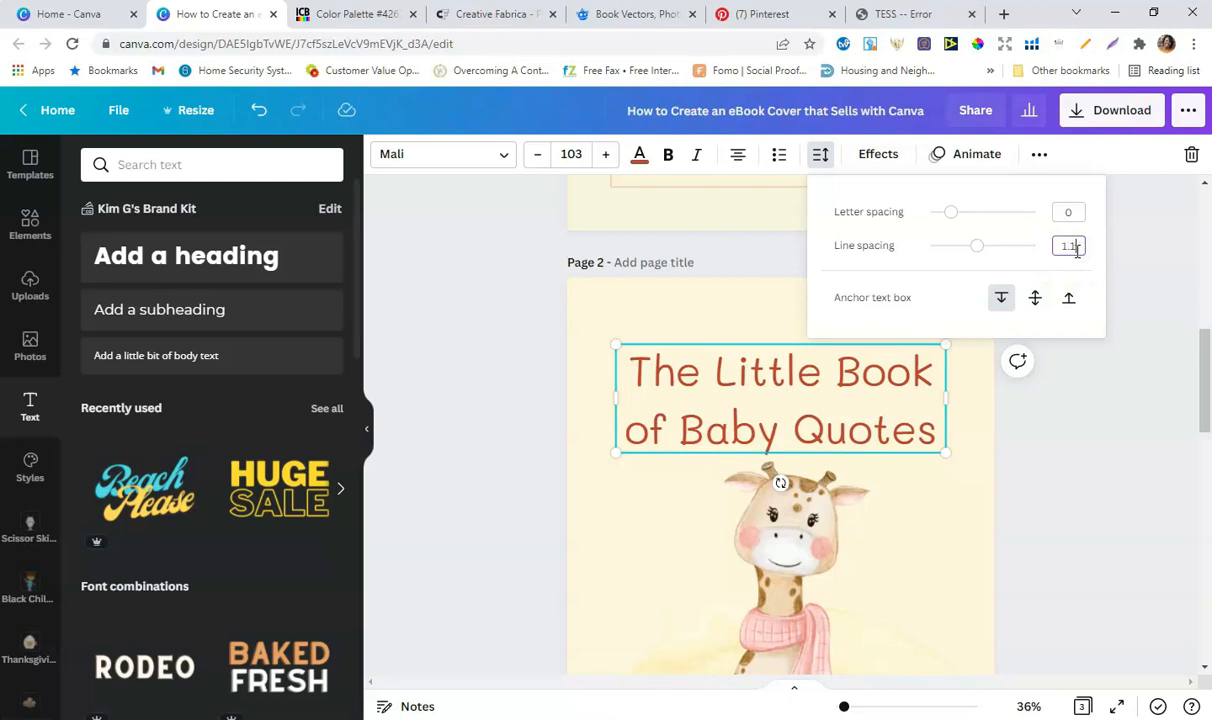
key("Return")
left_click(1054, 519)
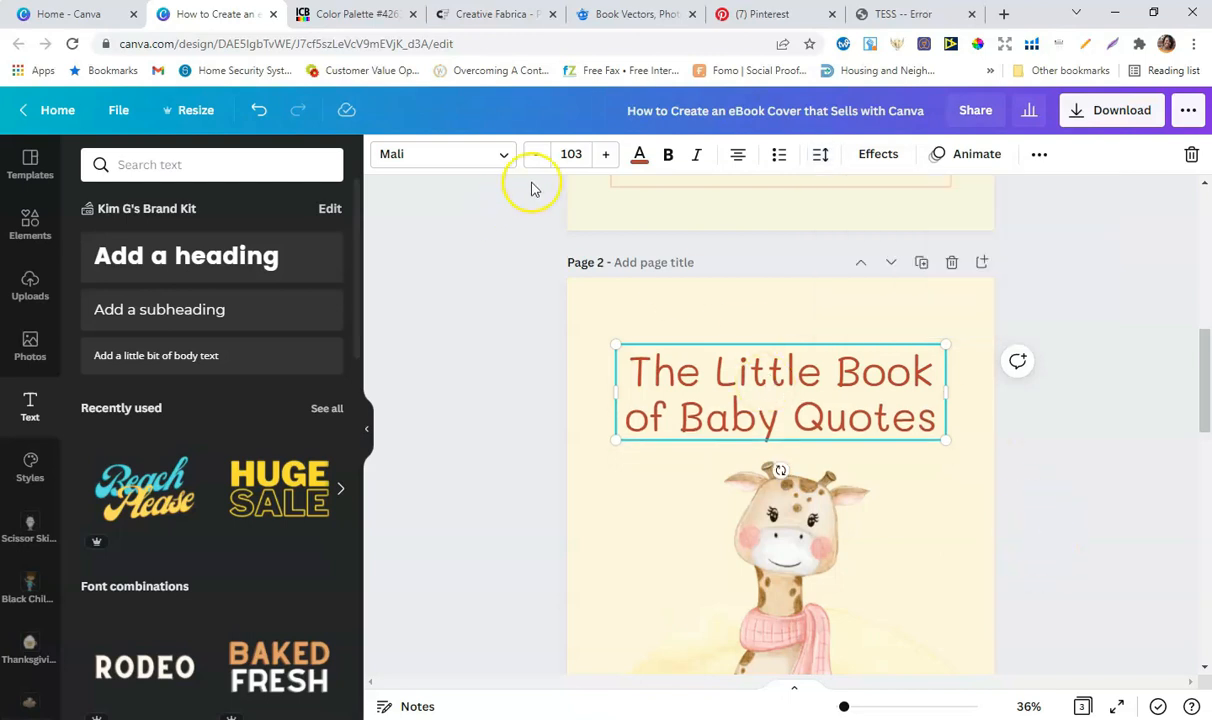
Try the dark charcoal from "Color Scheme #2 for Graphics" as the title's text color.
left_click(640, 156)
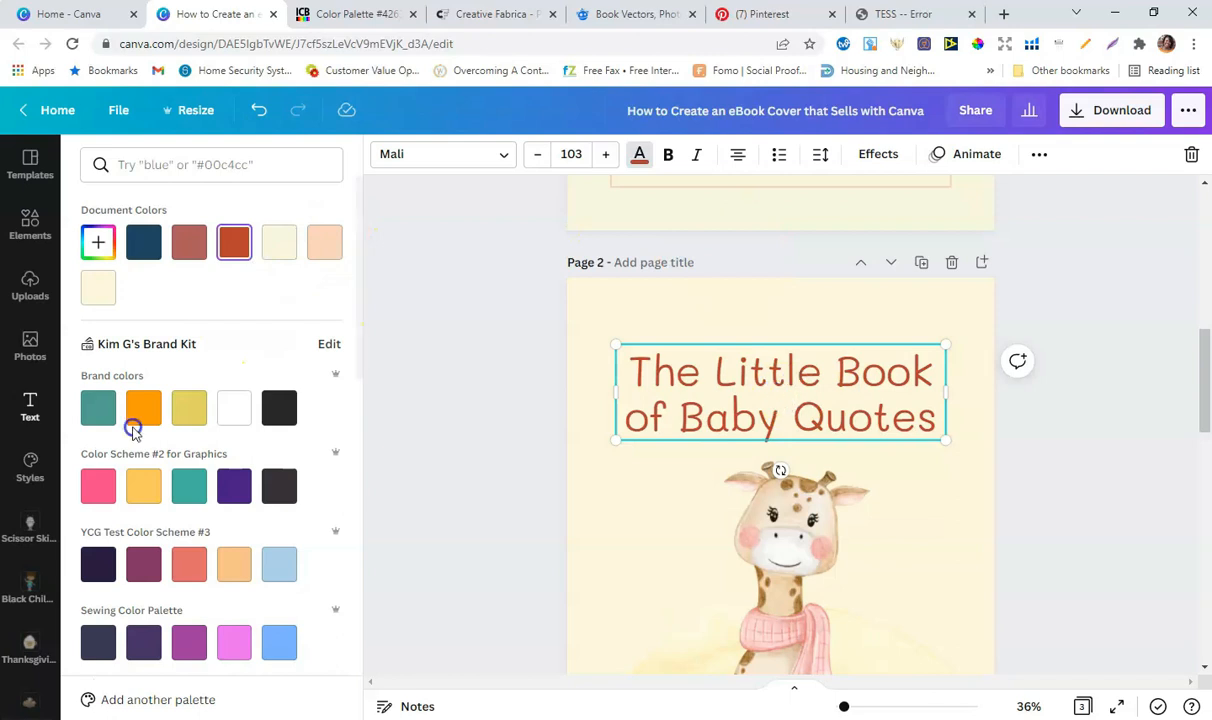
left_click(272, 478)
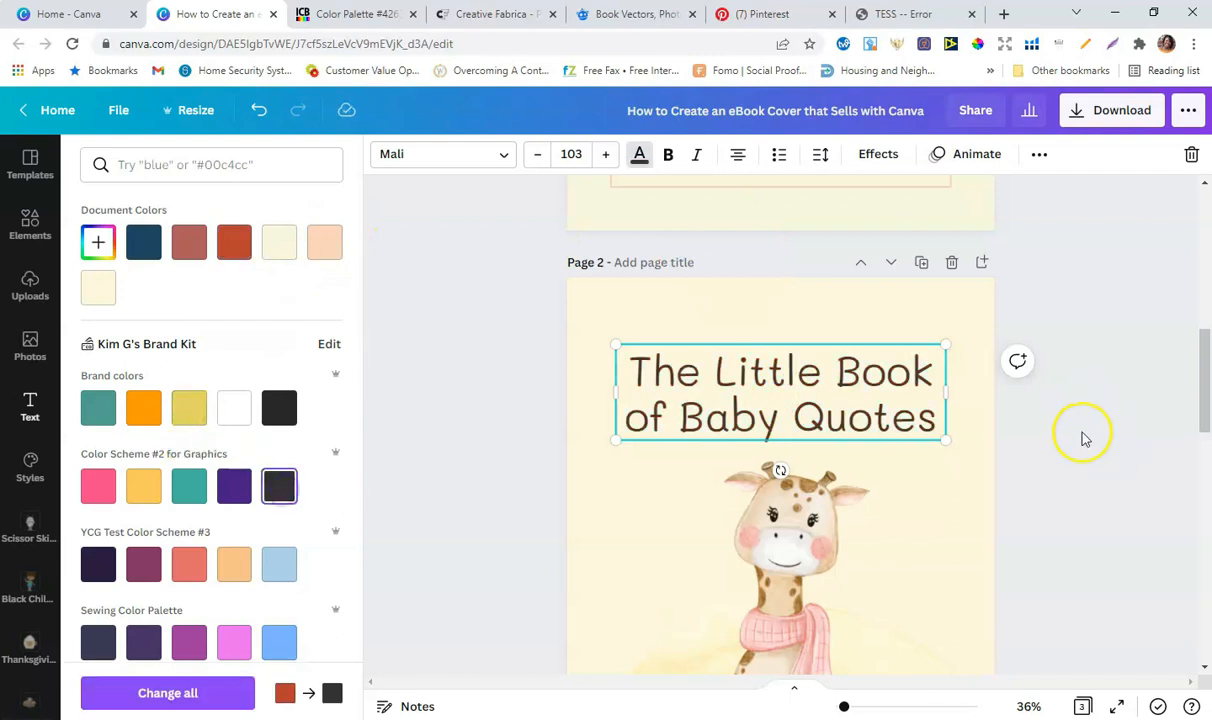
left_click(1114, 416)
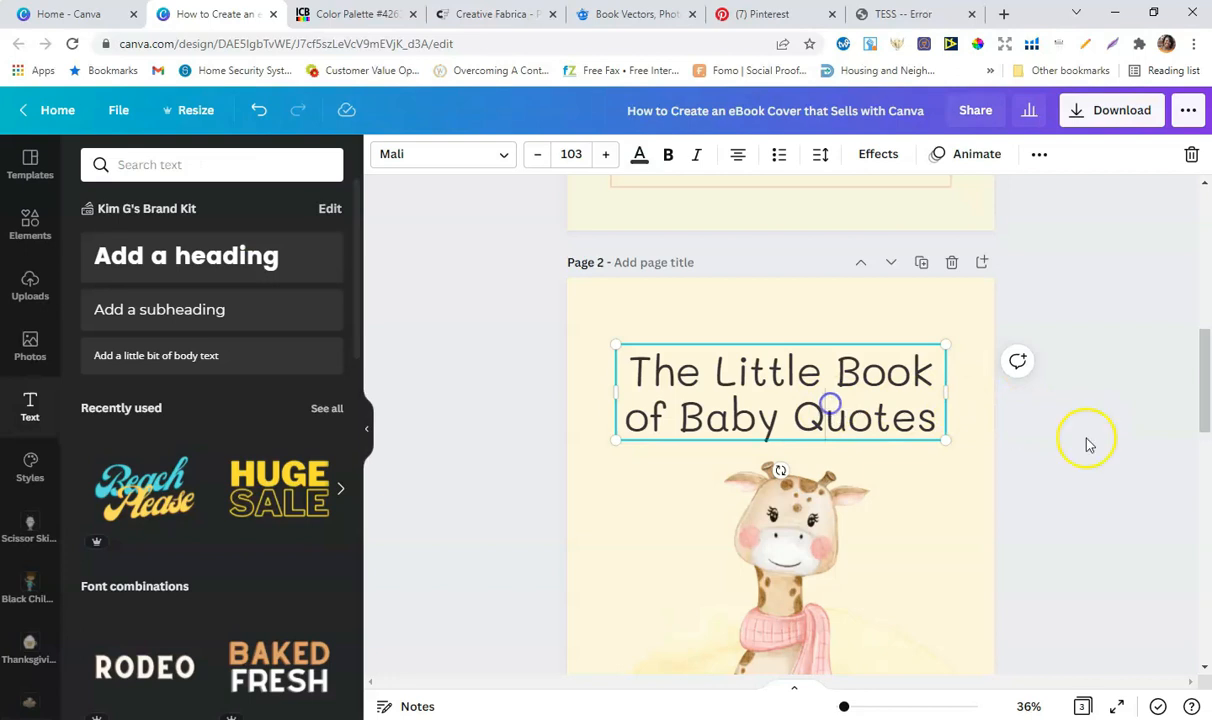
left_click(1089, 444)
scroll(1087, 427, "down", 3)
scroll(1087, 427, "up", 3)
Recolor the whole title with the brown photo color and adjust its vertical position slightly above the giraffe.
left_click_drag(812, 408, 816, 410)
left_click_drag(625, 377, 940, 422)
left_click(641, 158)
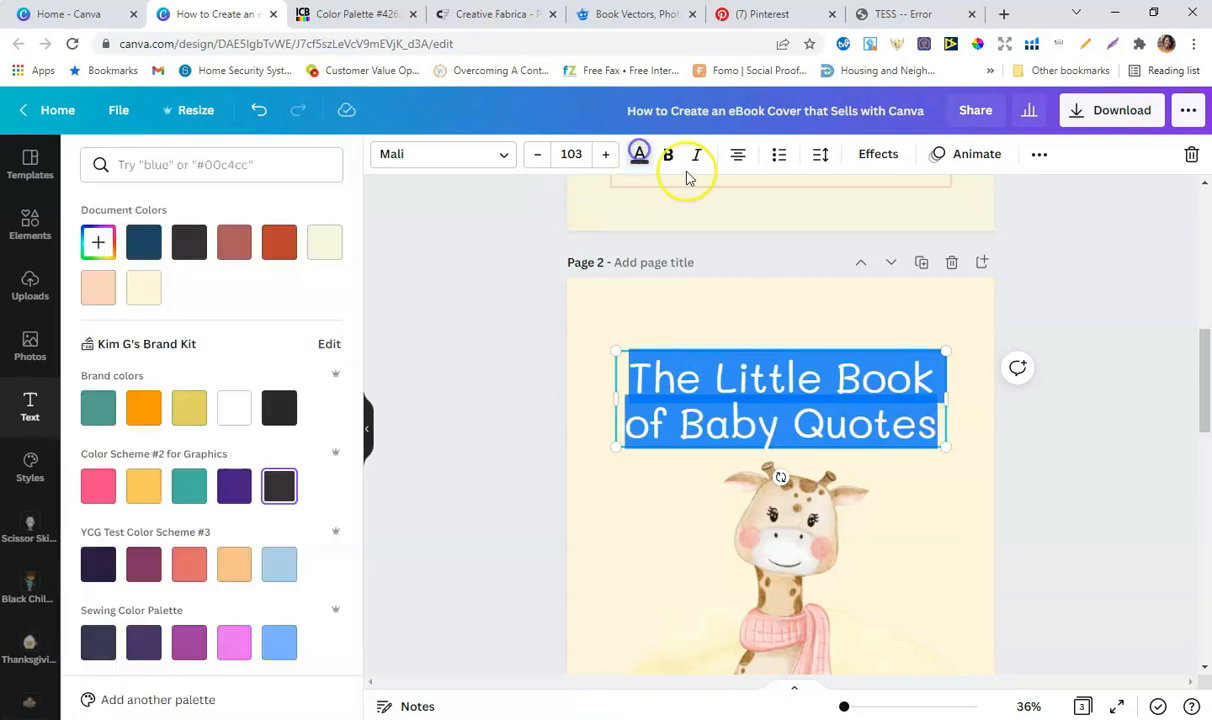
scroll(243, 341, "down", 10)
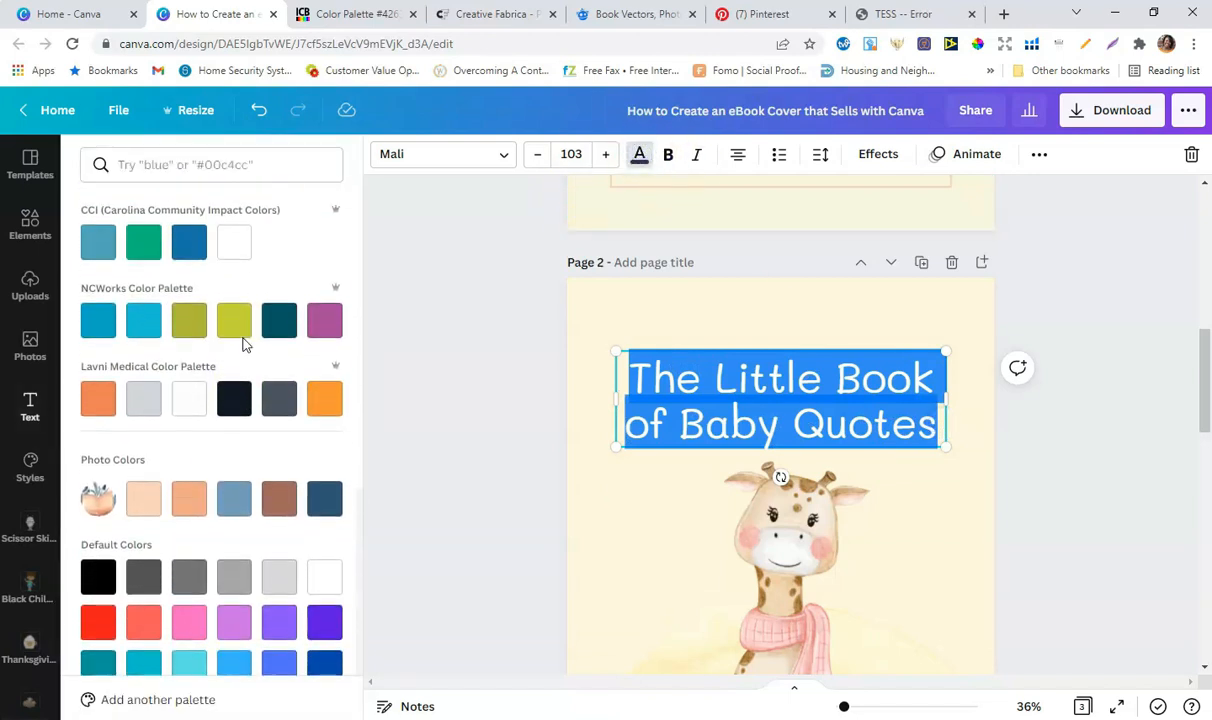
scroll(243, 341, "down", 1)
left_click(279, 420)
left_click(1069, 476)
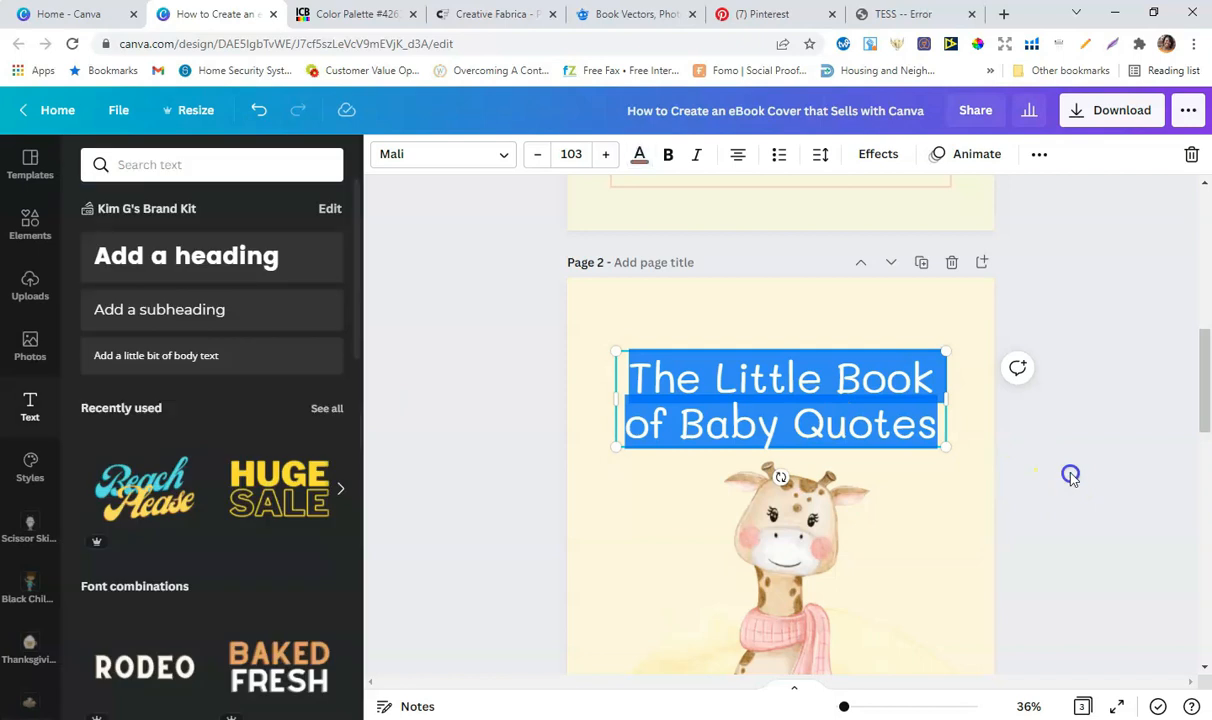
left_click_drag(828, 406, 830, 398)
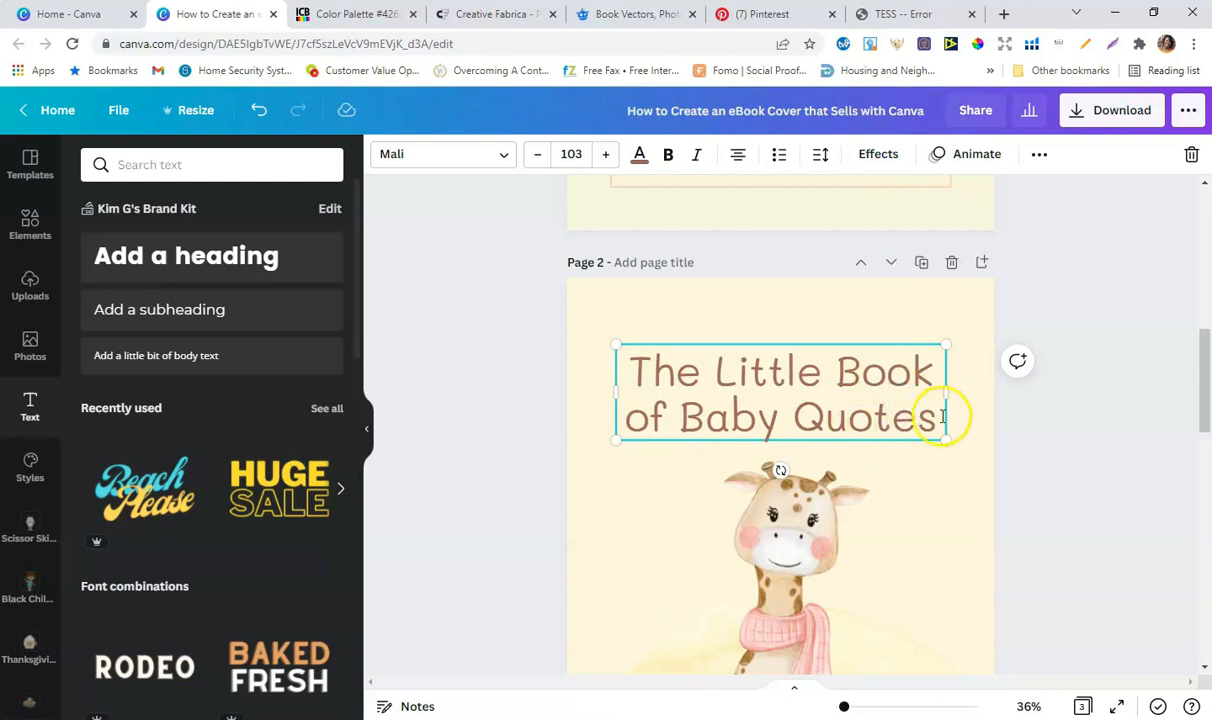
Cut "The Little Book" out of the title, leaving only "of Baby Quotes" in its text box.
left_click_drag(929, 372, 608, 372)
key("ctrl+c")
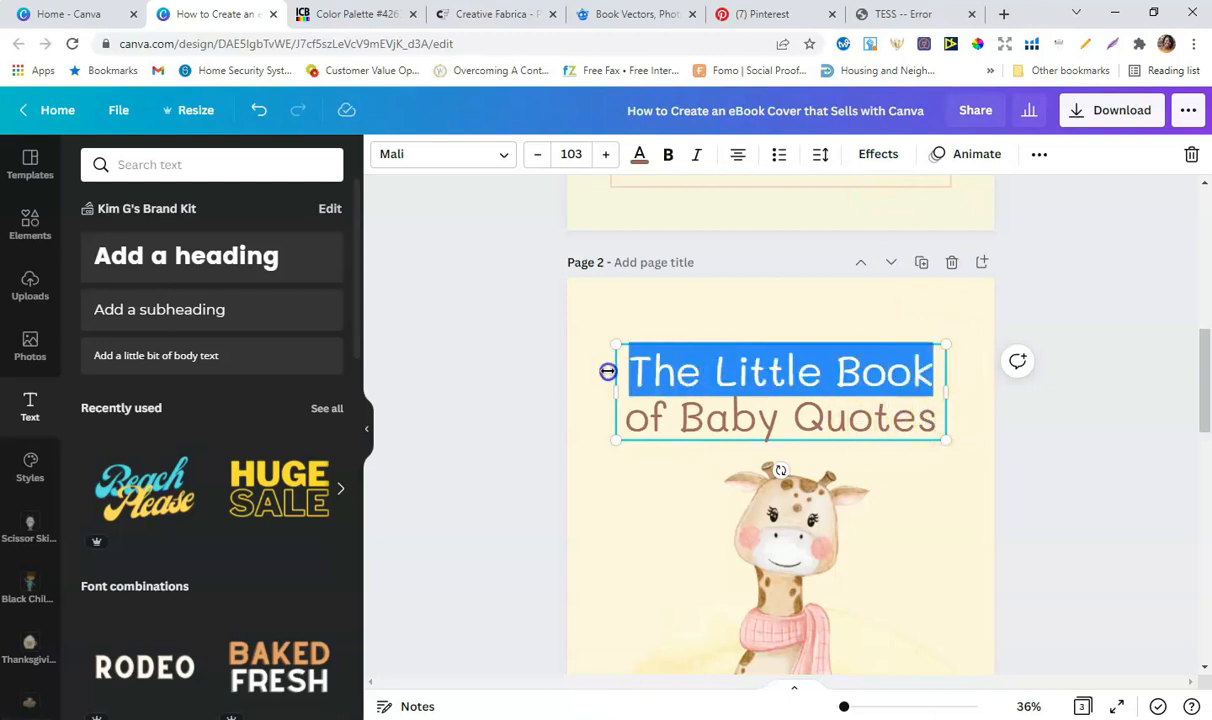
right_click(718, 374)
left_click(788, 412)
left_click(1025, 413)
mouse_move(852, 381)
left_mouse_down()
mouse_move(855, 433)
mouse_move(866, 371)
left_mouse_up()
Duplicate the "of Baby Quotes" text box and replace the upper copy's wording with "The Little Book" as plain text.
left_click(1043, 157)
left_click(1031, 200)
double_click(831, 371)
left_click(832, 371)
right_click(832, 371)
triple_click(832, 371)
right_click(830, 371)
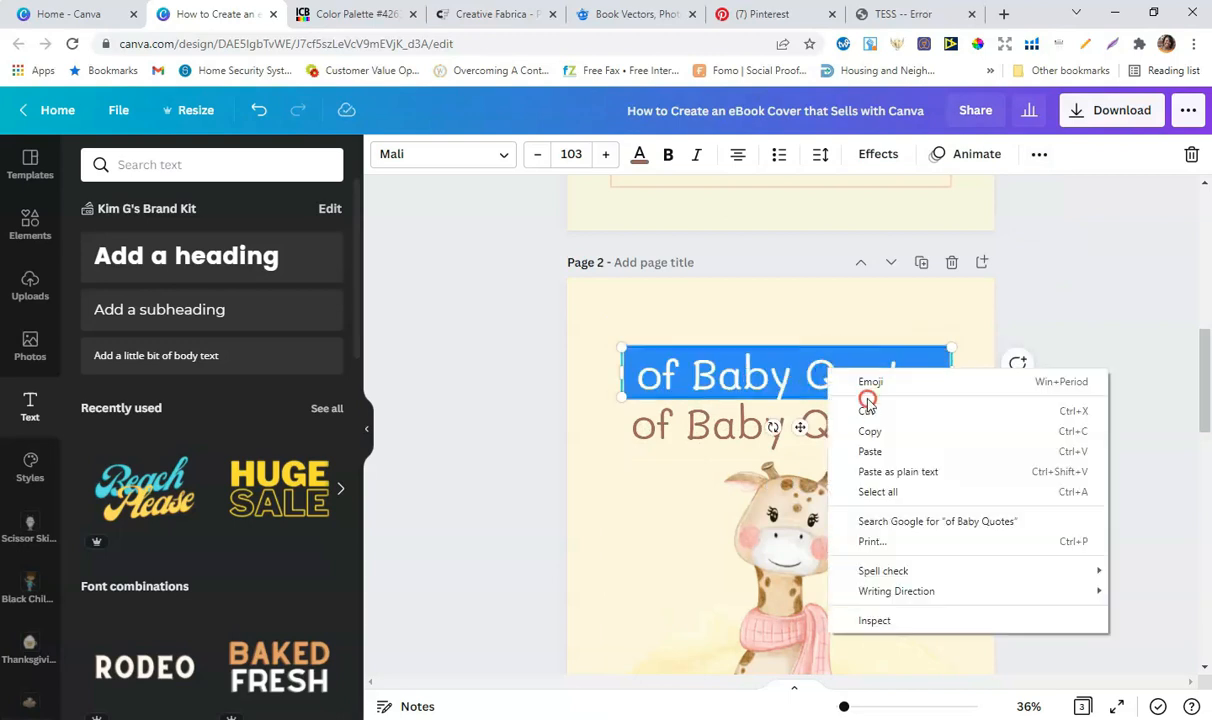
left_click(898, 470)
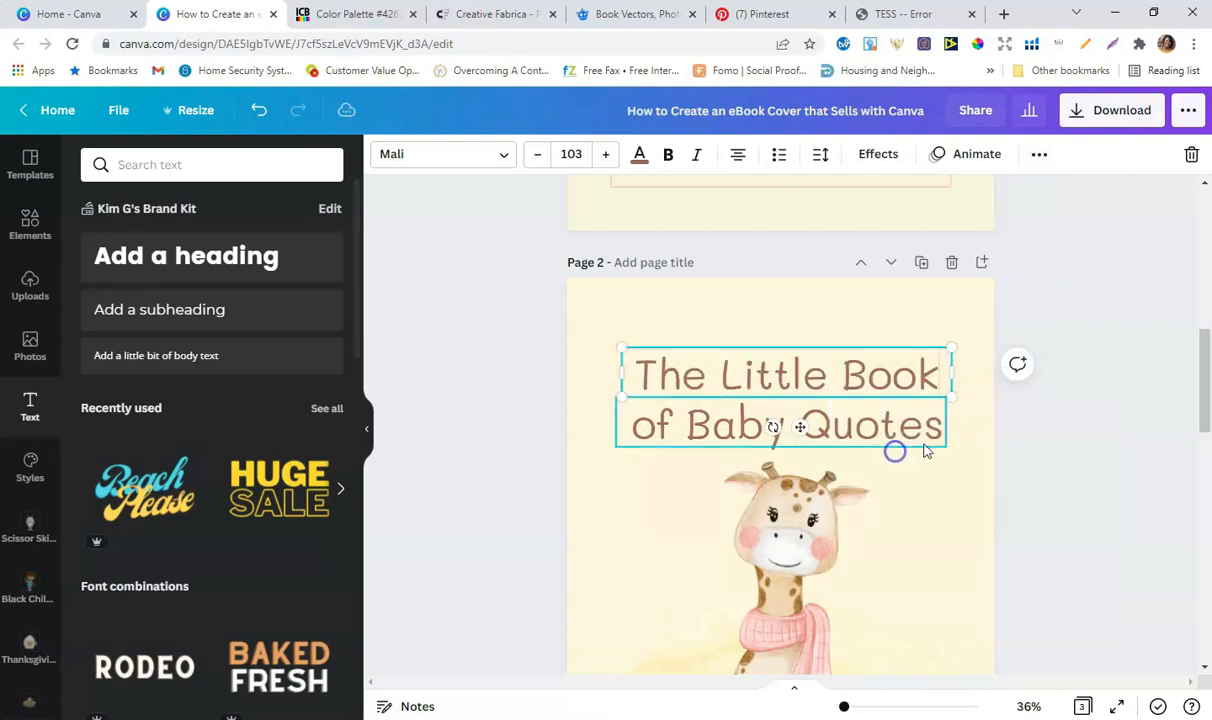
Apply the Curve shape effect to "The Little Book" with a curve value of 19.
triple_click(795, 376)
left_click(878, 154)
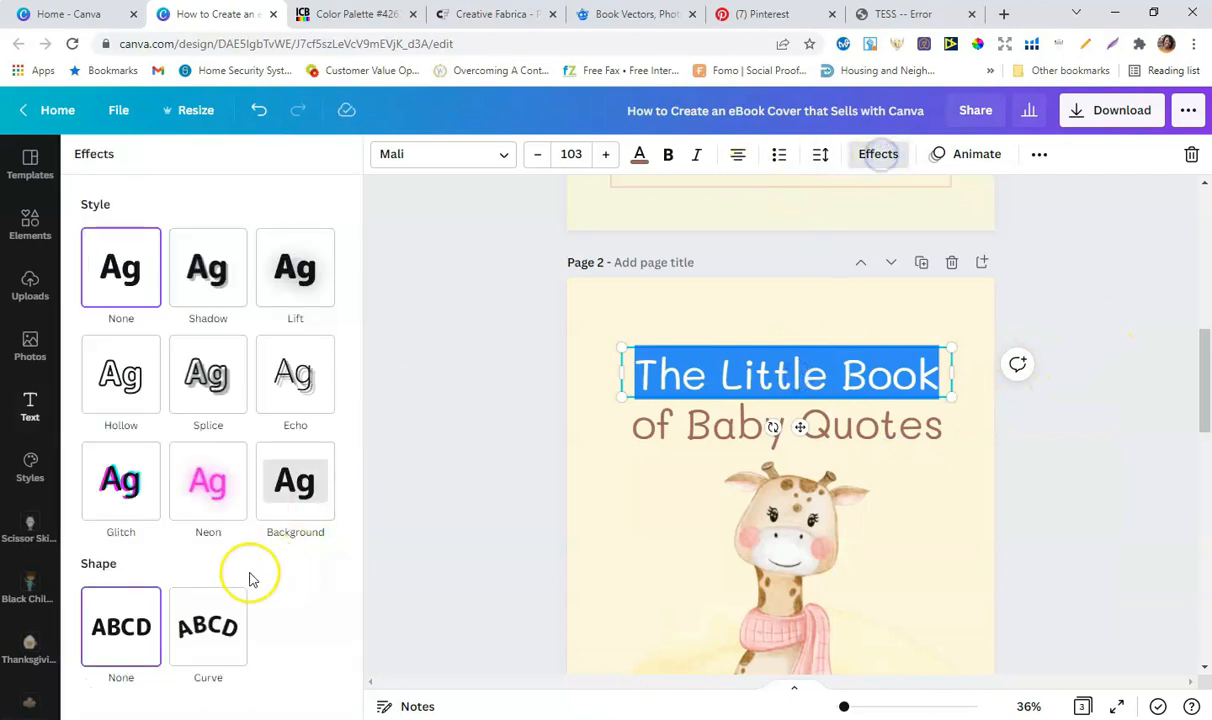
left_click(208, 622)
scroll(305, 666, "down", 1)
left_click_drag(319, 689, 233, 688)
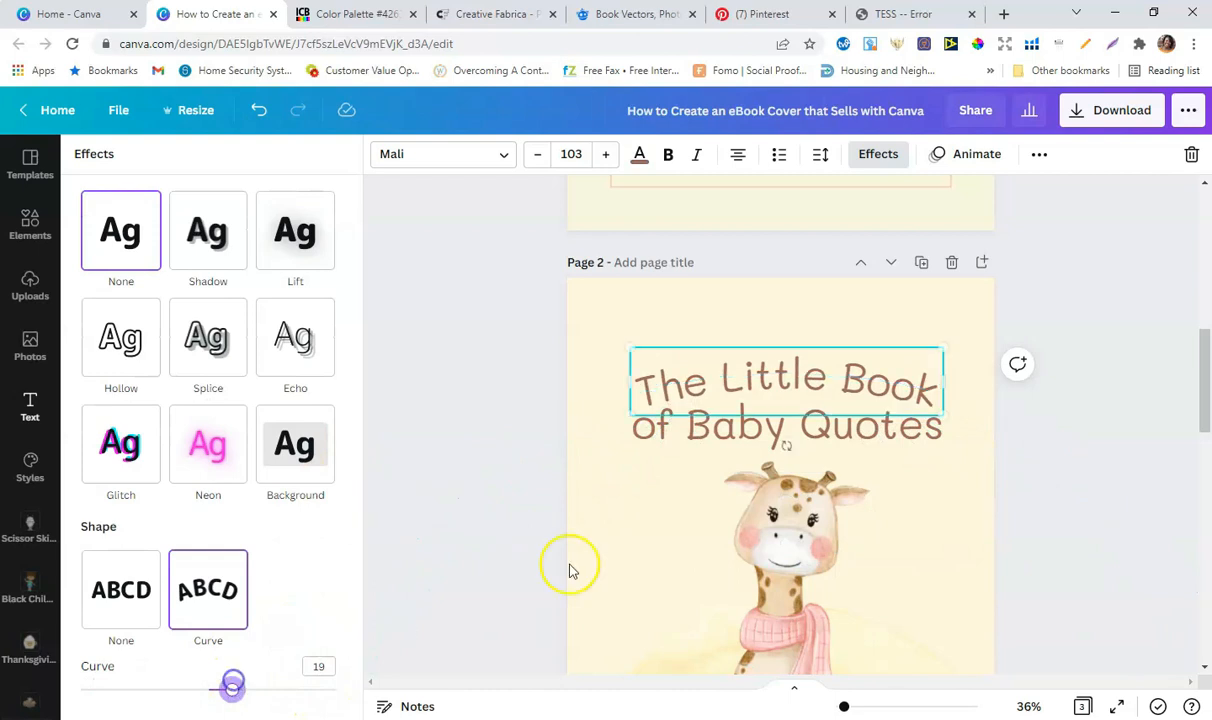
Shrink the "of Baby Quotes" text and arrange it close beneath the curved "The Little Book" line, above the giraffe.
left_click(917, 427)
mouse_move(849, 379)
left_mouse_down()
mouse_move(841, 361)
mouse_move(843, 371)
left_mouse_up()
left_click(849, 432)
left_click_drag(945, 400, 877, 411)
left_click_drag(616, 405, 641, 411)
left_click(441, 417)
left_click_drag(786, 432, 816, 386)
mouse_move(835, 429)
left_mouse_down()
mouse_move(841, 437)
mouse_move(839, 387)
mouse_move(841, 406)
left_mouse_up()
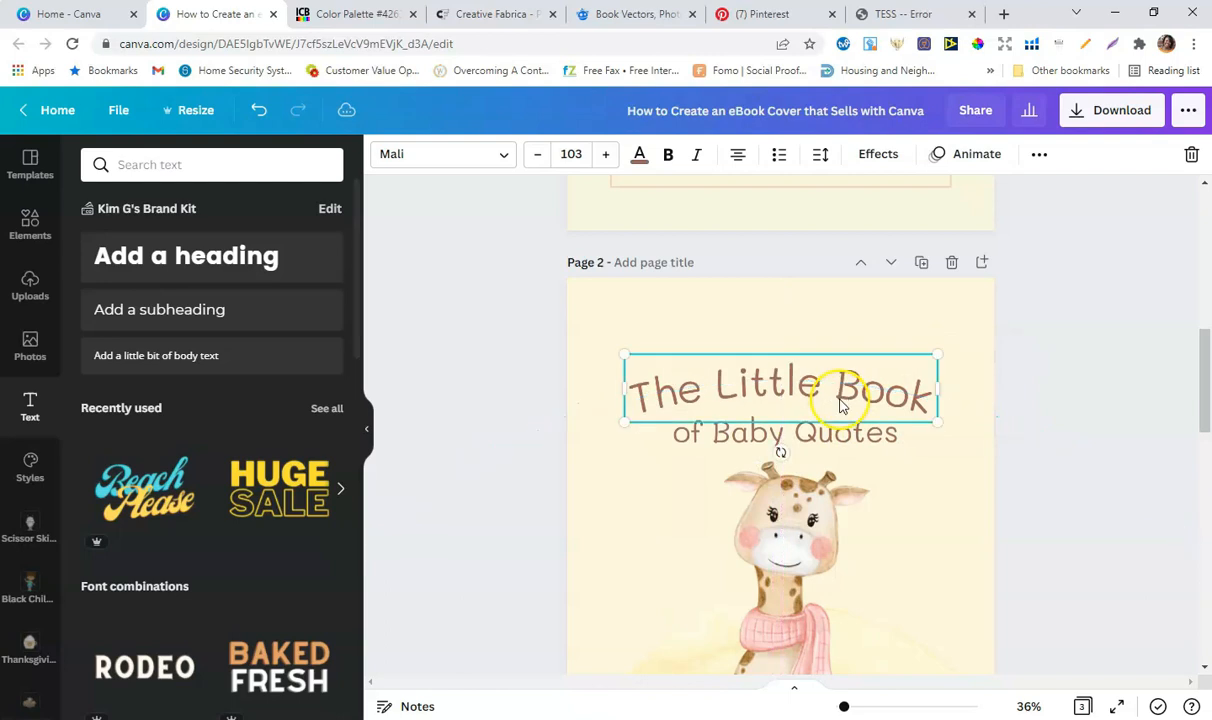
Enlarge "The Little Book" to font size 113 and lower it slightly toward the subtitle.
left_click(868, 441)
left_click(889, 408)
left_click_drag(941, 356, 950, 344)
left_click_drag(619, 358, 611, 353)
left_click_drag(825, 385, 826, 395)
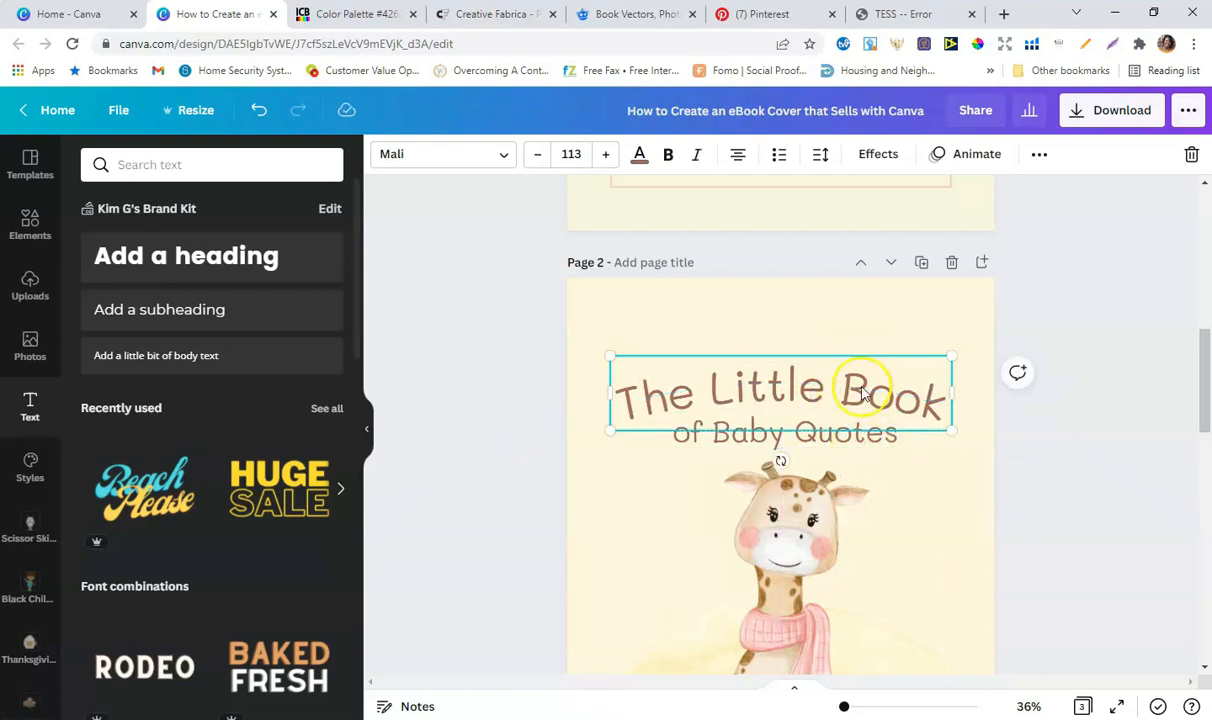
Remove the Curve shape from "The Little Book" and center the straight line just above "of Baby Quotes".
left_click(880, 158)
left_click(152, 645)
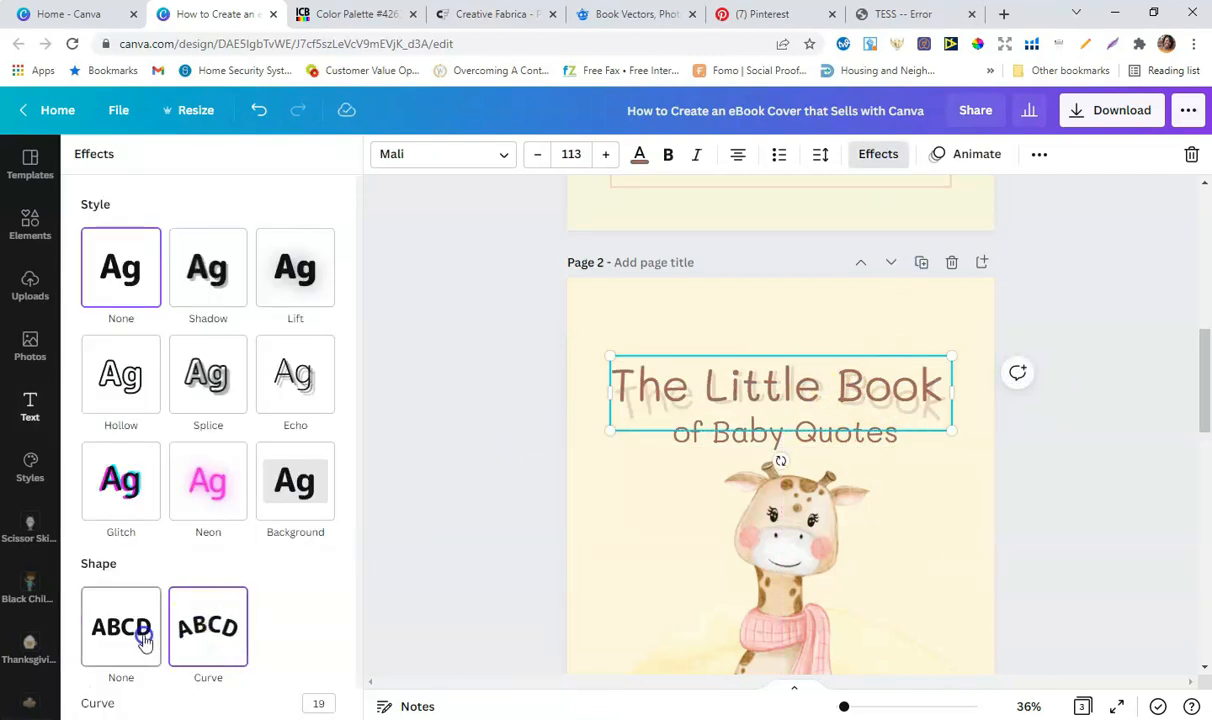
left_click(1115, 497)
left_click_drag(803, 414, 800, 397)
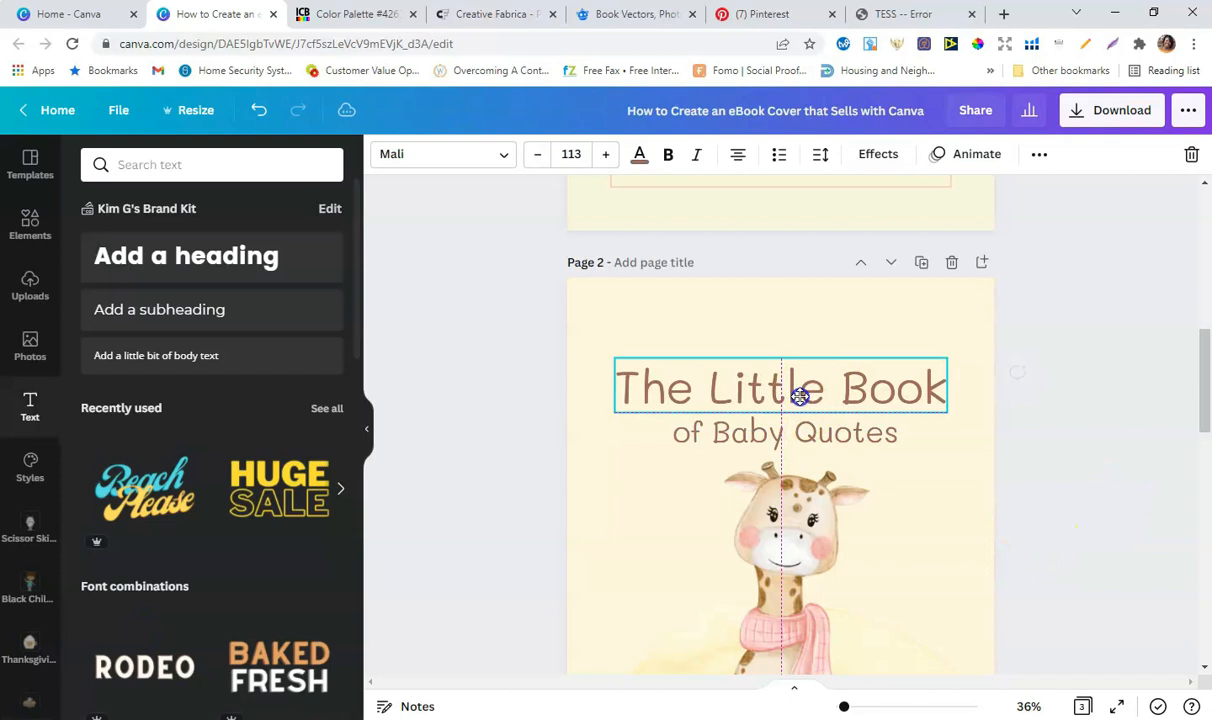
left_click(1062, 517)
Enlarge the giraffe illustration so it fills more of the space between the title and the author line.
scroll(1067, 500, "down", 2)
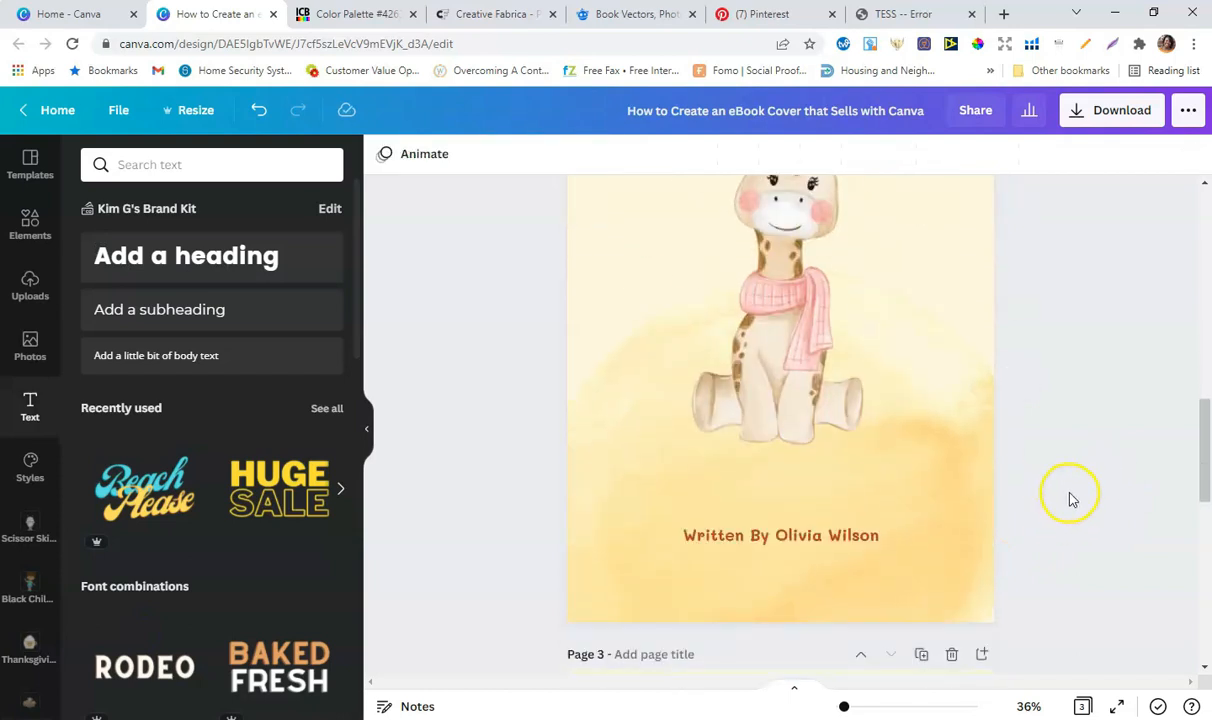
left_click(765, 428)
left_click_drag(688, 454, 673, 476)
left_click_drag(871, 476, 898, 500)
left_click(1114, 524)
left_click(830, 537)
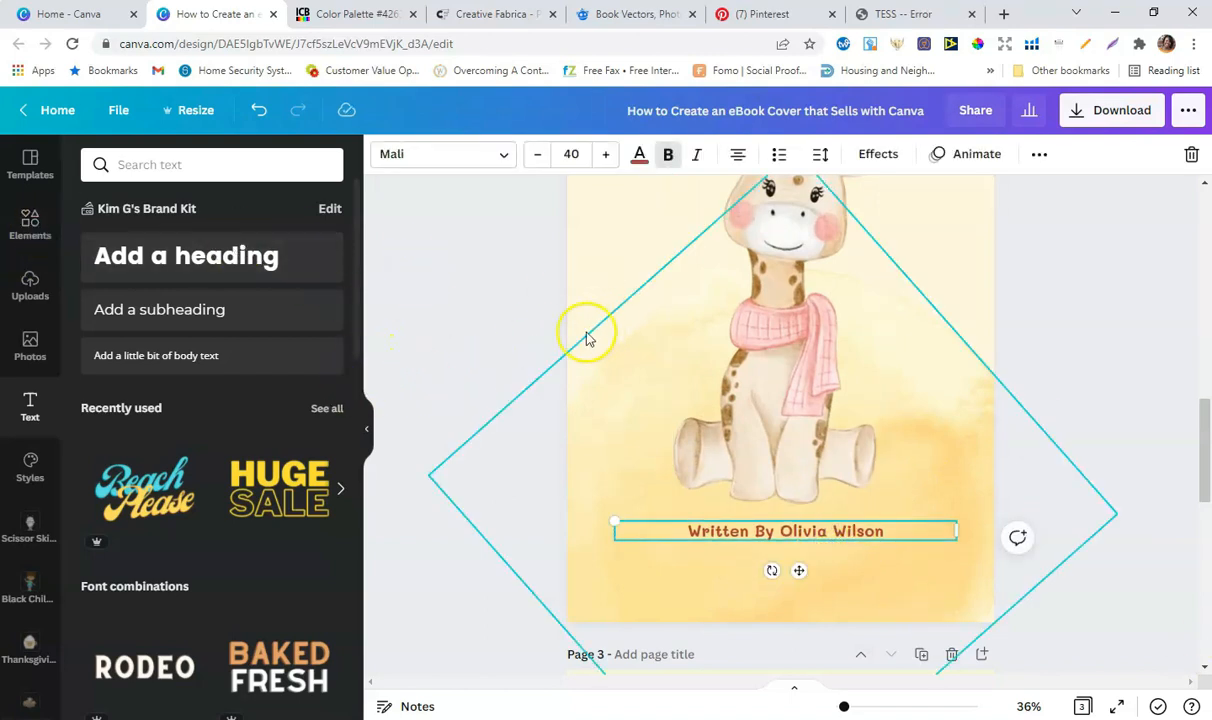
Search elements for "watercolor balloons", add the pink balloon bunch, shrink it to about 593 by 770 and place it beside the giraffe.
scroll(584, 335, "up", 5)
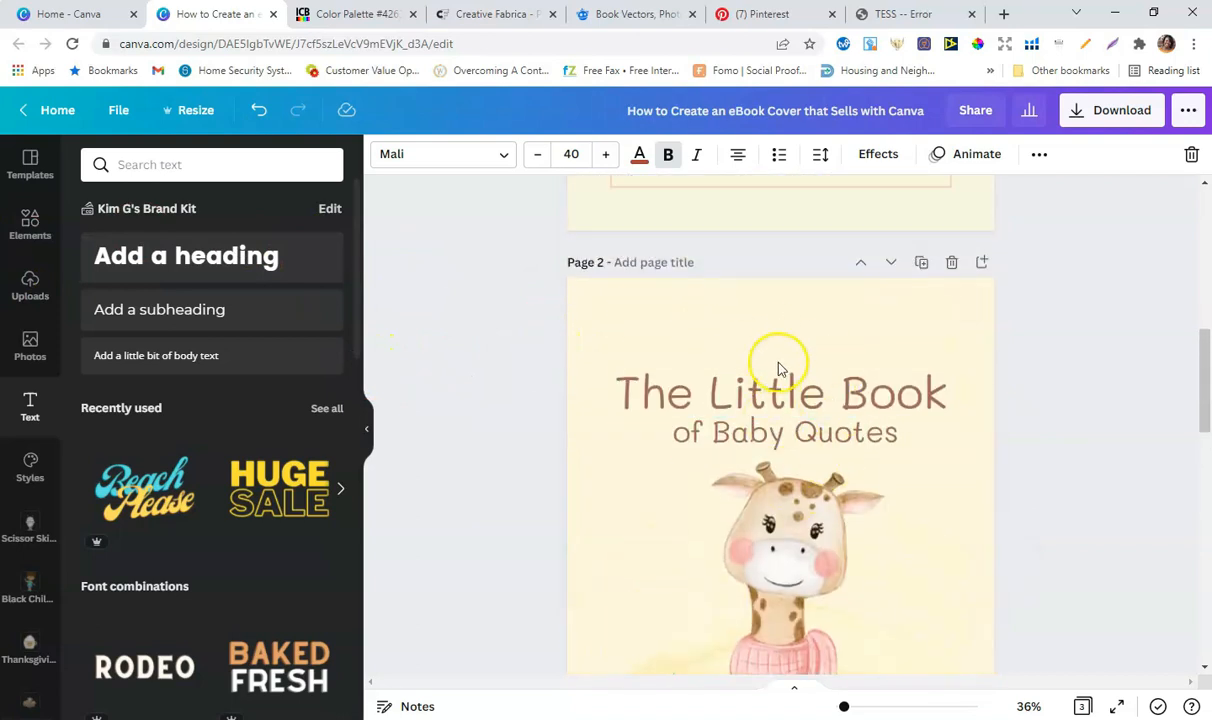
left_click(31, 222)
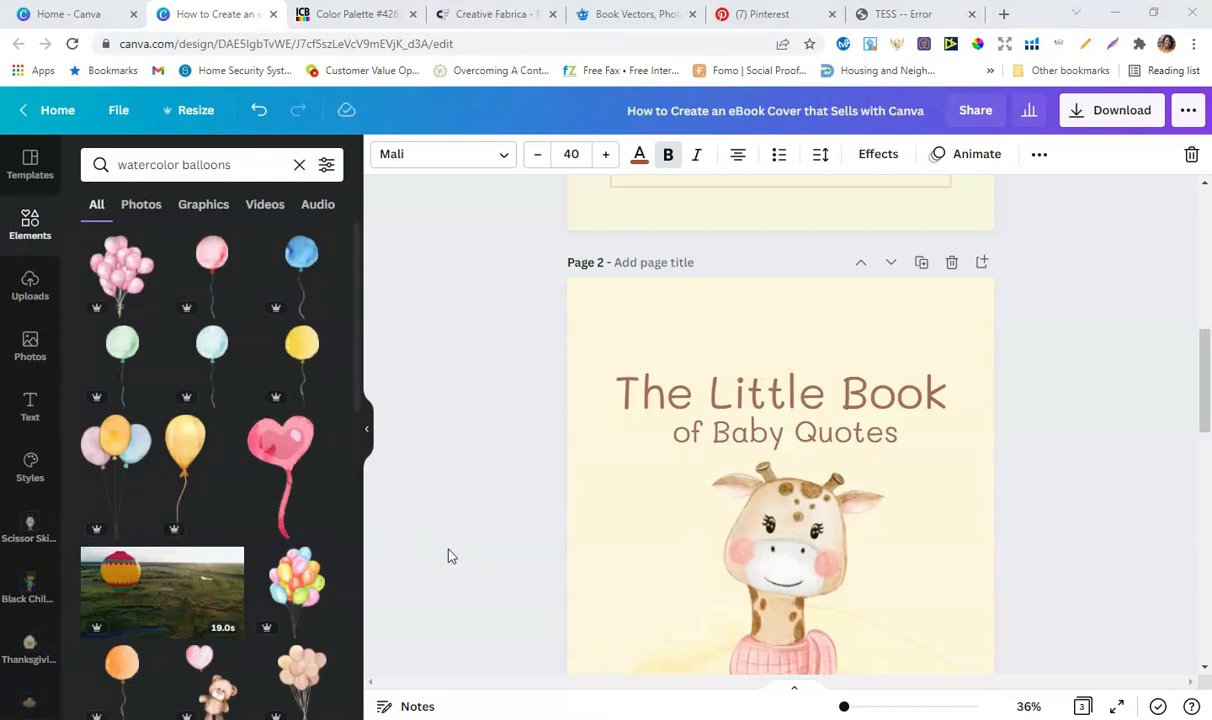
left_click(494, 564)
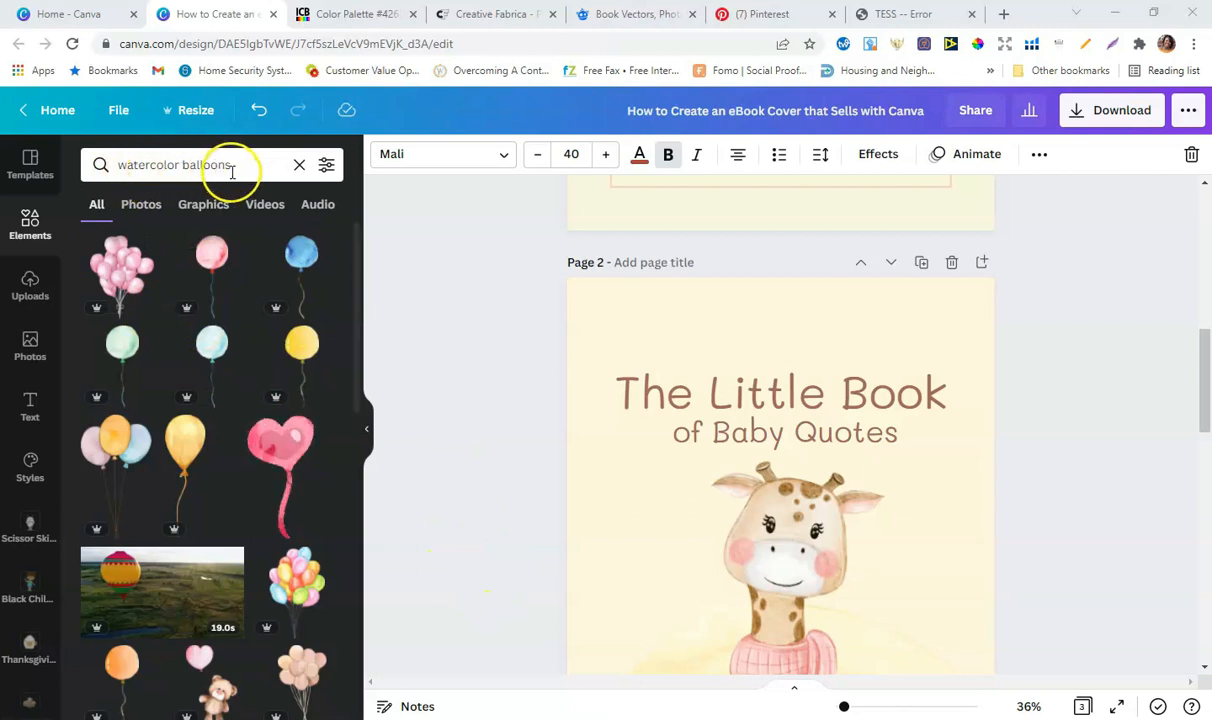
scroll(860, 545, "down", 2)
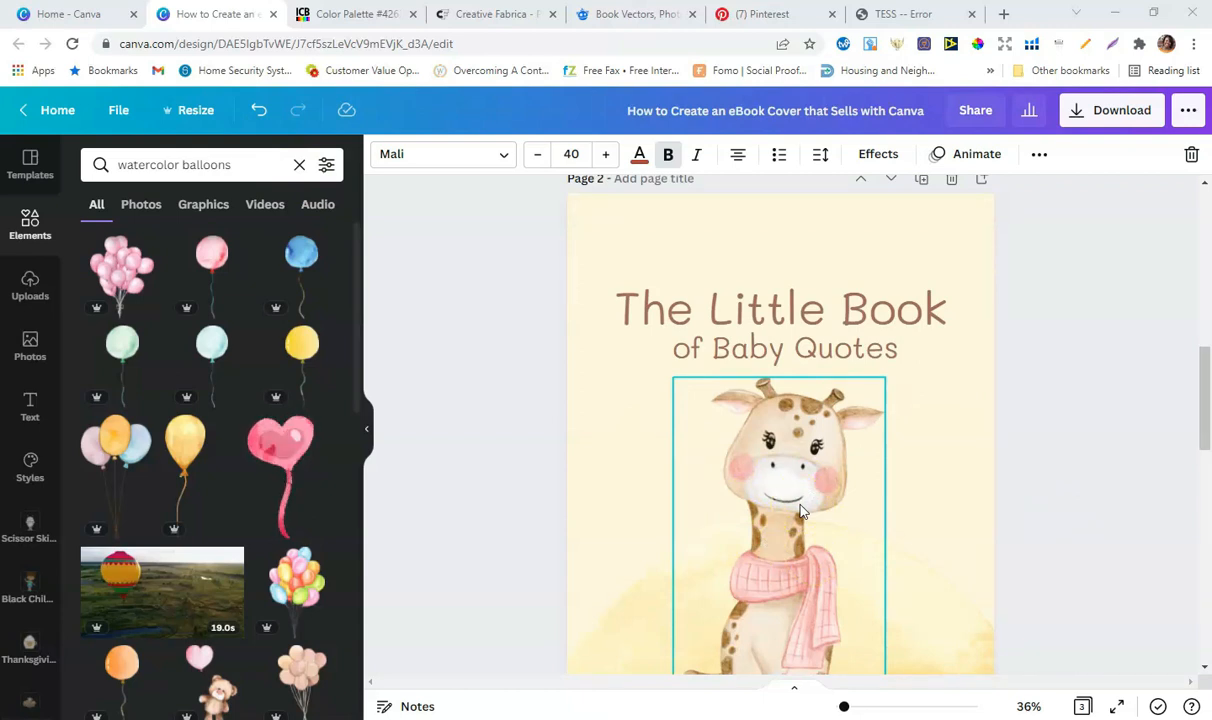
left_click(123, 290)
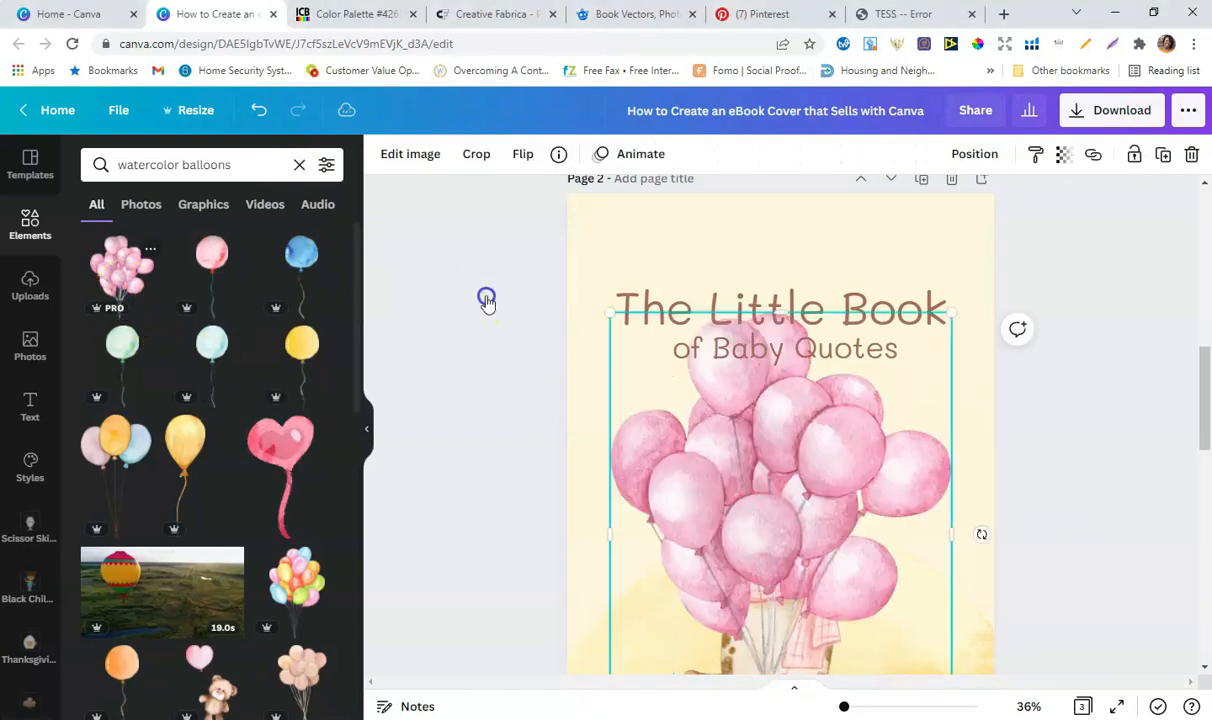
left_click_drag(949, 313, 698, 452)
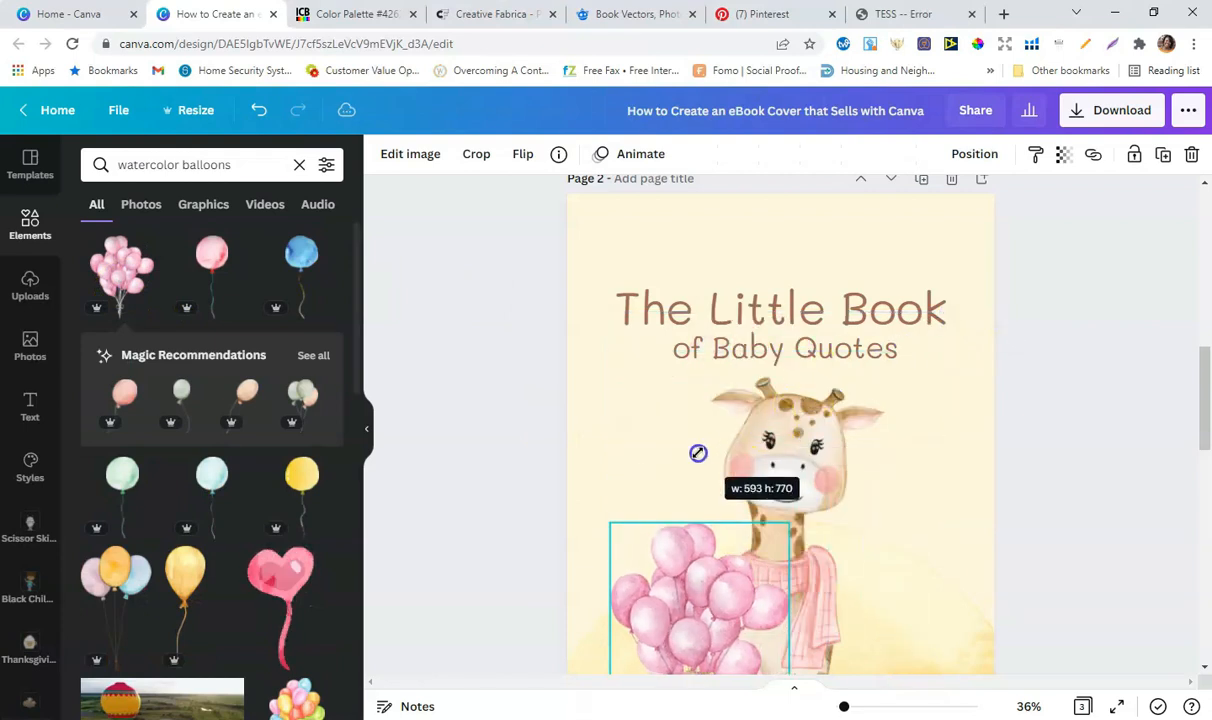
left_click_drag(699, 558, 925, 468)
Enlarge the pink balloon bunch to about 775 by 1,007 and tilt it clockwise beside the giraffe.
scroll(901, 490, "down", 3)
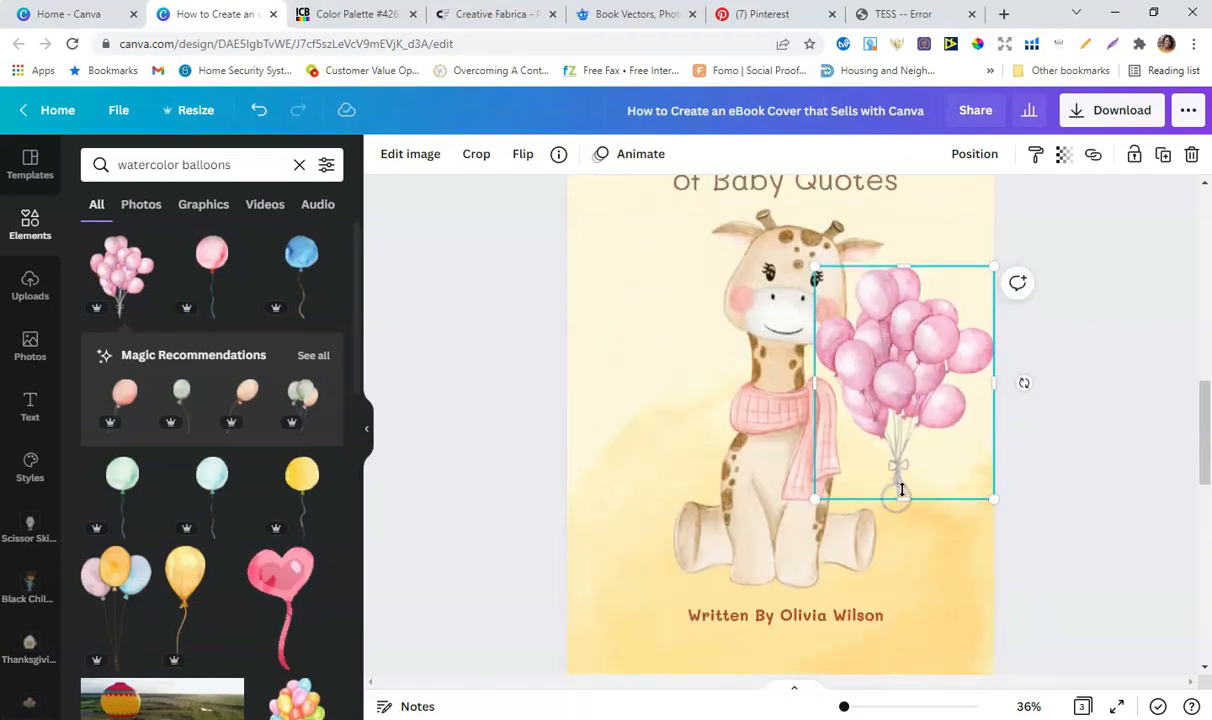
left_click_drag(811, 500, 779, 545)
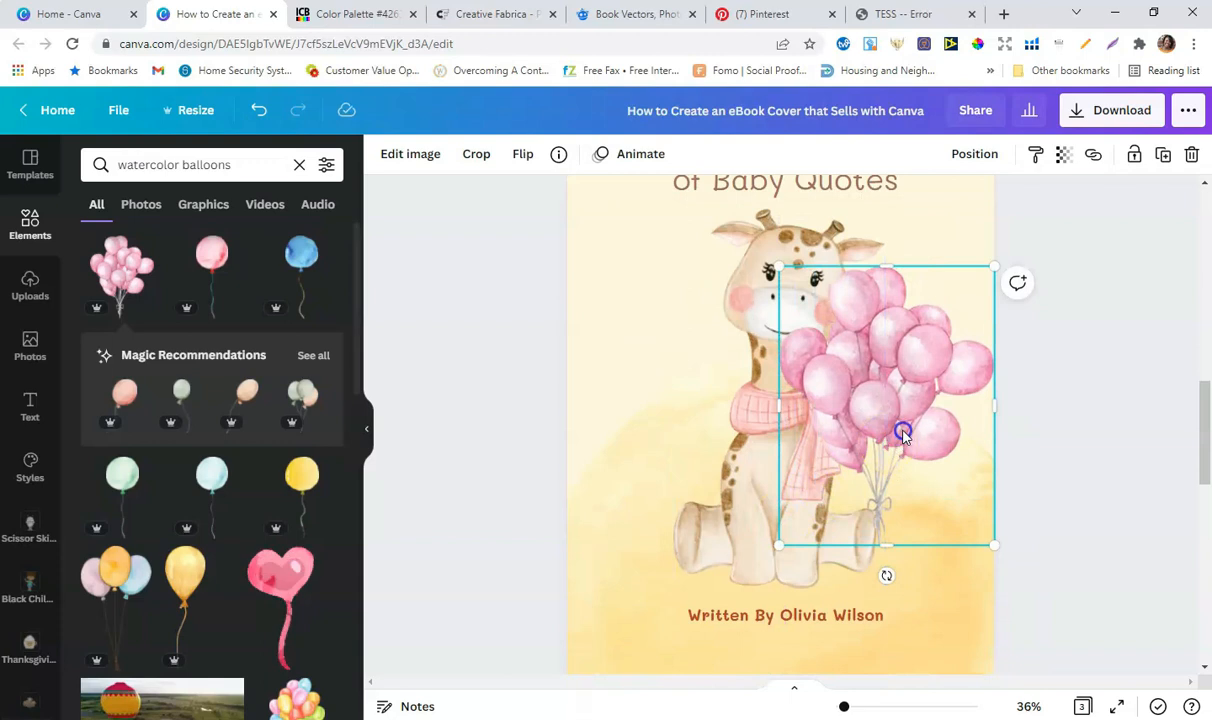
left_click_drag(886, 575, 849, 582)
left_click_drag(850, 405, 874, 428)
left_click_drag(800, 310, 812, 316)
left_click_drag(990, 357, 1060, 354)
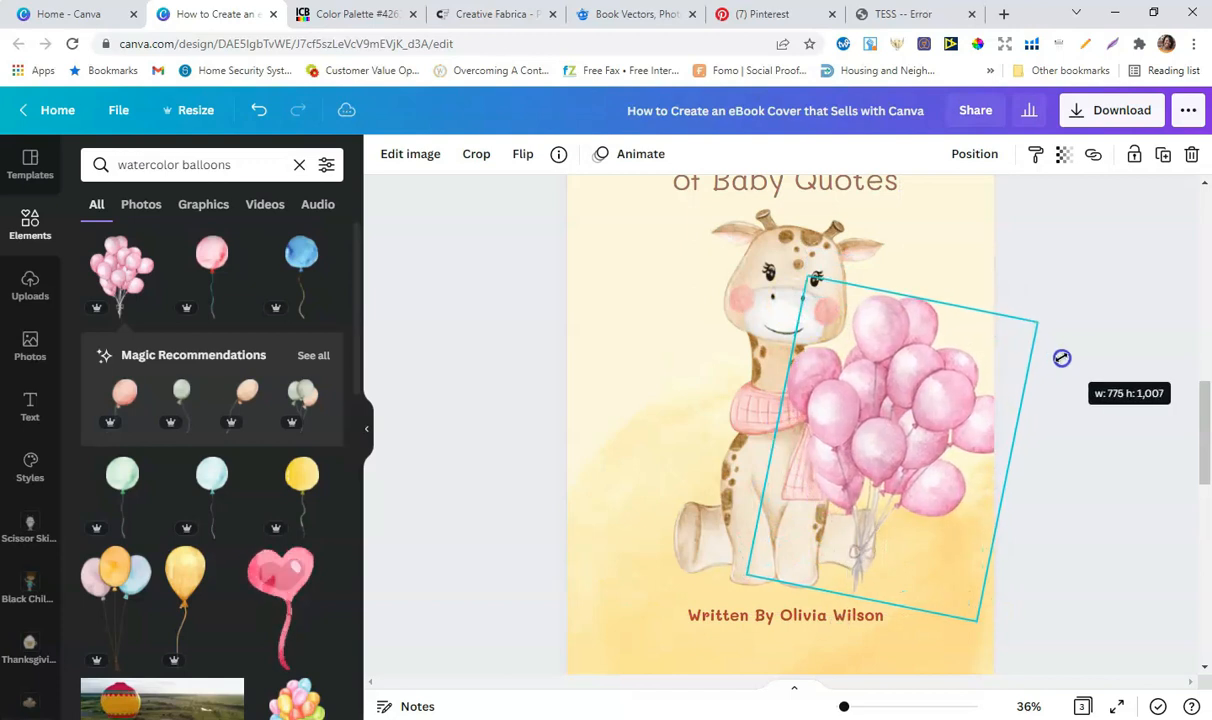
Tilt the balloons further clockwise and fine-tune their size and position so the strings meet the giraffe's foot at the page edge.
left_click_drag(803, 278, 822, 301)
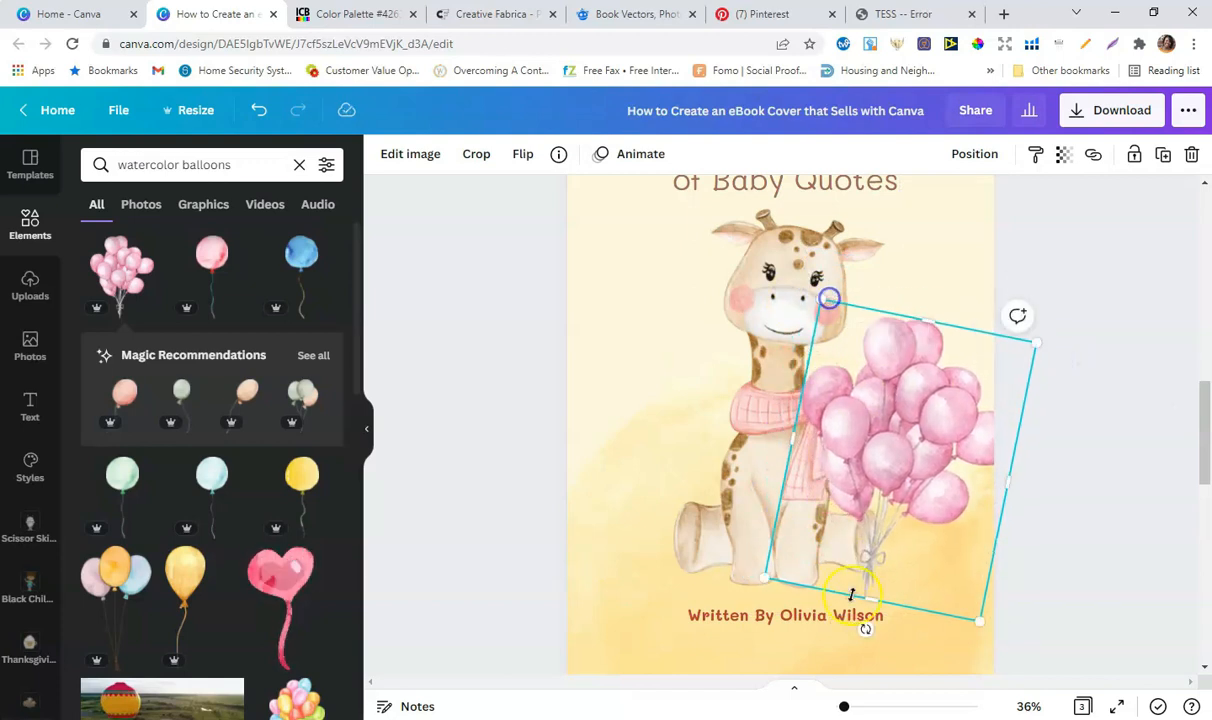
left_click_drag(868, 628, 822, 615)
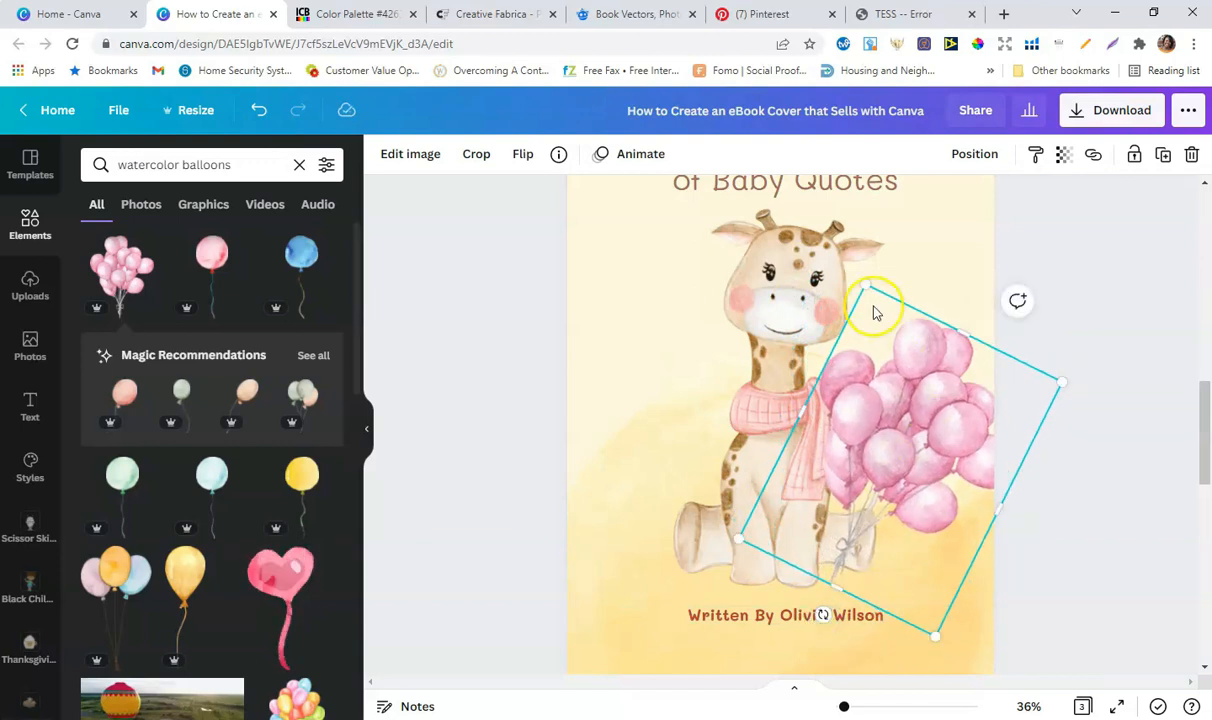
left_click_drag(862, 285, 852, 276)
left_click_drag(895, 385, 918, 354)
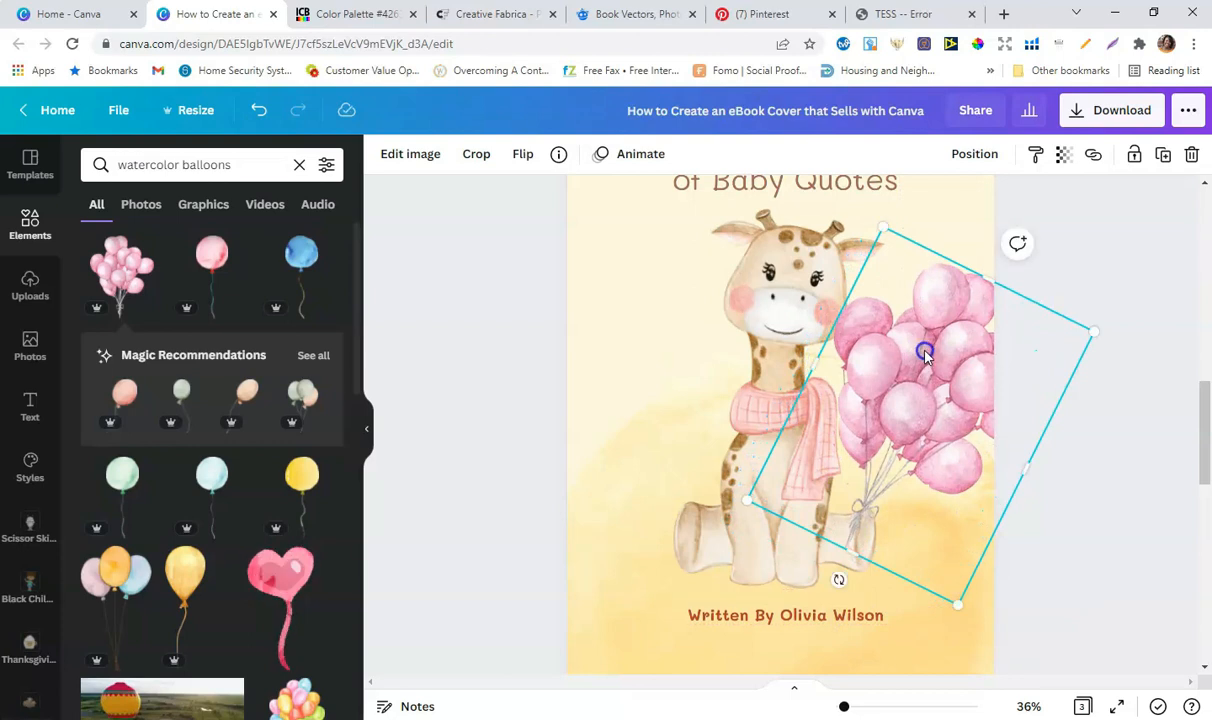
Send the pink balloon bunch behind the giraffe and check the cover layout.
left_click(980, 160)
left_click(913, 205)
left_click(1121, 548)
scroll(1125, 580, "up", 2)
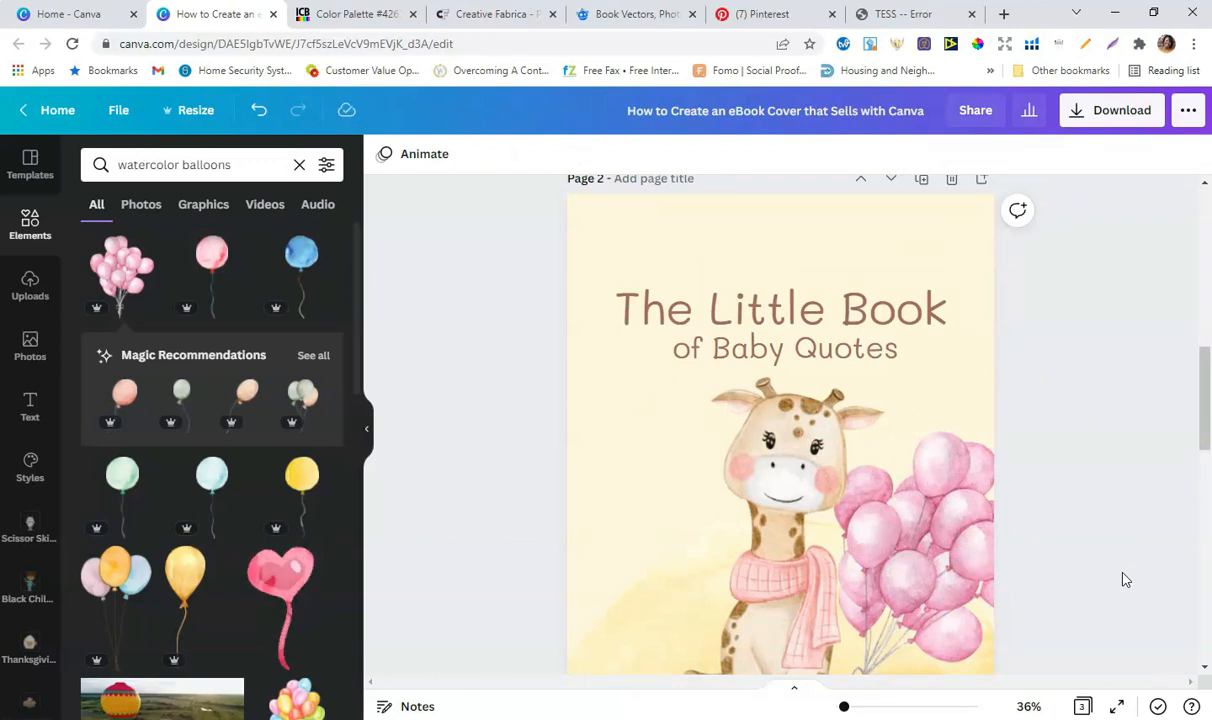
scroll(1119, 575, "down", 2)
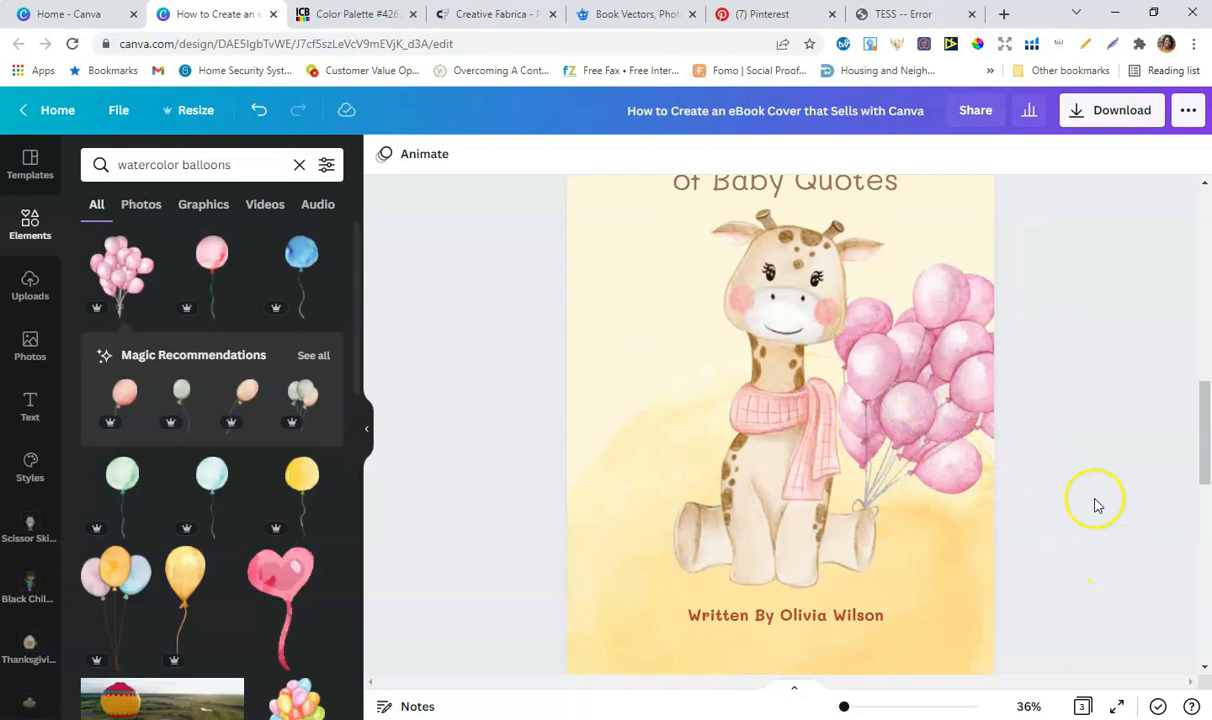
Replace the author line with "By:" and the author's full name, and recolor it in the title's brown.
left_click(795, 614)
left_click(800, 615)
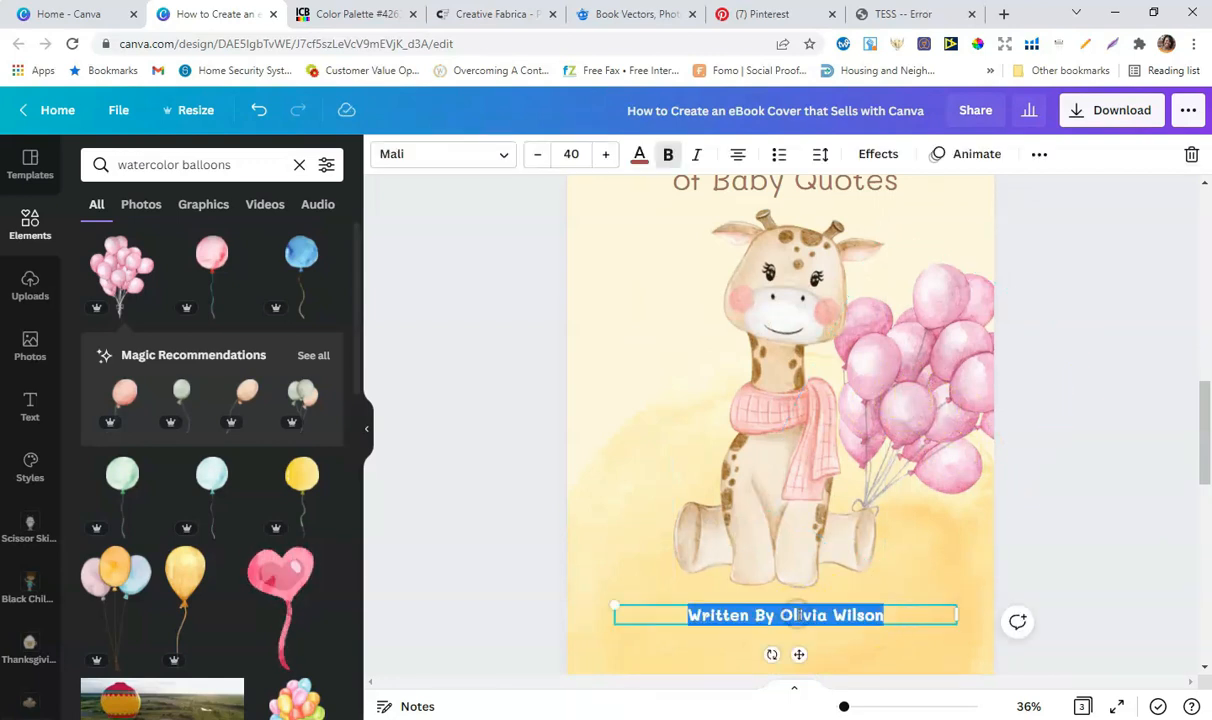
type("By: Kim George")
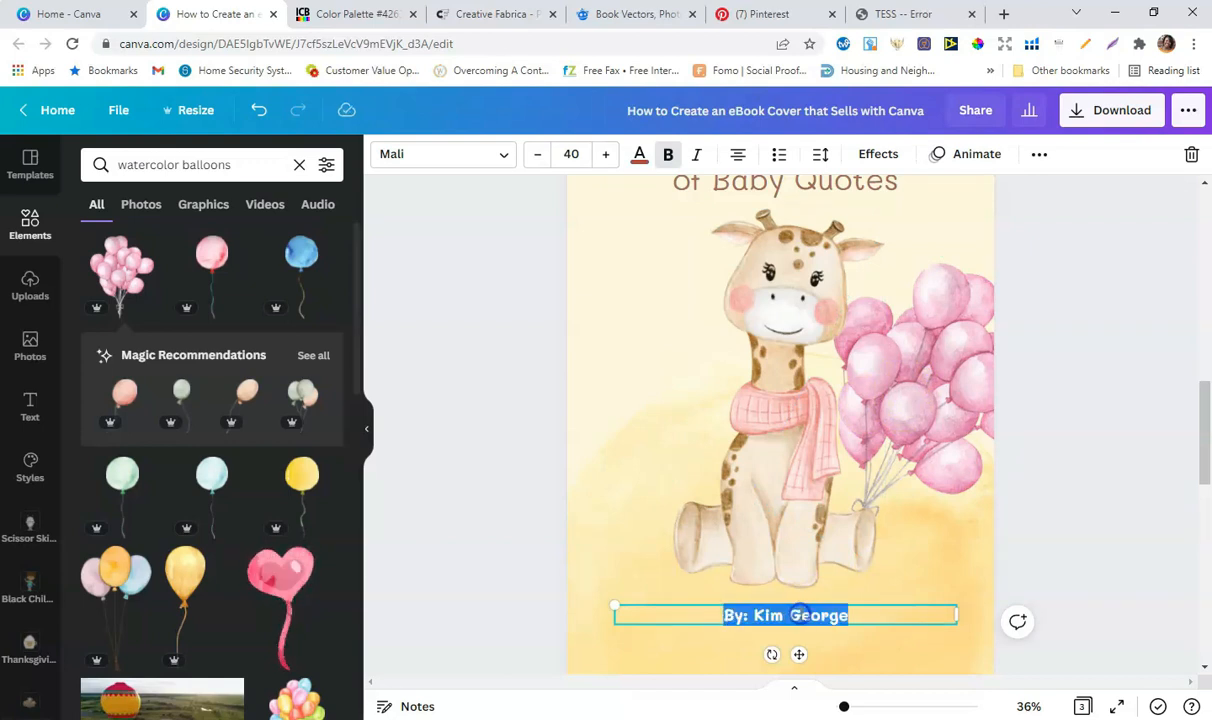
left_click(641, 156)
left_click(188, 234)
left_click(441, 341)
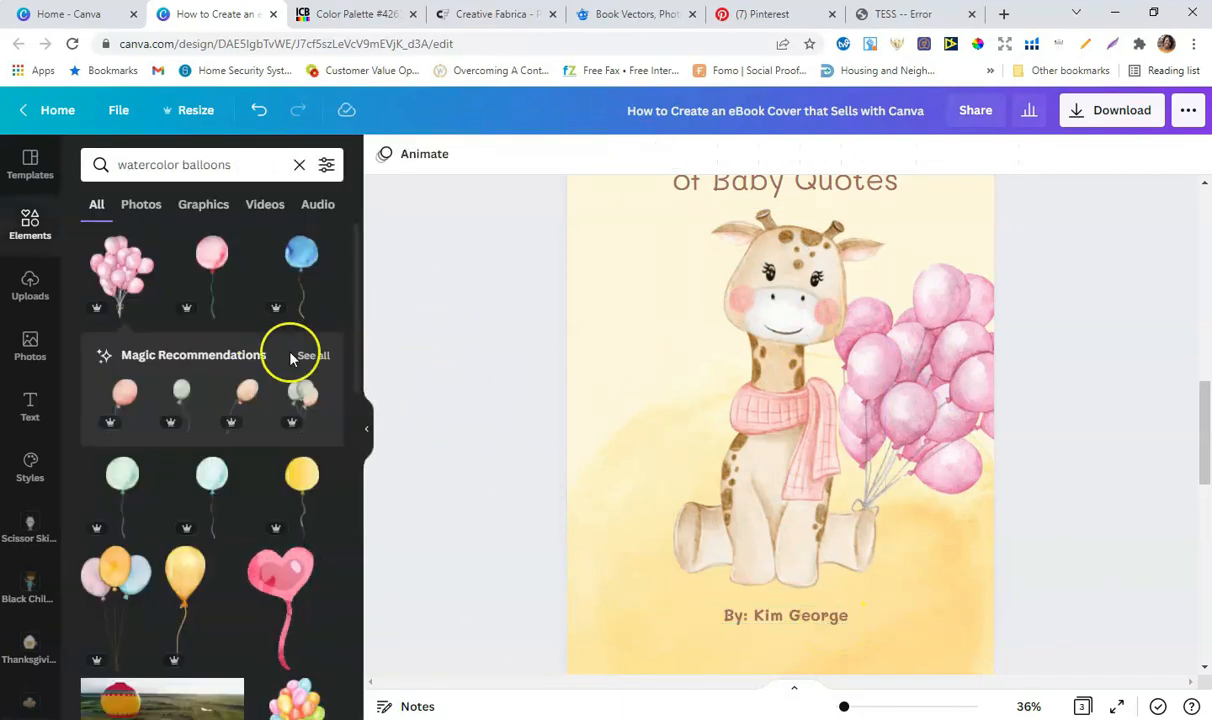
Clear the balloon search and search the elements for "watercolor baby".
left_click(299, 164)
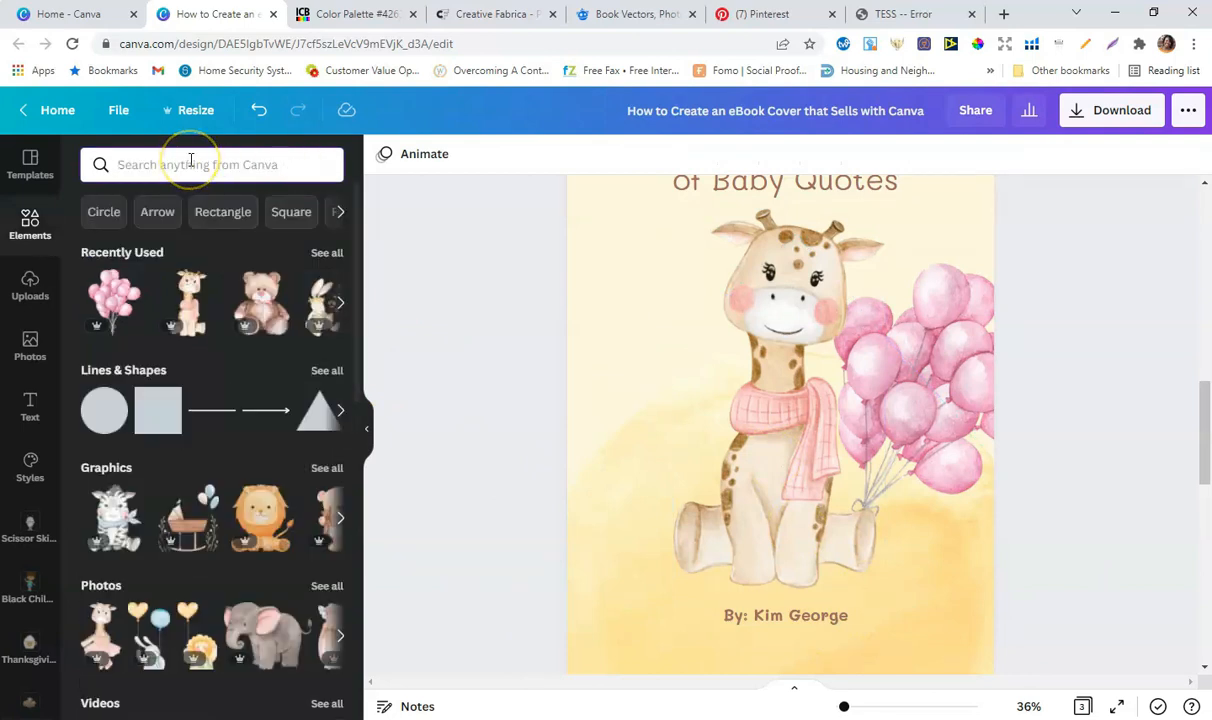
left_click(191, 164)
type("watercolror")
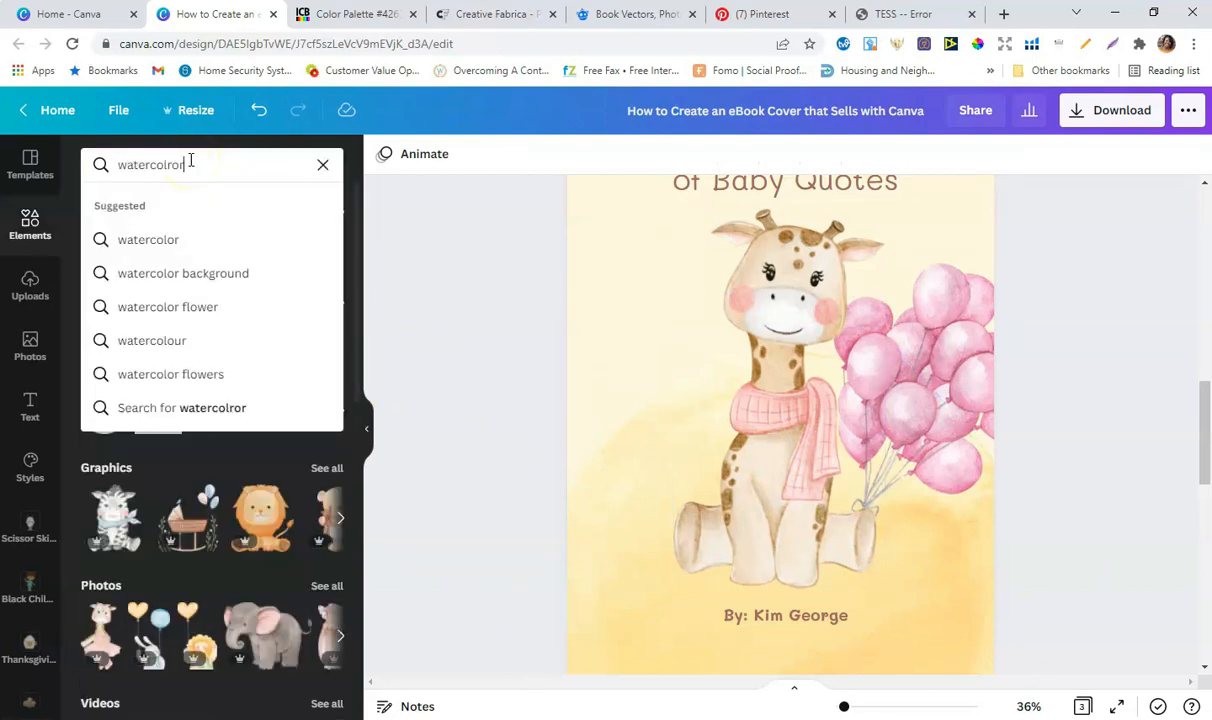
key("BackSpace")
key("BackSpace")
key("BackSpace")
type("or babt")
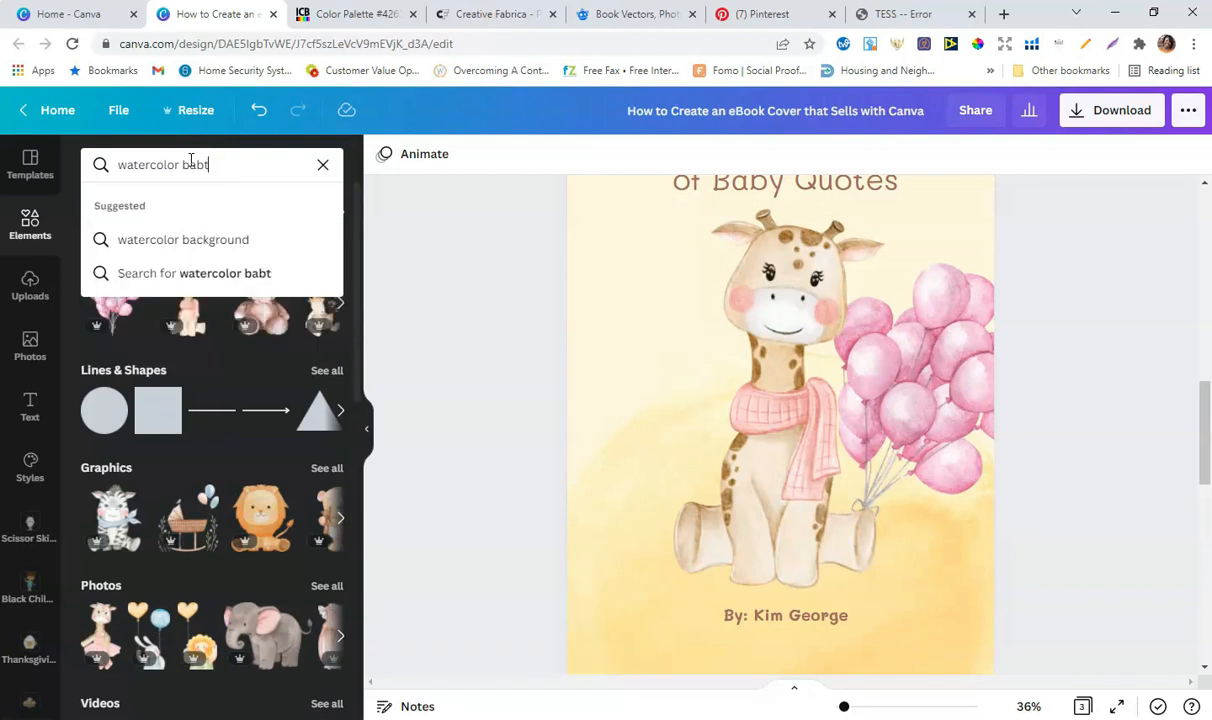
key("BackSpace")
type("y")
key("Return")
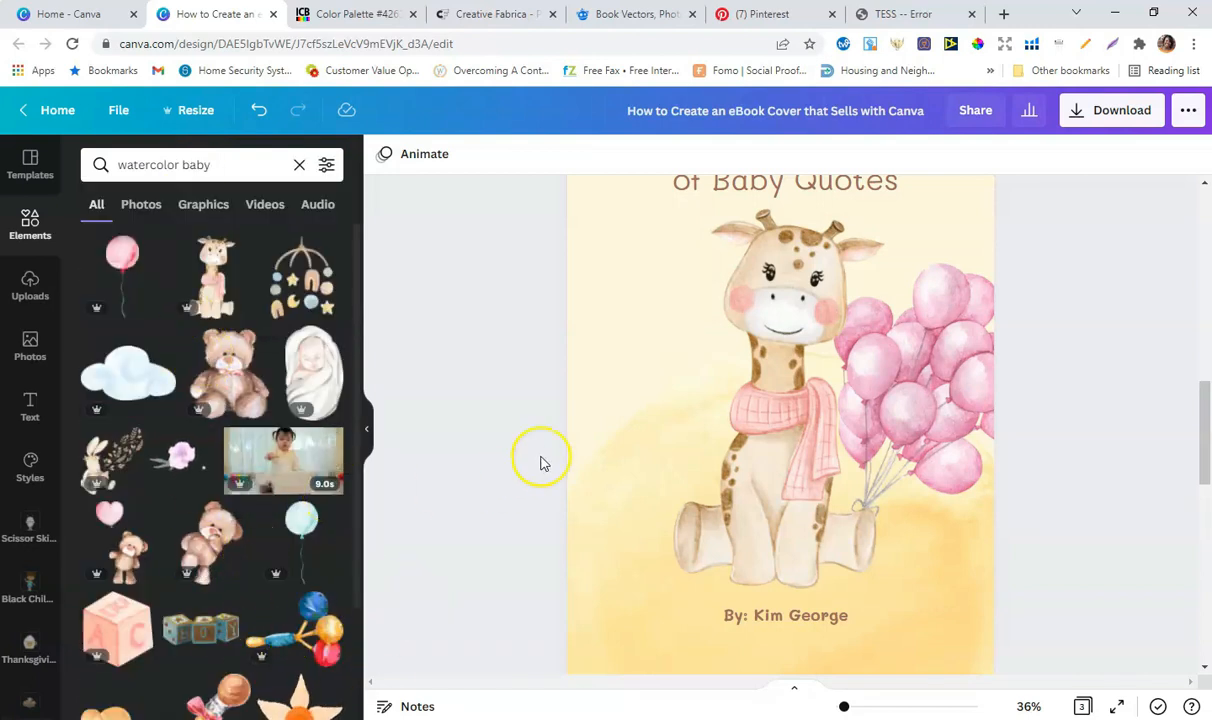
Add the watercolor baby carriage with the pink bow, shrink it and place it on the giraffe's free side opposite the balloons.
scroll(216, 446, "down", 3)
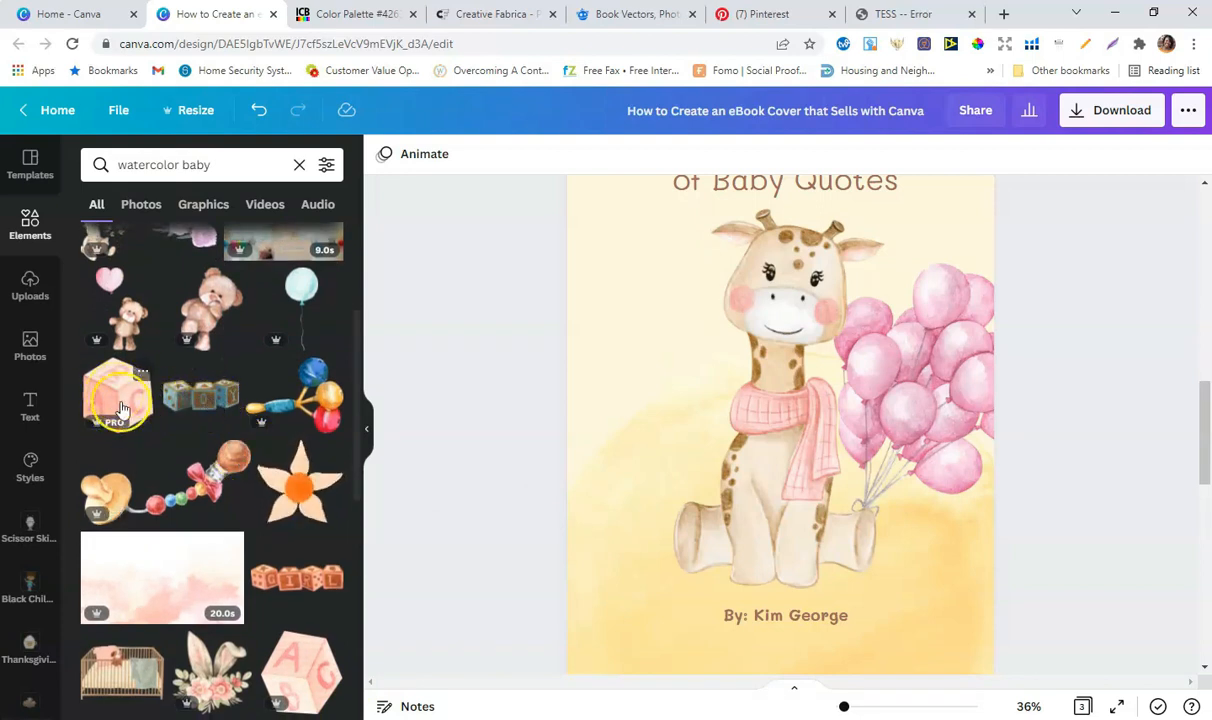
scroll(160, 440, "down", 1)
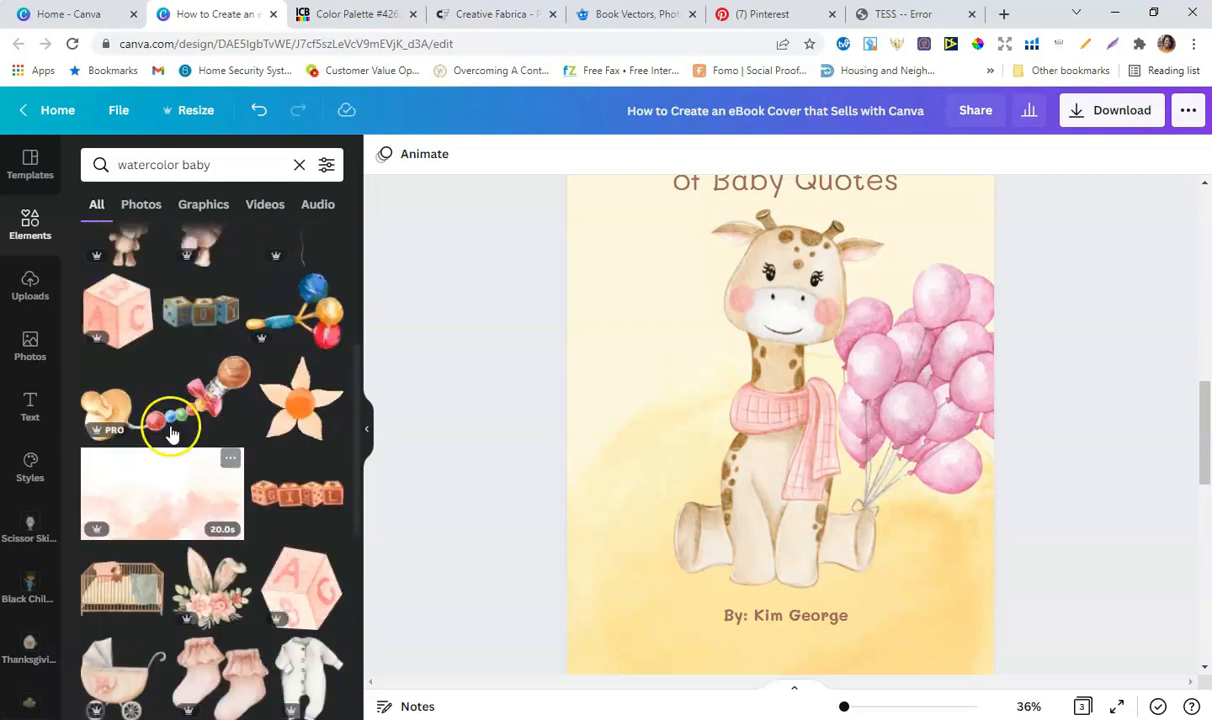
scroll(165, 440, "down", 1)
left_click(117, 606)
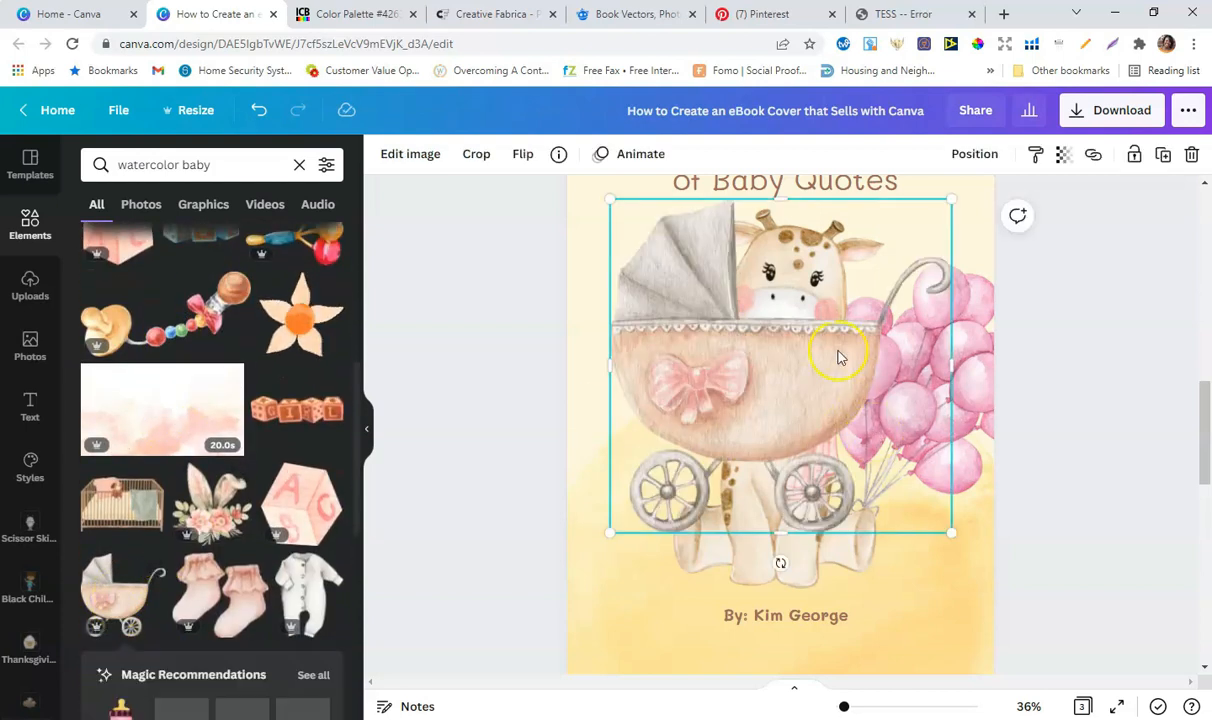
left_click_drag(946, 200, 722, 344)
left_click_drag(645, 432, 650, 390)
left_click_drag(590, 322, 611, 344)
left_click(449, 386)
Browse more baby graphics, and shrink the baby carriage on the cover to about 389 by 380.
scroll(1190, 535, "down", 3)
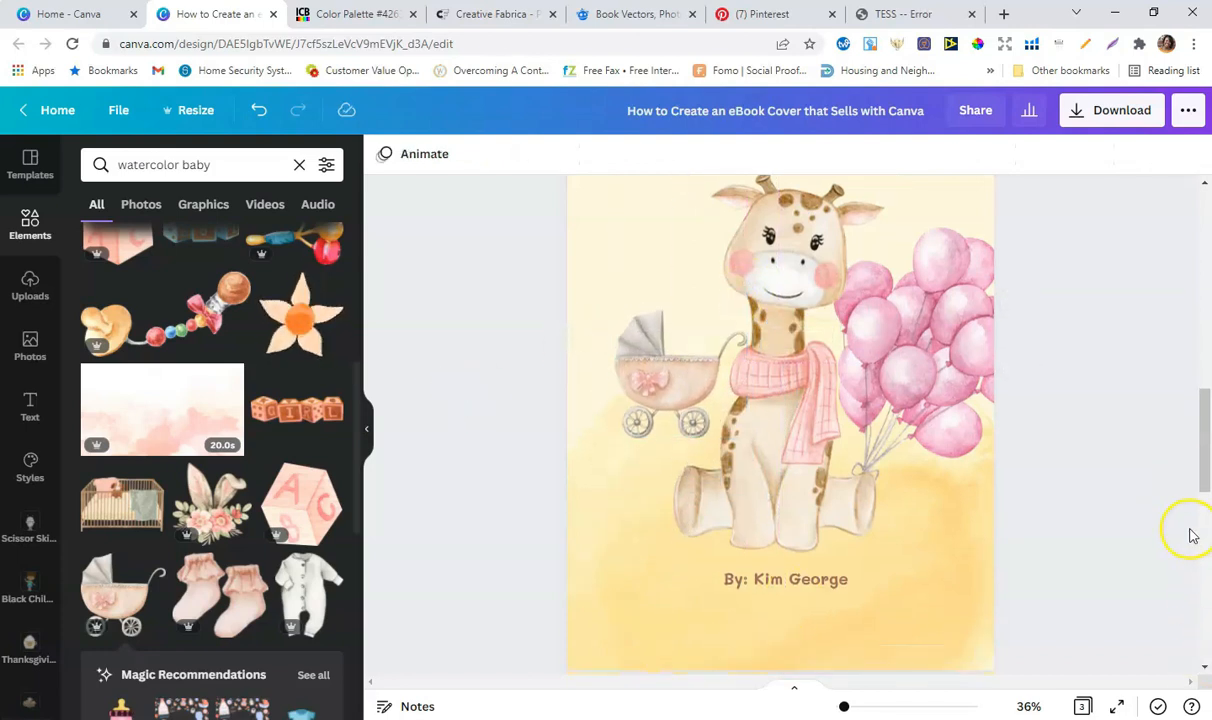
scroll(250, 500, "down", 2)
scroll(260, 510, "down", 1)
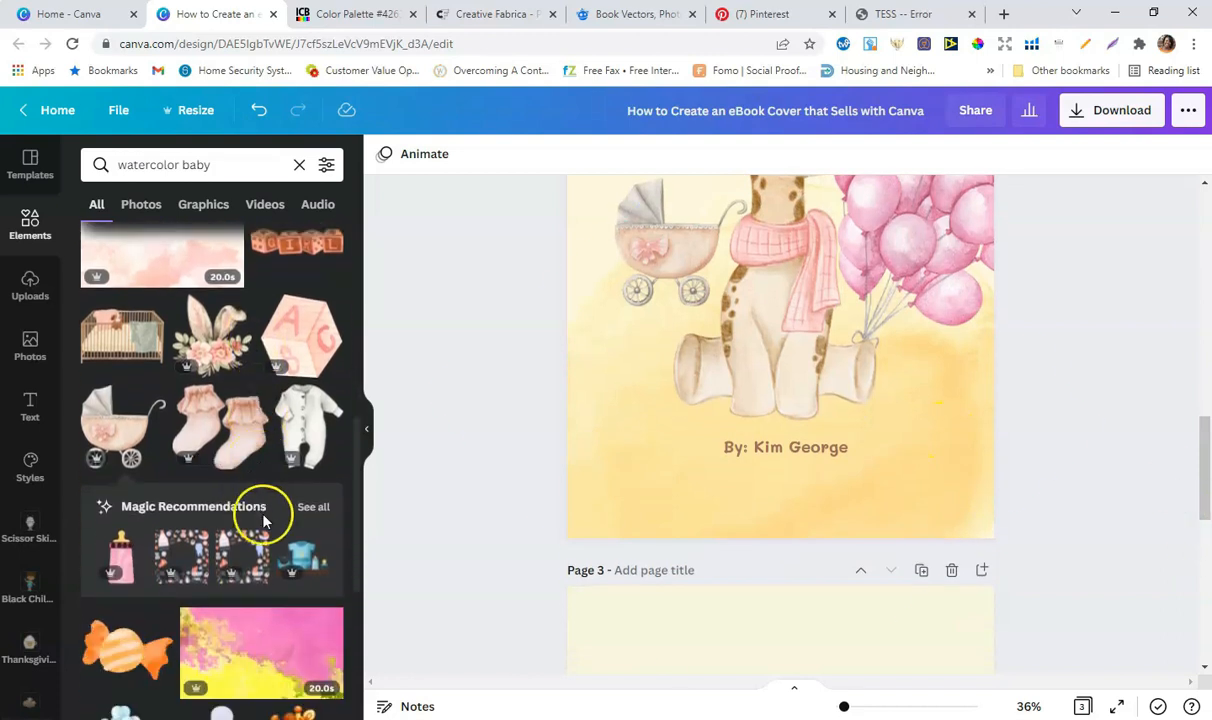
scroll(249, 501, "down", 3)
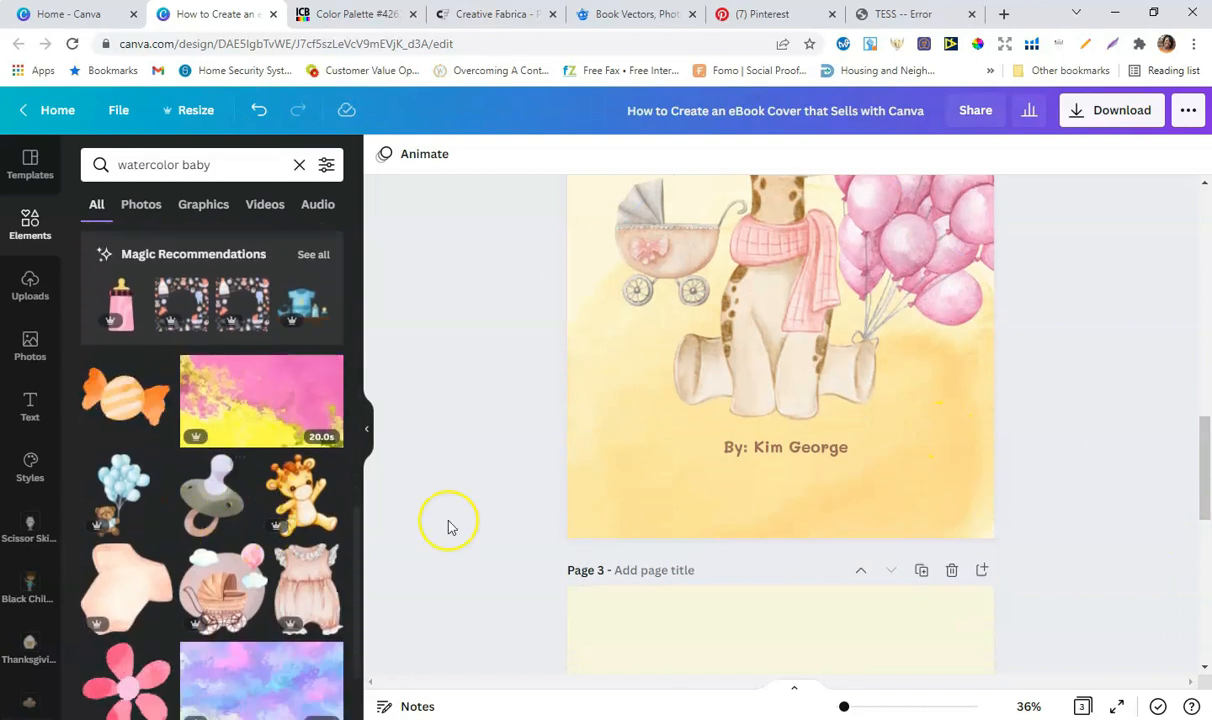
scroll(1060, 520, "up", 3)
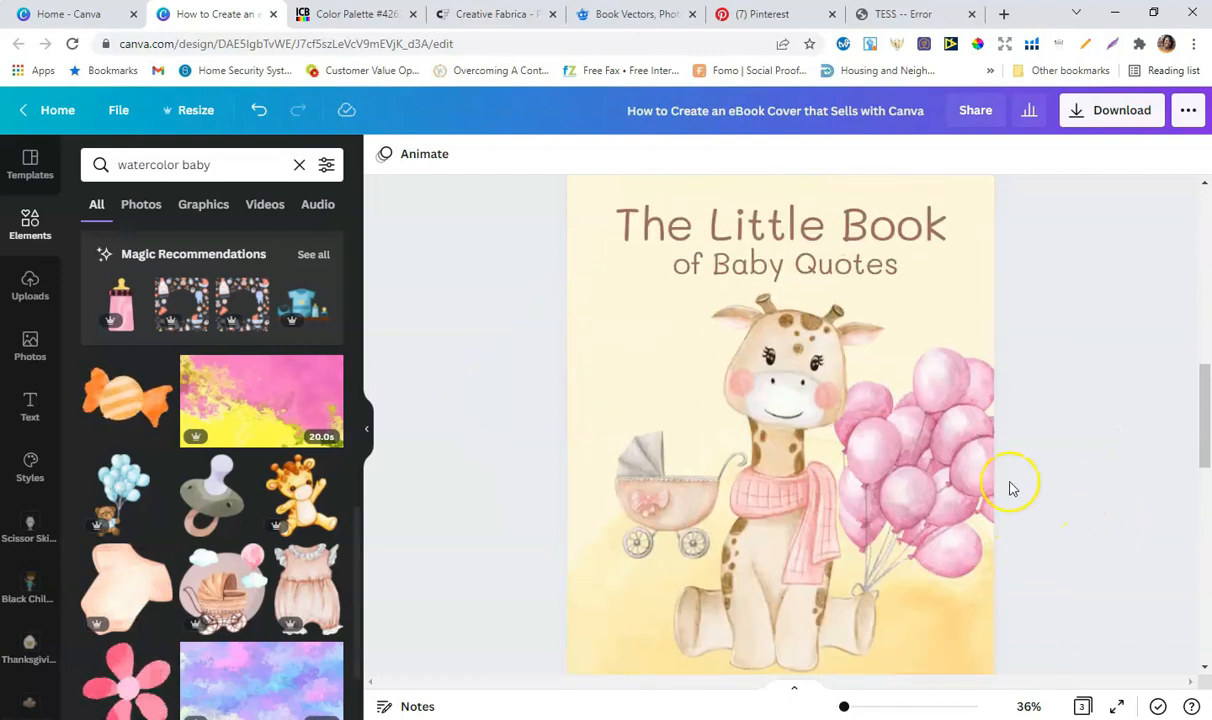
left_click(651, 484)
left_click_drag(744, 437, 722, 438)
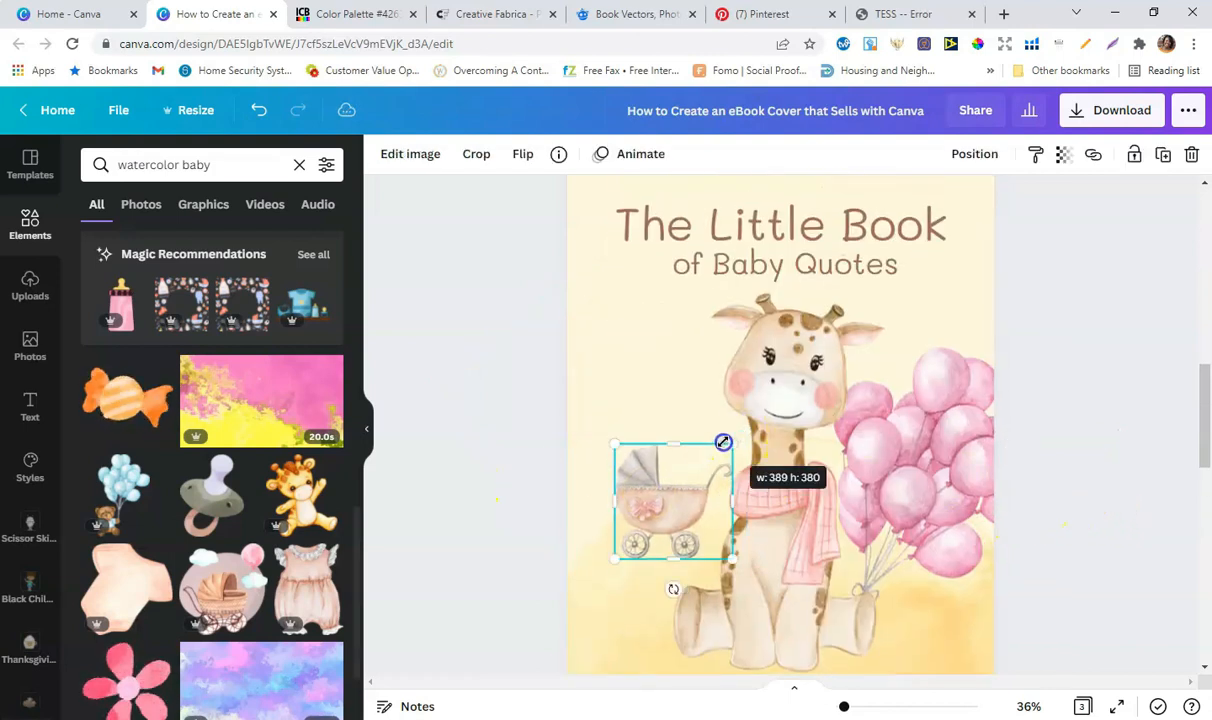
Deselect the carriage and review the baby-quotes cover together with the pages before and after it.
left_click(541, 460)
scroll(1157, 500, "down", 4)
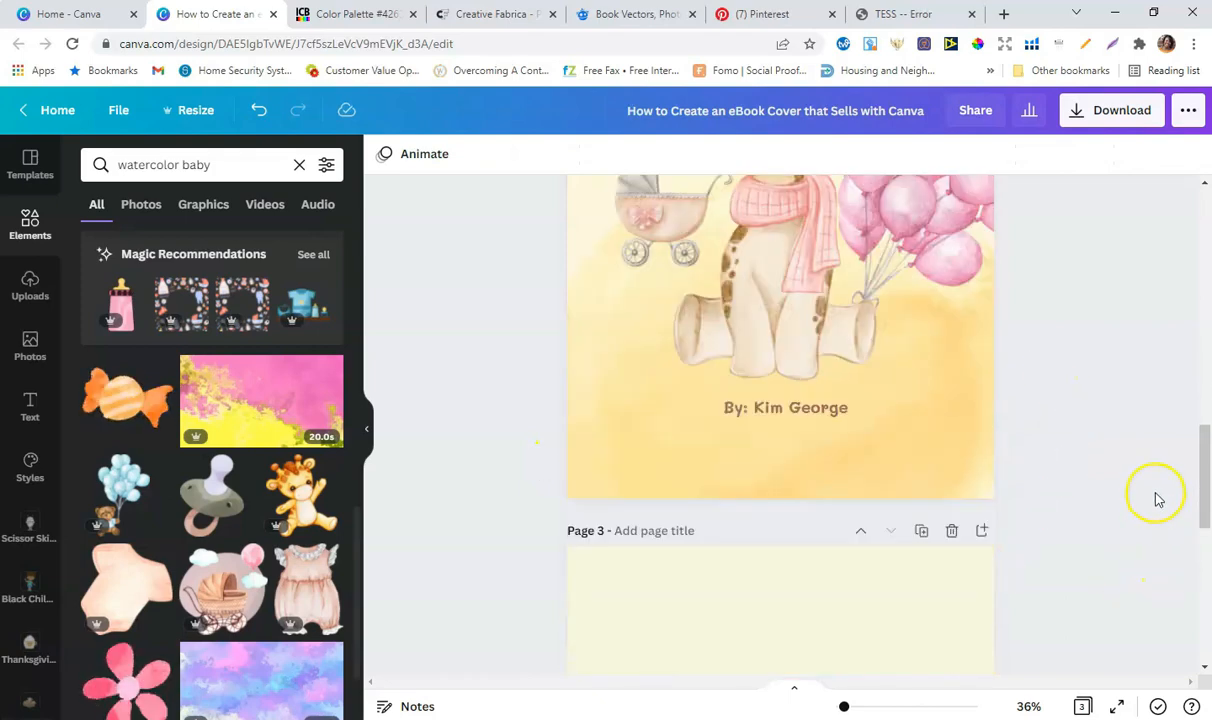
scroll(1155, 495, "up", 5)
scroll(1157, 496, "up", 2)
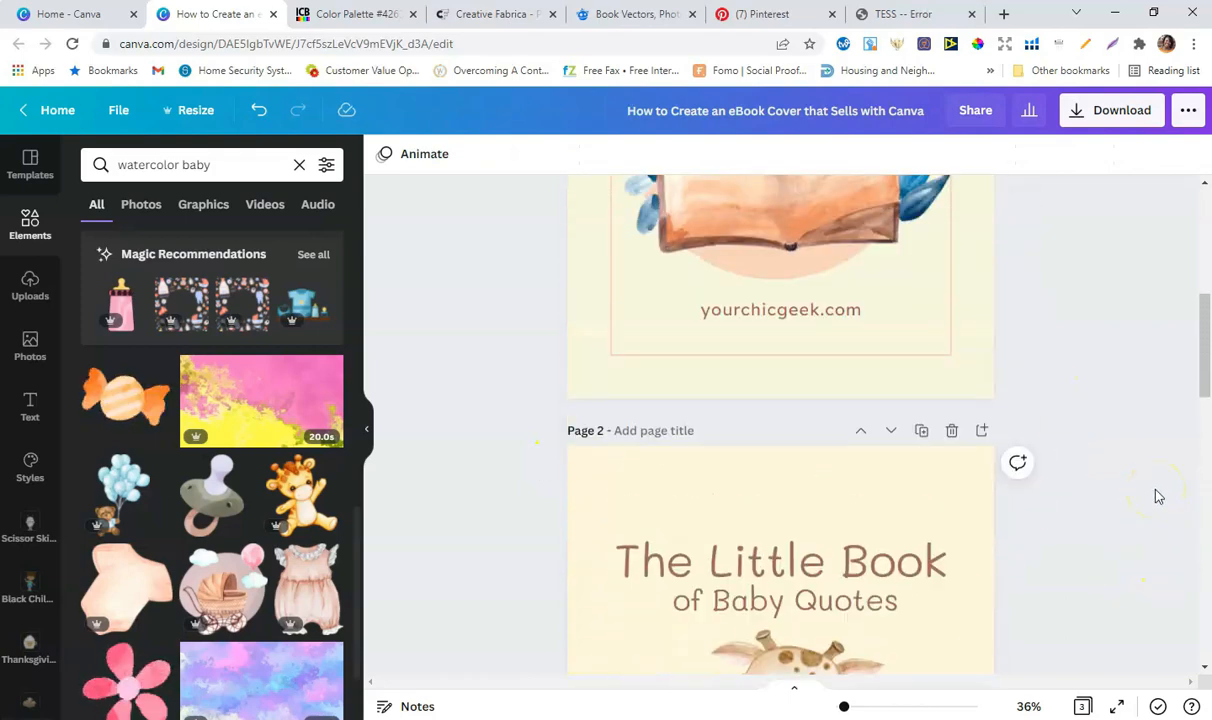
scroll(1157, 496, "down", 4)
scroll(1159, 496, "up", 3)
scroll(1155, 493, "up", 1)
scroll(1155, 493, "down", 1)
left_click_drag(1203, 398, 1185, 503)
Add a new blank page after the flower quote page and move it up one place, directly behind the baby-quotes cover.
left_click(676, 600)
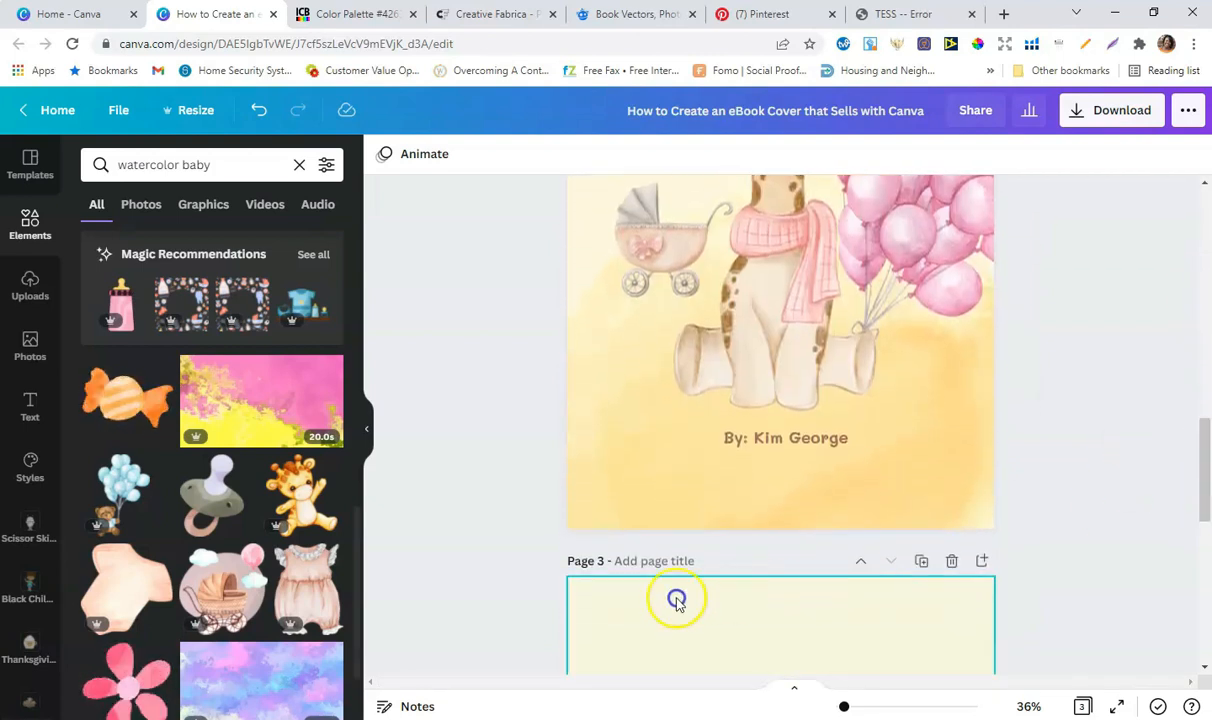
scroll(847, 549, "down", 5)
scroll(1001, 525, "up", 5)
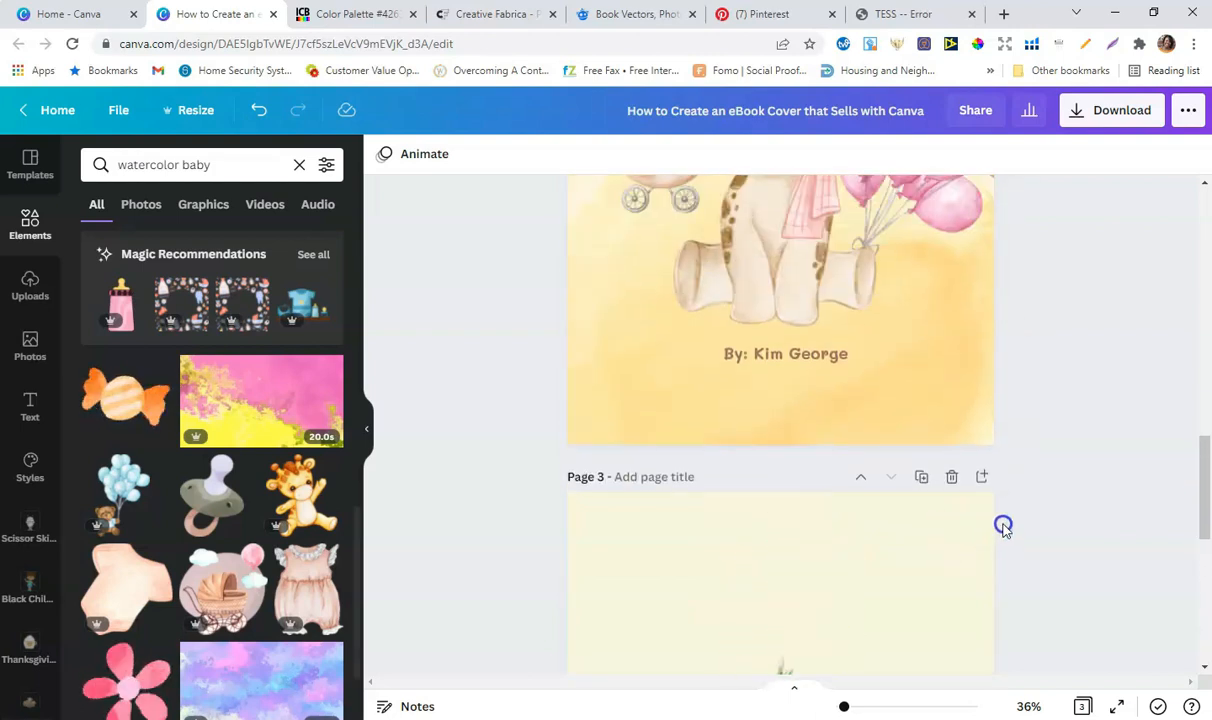
scroll(1003, 527, "up", 1)
left_click(981, 562)
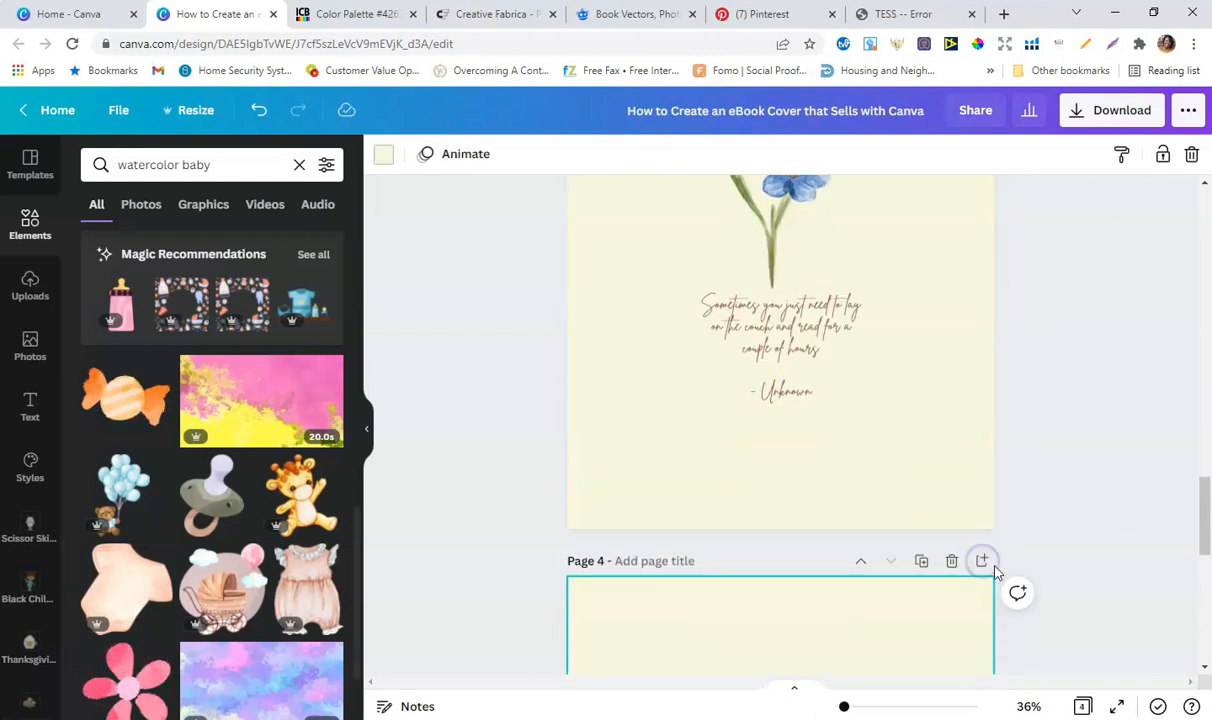
left_click(863, 570)
scroll(1060, 484, "down", 5)
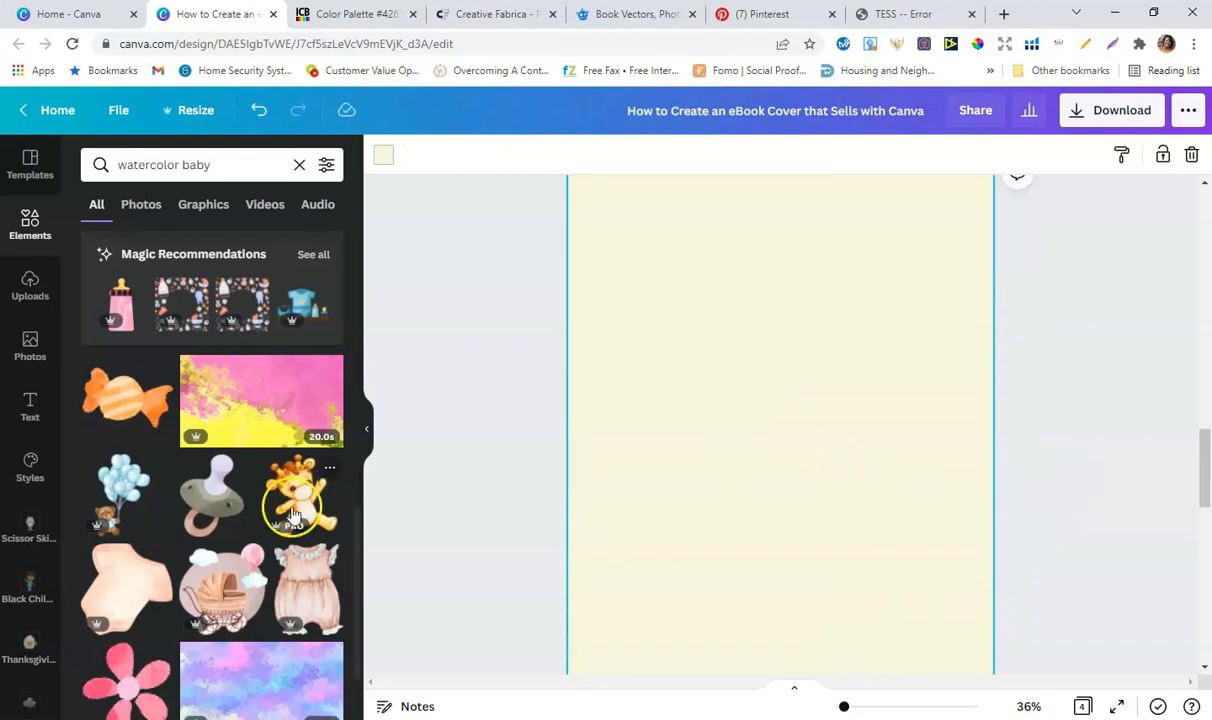
Clear the "watercolor baby" search and place the recently used giraffe with the pink scarf near the middle of the new page.
left_click(299, 165)
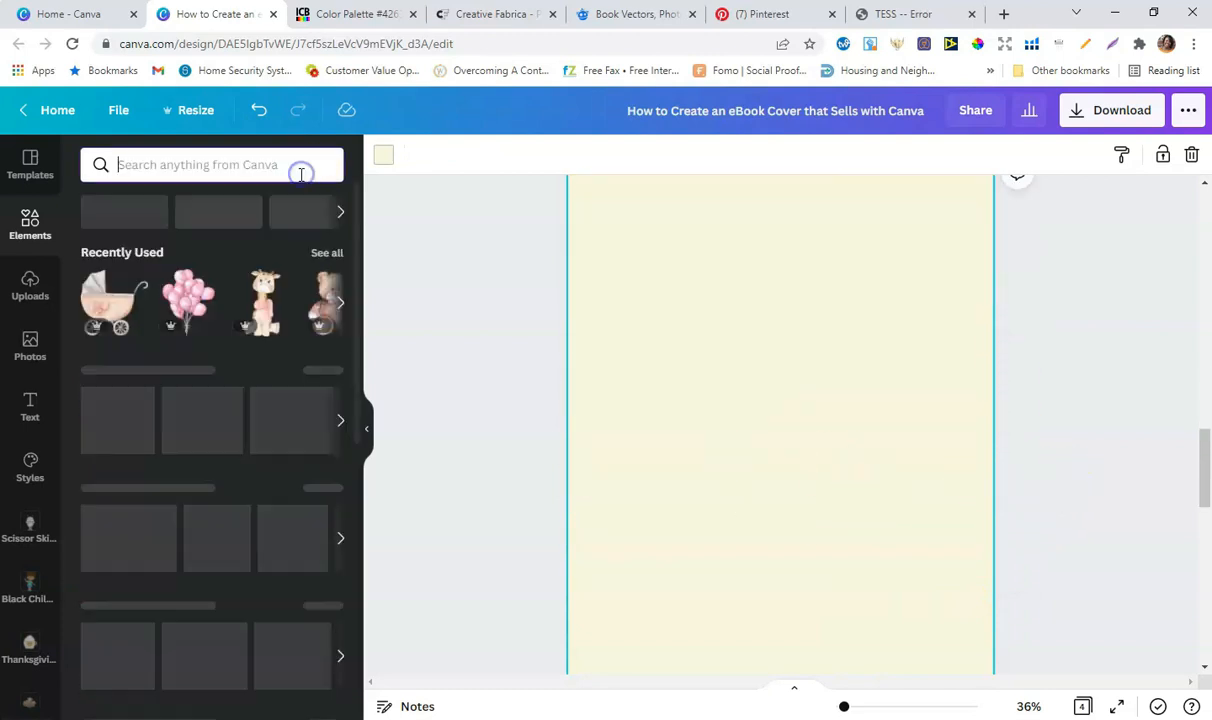
left_click(260, 290)
left_click_drag(676, 392, 784, 398)
left_click_drag(855, 498, 856, 503)
mouse_move(793, 430)
left_mouse_down()
mouse_move(793, 419)
mouse_move(794, 442)
mouse_move(794, 429)
left_mouse_up()
left_click(1078, 456)
Move the flower quote page up one place so that it precedes the new giraffe page, and return to the baby-quotes cover.
scroll(1078, 456, "up", 1)
scroll(850, 429, "down", 2)
scroll(1109, 452, "up", 6)
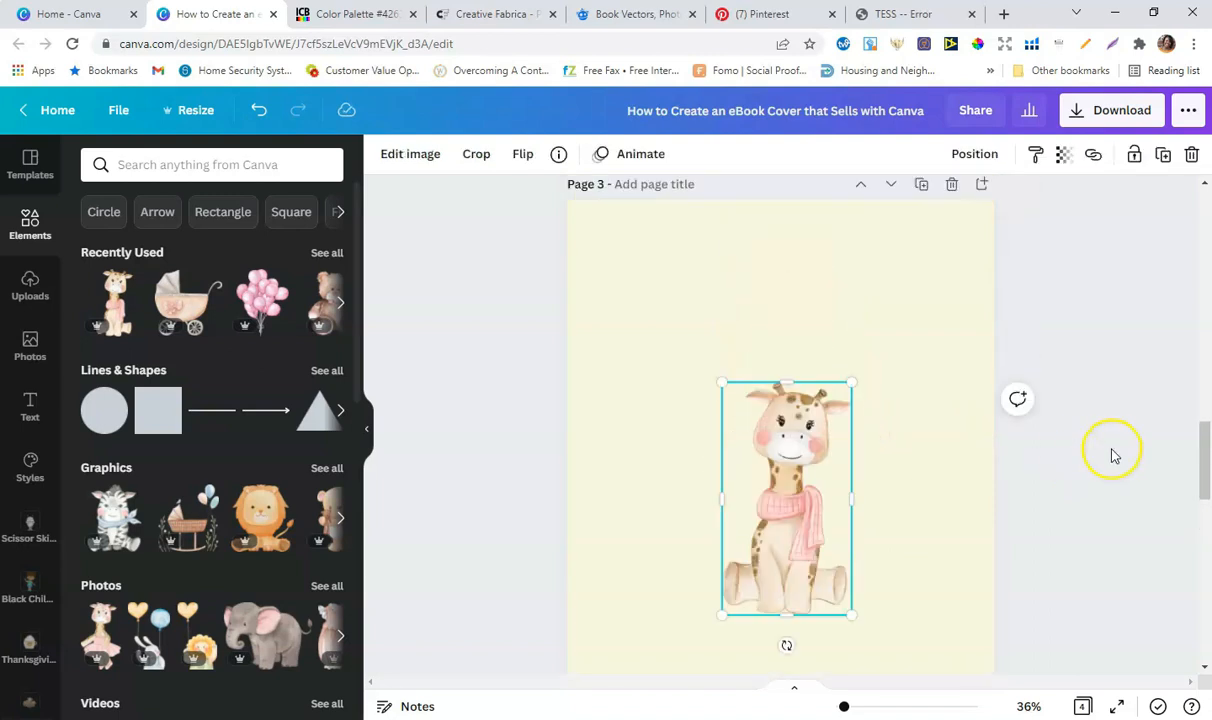
scroll(1113, 455, "up", 5)
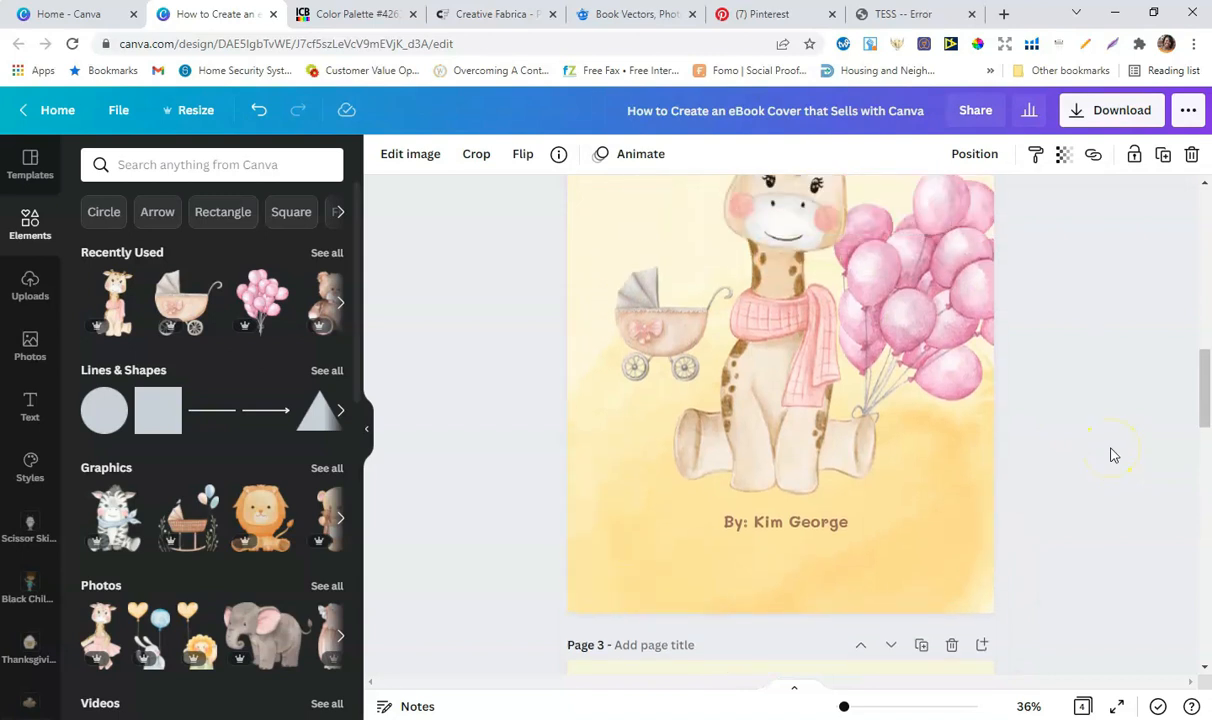
scroll(1113, 455, "up", 2)
left_click_drag(1205, 328, 1200, 473)
scroll(1150, 405, "down", 3)
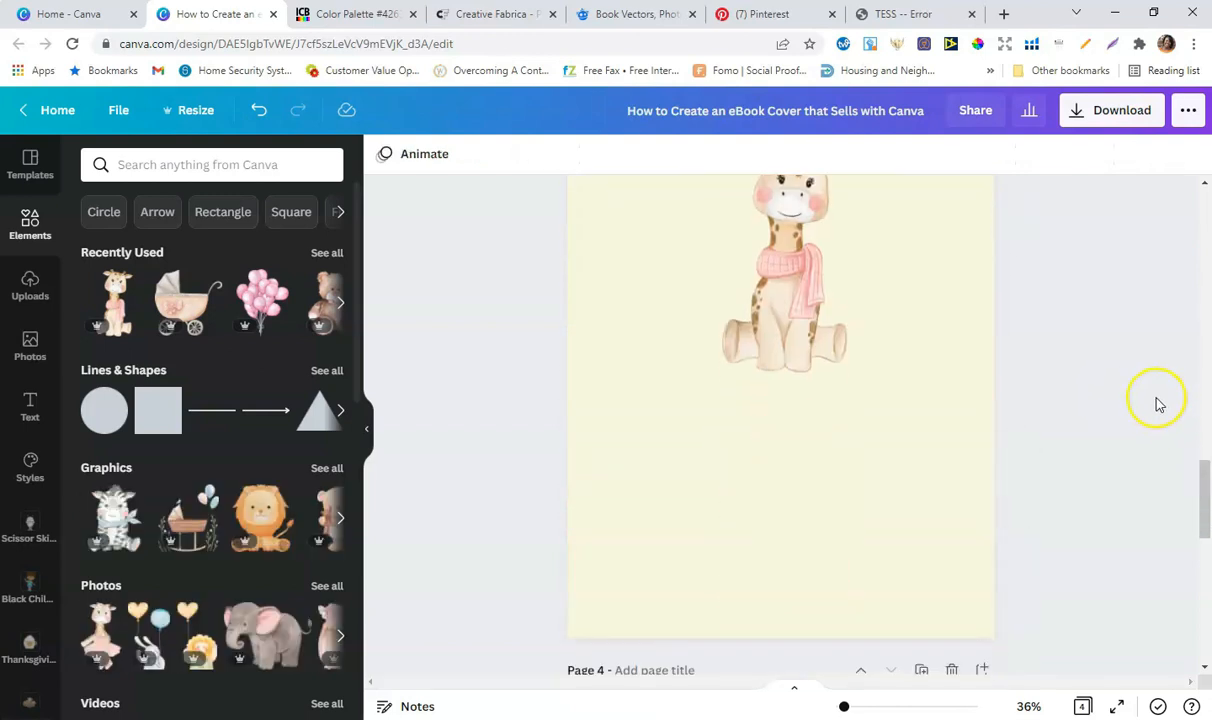
left_click(860, 585)
scroll(1066, 440, "up", 1)
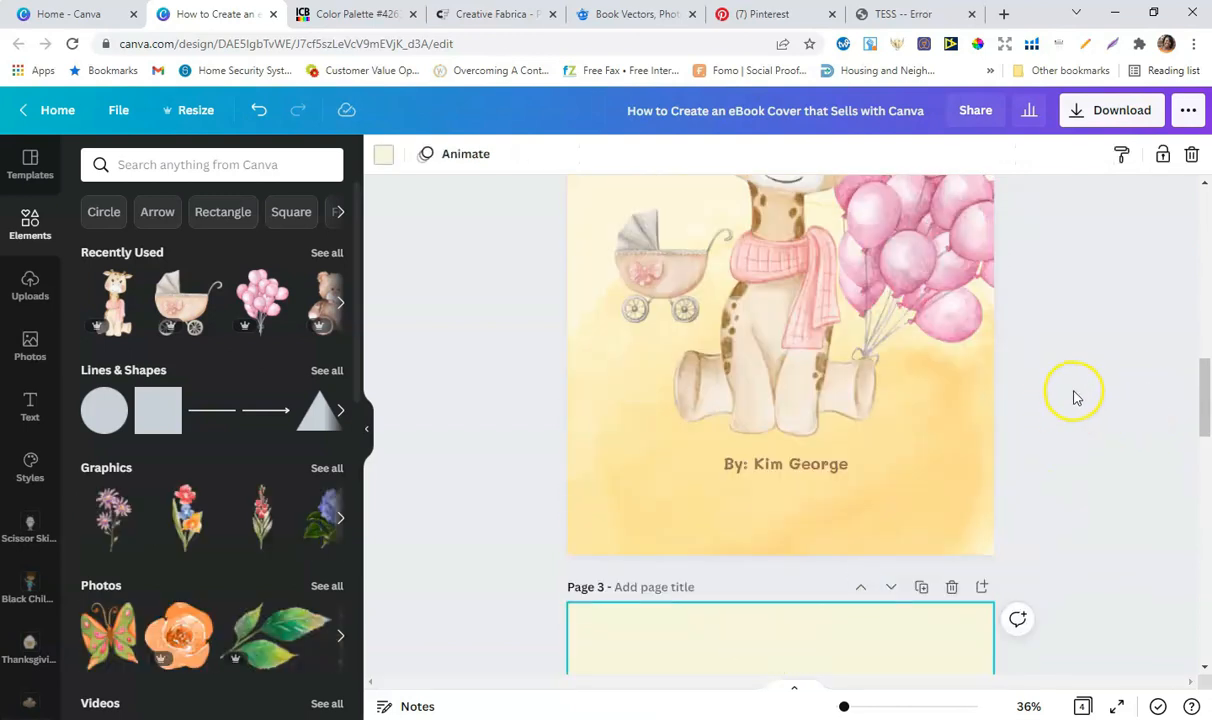
left_click_drag(1203, 403, 1204, 325)
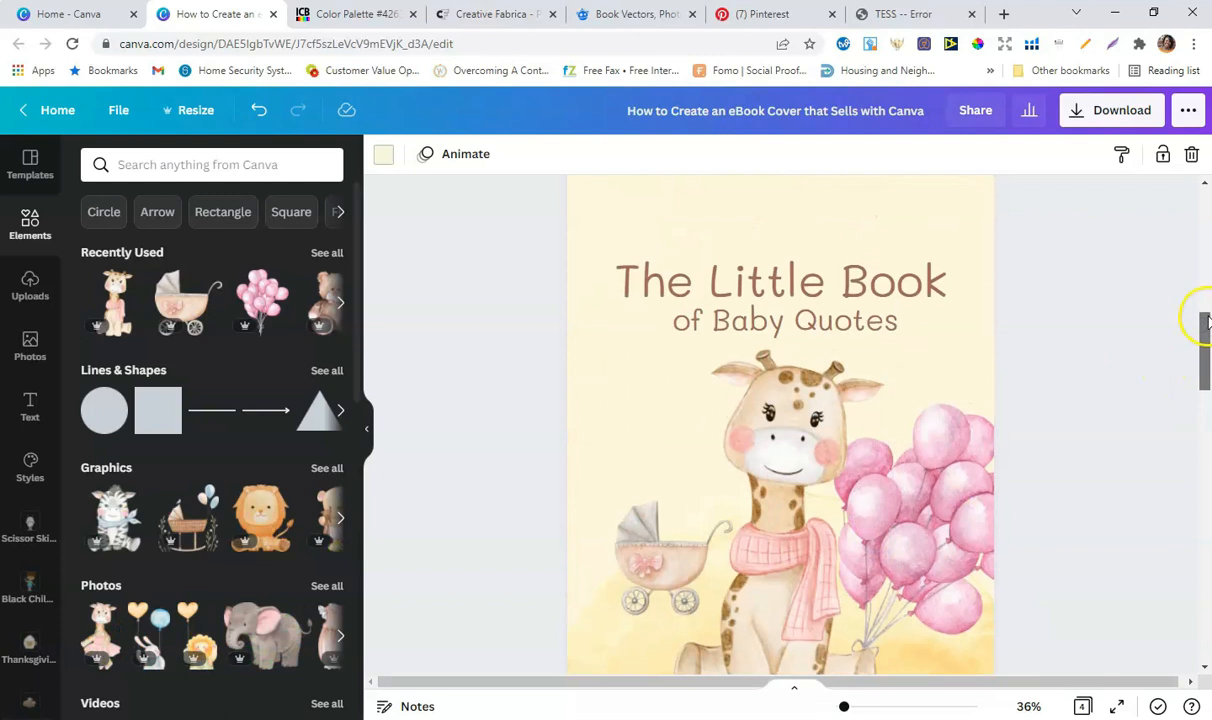
Browse the "Creative Book Cover" templates.
left_click(31, 175)
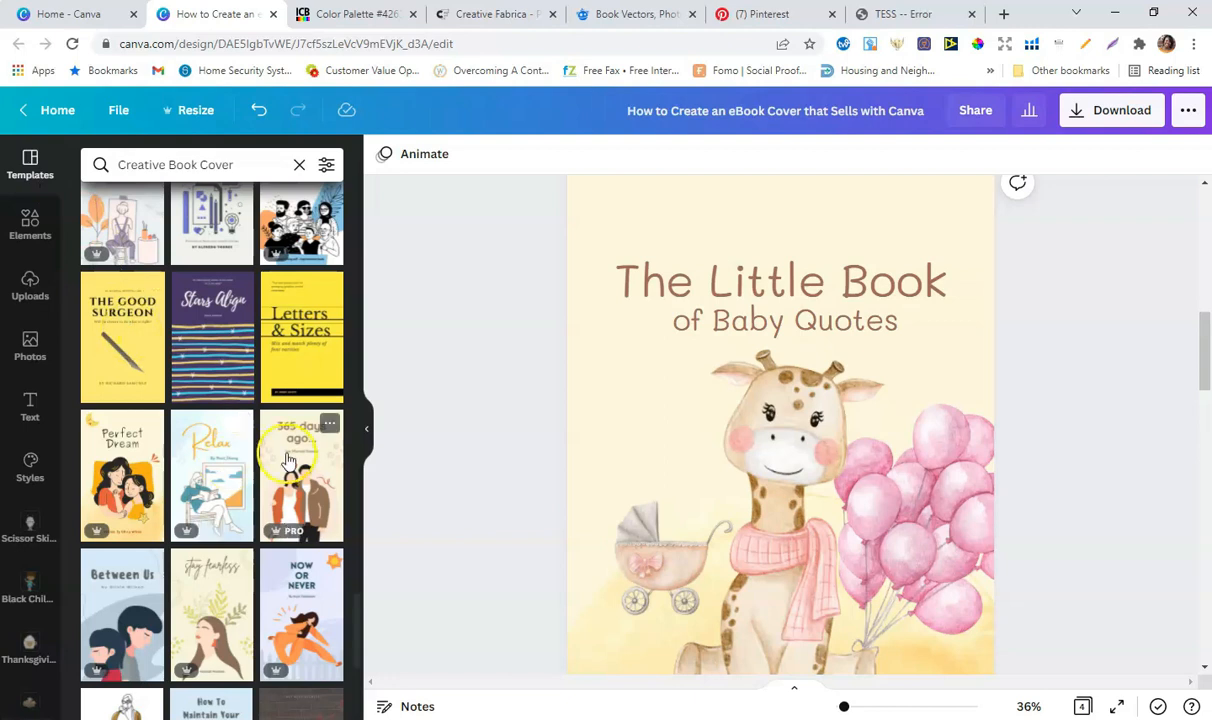
scroll(285, 511, "down", 1)
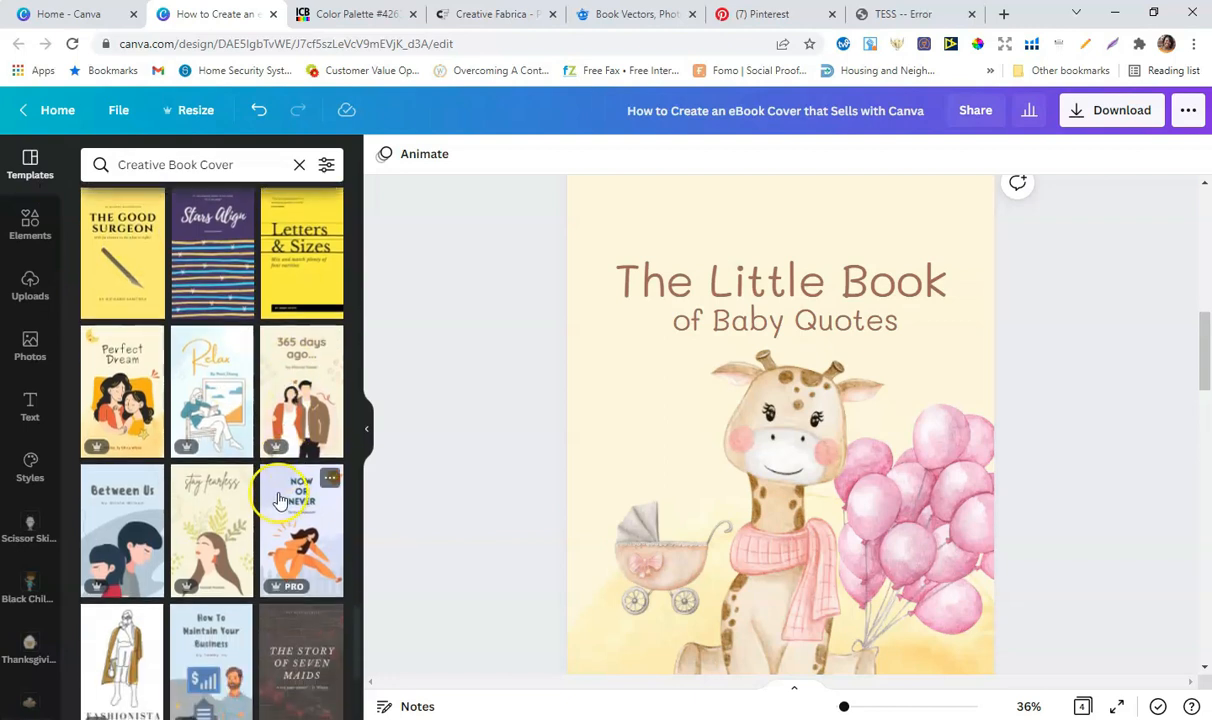